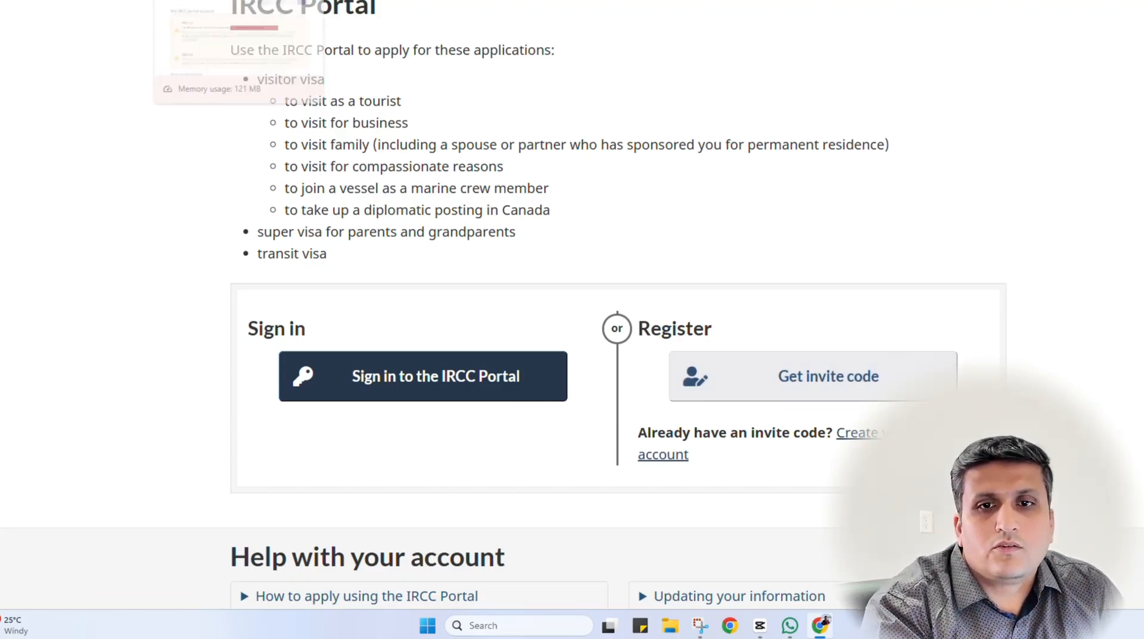
From the signed-in IRCC account page, choose 'Apply for a visitor visa or a transit visa'
{"action": "left_click", "coordinate": [221, 2]}
{"action": "scroll", "coordinate": [117, 430], "scroll_direction": "down", "scroll_amount": 3}
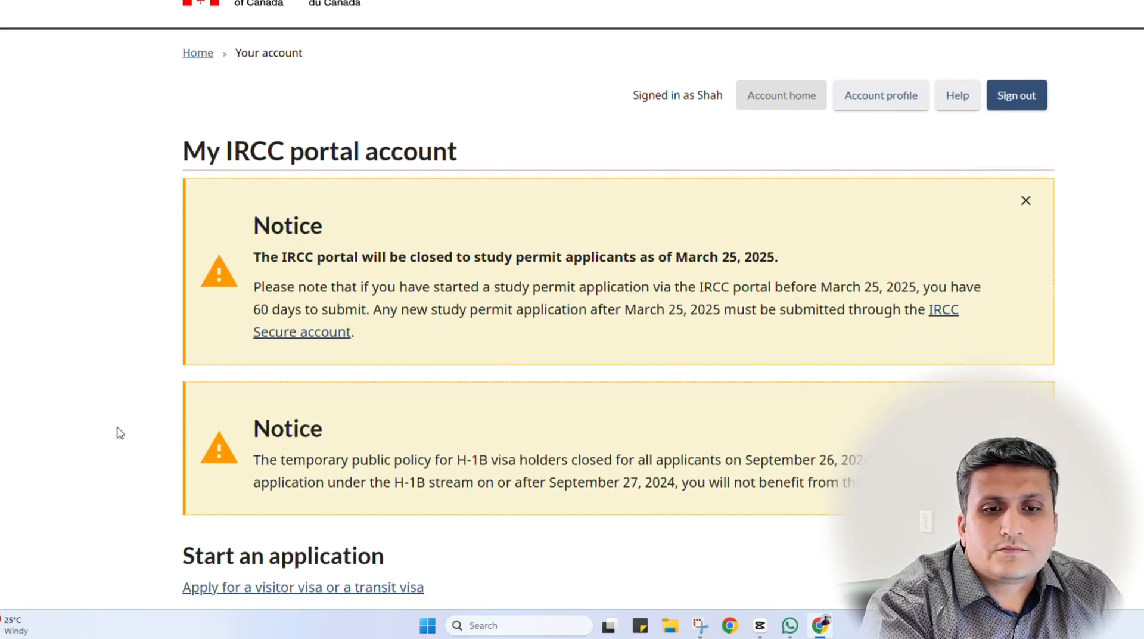
{"action": "scroll", "coordinate": [118, 432], "scroll_direction": "up", "scroll_amount": 2}
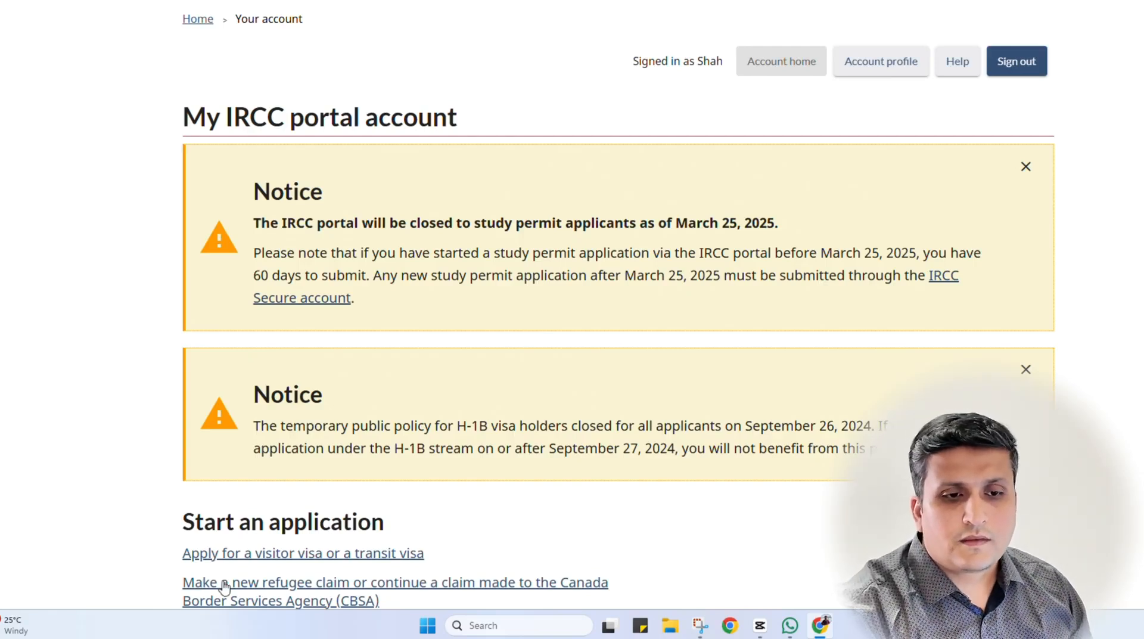
{"action": "left_click", "coordinate": [328, 554]}
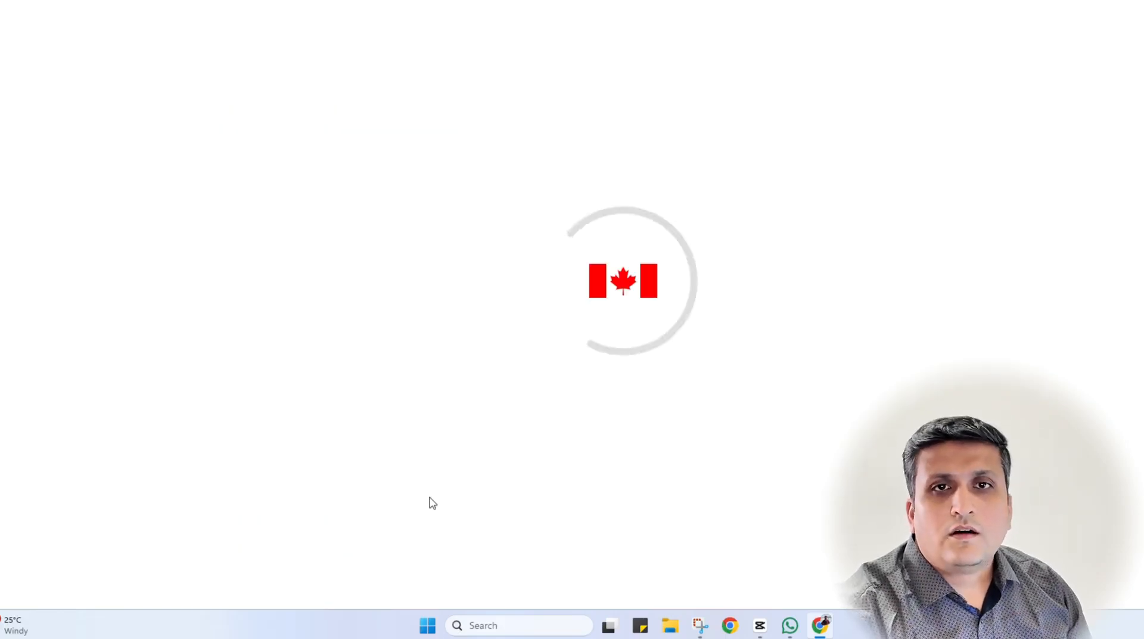
Read through the application instructions and tick the 'I acknowledge that I've read' checkbox
{"action": "scroll", "coordinate": [54, 411], "scroll_direction": "down", "scroll_amount": 2}
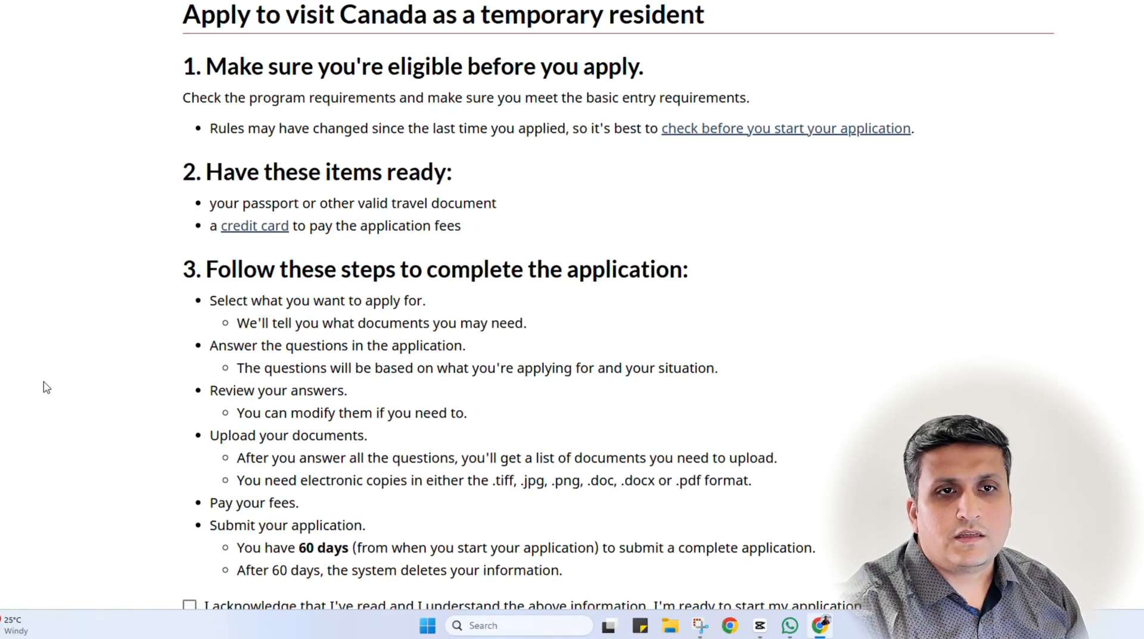
{"action": "scroll", "coordinate": [66, 372], "scroll_direction": "up", "scroll_amount": 1}
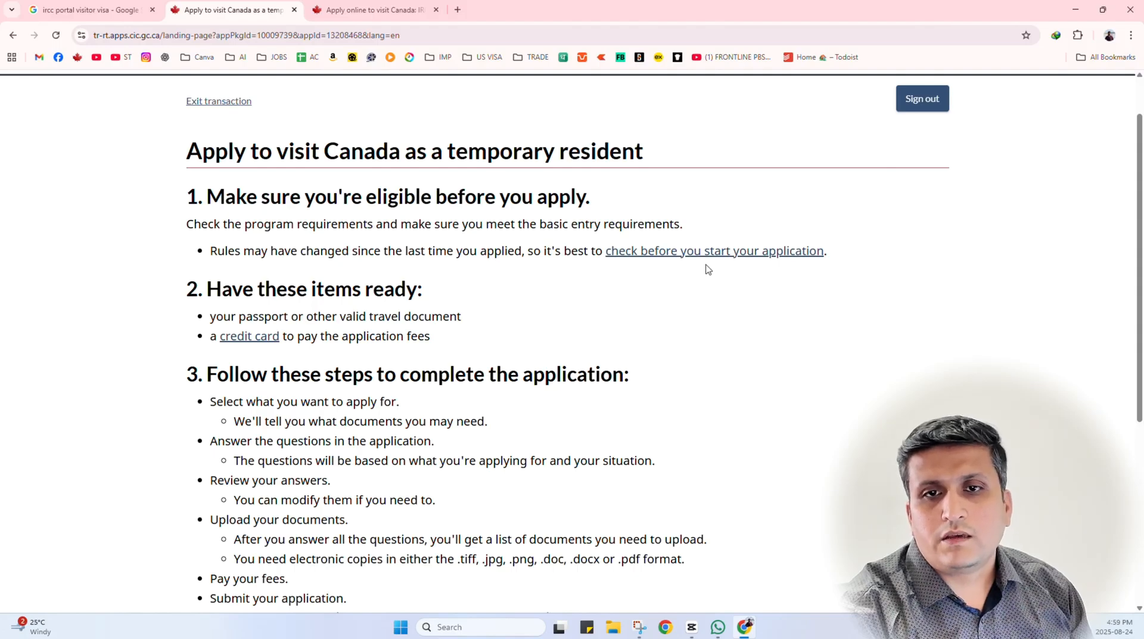
{"action": "scroll", "coordinate": [137, 314], "scroll_direction": "down", "scroll_amount": 2}
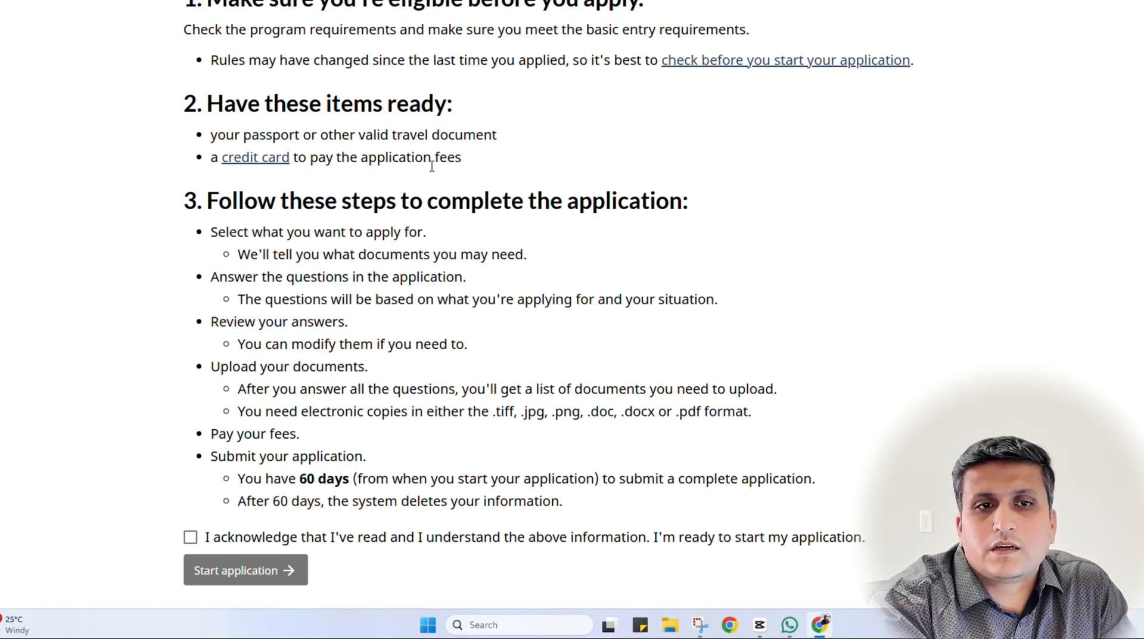
{"action": "scroll", "coordinate": [417, 119], "scroll_direction": "down", "scroll_amount": 3}
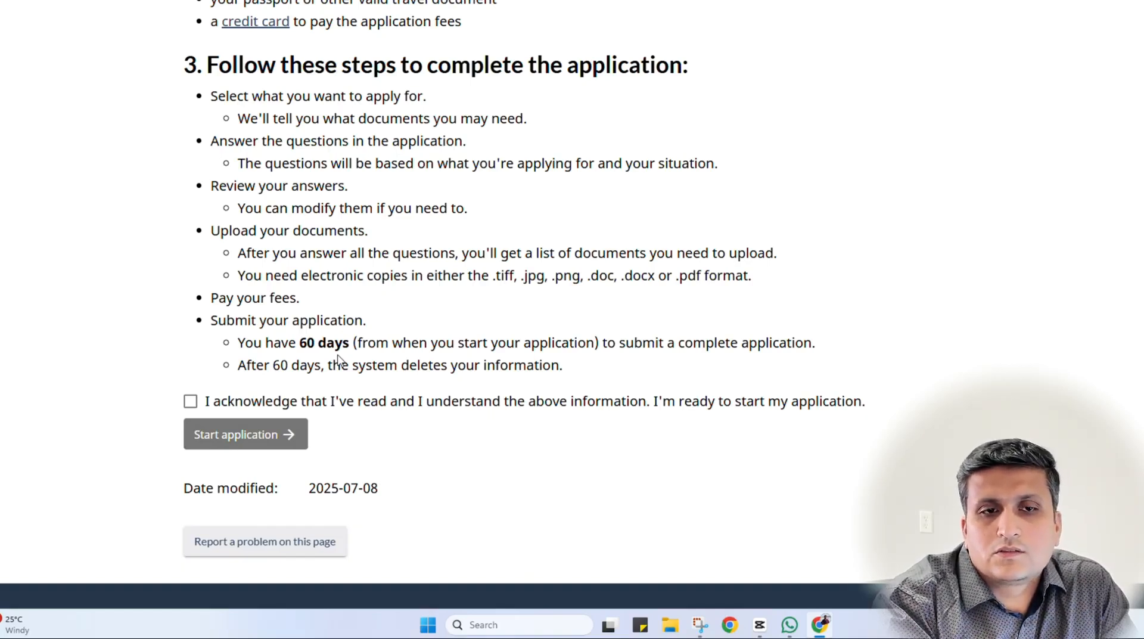
{"action": "left_click", "coordinate": [190, 403]}
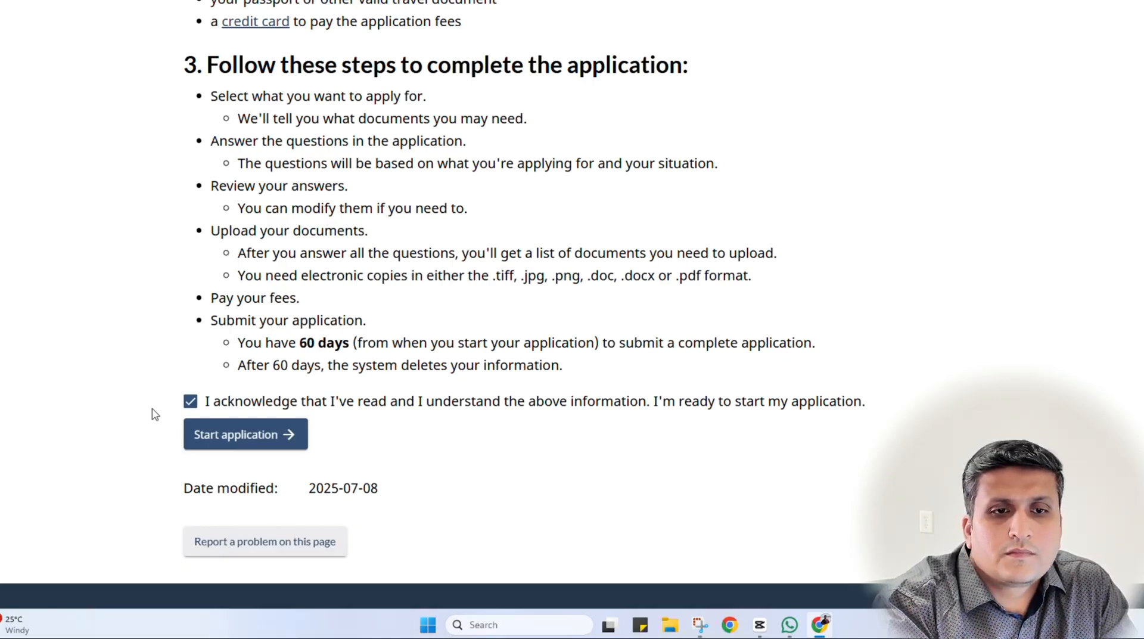
{"action": "scroll", "coordinate": [151, 359], "scroll_direction": "up", "scroll_amount": 1}
{"action": "scroll", "coordinate": [152, 361], "scroll_direction": "down", "scroll_amount": 3}
Start the application, answer Yes to applying for more than one person, and choose Family as the group type
{"action": "left_click", "coordinate": [257, 347]}
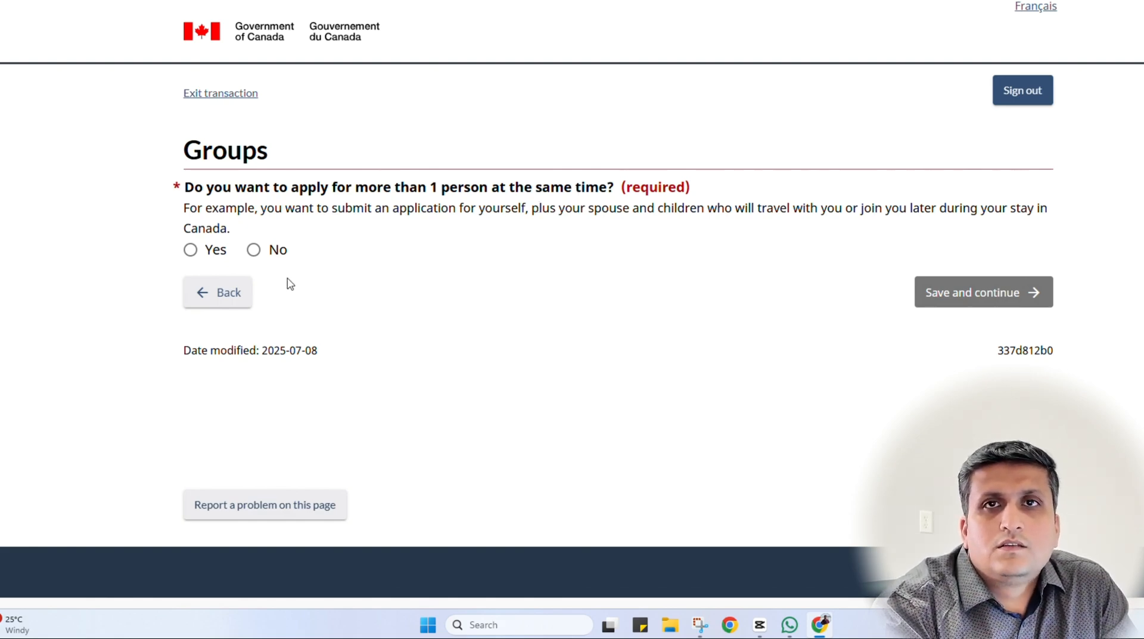
{"action": "left_click", "coordinate": [201, 254]}
{"action": "scroll", "coordinate": [529, 408], "scroll_direction": "down", "scroll_amount": 5}
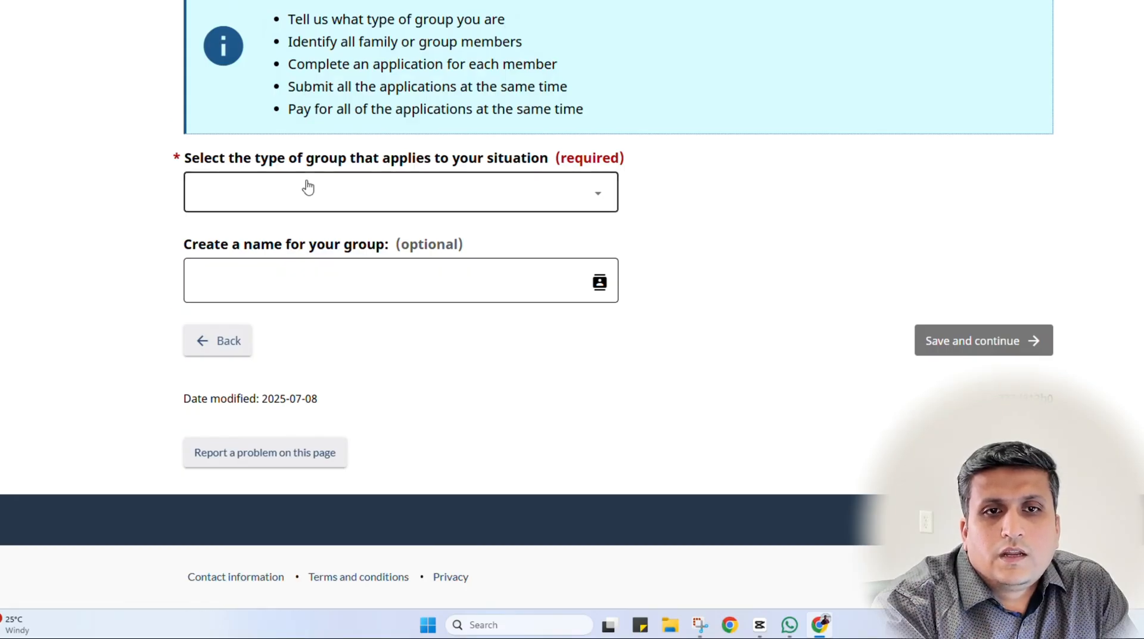
{"action": "left_click", "coordinate": [307, 189]}
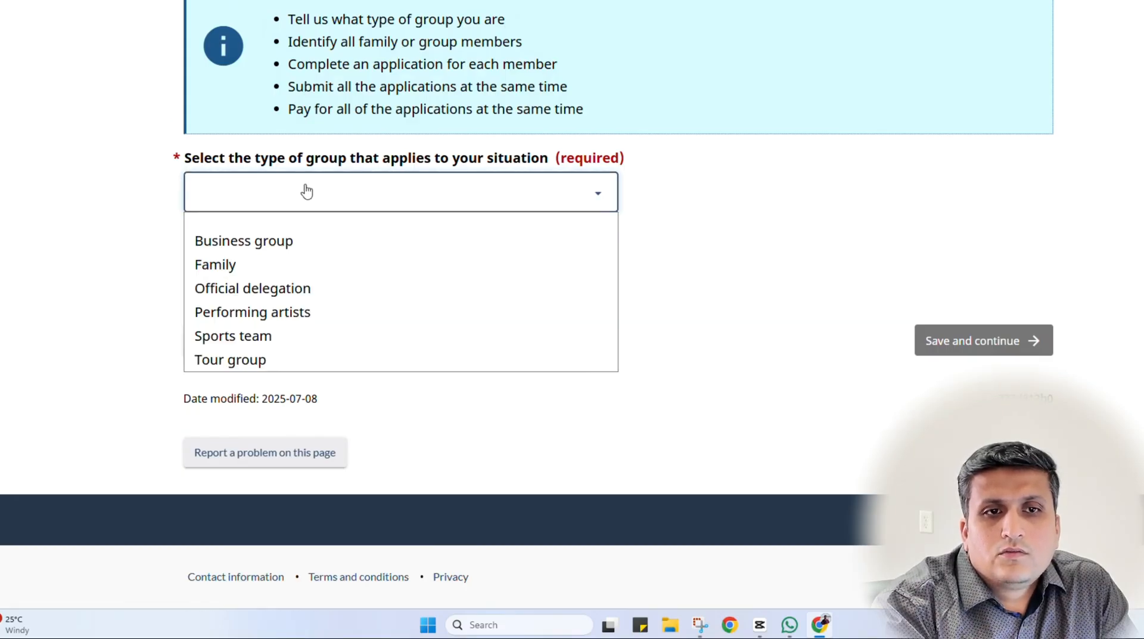
{"action": "left_click", "coordinate": [283, 264]}
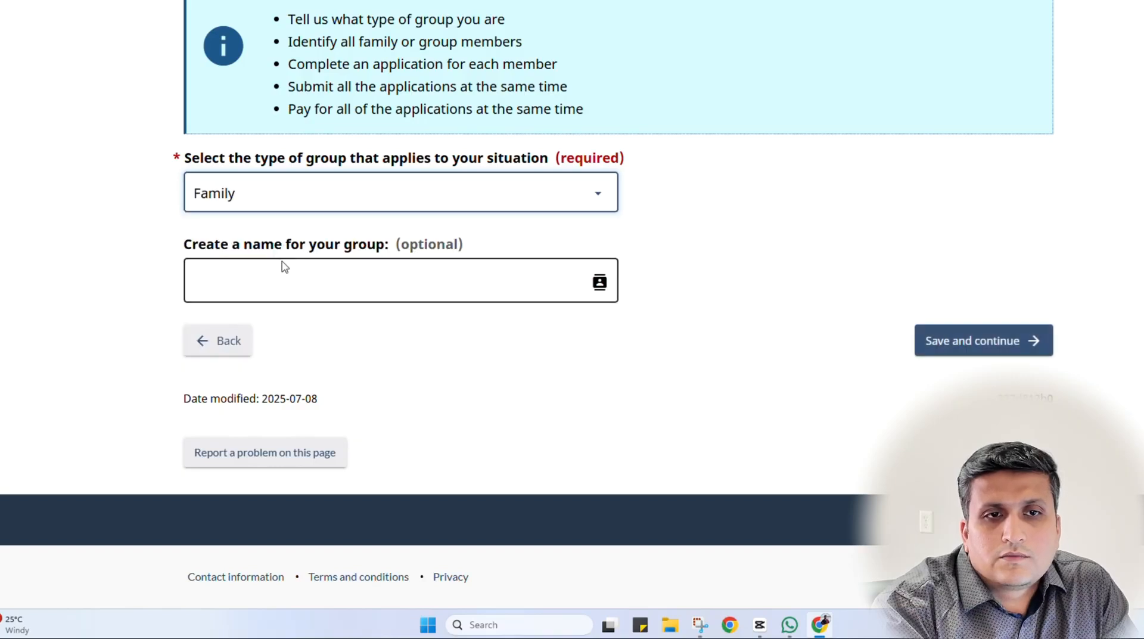
Name the group 'Parents'
{"action": "left_click", "coordinate": [392, 282]}
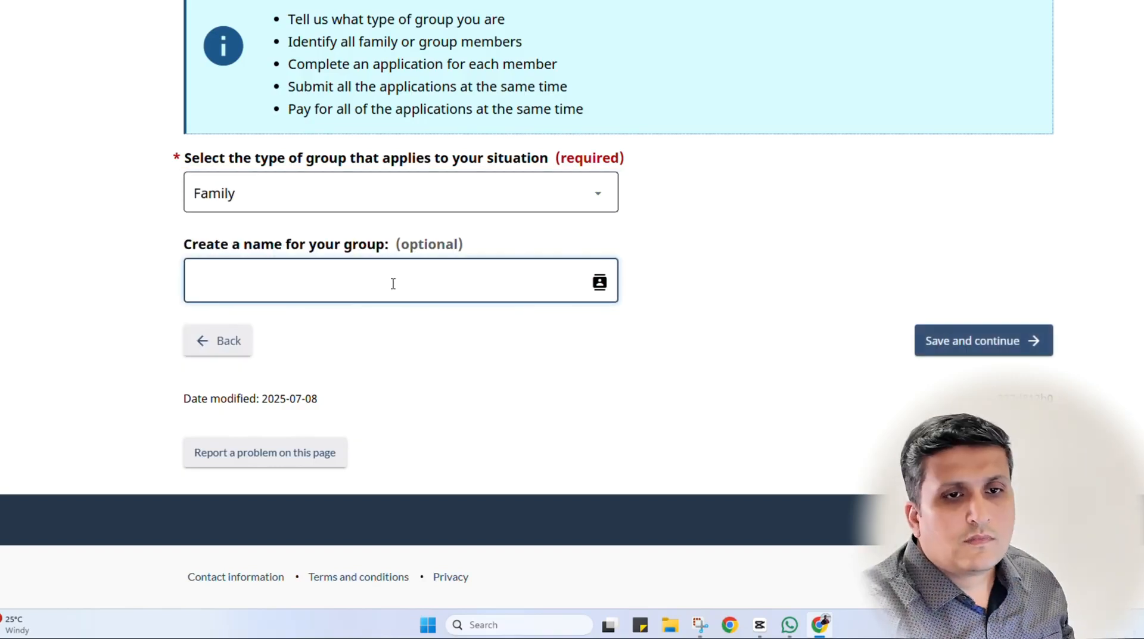
{"action": "type", "text": "Pat"}
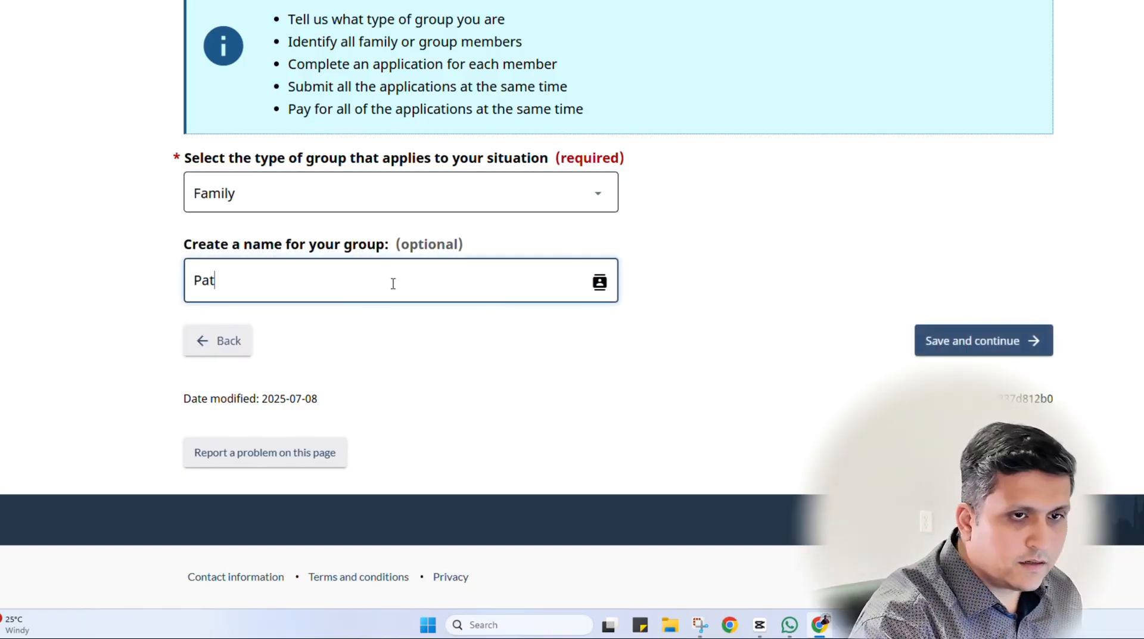
{"action": "key", "text": "BackSpace"}
{"action": "type", "text": "remy"}
{"action": "key", "text": "BackSpace"}
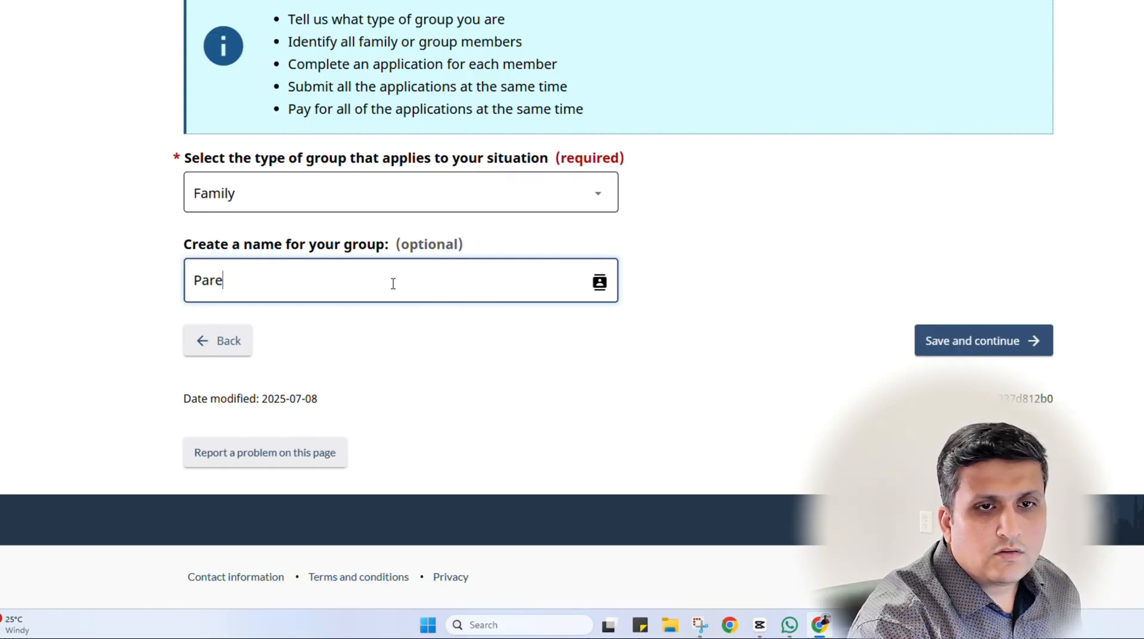
{"action": "type", "text": "nys"}
{"action": "key", "text": "Num_Lock"}
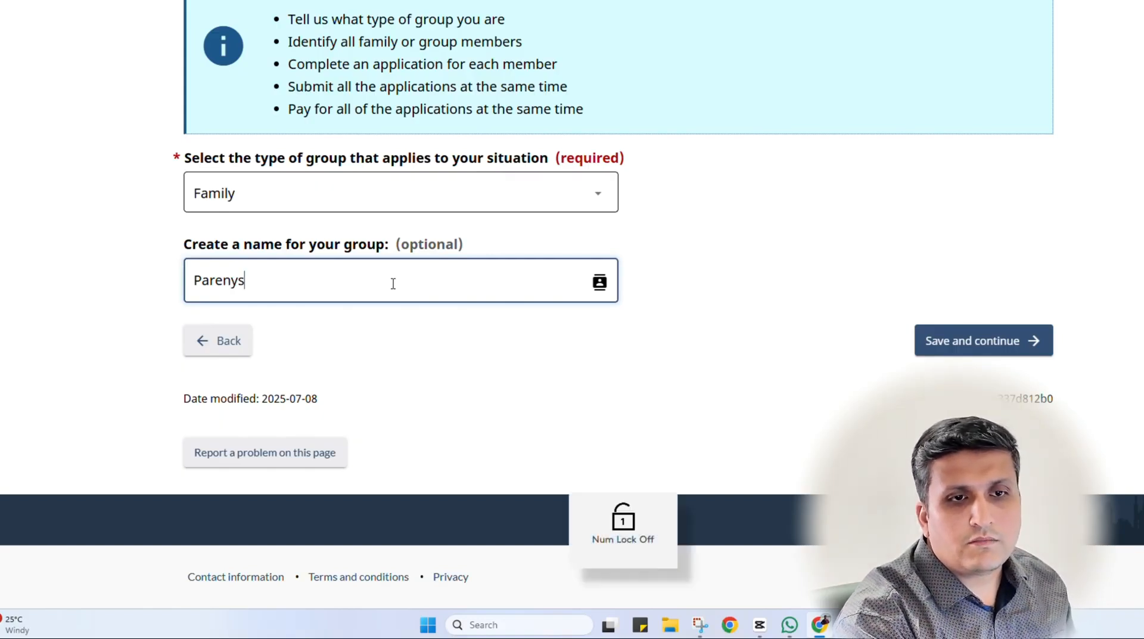
{"action": "type", "text": "y"}
{"action": "key", "text": "BackSpace"}
{"action": "key", "text": "BackSpace"}
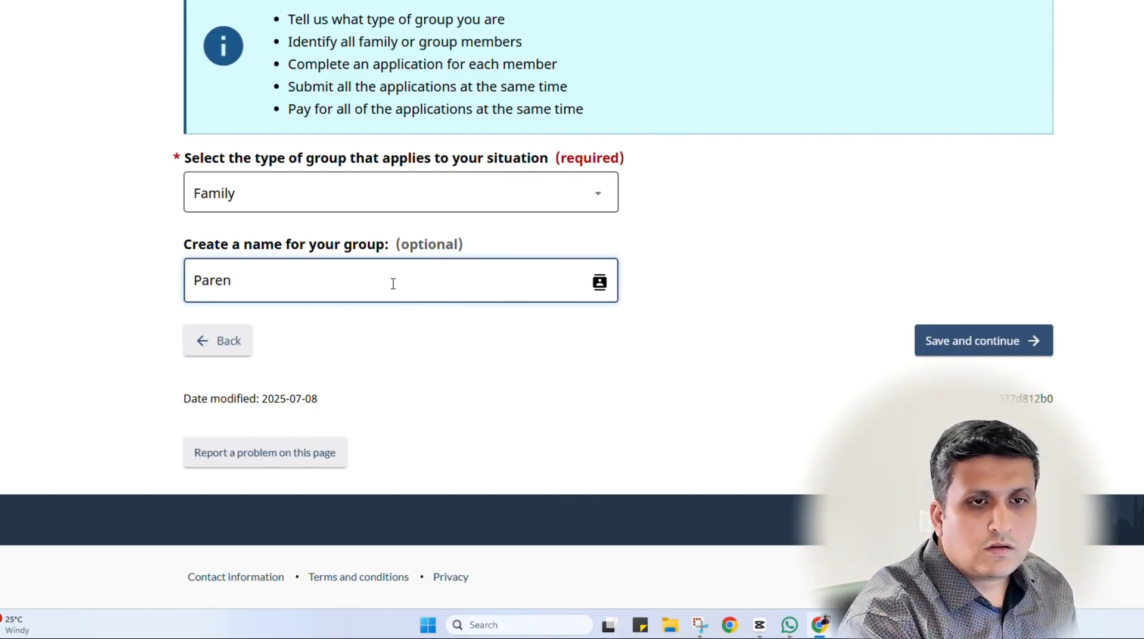
{"action": "type", "text": "ts"}
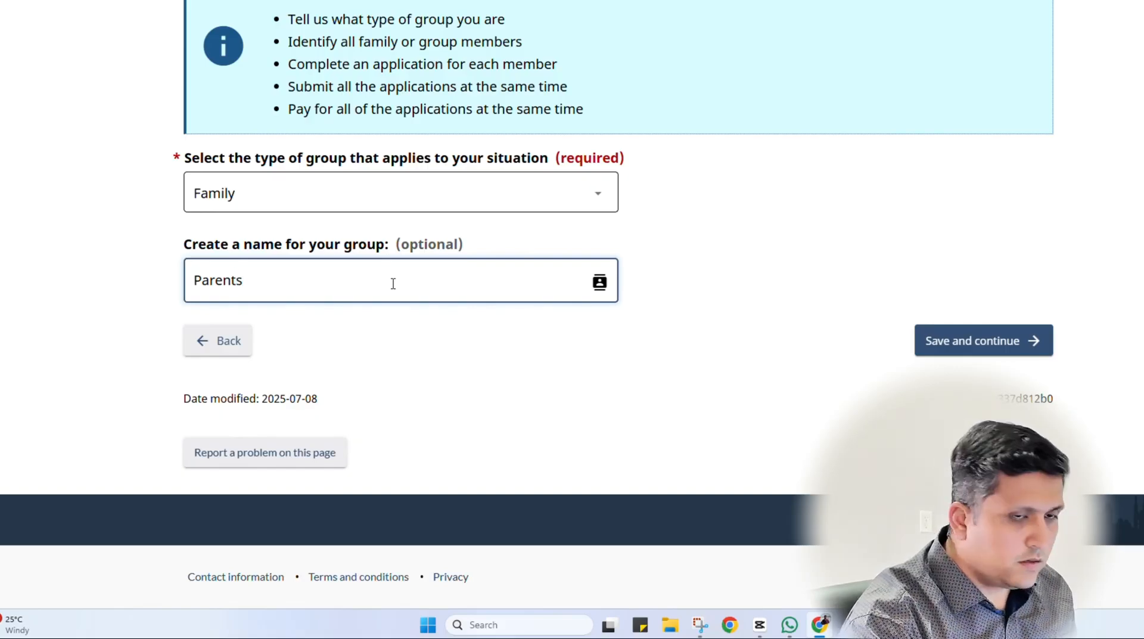
{"action": "left_click", "coordinate": [763, 384]}
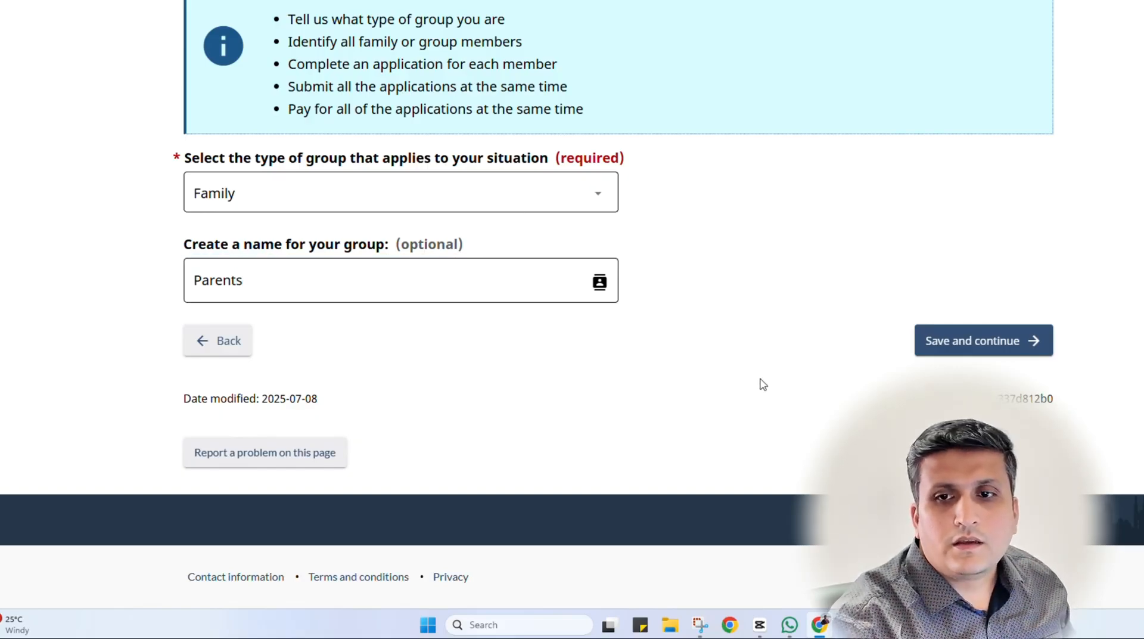
Save the Parents group and continue its in-progress member application to the Purpose page
{"action": "scroll", "coordinate": [744, 429], "scroll_direction": "up", "scroll_amount": 3}
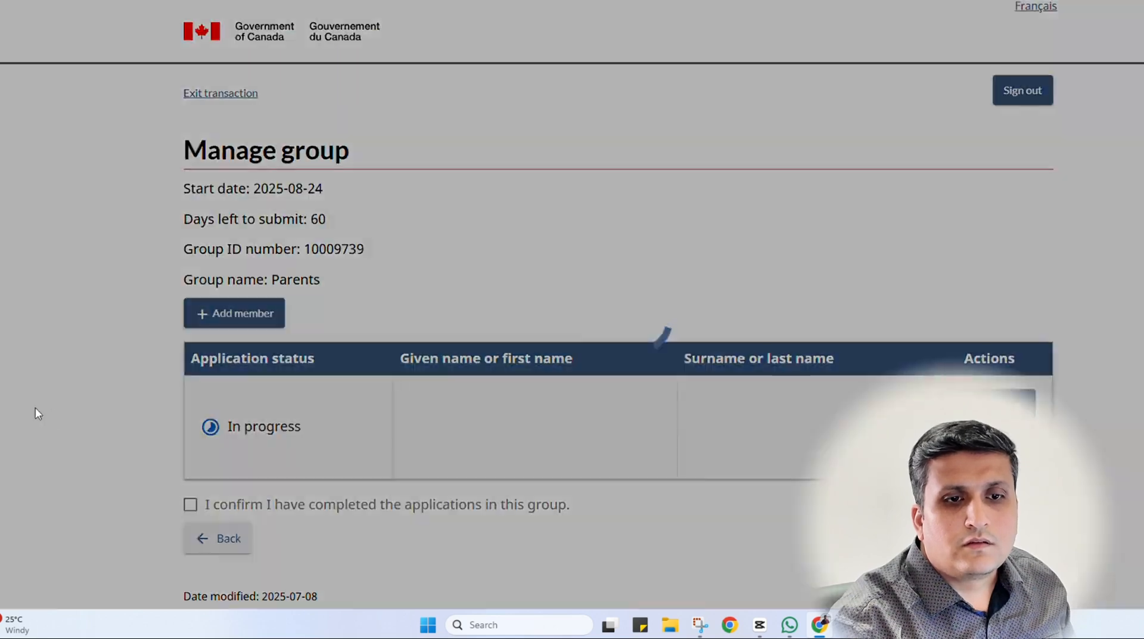
{"action": "scroll", "coordinate": [37, 390], "scroll_direction": "down", "scroll_amount": 2}
{"action": "scroll", "coordinate": [33, 388], "scroll_direction": "up", "scroll_amount": 1}
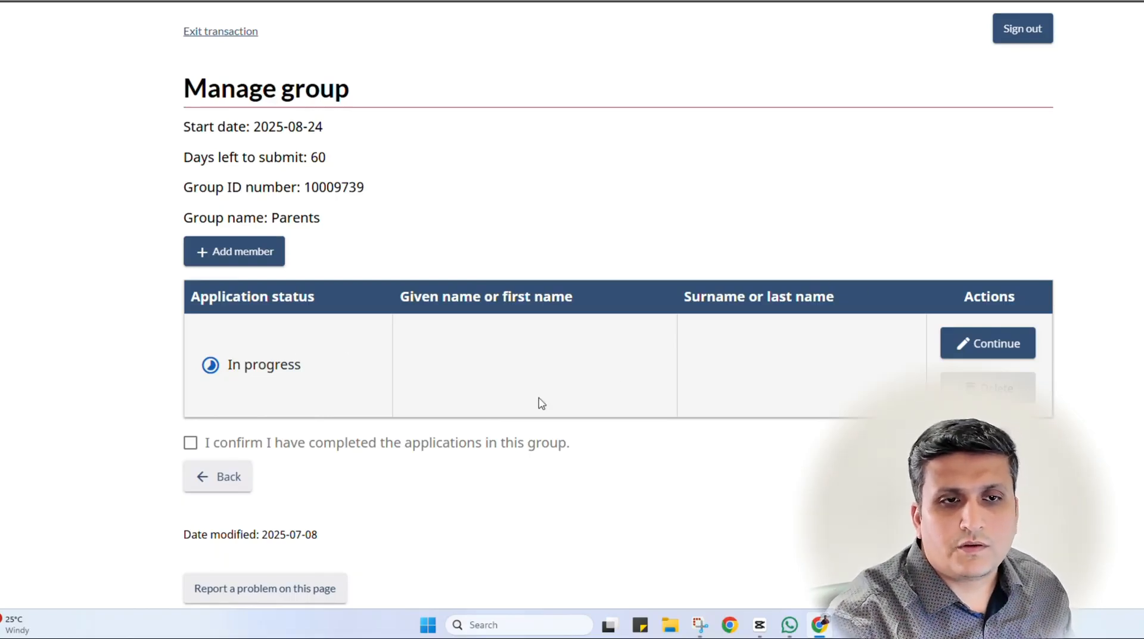
{"action": "left_click", "coordinate": [238, 265]}
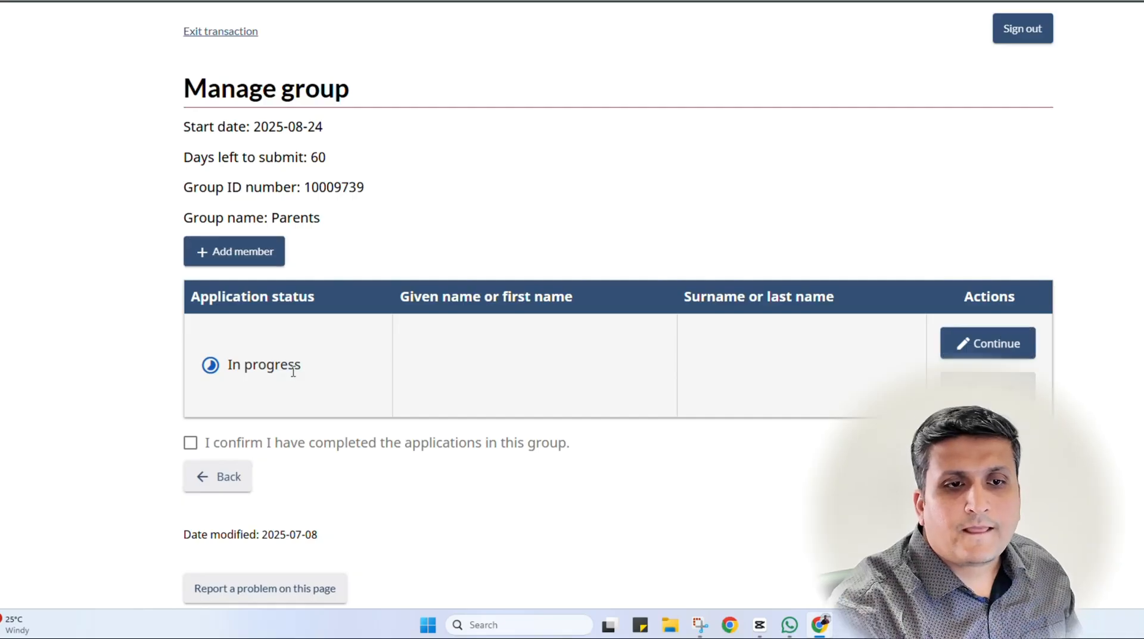
{"action": "left_click", "coordinate": [978, 338]}
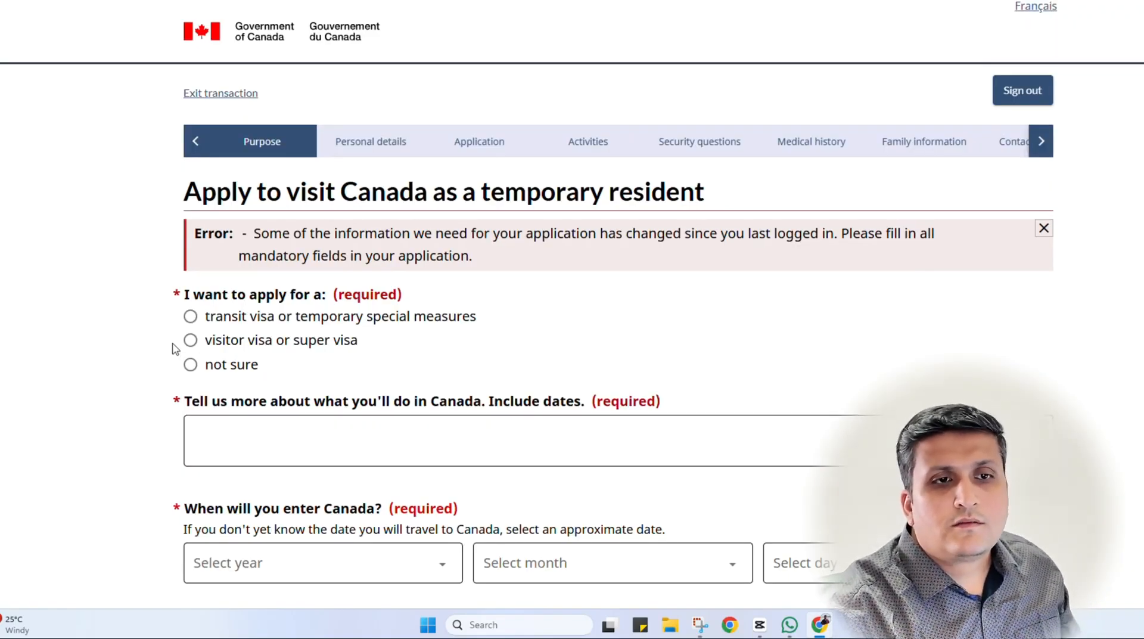
Choose visitor or super visa, for visiting children or grandchildren for more than 6 months
{"action": "scroll", "coordinate": [132, 304], "scroll_direction": "down", "scroll_amount": 2}
{"action": "scroll", "coordinate": [137, 298], "scroll_direction": "down", "scroll_amount": 1}
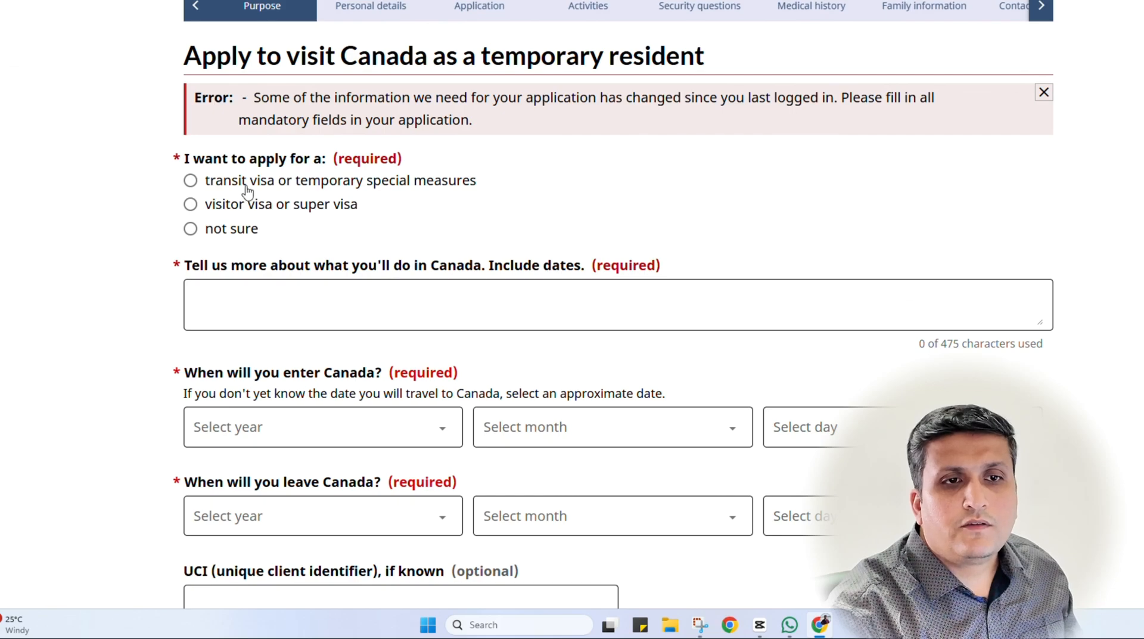
{"action": "left_click", "coordinate": [242, 209]}
{"action": "scroll", "coordinate": [225, 359], "scroll_direction": "down", "scroll_amount": 4}
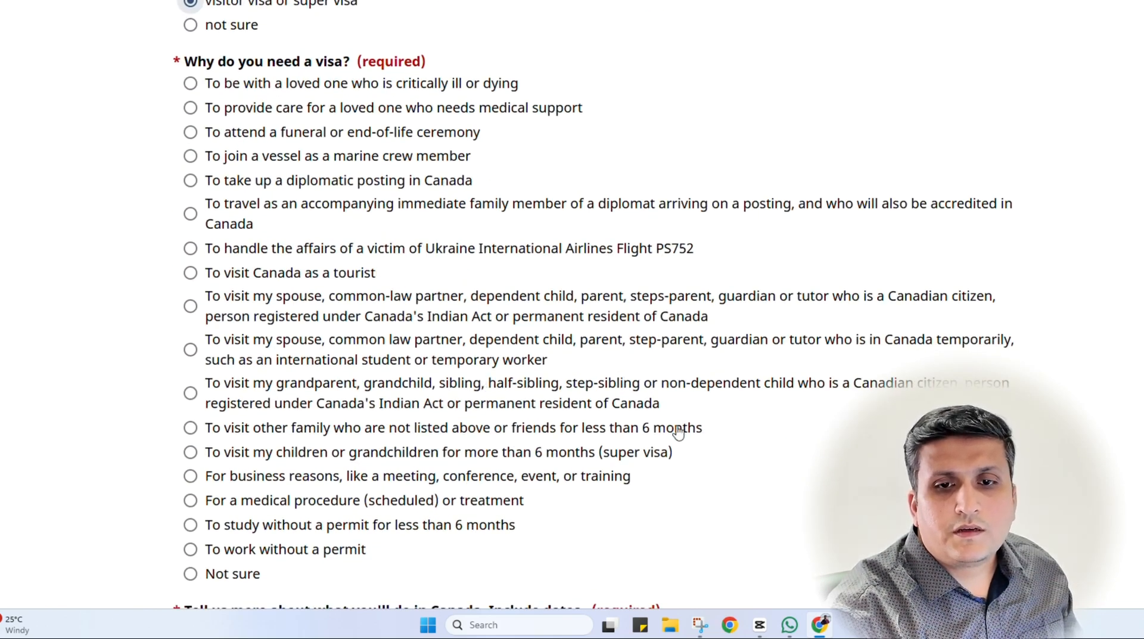
{"action": "scroll", "coordinate": [682, 339], "scroll_direction": "down", "scroll_amount": 2}
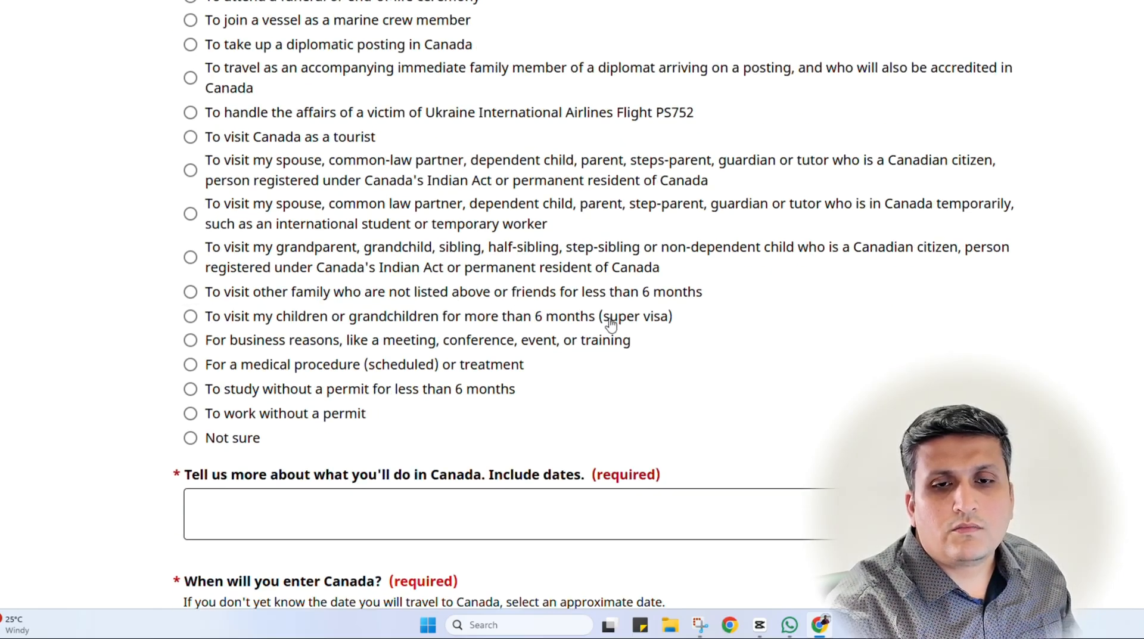
{"action": "left_click", "coordinate": [457, 326]}
{"action": "scroll", "coordinate": [20, 395], "scroll_direction": "down", "scroll_amount": 3}
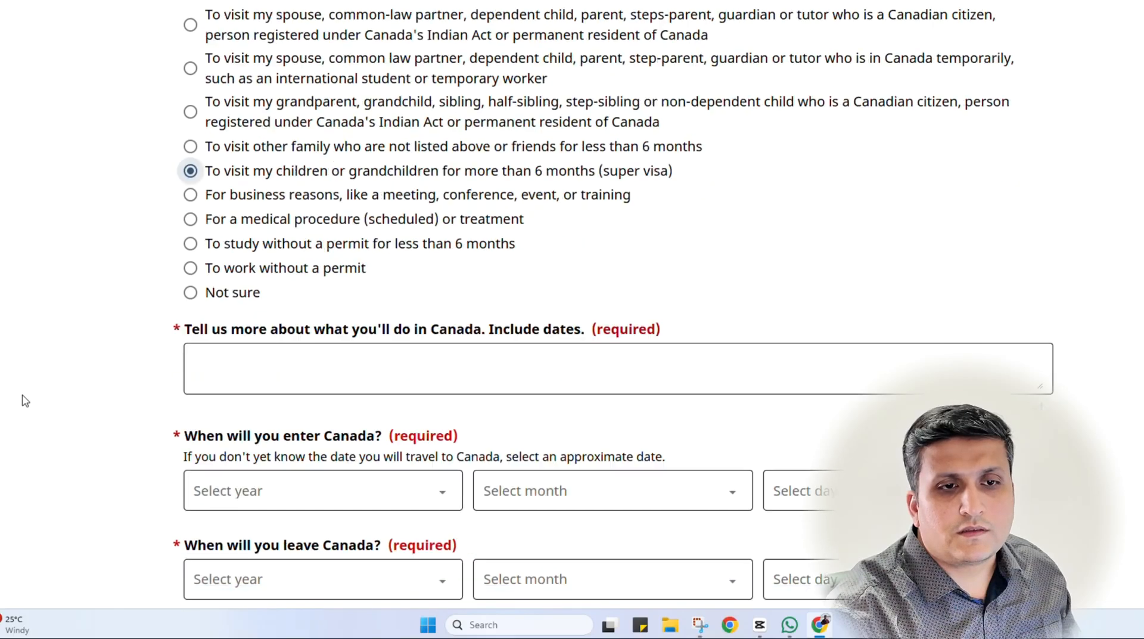
{"action": "left_click", "coordinate": [265, 303]}
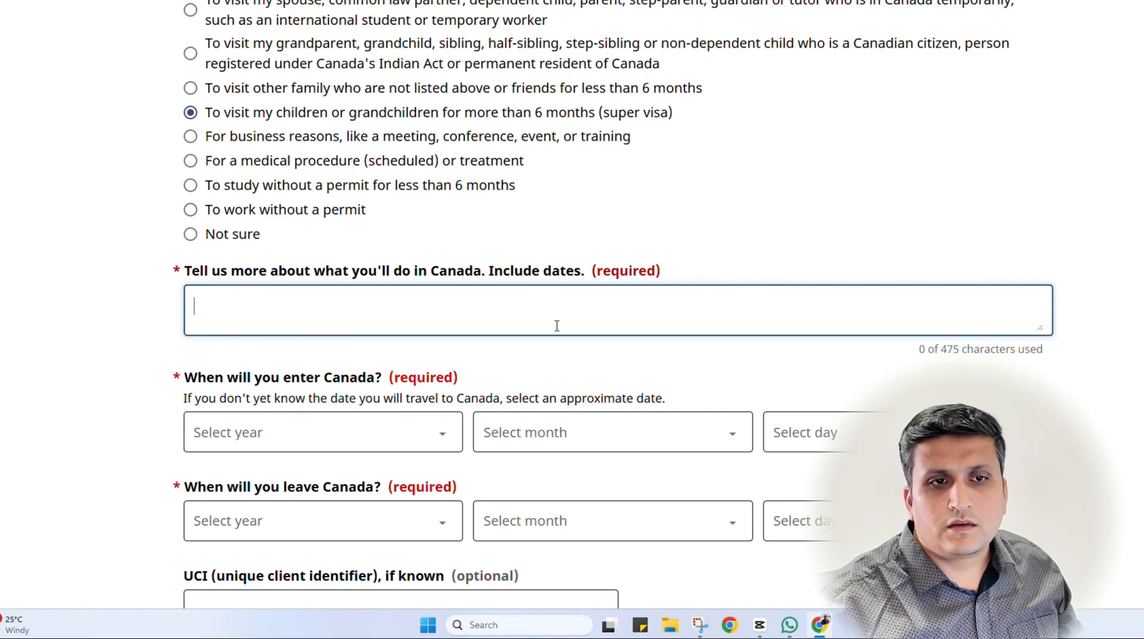
Describe the plans as spending time with my son's family and grandkids and helping their careers
{"action": "type", "text": "I a"}
{"action": "key", "text": "BackSpace"}
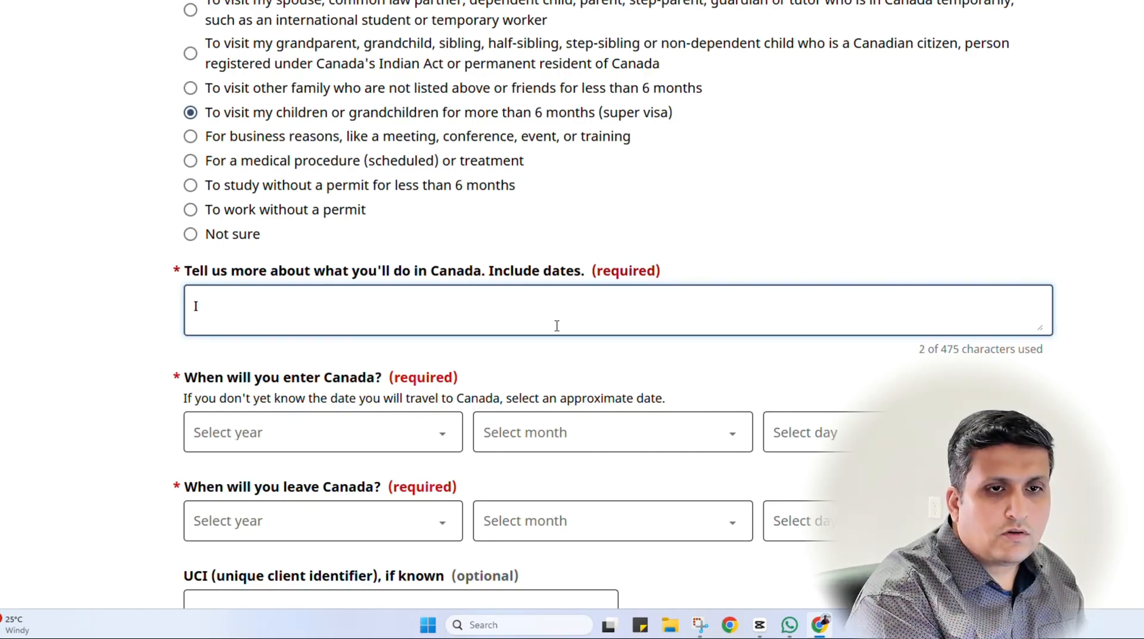
{"action": "type", "text": "want si"}
{"action": "key", "text": "BackSpace"}
{"action": "key", "text": "BackSpace"}
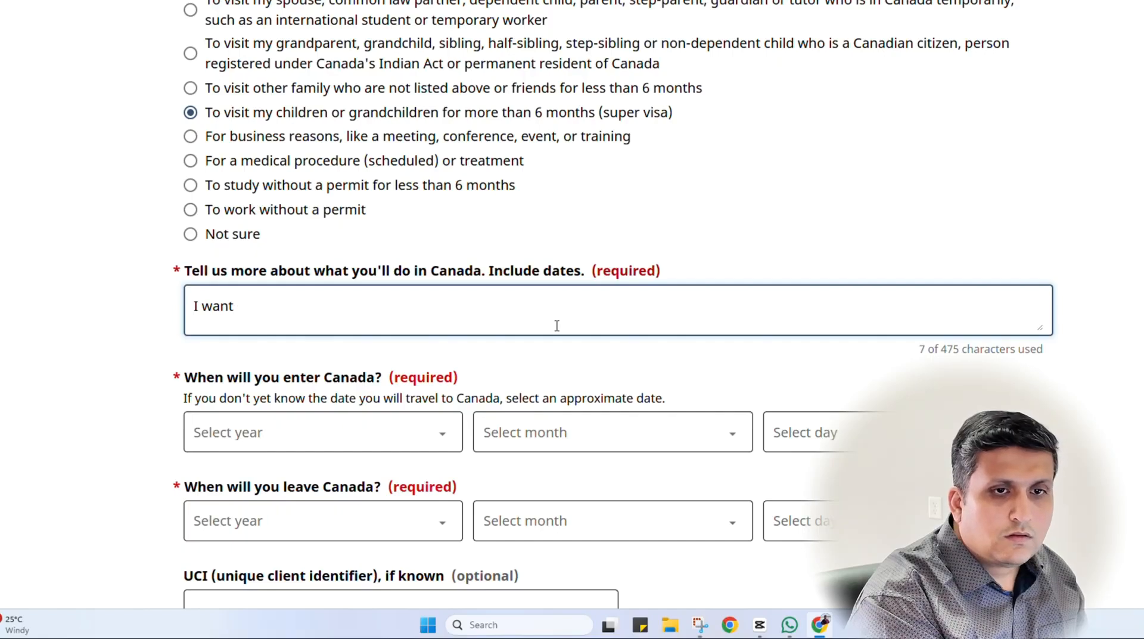
{"action": "type", "text": "to spe"}
{"action": "type", "text": "nd time with my son's family and grand kids and help them pursue career advancement by supporting to take care of grand children."}
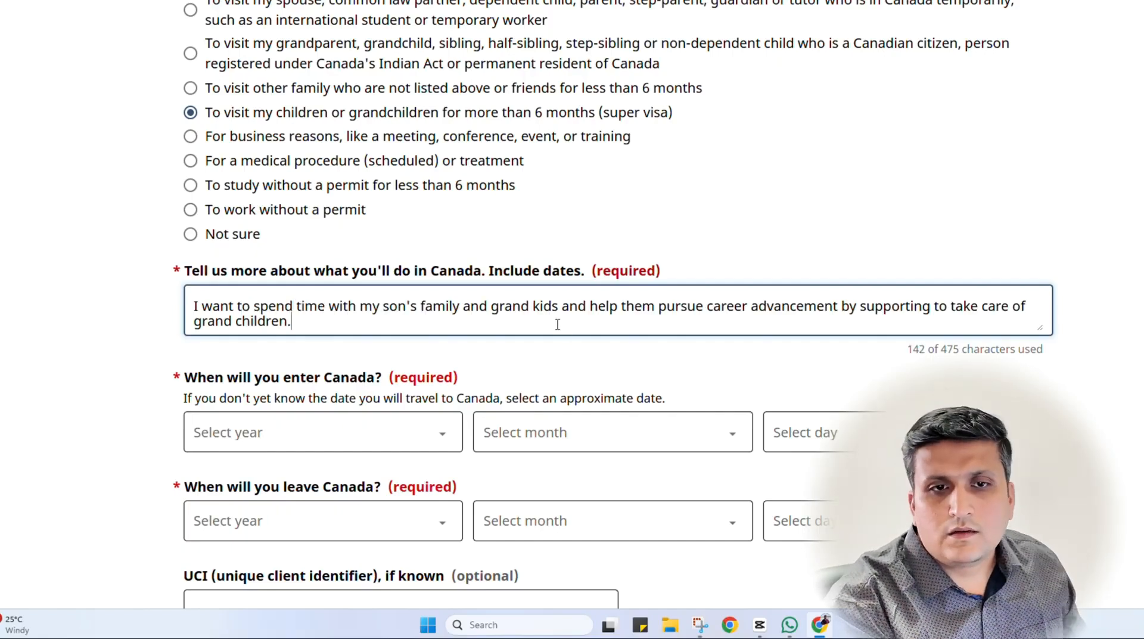
{"action": "scroll", "coordinate": [558, 324], "scroll_direction": "down", "scroll_amount": 1}
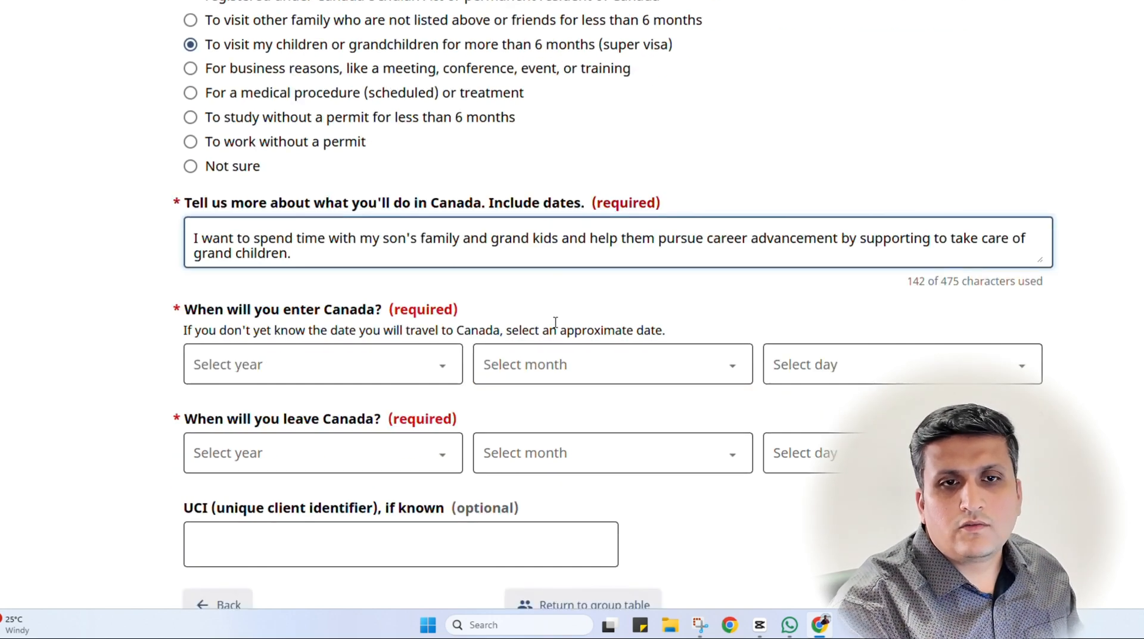
{"action": "scroll", "coordinate": [458, 391], "scroll_direction": "down", "scroll_amount": 1}
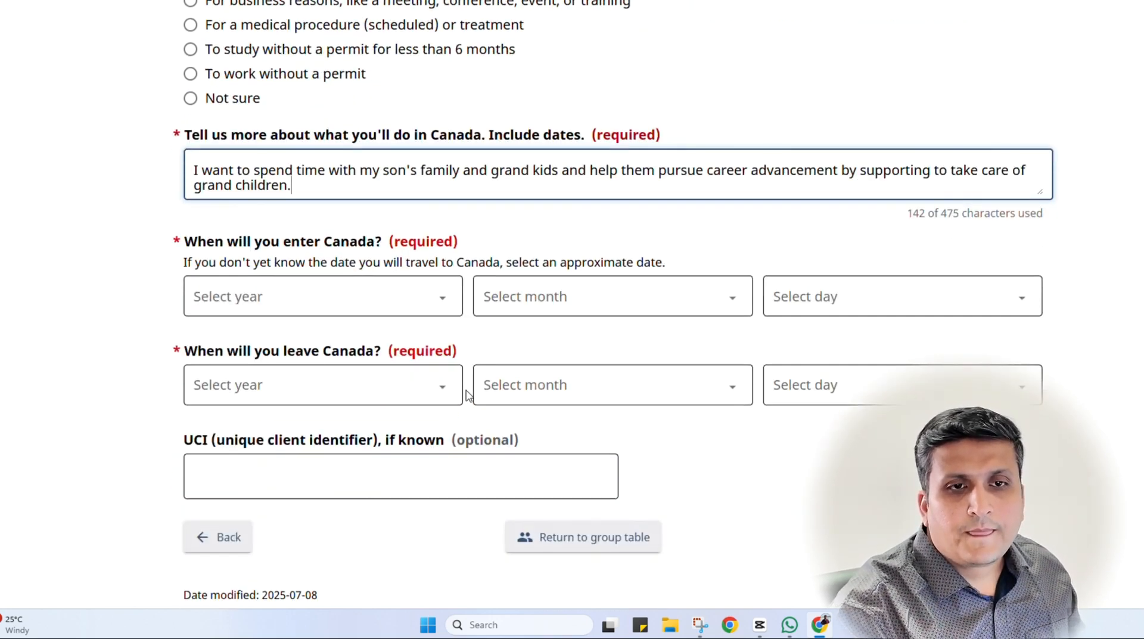
Set the date of entering Canada to 1 March 2026
{"action": "left_click", "coordinate": [295, 306]}
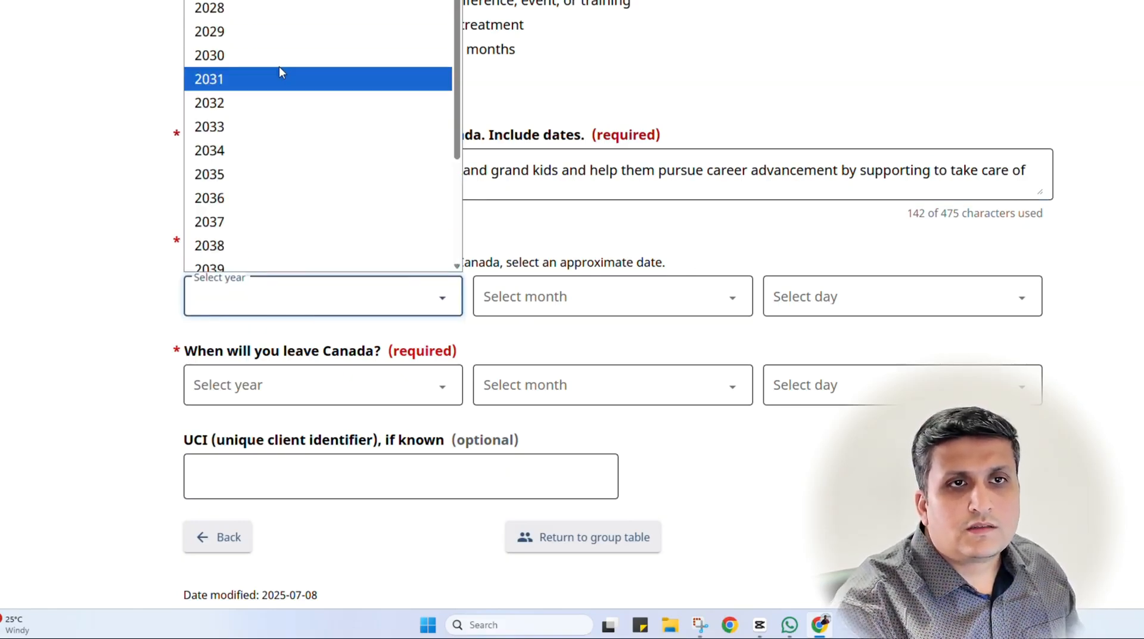
{"action": "left_click", "coordinate": [274, 0]}
{"action": "left_click", "coordinate": [528, 302]}
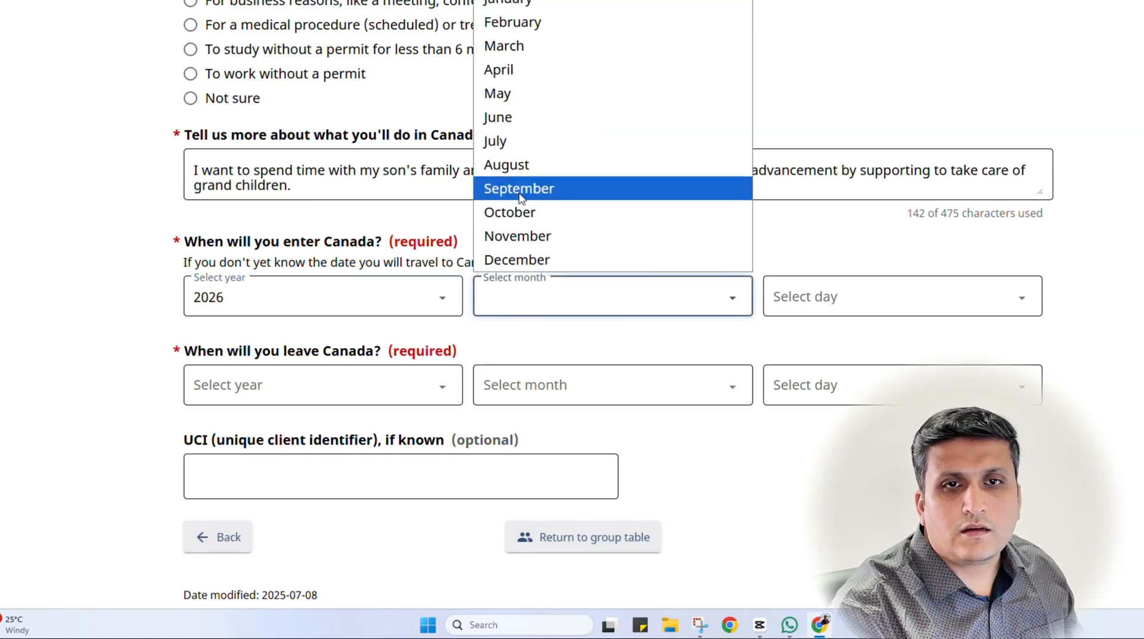
{"action": "left_click", "coordinate": [532, 48]}
{"action": "left_click", "coordinate": [840, 296]}
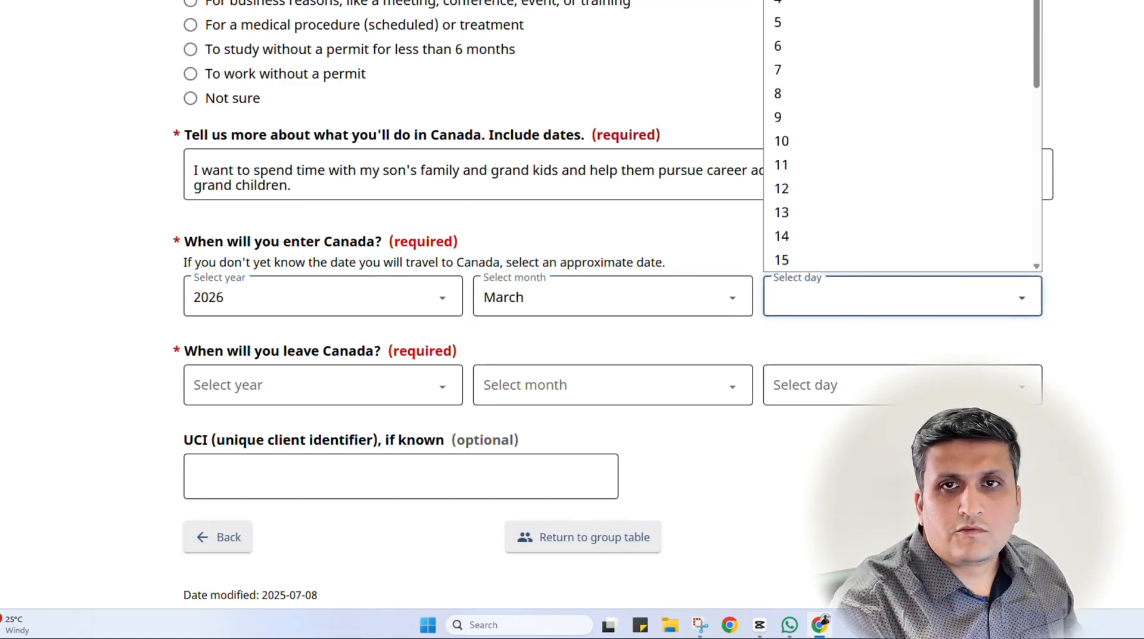
{"action": "left_click", "coordinate": [834, 1]}
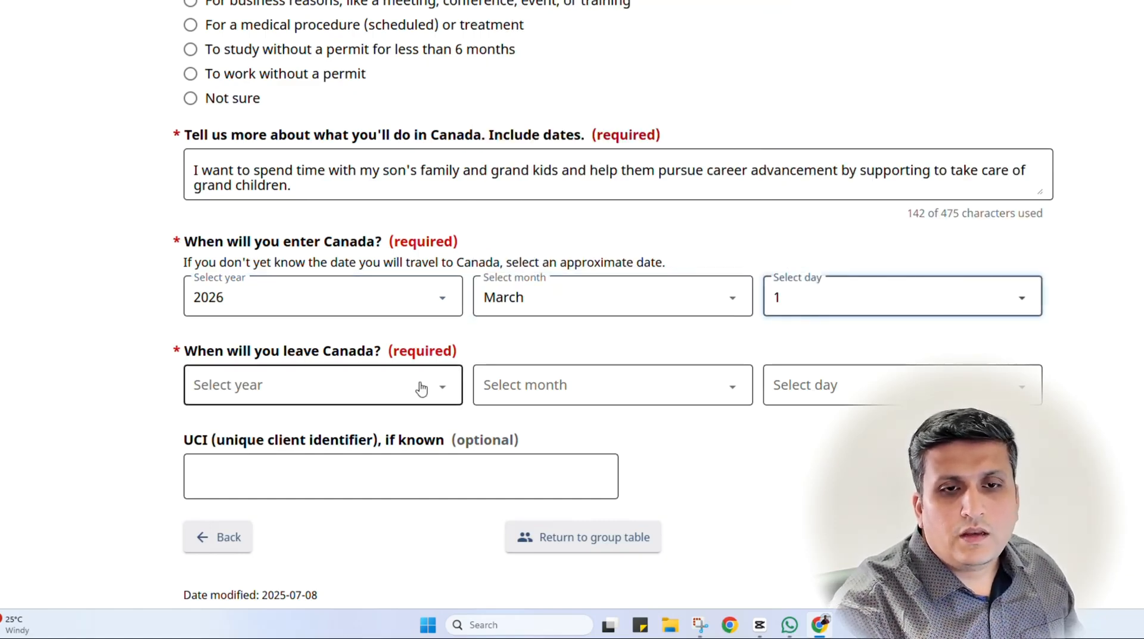
{"action": "scroll", "coordinate": [411, 358], "scroll_direction": "up", "scroll_amount": 1}
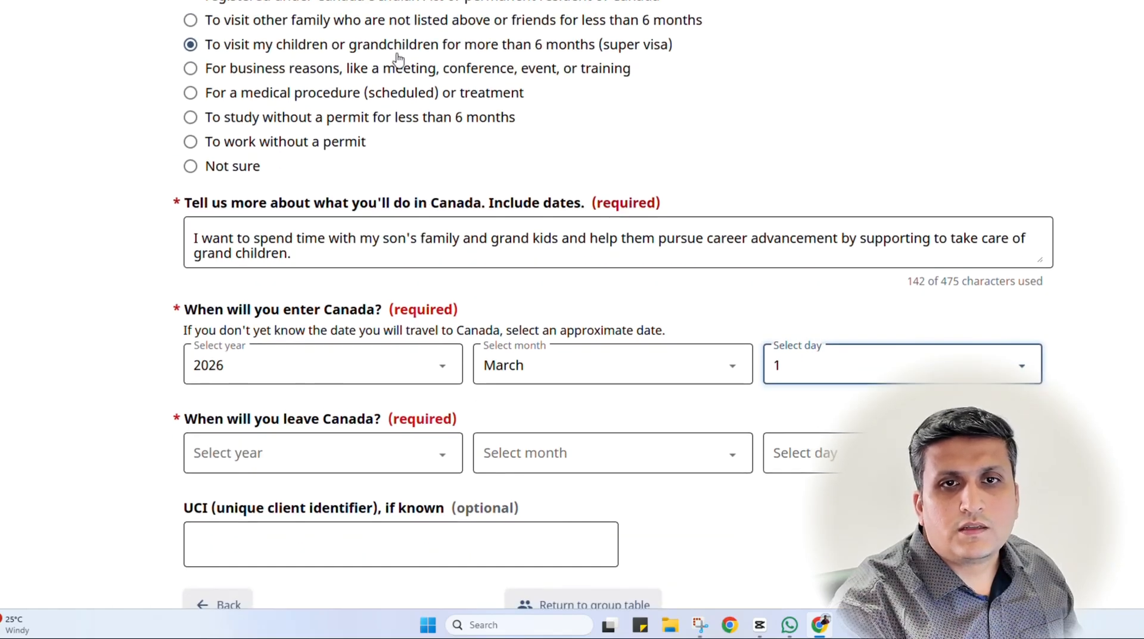
{"action": "scroll", "coordinate": [420, 305], "scroll_direction": "down", "scroll_amount": 2}
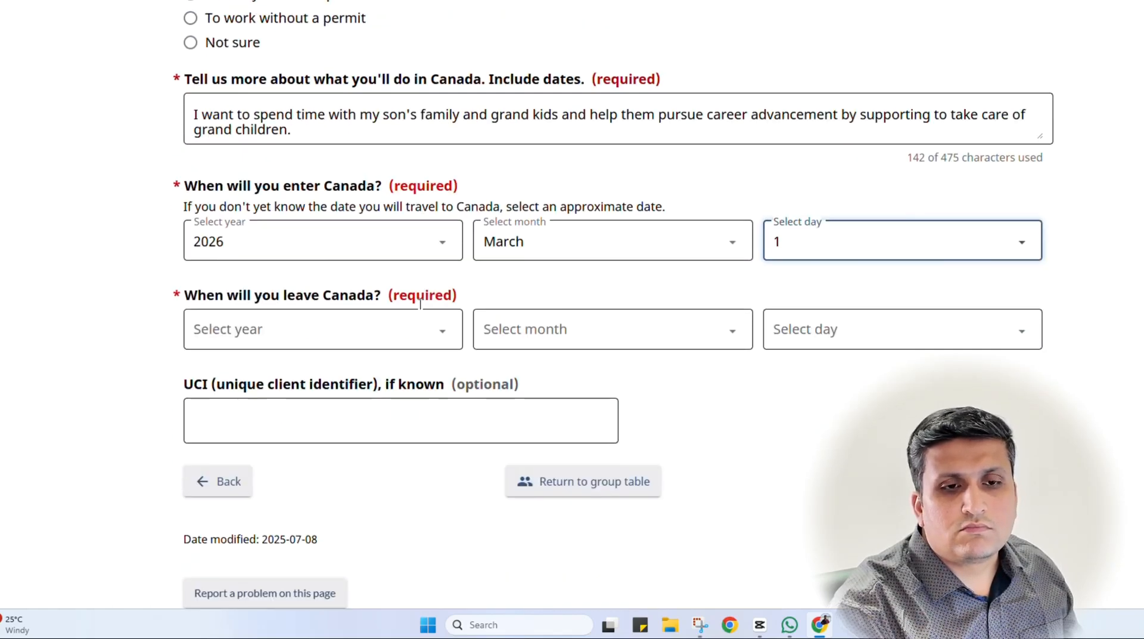
Set the date of leaving Canada to 30 November 2026
{"action": "left_click", "coordinate": [335, 327]}
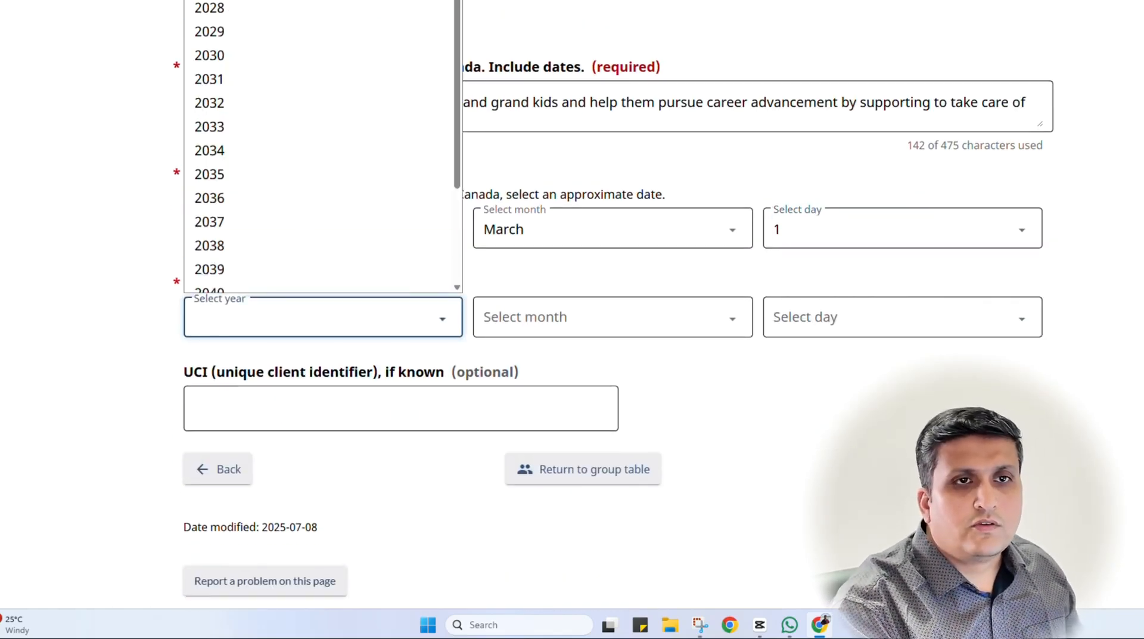
{"action": "left_click", "coordinate": [238, 1]}
{"action": "left_click", "coordinate": [577, 326]}
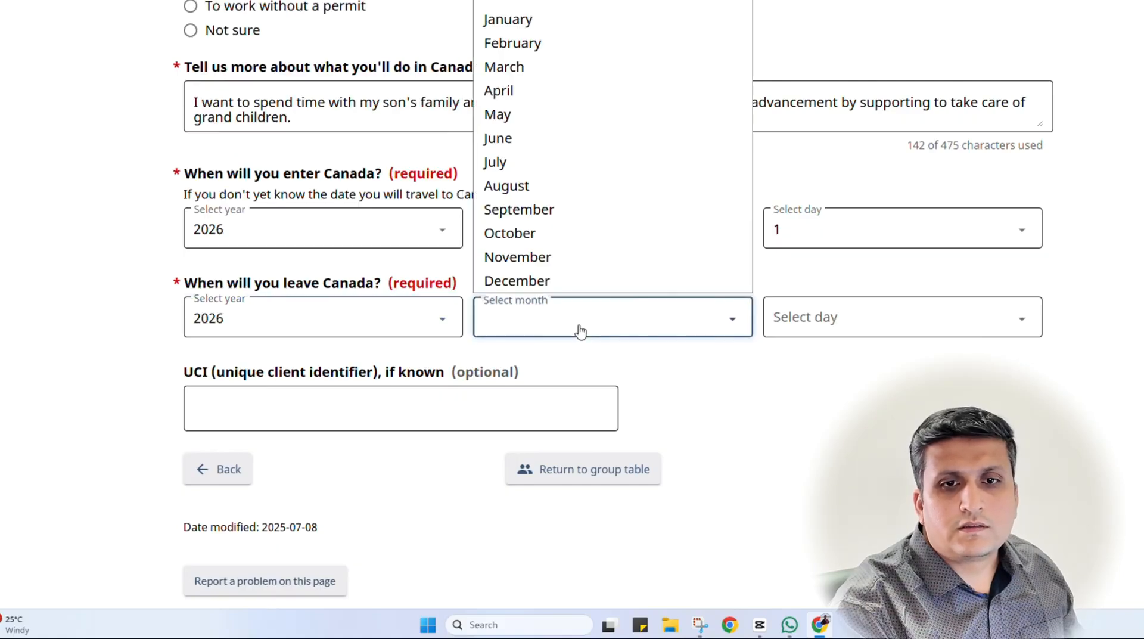
{"action": "left_click", "coordinate": [555, 258]}
{"action": "left_click", "coordinate": [837, 338]}
{"action": "scroll", "coordinate": [817, 270], "scroll_direction": "down", "scroll_amount": 5}
{"action": "left_click", "coordinate": [817, 273]}
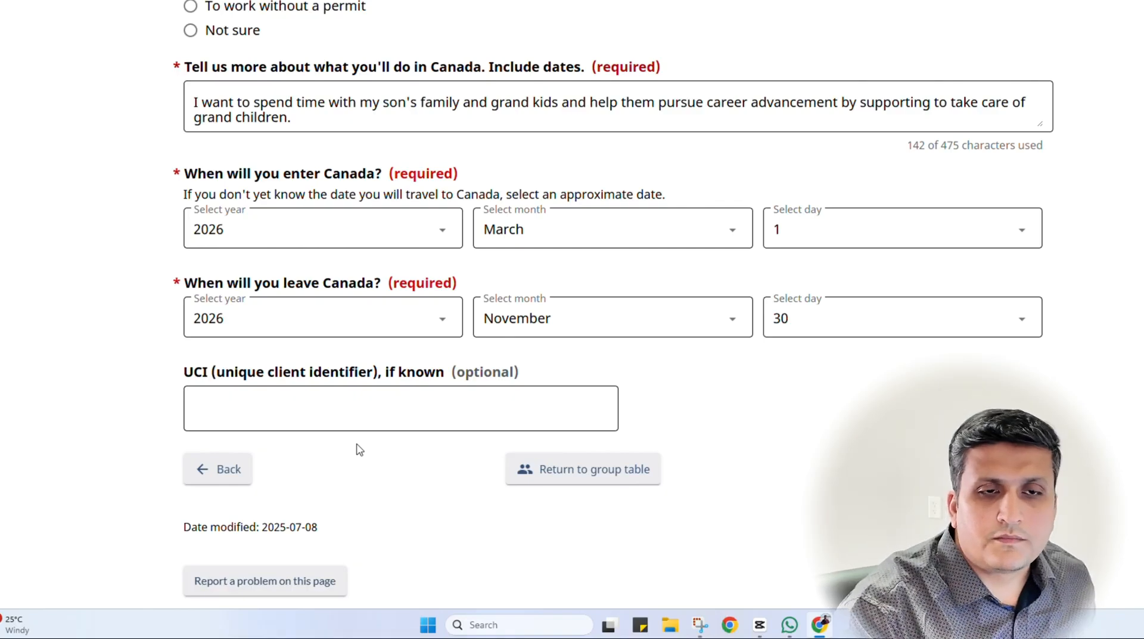
Check the optional UCI field and review the completed travel plans page
{"action": "left_click", "coordinate": [338, 404]}
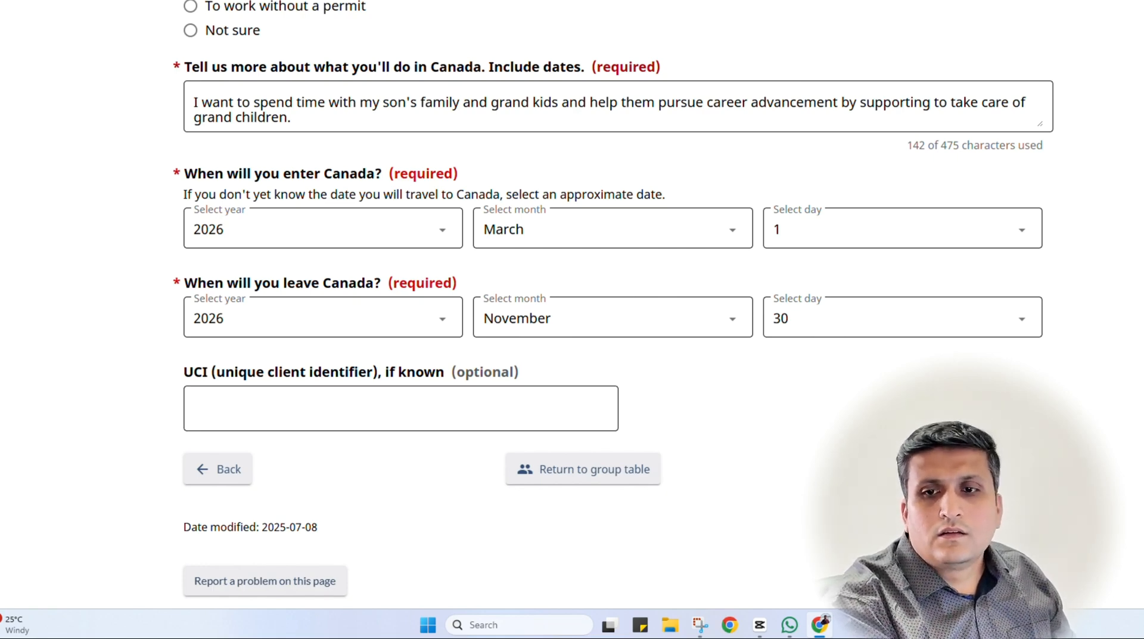
{"action": "scroll", "coordinate": [738, 444], "scroll_direction": "up", "scroll_amount": 4}
{"action": "scroll", "coordinate": [739, 447], "scroll_direction": "down", "scroll_amount": 2}
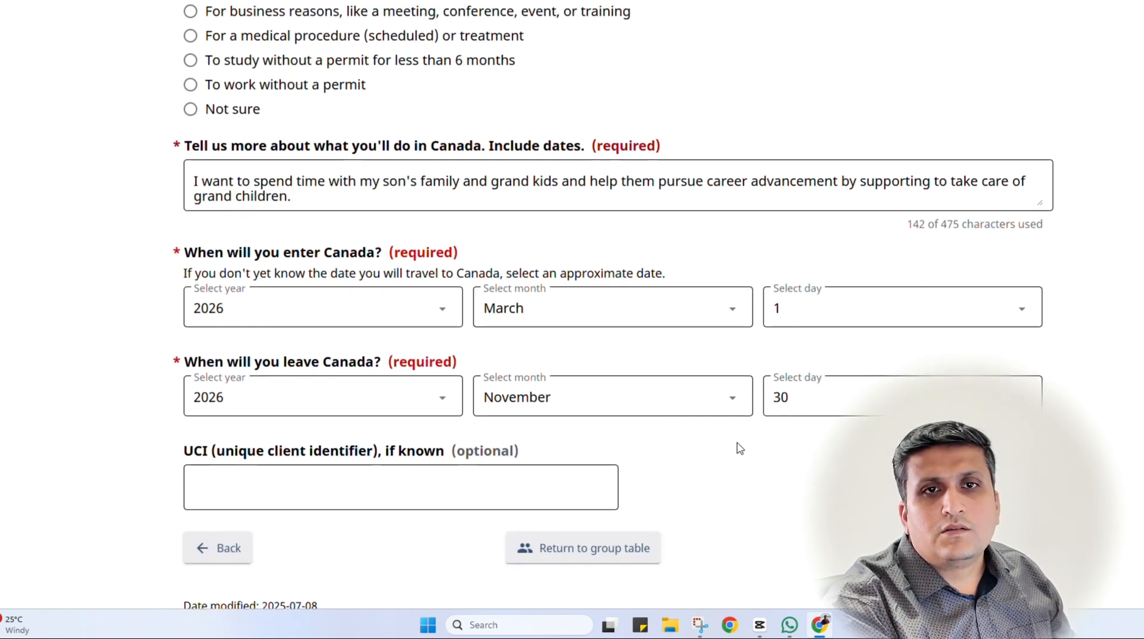
{"action": "scroll", "coordinate": [738, 448], "scroll_direction": "up", "scroll_amount": 1}
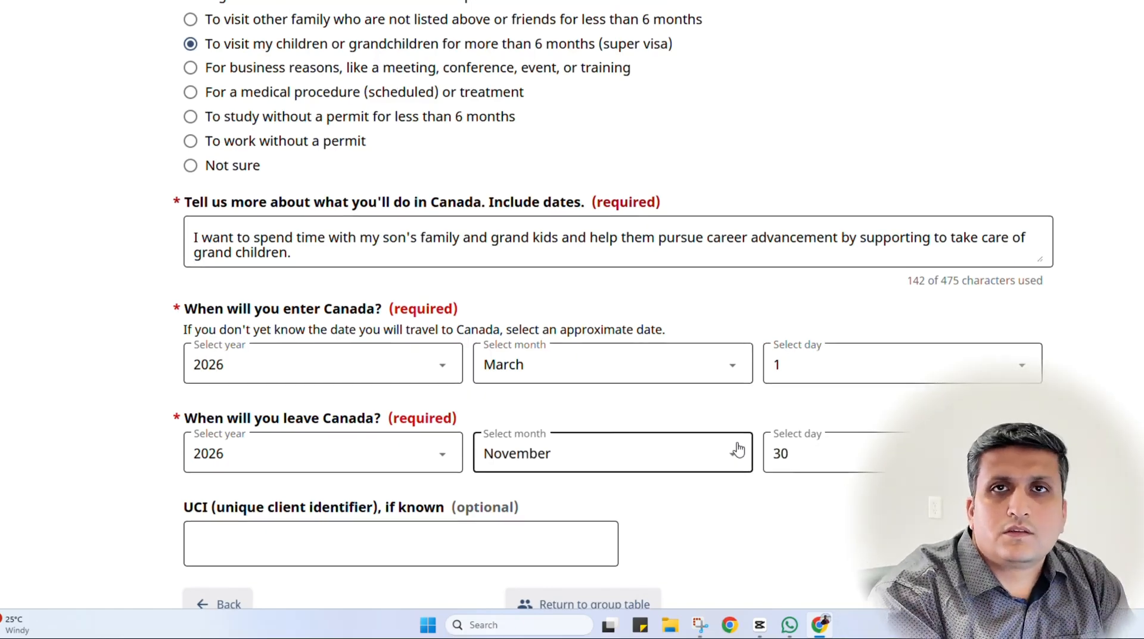
{"action": "scroll", "coordinate": [738, 448], "scroll_direction": "down", "scroll_amount": 2}
{"action": "left_click", "coordinate": [280, 400]}
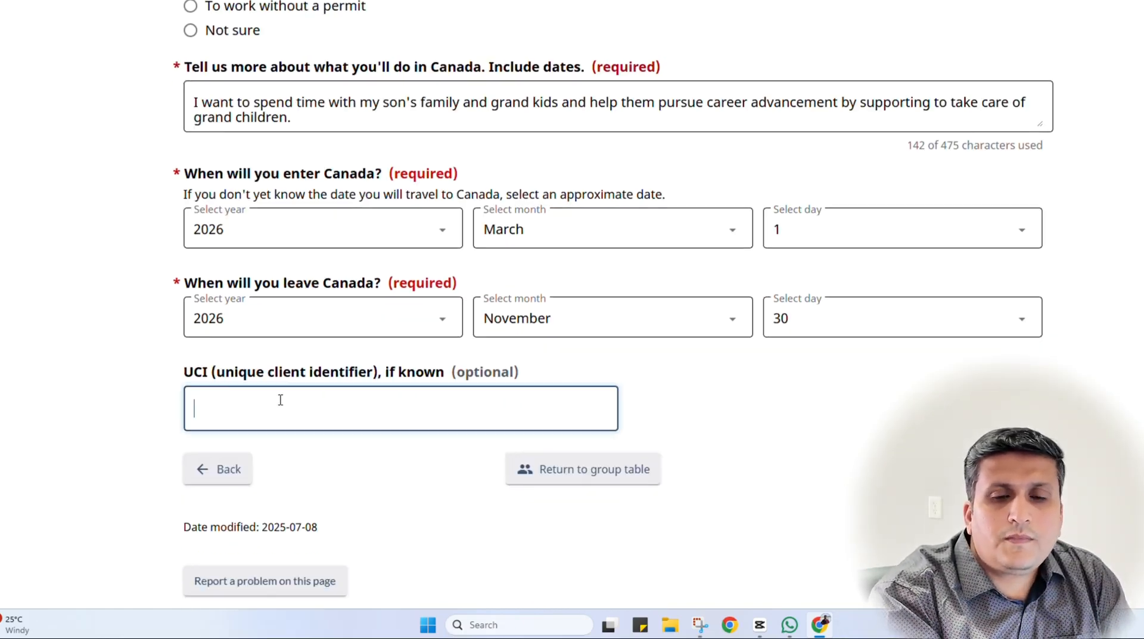
{"action": "scroll", "coordinate": [808, 412], "scroll_direction": "up", "scroll_amount": 7}
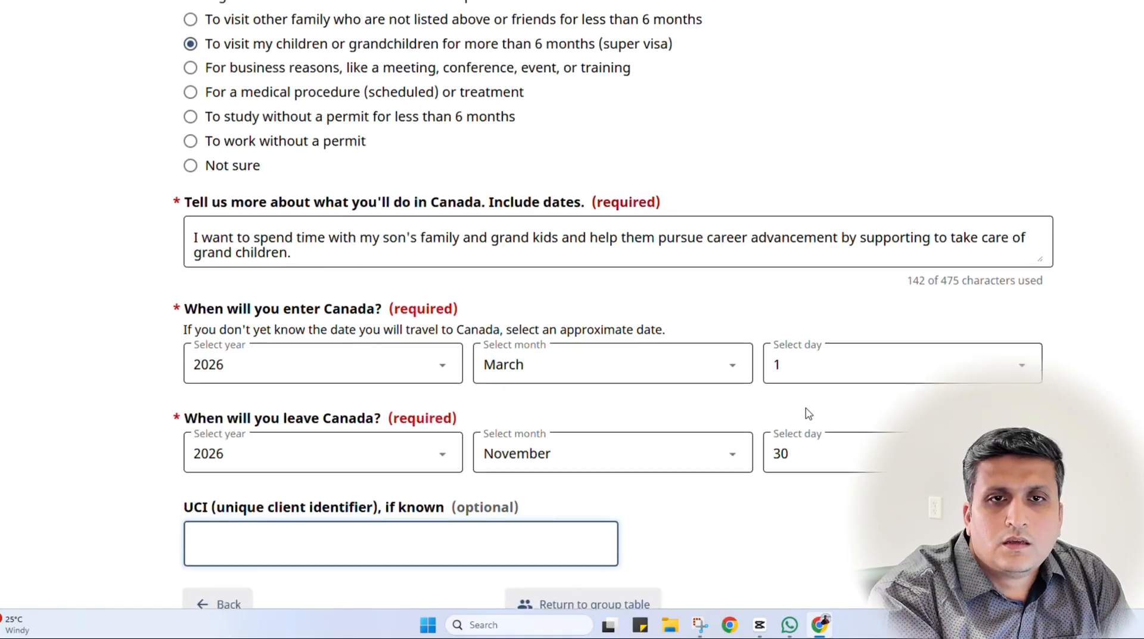
{"action": "scroll", "coordinate": [809, 413], "scroll_direction": "up", "scroll_amount": 3}
{"action": "scroll", "coordinate": [812, 416], "scroll_direction": "down", "scroll_amount": 9}
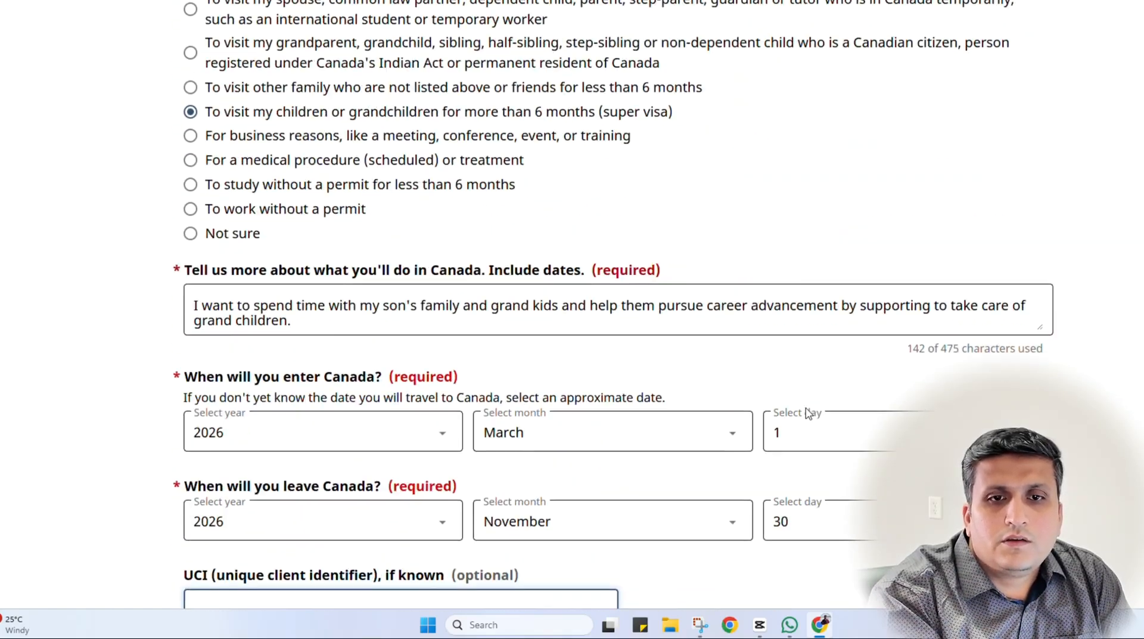
{"action": "scroll", "coordinate": [789, 454], "scroll_direction": "down", "scroll_amount": 1}
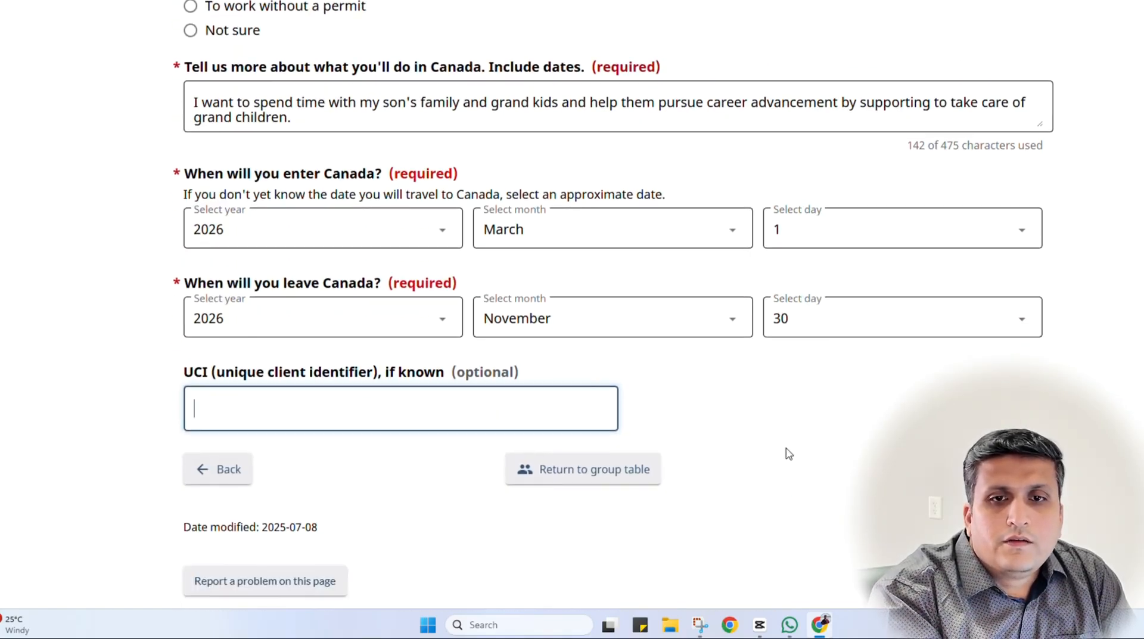
Submit the purpose and travel dates, then scroll through the super visa requirements summary
{"action": "left_click", "coordinate": [989, 469]}
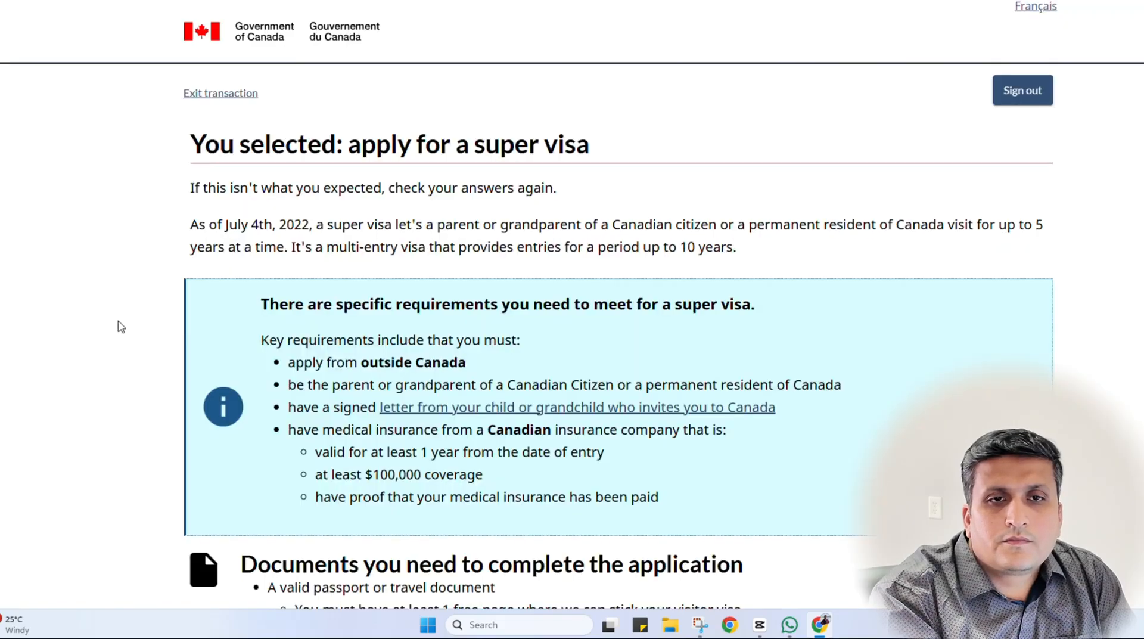
{"action": "scroll", "coordinate": [118, 325], "scroll_direction": "down", "scroll_amount": 2}
{"action": "scroll", "coordinate": [118, 325], "scroll_direction": "down", "scroll_amount": 1}
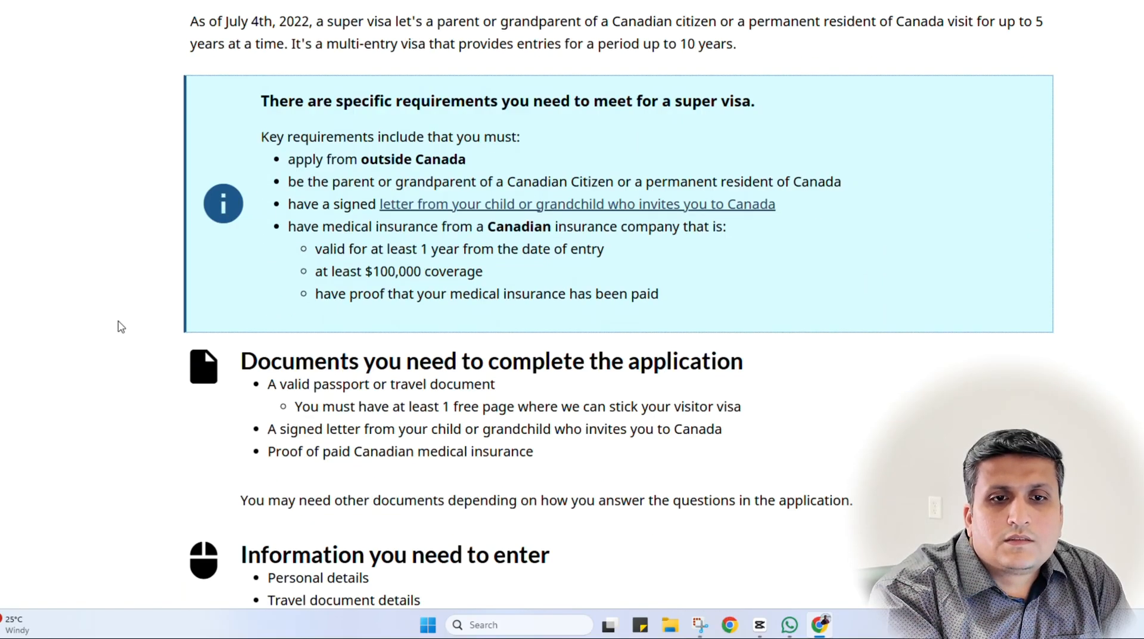
{"action": "scroll", "coordinate": [118, 325], "scroll_direction": "up", "scroll_amount": 2}
{"action": "scroll", "coordinate": [118, 325], "scroll_direction": "down", "scroll_amount": 5}
{"action": "scroll", "coordinate": [118, 325], "scroll_direction": "down", "scroll_amount": 3}
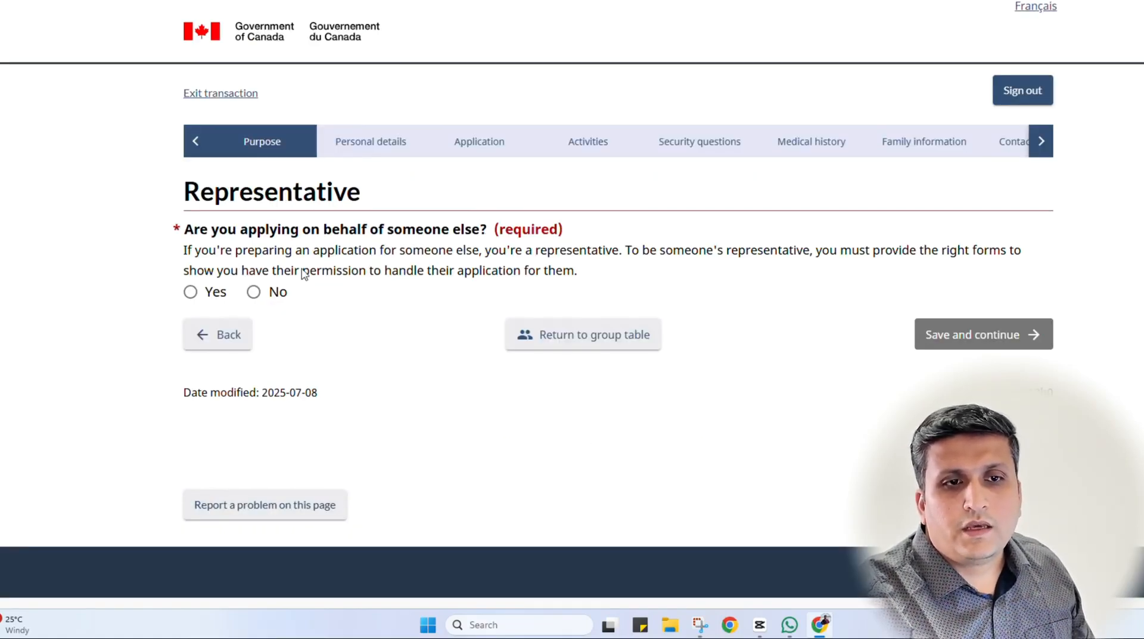
Answer Yes to applying on someone's behalf as a Family member and enter the representative's surname
{"action": "left_click", "coordinate": [192, 291]}
{"action": "scroll", "coordinate": [334, 258], "scroll_direction": "down", "scroll_amount": 3}
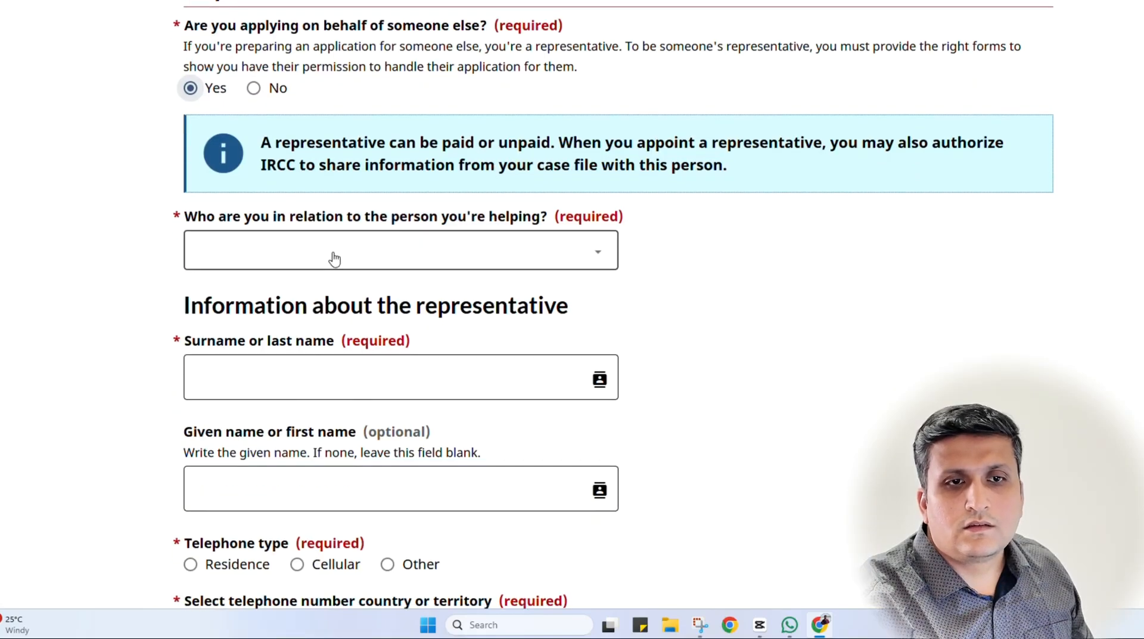
{"action": "left_click", "coordinate": [334, 258]}
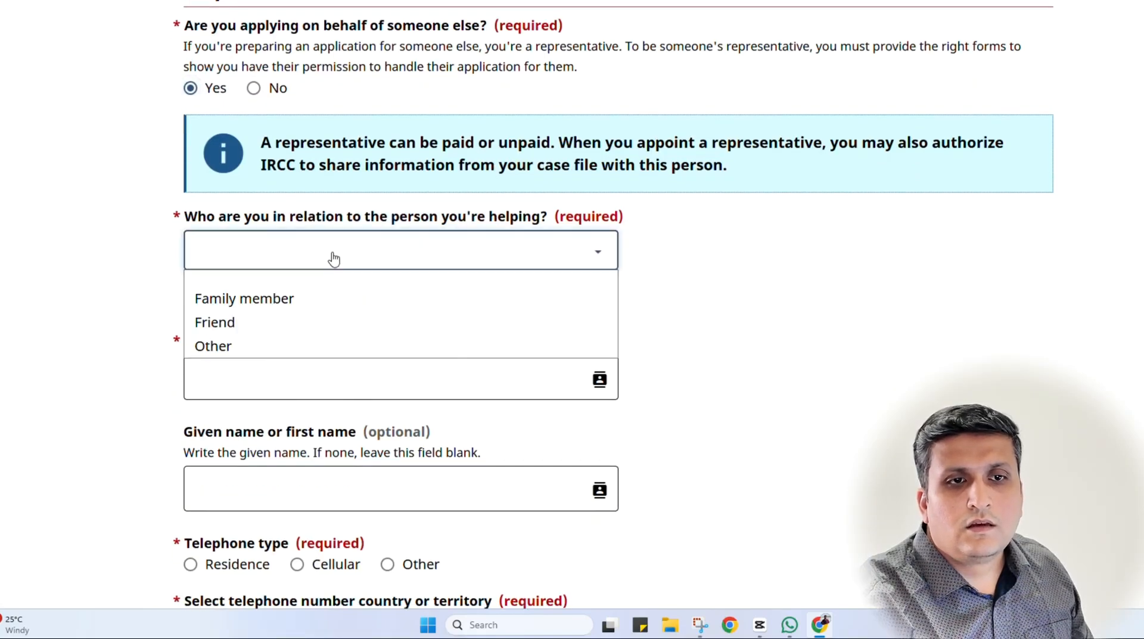
{"action": "left_click", "coordinate": [307, 298]}
{"action": "left_click", "coordinate": [295, 379]}
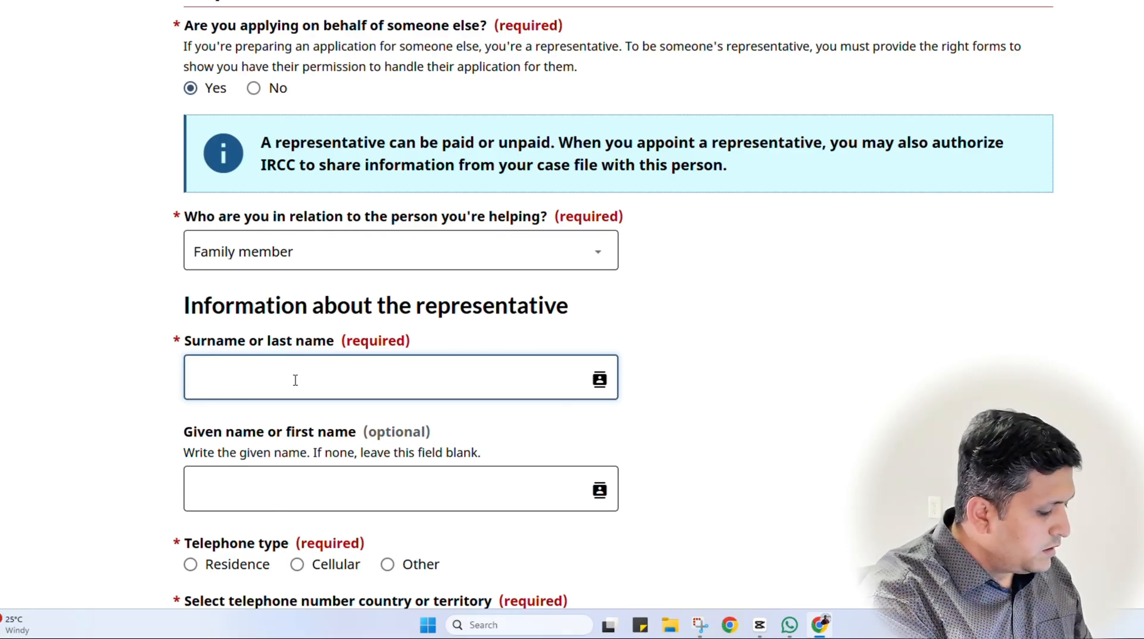
{"action": "key", "text": "Caps_Lock"}
{"action": "type", "text": "ABC"}
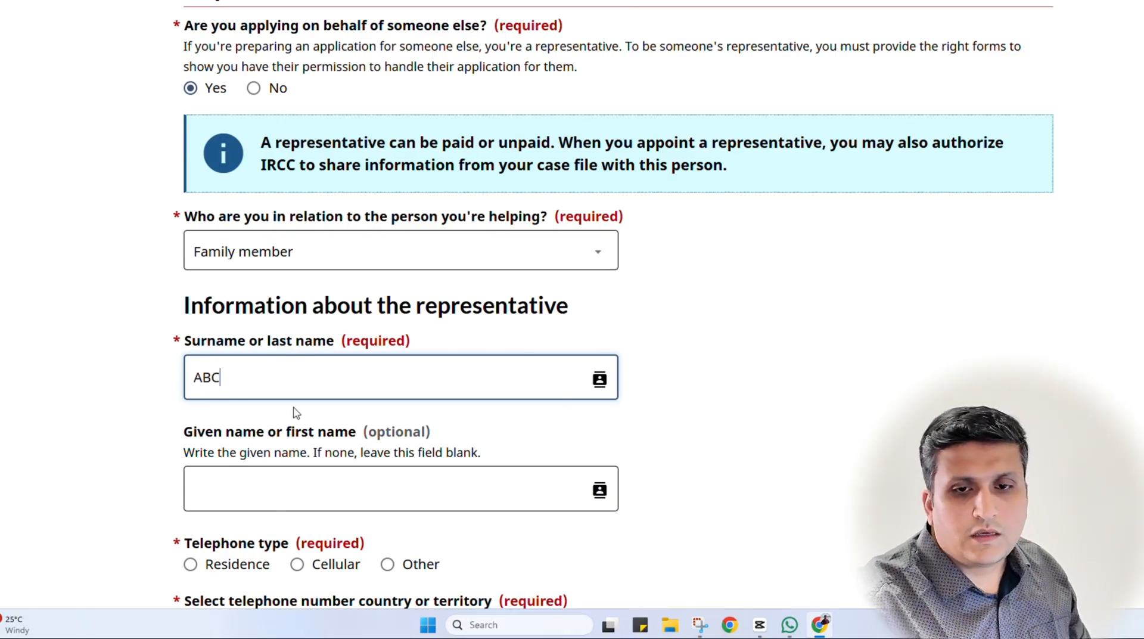
{"action": "scroll", "coordinate": [291, 417], "scroll_direction": "down", "scroll_amount": 2}
{"action": "left_click", "coordinate": [113, 309]}
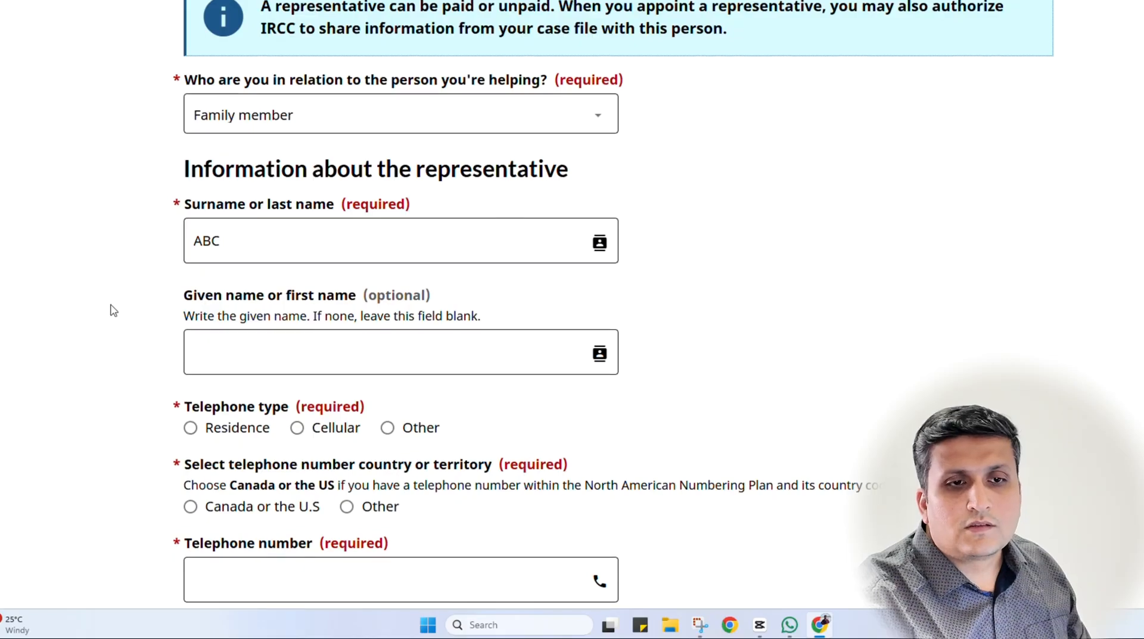
{"action": "scroll", "coordinate": [113, 309], "scroll_direction": "down", "scroll_amount": 2}
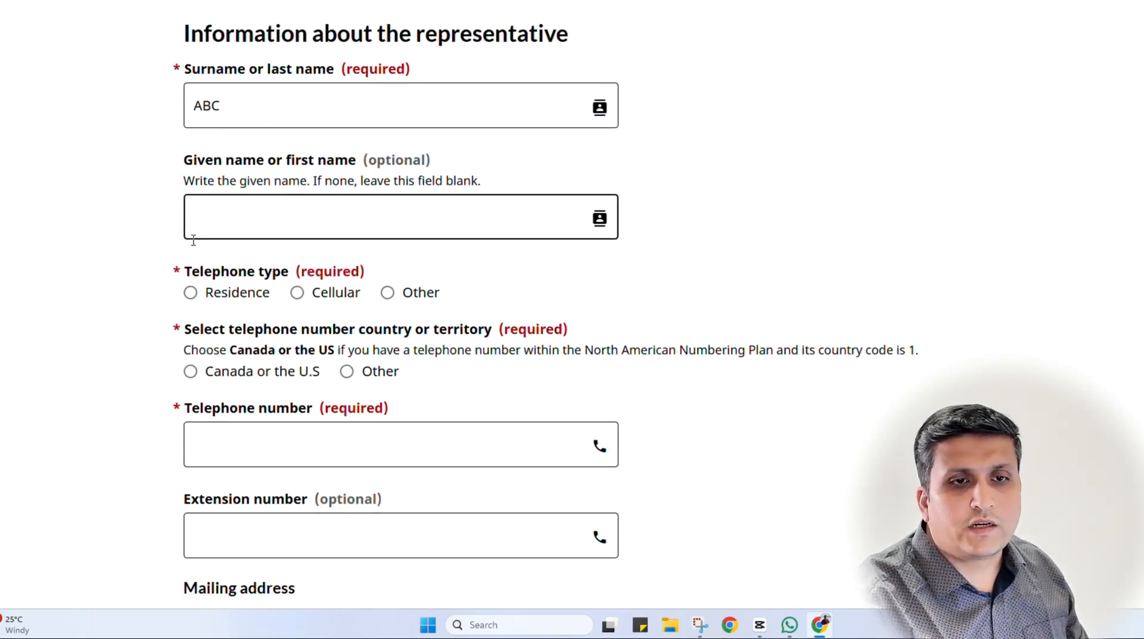
Set the representative's phone to a Cellular Canada or U.S. number and enter the telephone number
{"action": "scroll", "coordinate": [300, 284], "scroll_direction": "down", "scroll_amount": 2}
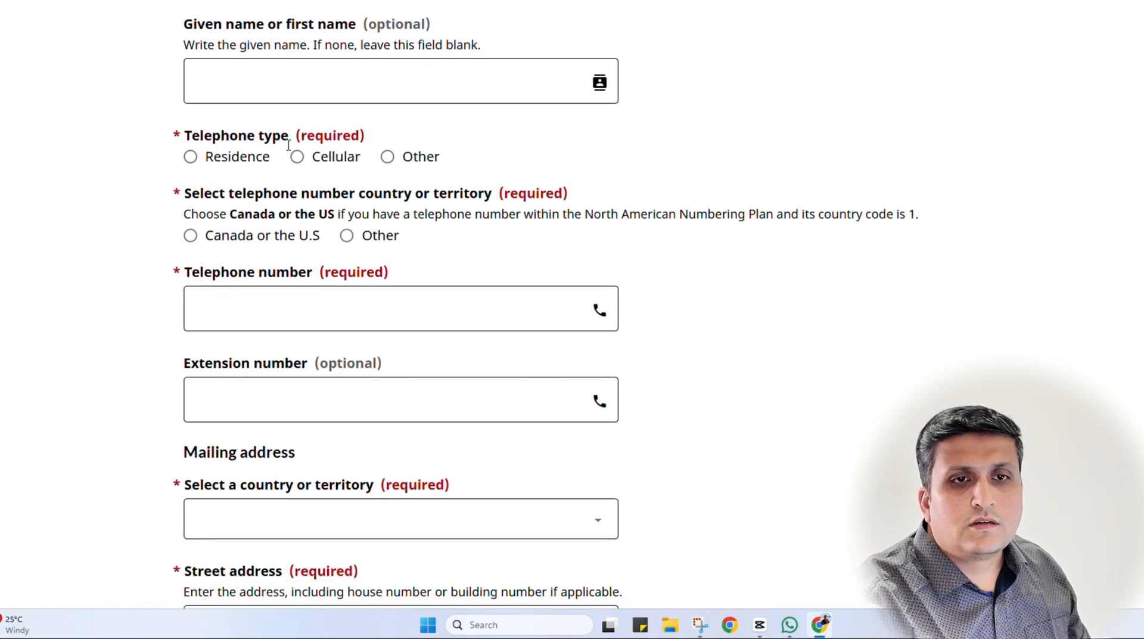
{"action": "left_click", "coordinate": [314, 156]}
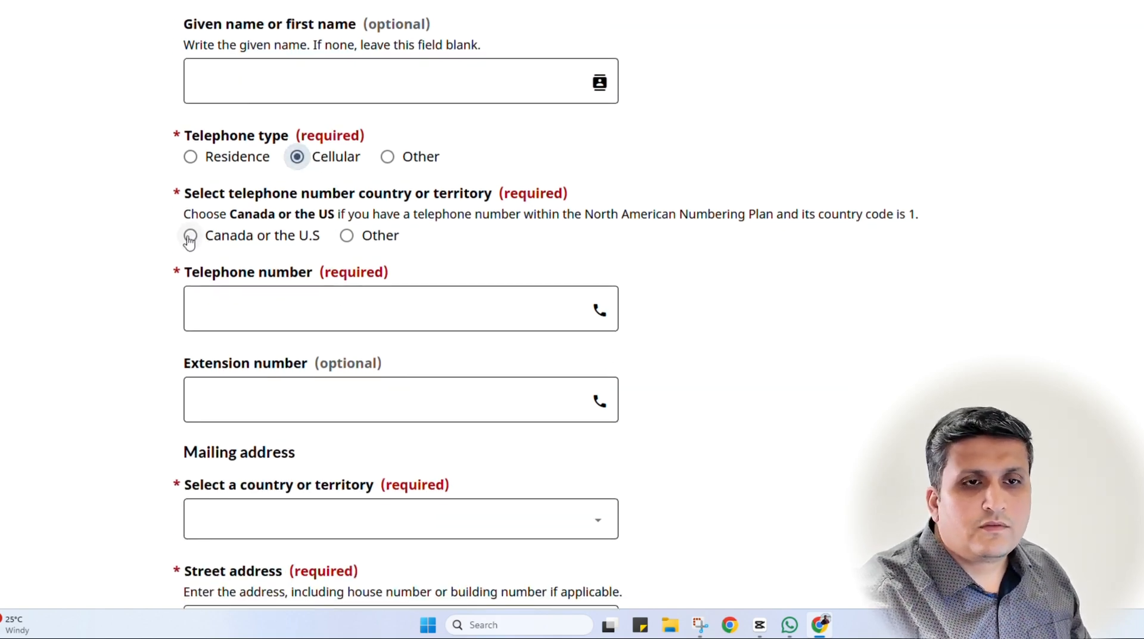
{"action": "left_click", "coordinate": [190, 237]}
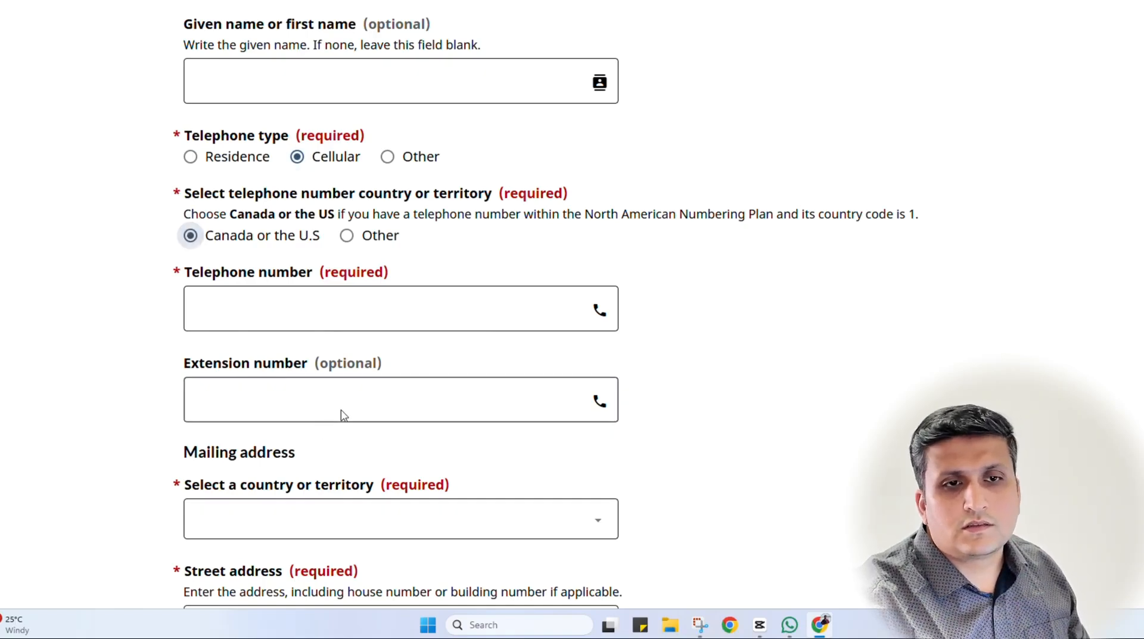
{"action": "left_click", "coordinate": [287, 313]}
{"action": "left_click", "coordinate": [287, 313]}
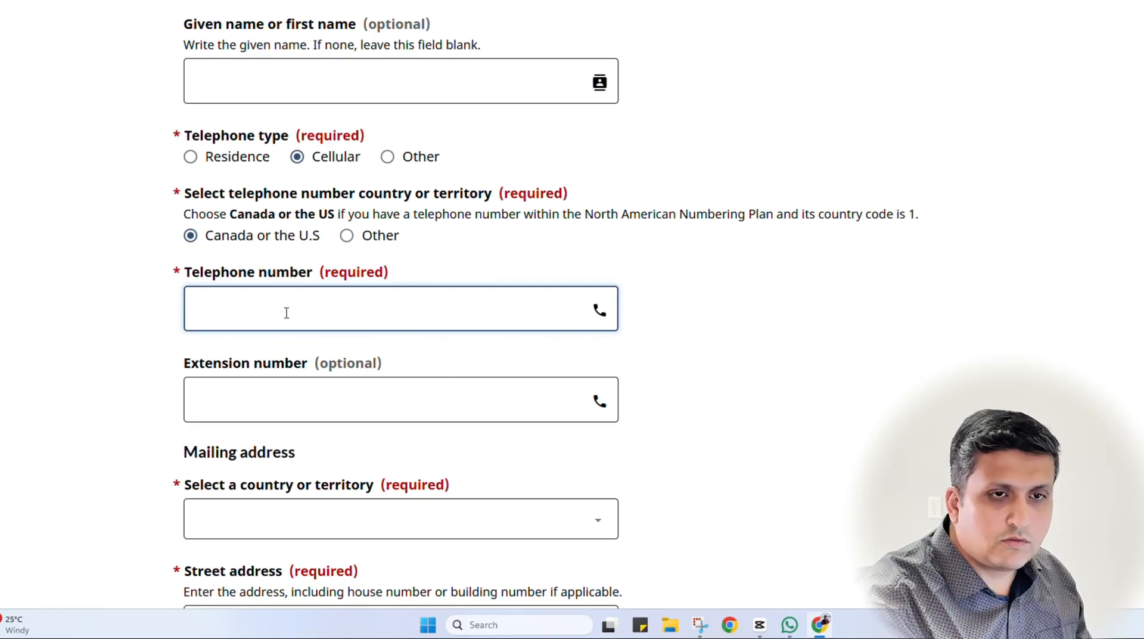
{"action": "type", "text": "1234"}
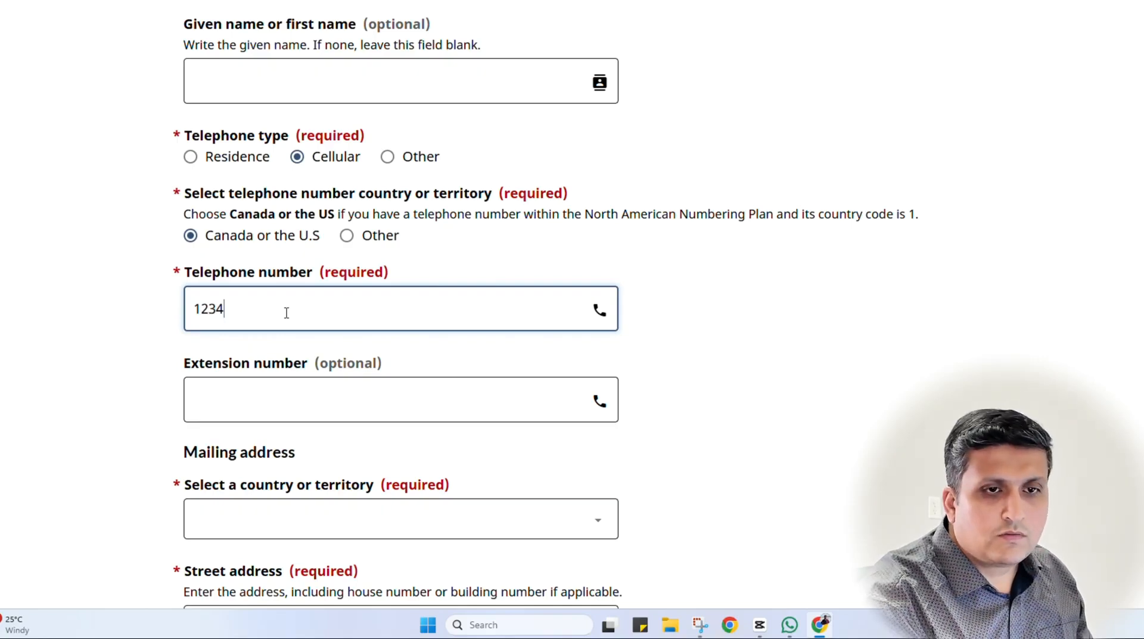
{"action": "type", "text": "567890"}
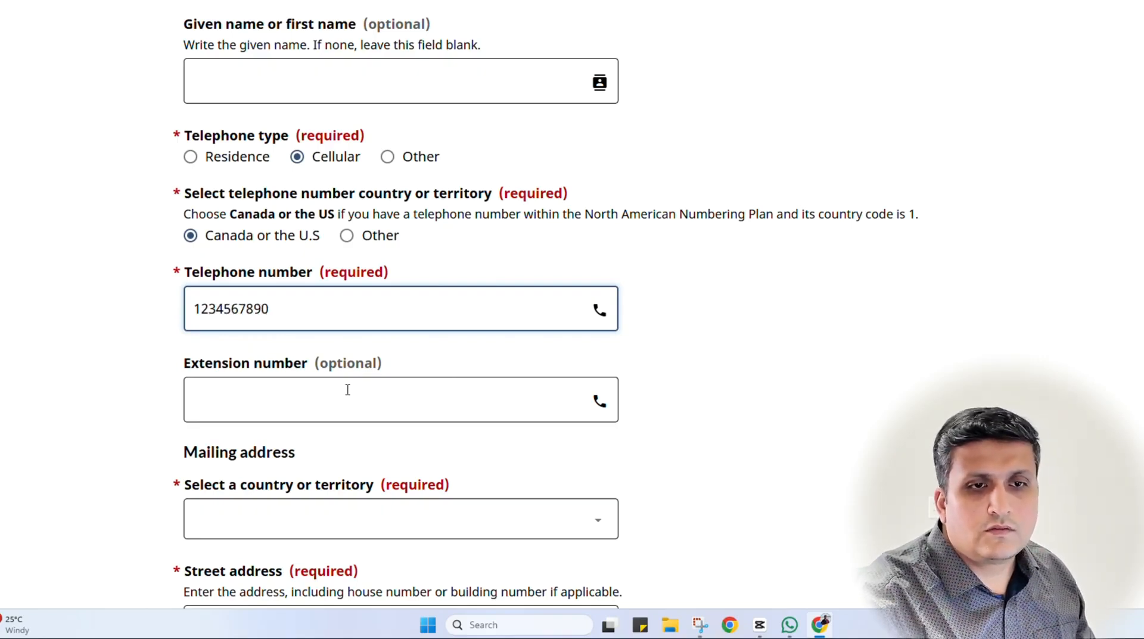
{"action": "left_click", "coordinate": [709, 418]}
{"action": "scroll", "coordinate": [685, 387], "scroll_direction": "down", "scroll_amount": 2}
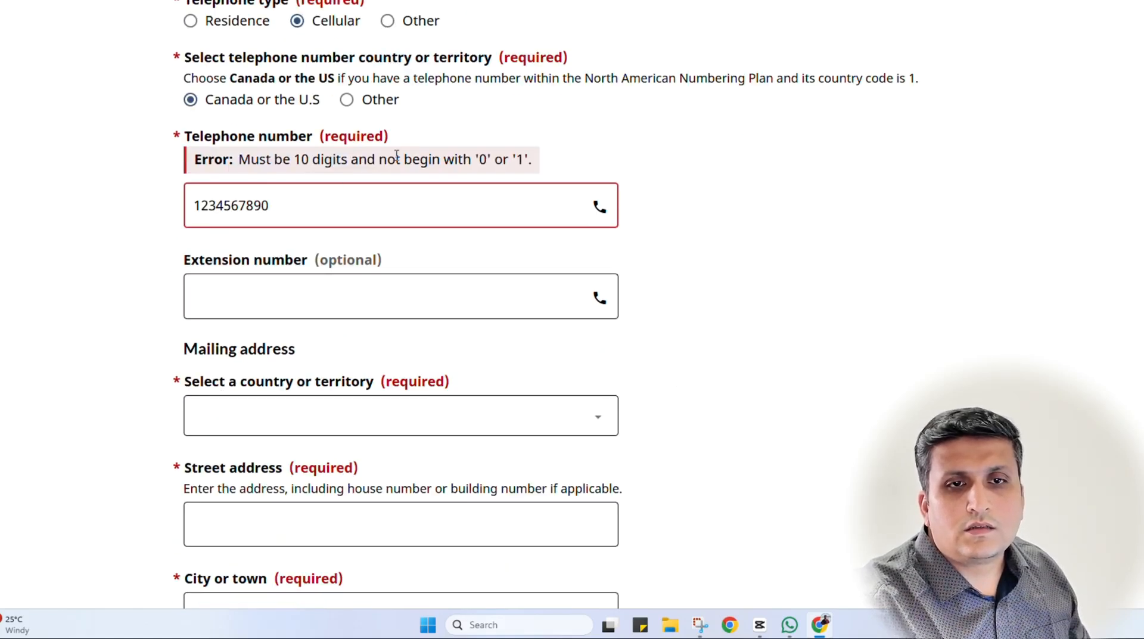
Replace the rejected telephone number with a corrected one
{"action": "left_click", "coordinate": [193, 213]}
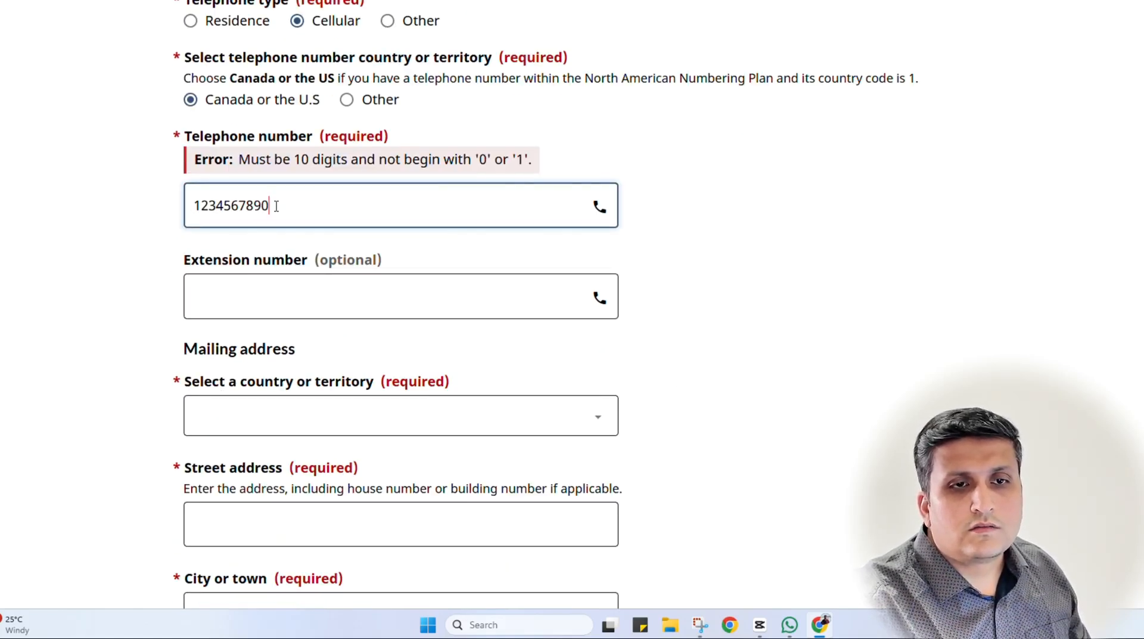
{"action": "left_click_drag", "start_coordinate": [276, 206], "coordinate": [48, 199]}
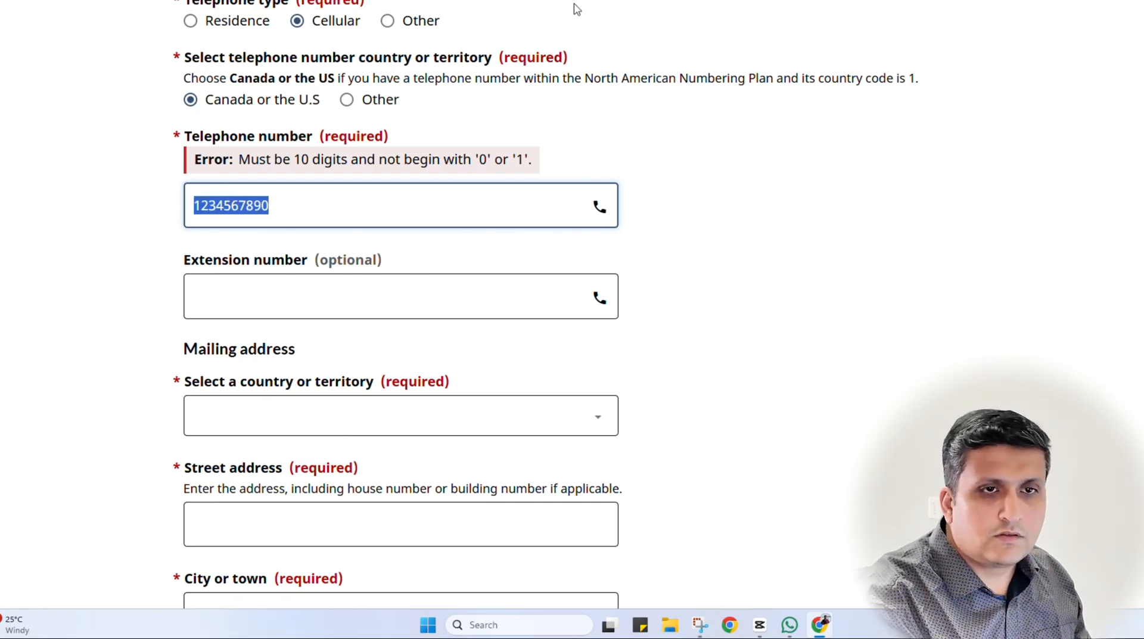
{"action": "type", "text": "647123456"}
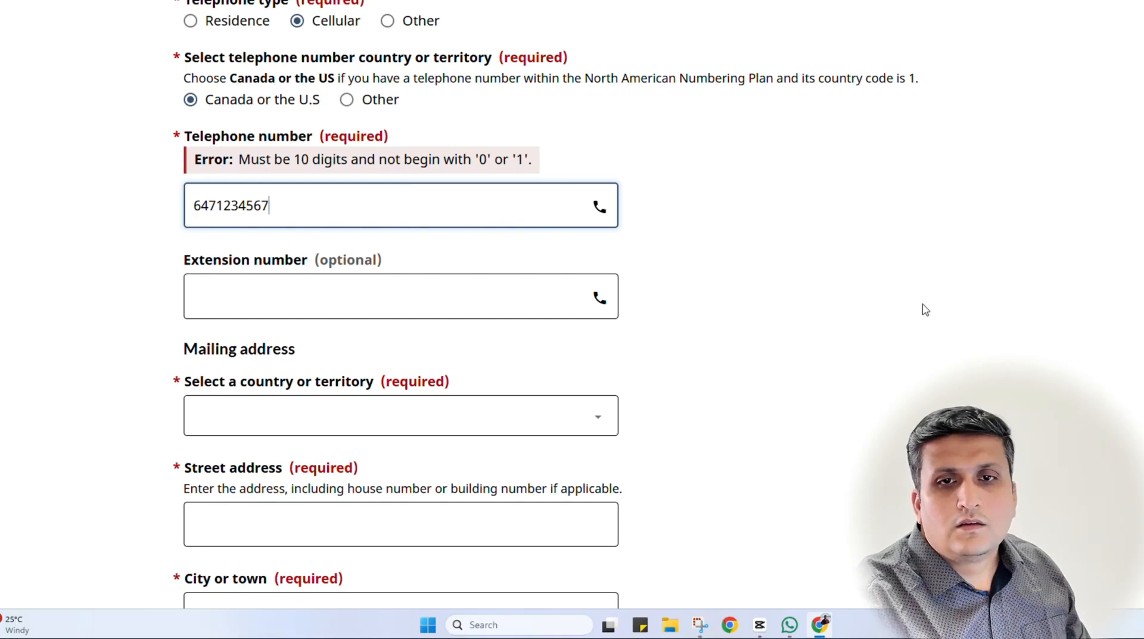
{"action": "left_click", "coordinate": [871, 327]}
{"action": "scroll", "coordinate": [515, 419], "scroll_direction": "down", "scroll_amount": 1}
Set the mailing country to Canada and pick a Toronto, ON street address from the suggestions
{"action": "left_click", "coordinate": [263, 327]}
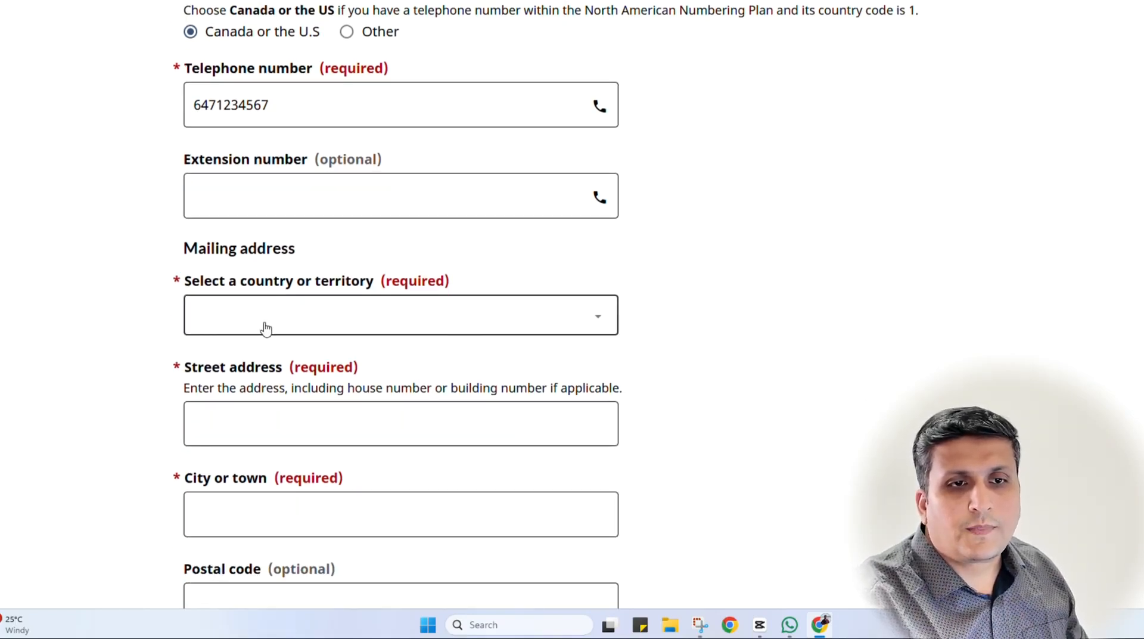
{"action": "type", "text": "can"}
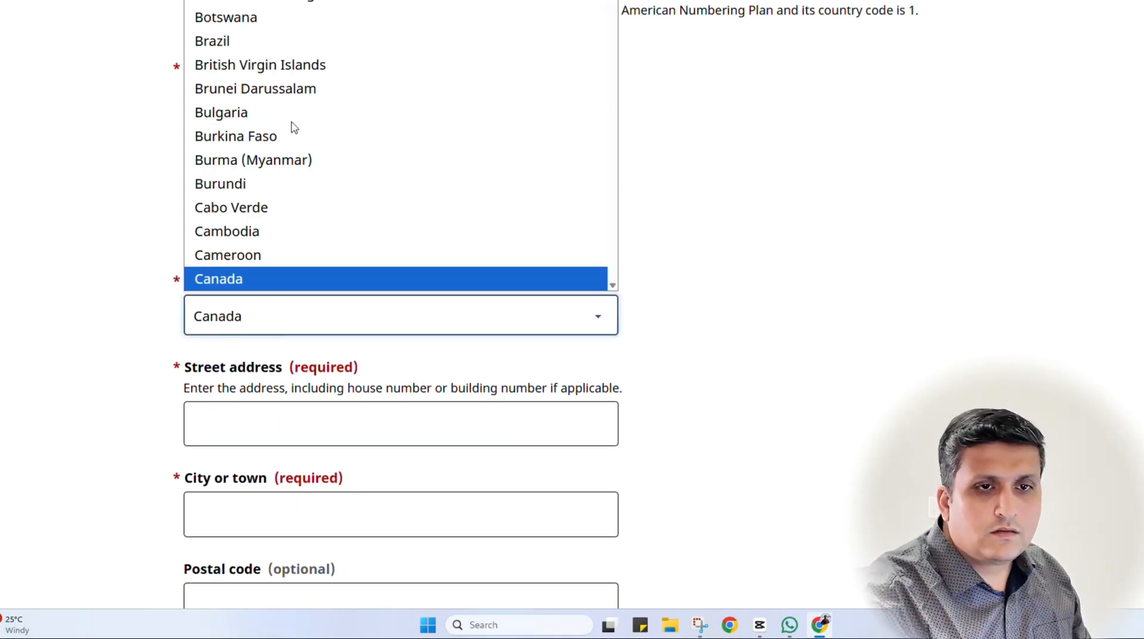
{"action": "left_click", "coordinate": [280, 273]}
{"action": "left_click", "coordinate": [227, 429]}
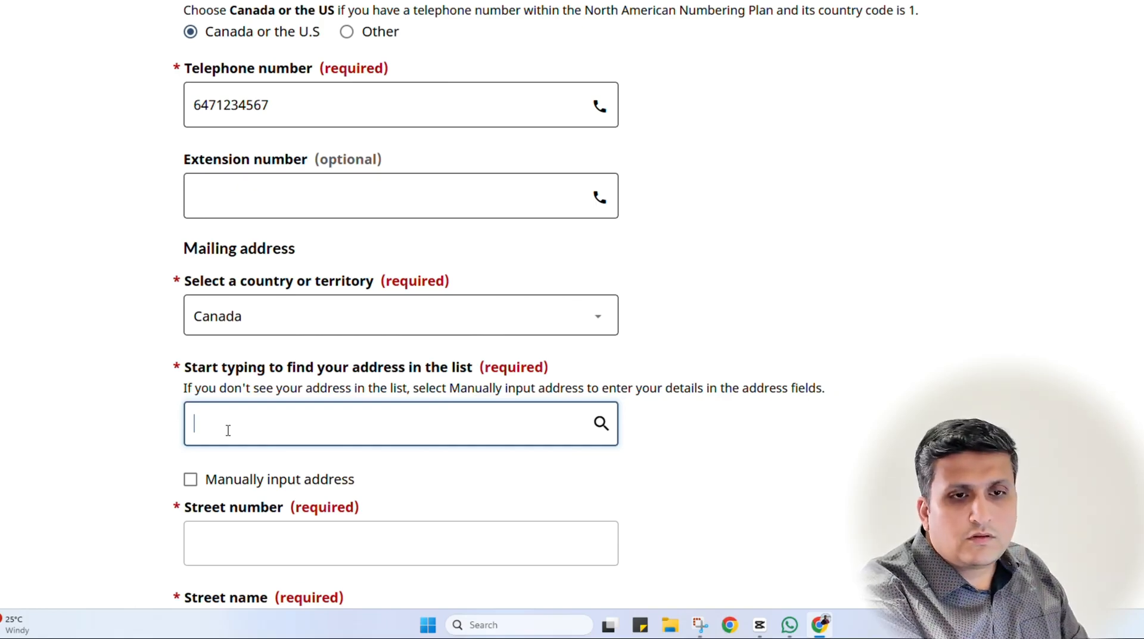
{"action": "type", "text": "TORN"}
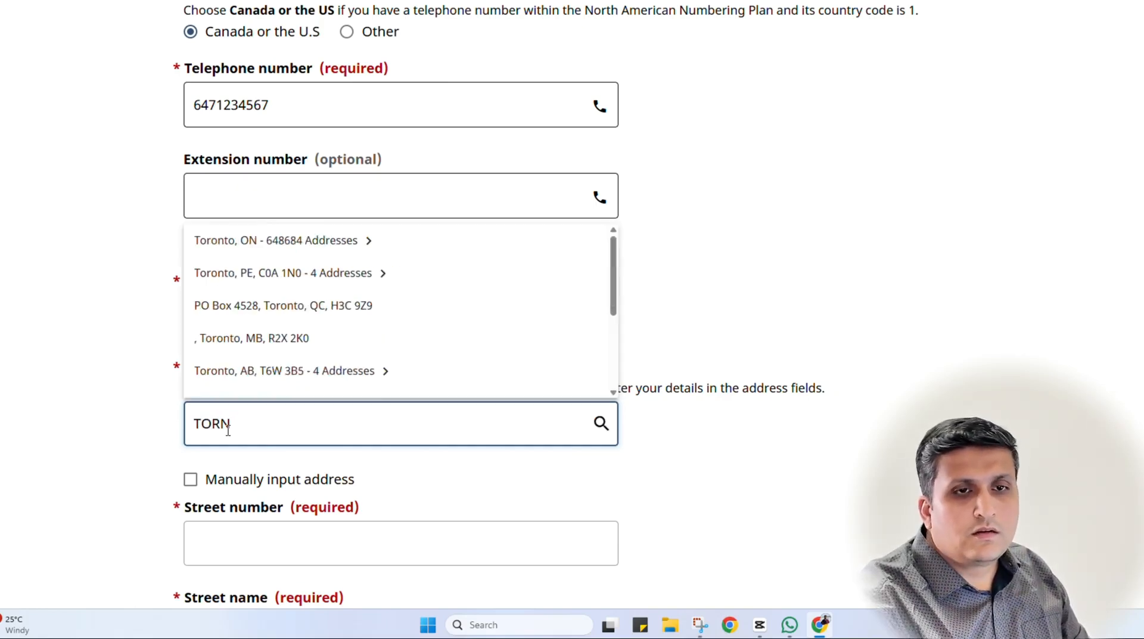
{"action": "left_click", "coordinate": [237, 240]}
{"action": "left_click", "coordinate": [212, 265]}
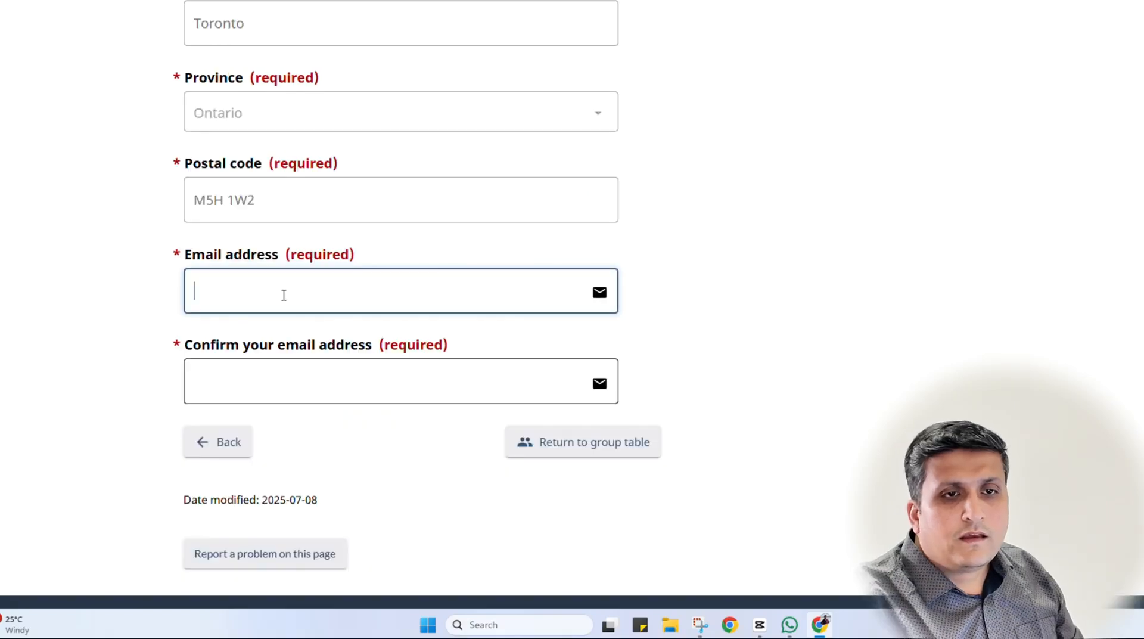
Enter the representative's e-mail address and confirm it in the second e-mail field
{"action": "key", "text": "Caps_Lock"}
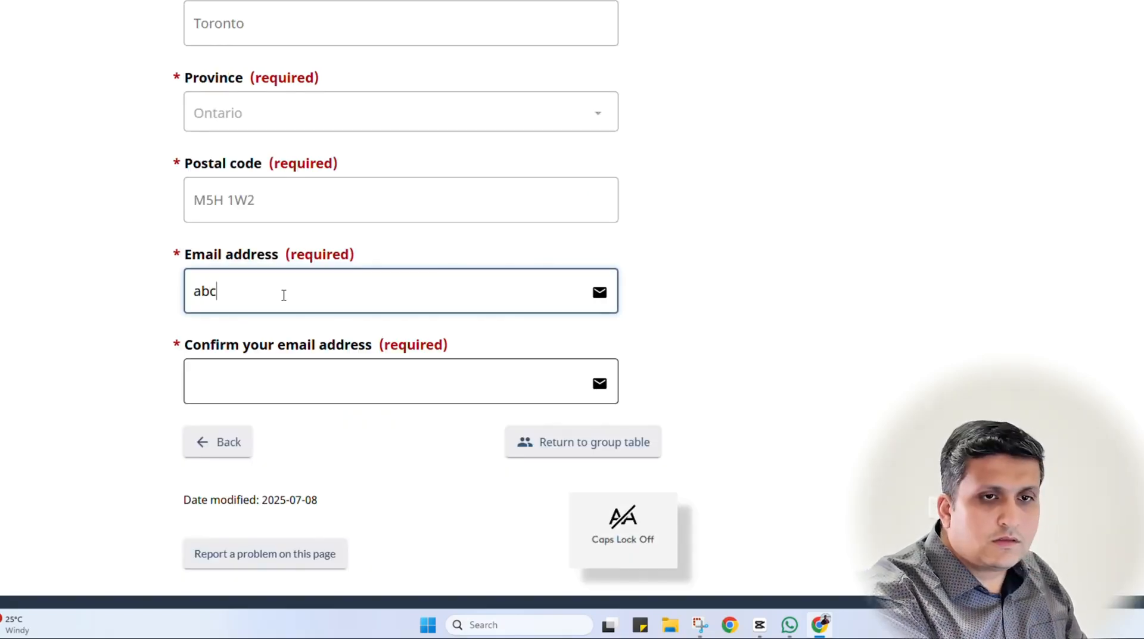
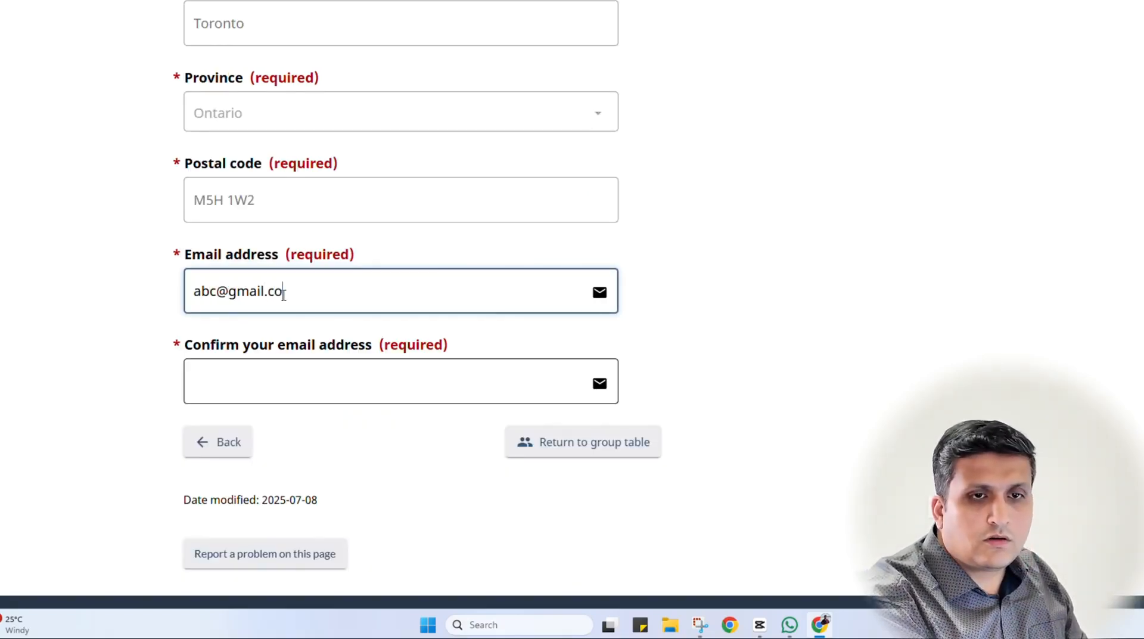
{"action": "key", "text": "Tab"}
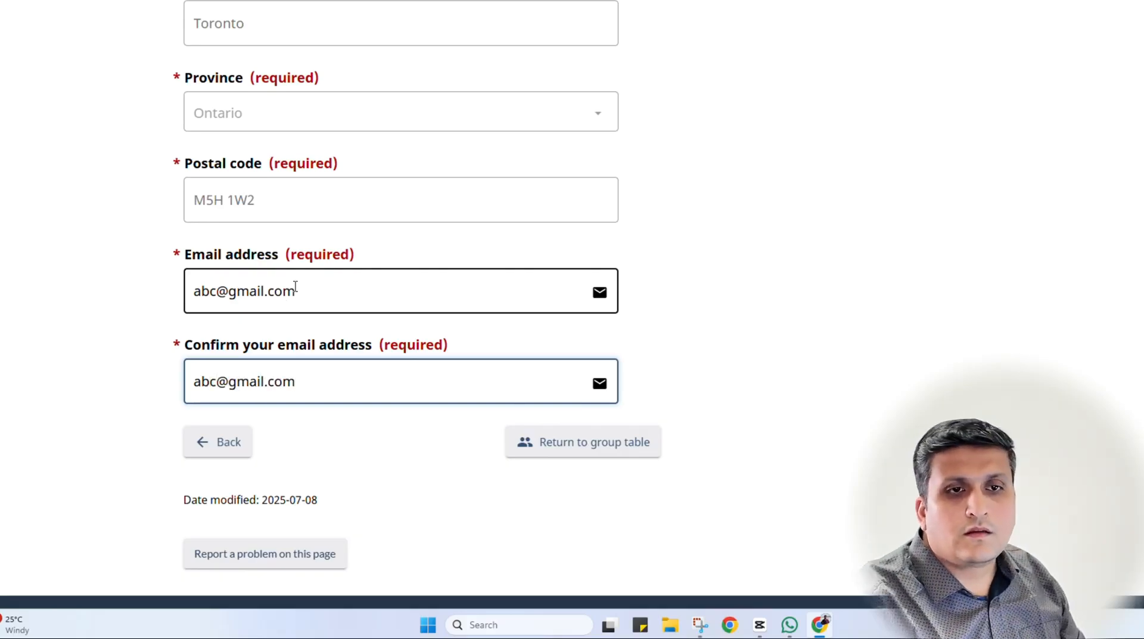
{"action": "scroll", "coordinate": [876, 334], "scroll_direction": "up", "scroll_amount": 20}
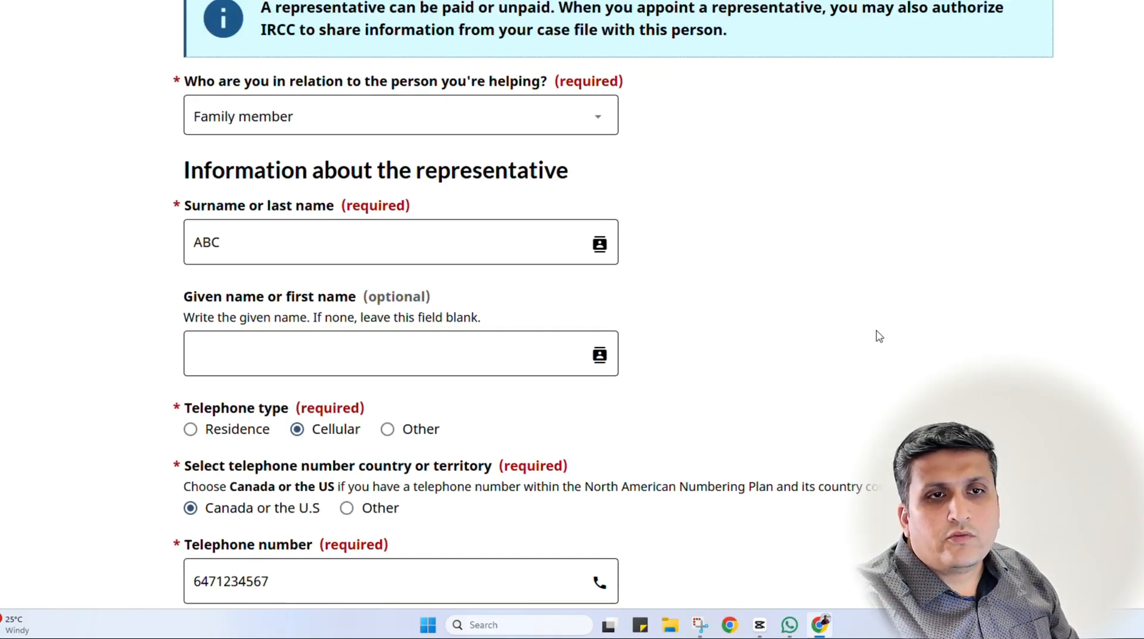
{"action": "scroll", "coordinate": [876, 334], "scroll_direction": "down", "scroll_amount": 20}
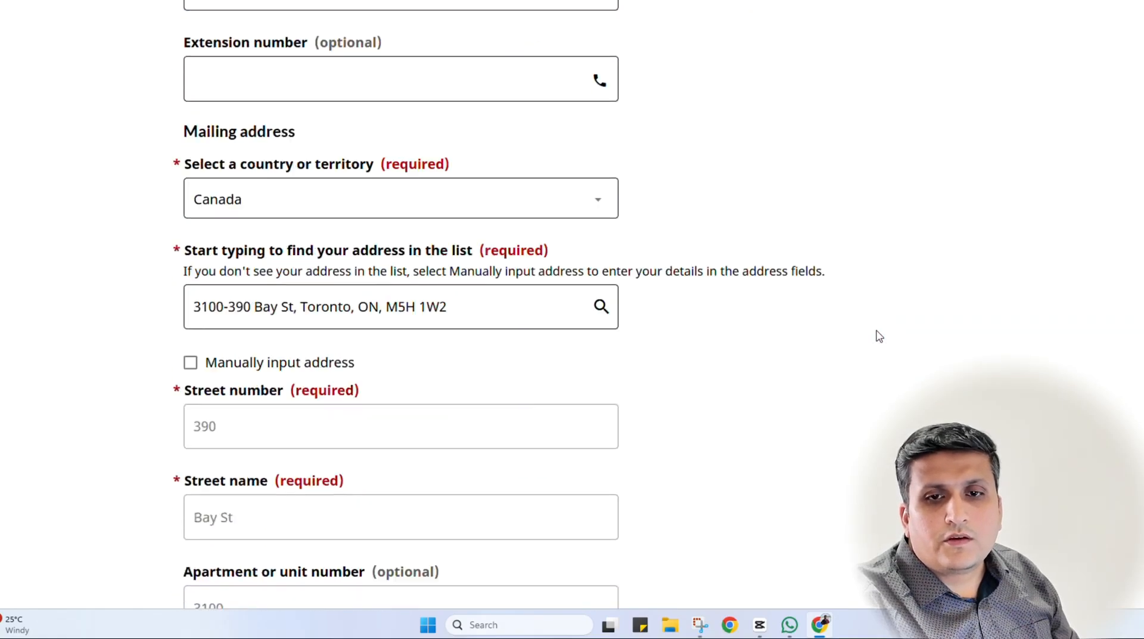
Save the inviter's contact details and continue to the applicant page
{"action": "left_click", "coordinate": [1007, 352]}
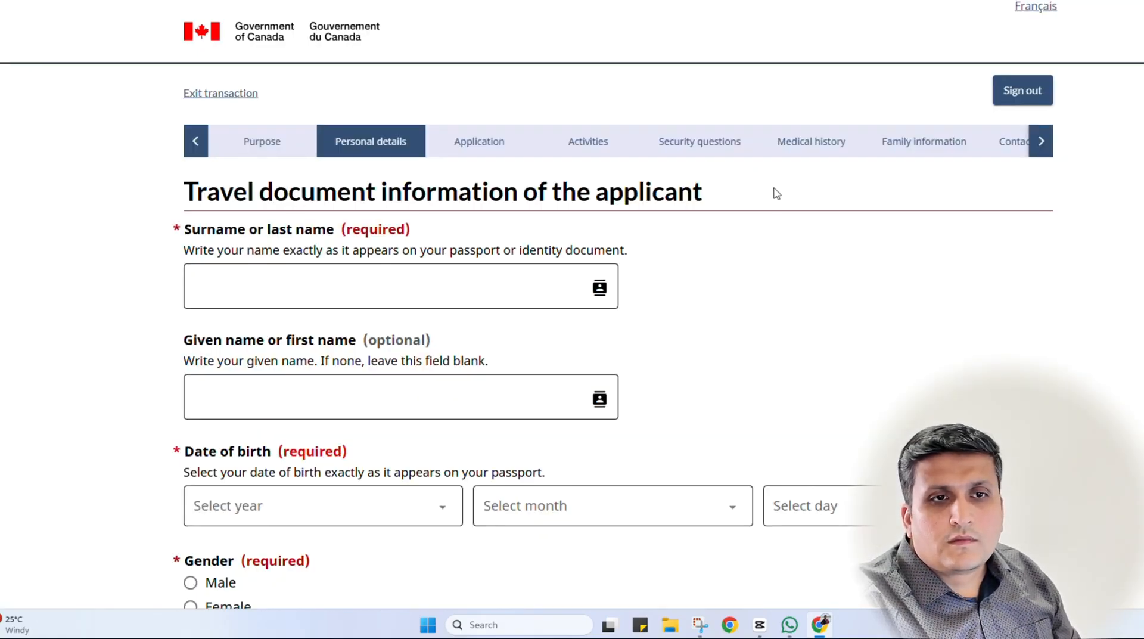
{"action": "scroll", "coordinate": [327, 314], "scroll_direction": "down", "scroll_amount": 2}
{"action": "scroll", "coordinate": [338, 301], "scroll_direction": "up", "scroll_amount": 2}
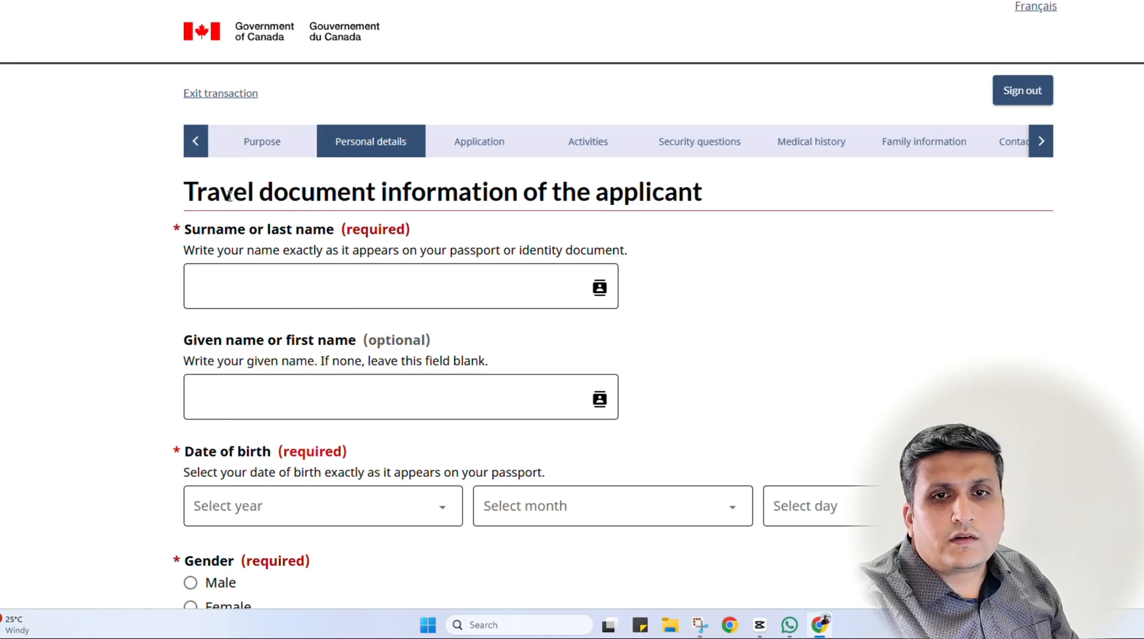
{"action": "scroll", "coordinate": [863, 291], "scroll_direction": "down", "scroll_amount": 3}
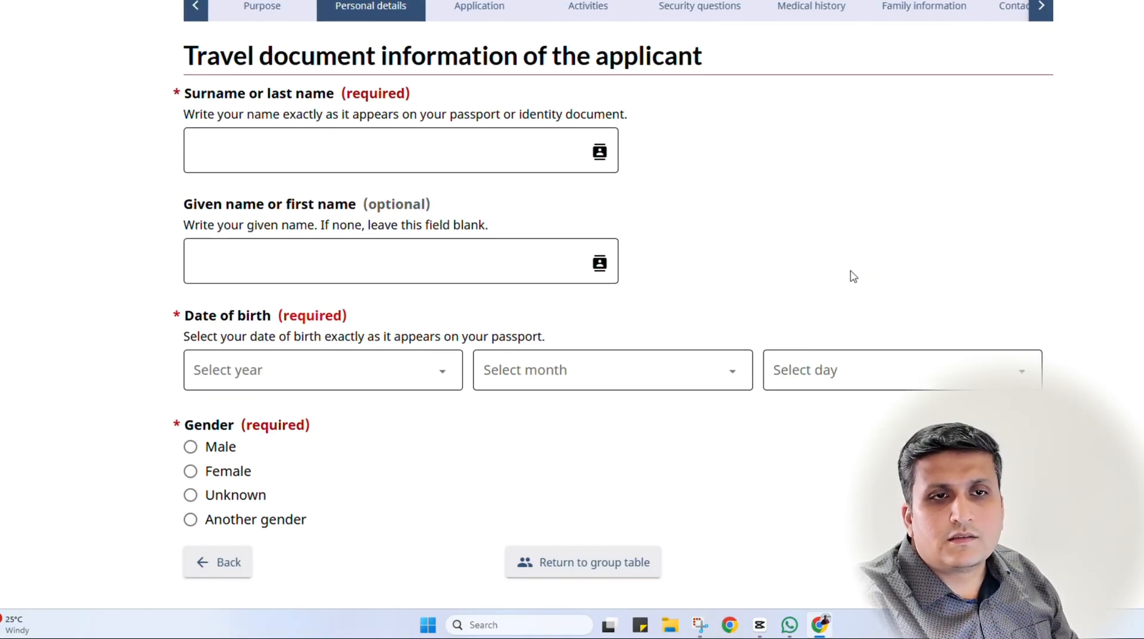
Enter the applicant's surname
{"action": "left_click", "coordinate": [286, 158]}
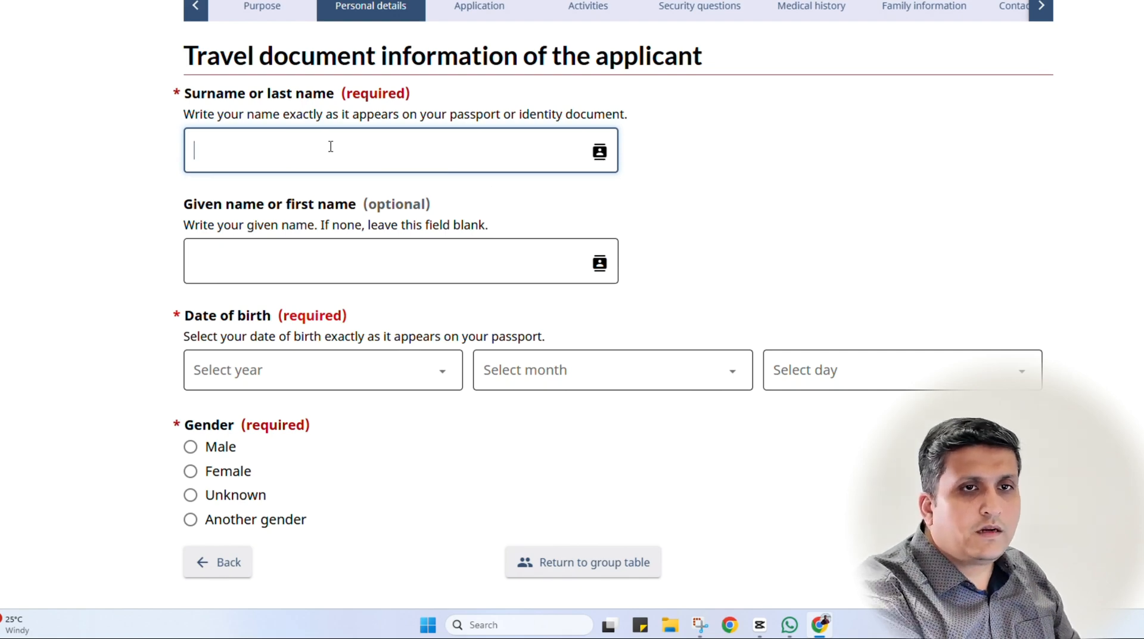
{"action": "type", "text": "AC"}
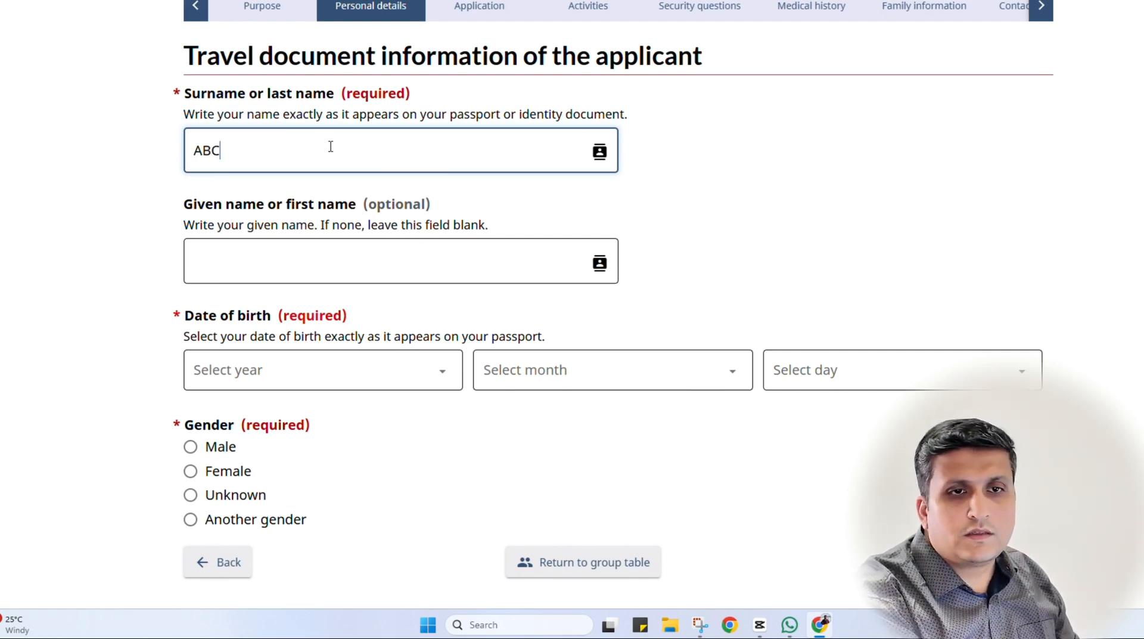
{"action": "left_click", "coordinate": [63, 318]}
{"action": "scroll", "coordinate": [63, 318], "scroll_direction": "down", "scroll_amount": 3}
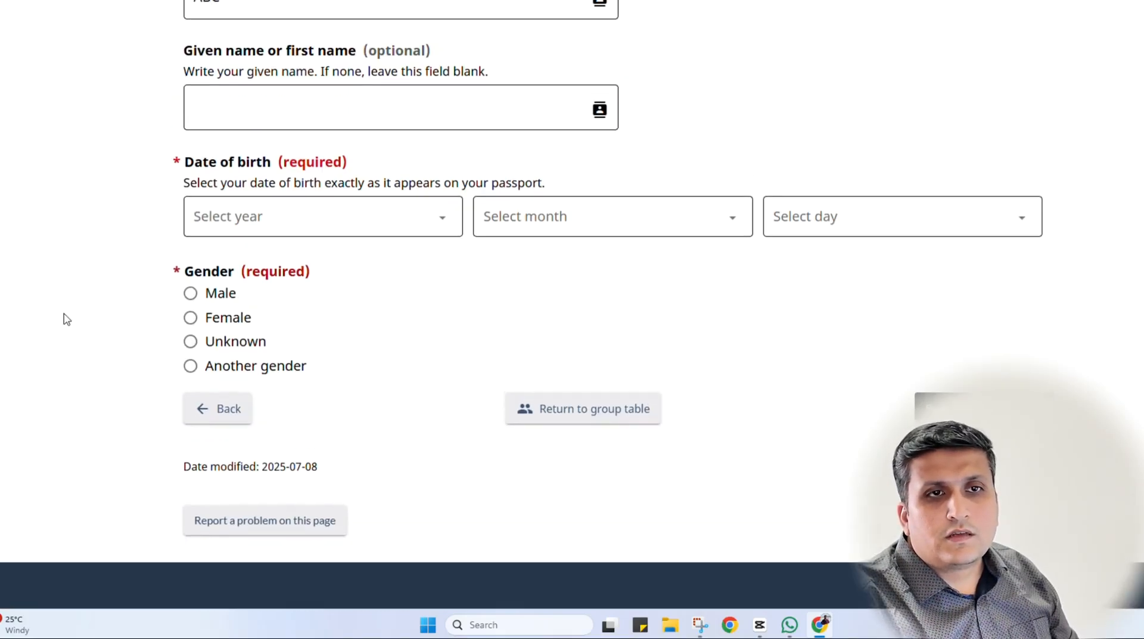
{"action": "scroll", "coordinate": [64, 319], "scroll_direction": "up", "scroll_amount": 1}
{"action": "scroll", "coordinate": [228, 251], "scroll_direction": "down", "scroll_amount": 1}
Set birth date to 1 January 1970 and gender to Male, then go to the next page
{"action": "left_click", "coordinate": [310, 218]}
{"action": "scroll", "coordinate": [258, 375], "scroll_direction": "down", "scroll_amount": 20}
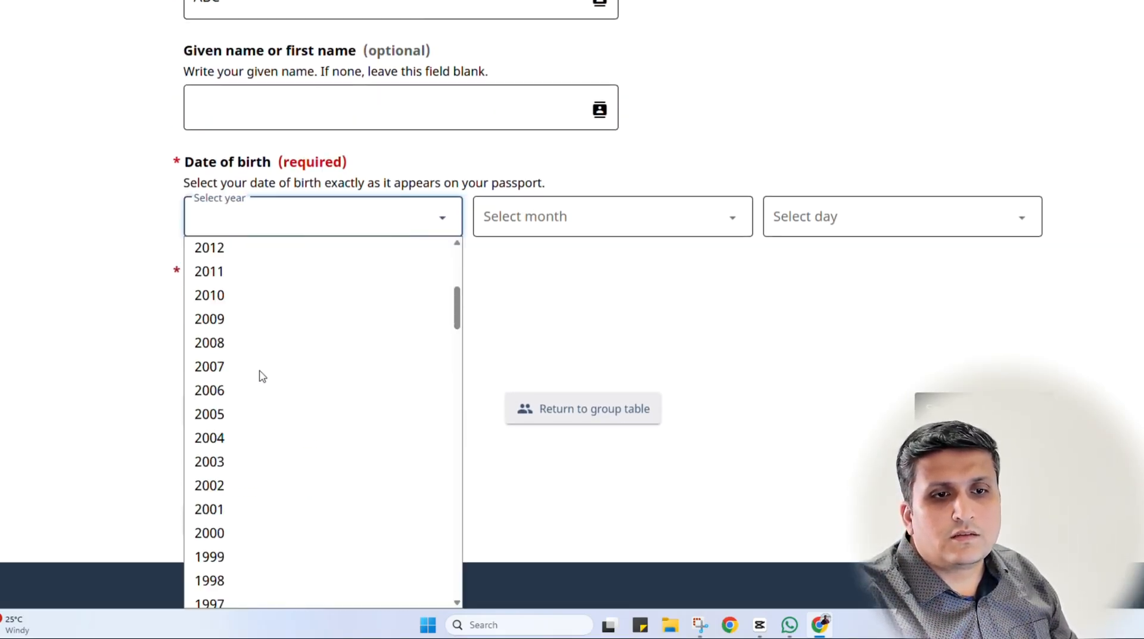
{"action": "scroll", "coordinate": [254, 440], "scroll_direction": "up", "scroll_amount": 1}
{"action": "scroll", "coordinate": [248, 340], "scroll_direction": "down", "scroll_amount": 8}
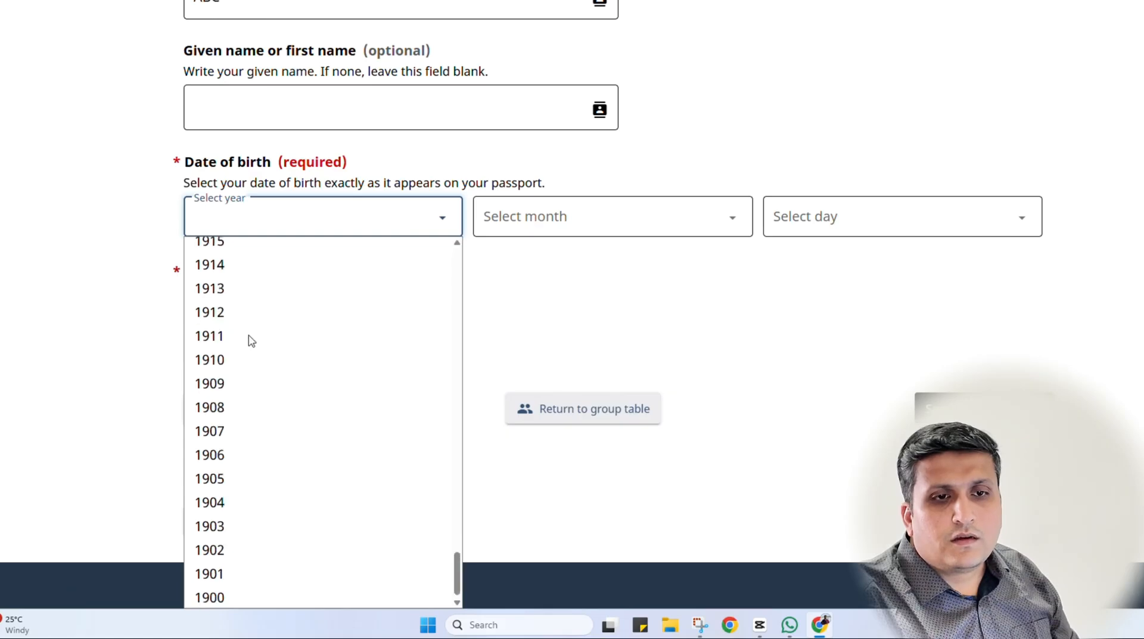
{"action": "scroll", "coordinate": [248, 337], "scroll_direction": "up", "scroll_amount": 19}
{"action": "left_click", "coordinate": [238, 292]}
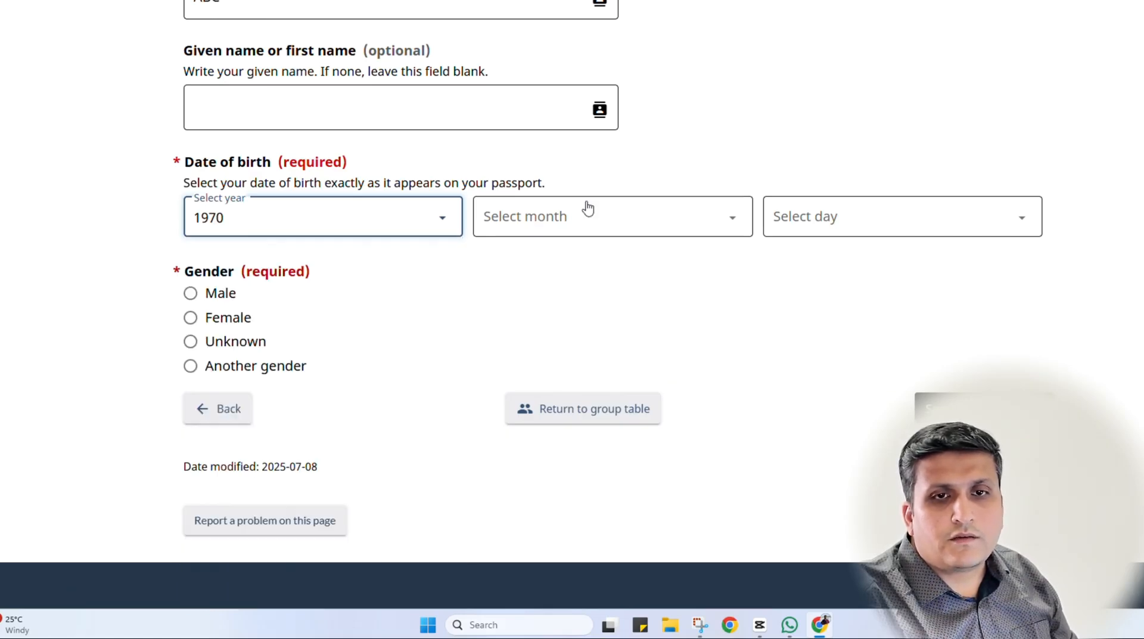
{"action": "left_click", "coordinate": [575, 220]}
{"action": "left_click", "coordinate": [544, 308]}
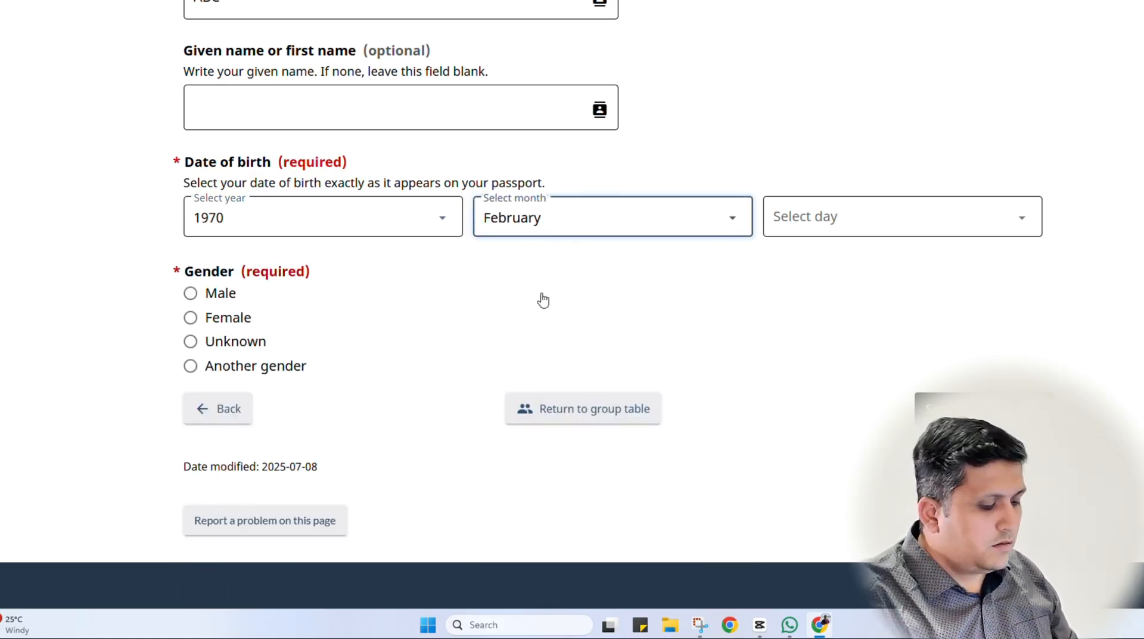
{"action": "key", "text": "Up"}
{"action": "key", "text": "Tab"}
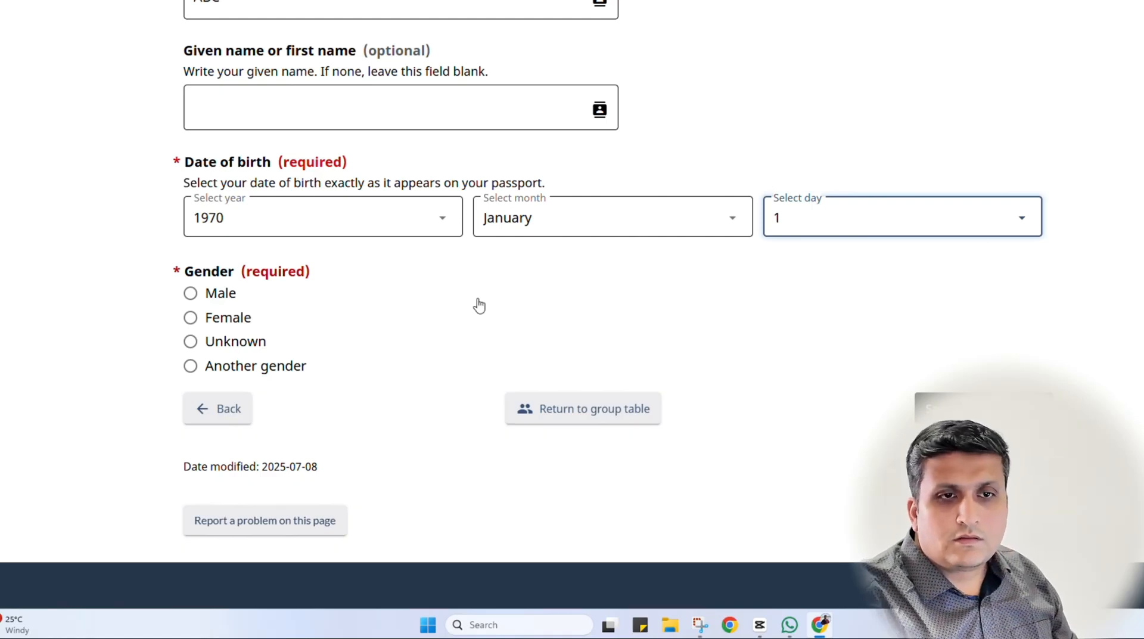
{"action": "left_click", "coordinate": [139, 301]}
{"action": "left_click", "coordinate": [212, 298]}
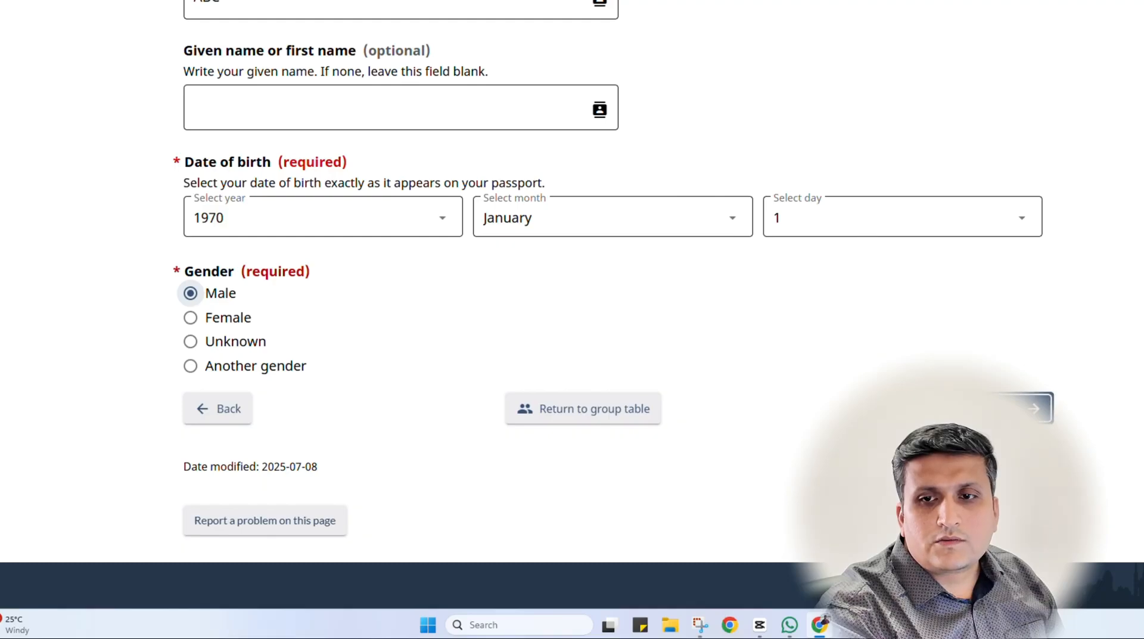
{"action": "left_click", "coordinate": [1030, 408]}
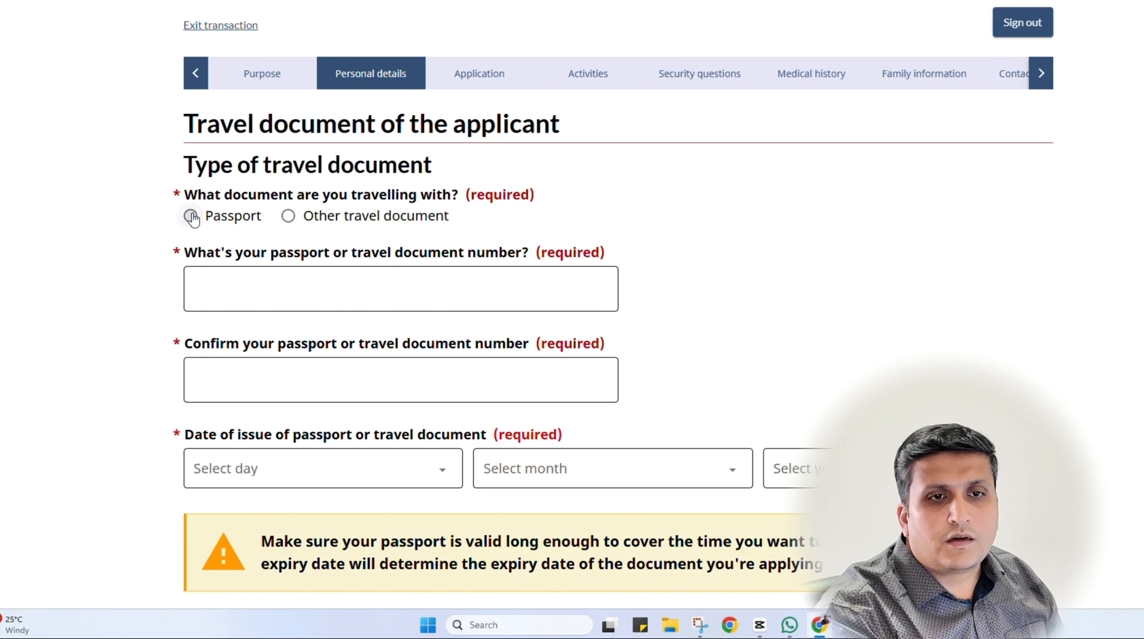
Specify that the applicant travels with a regular passport
{"action": "left_click", "coordinate": [190, 215]}
{"action": "scroll", "coordinate": [302, 320], "scroll_direction": "down", "scroll_amount": 1}
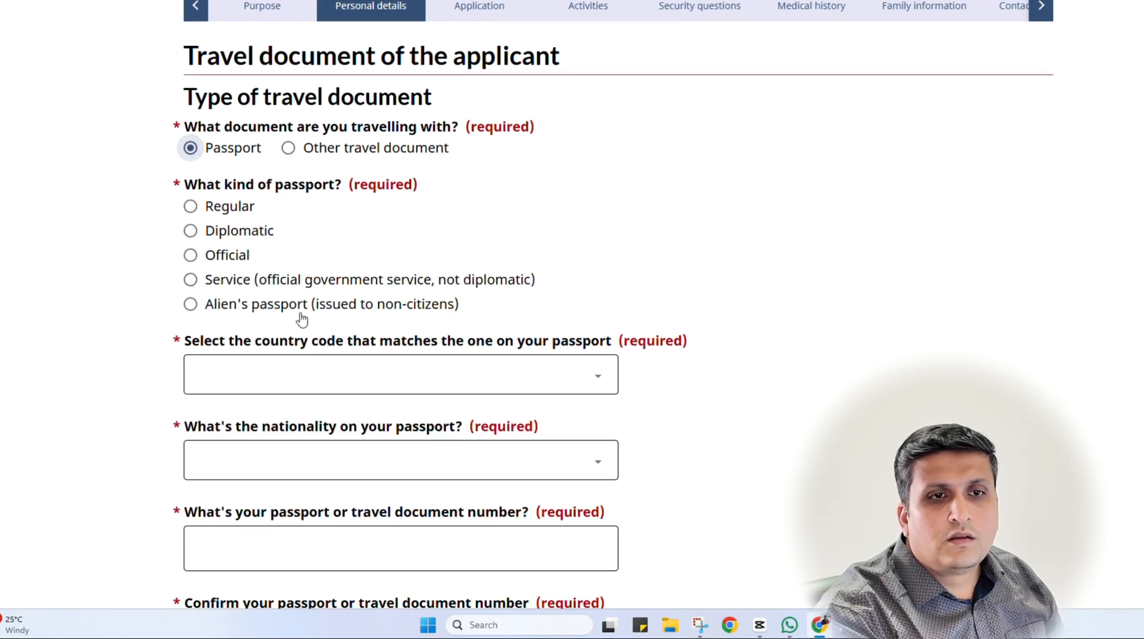
{"action": "left_click", "coordinate": [231, 209]}
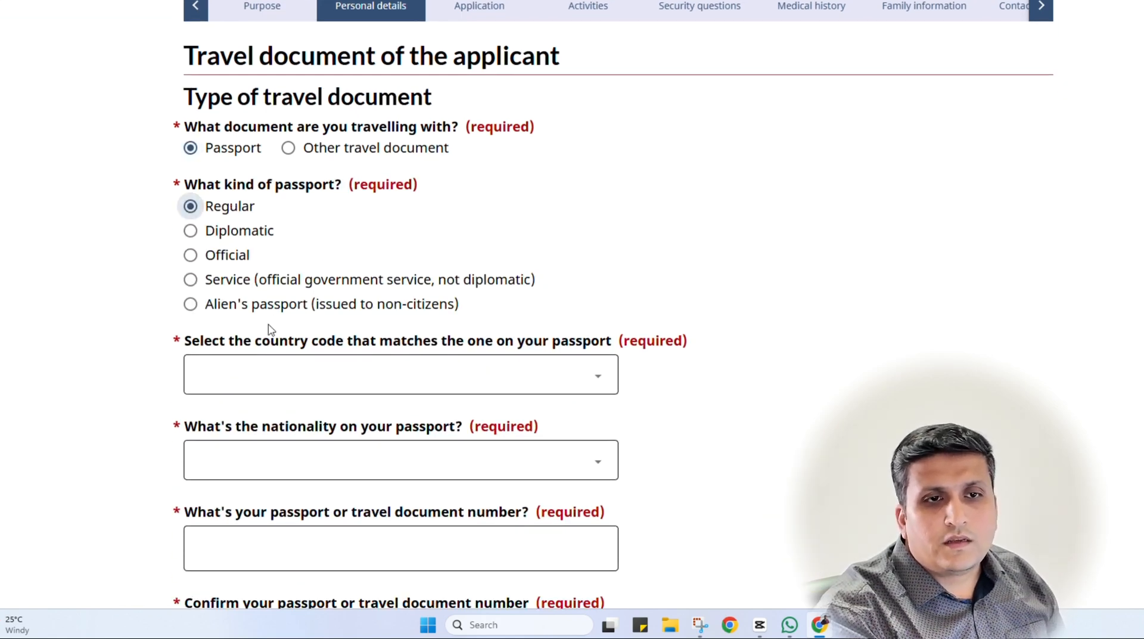
{"action": "scroll", "coordinate": [498, 361], "scroll_direction": "down", "scroll_amount": 1}
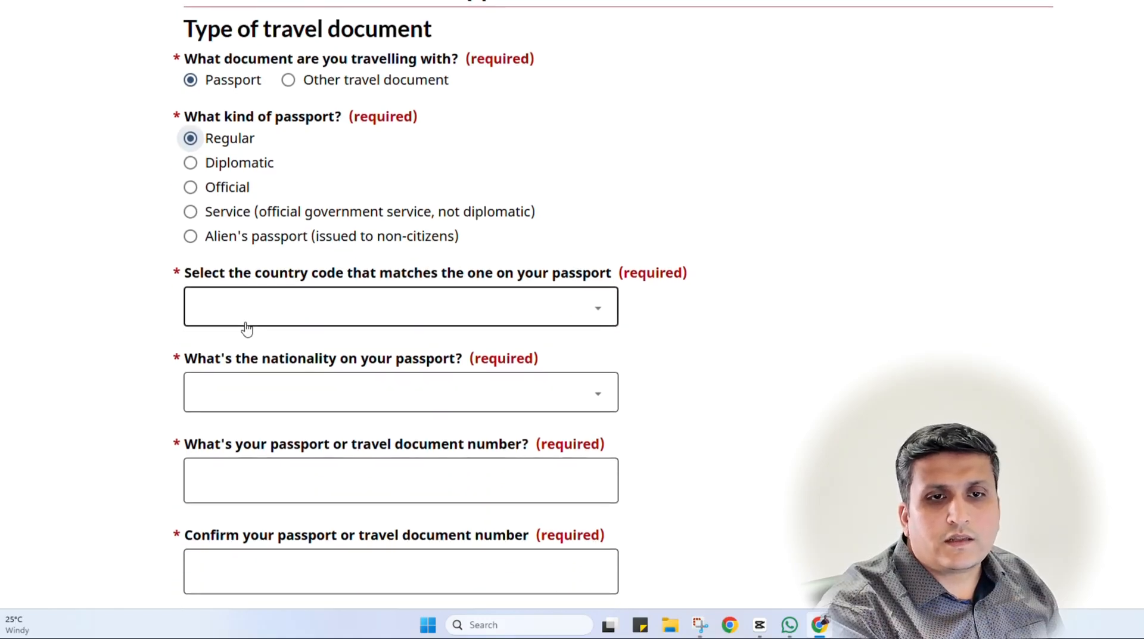
Set the passport country code to IND (India) and nationality to India
{"action": "left_click", "coordinate": [342, 316]}
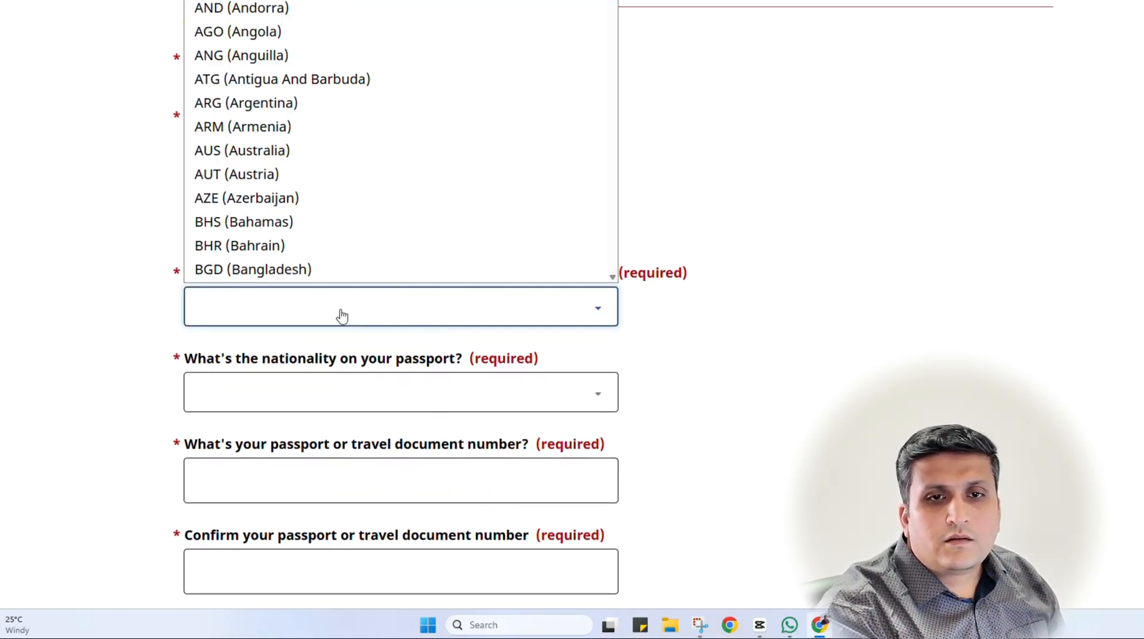
{"action": "type", "text": "ind"}
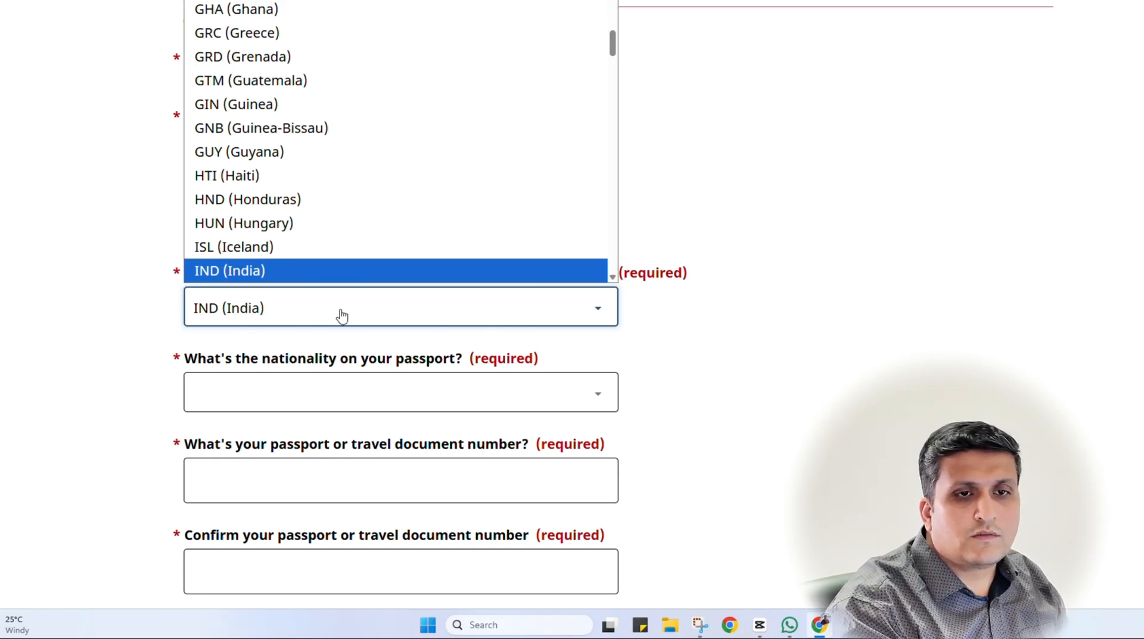
{"action": "key", "text": "Return"}
{"action": "left_click", "coordinate": [334, 403]}
{"action": "type", "text": "i"}
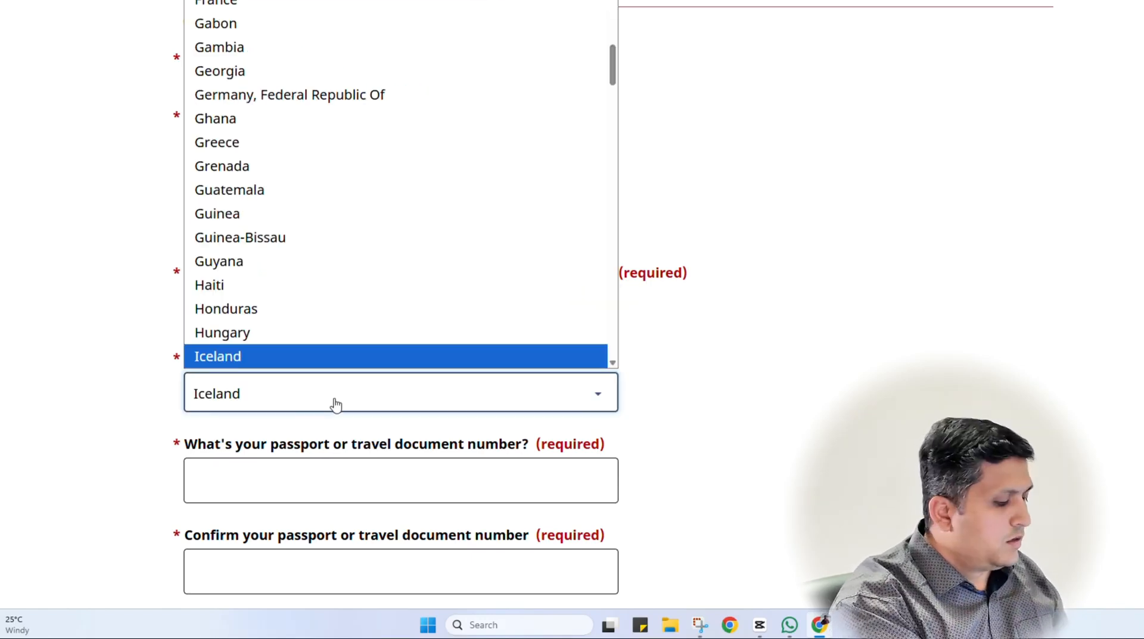
{"action": "type", "text": "ndia"}
{"action": "key", "text": "Return"}
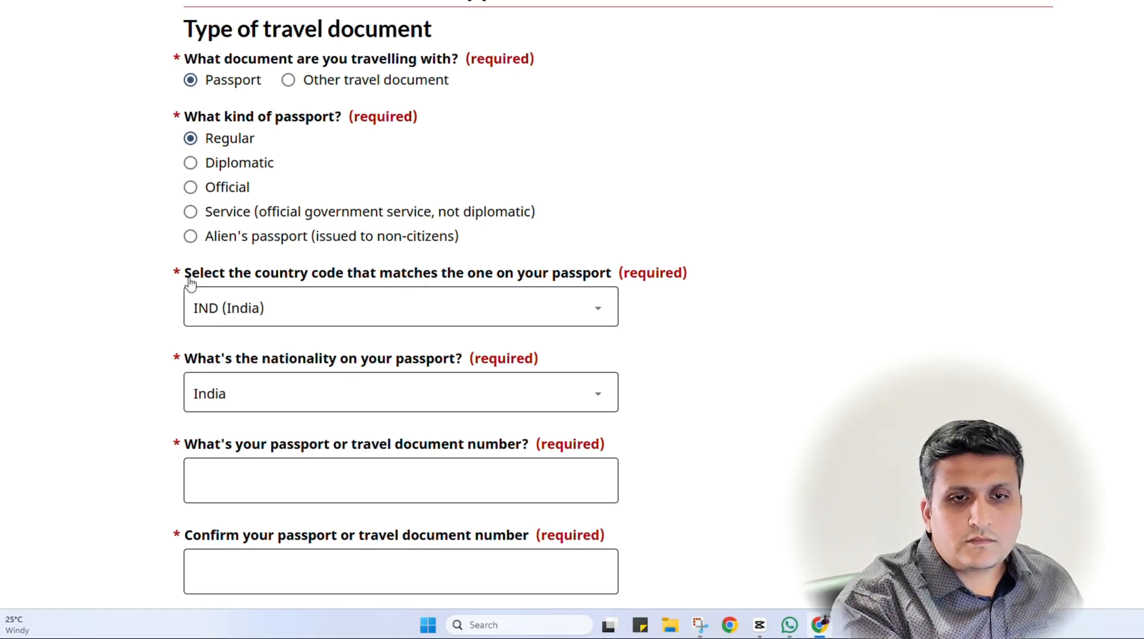
{"action": "scroll", "coordinate": [145, 357], "scroll_direction": "up", "scroll_amount": 1}
{"action": "scroll", "coordinate": [288, 358], "scroll_direction": "down", "scroll_amount": 2}
{"action": "scroll", "coordinate": [304, 355], "scroll_direction": "down", "scroll_amount": 2}
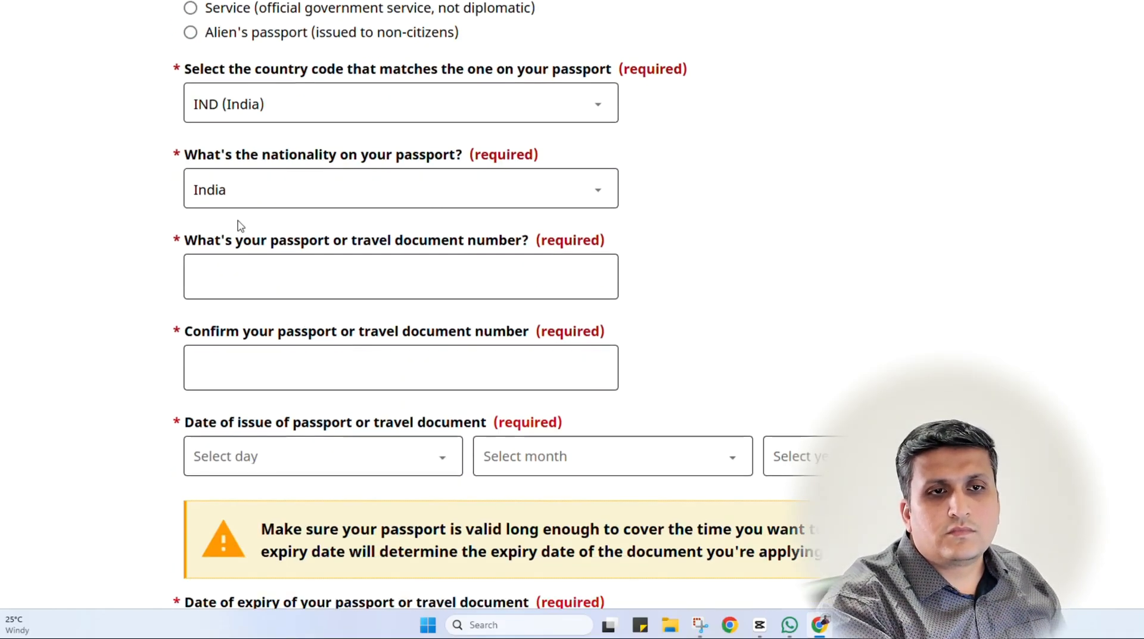
Enter the passport number and its confirmation
{"action": "left_click", "coordinate": [295, 280]}
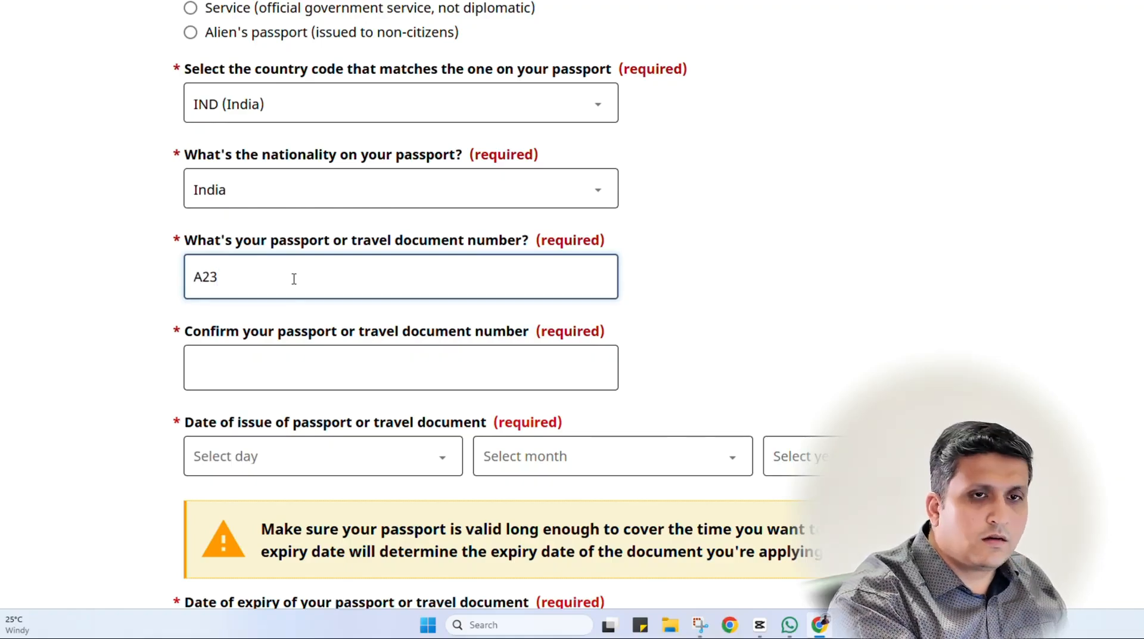
{"action": "type", "text": "A234567"}
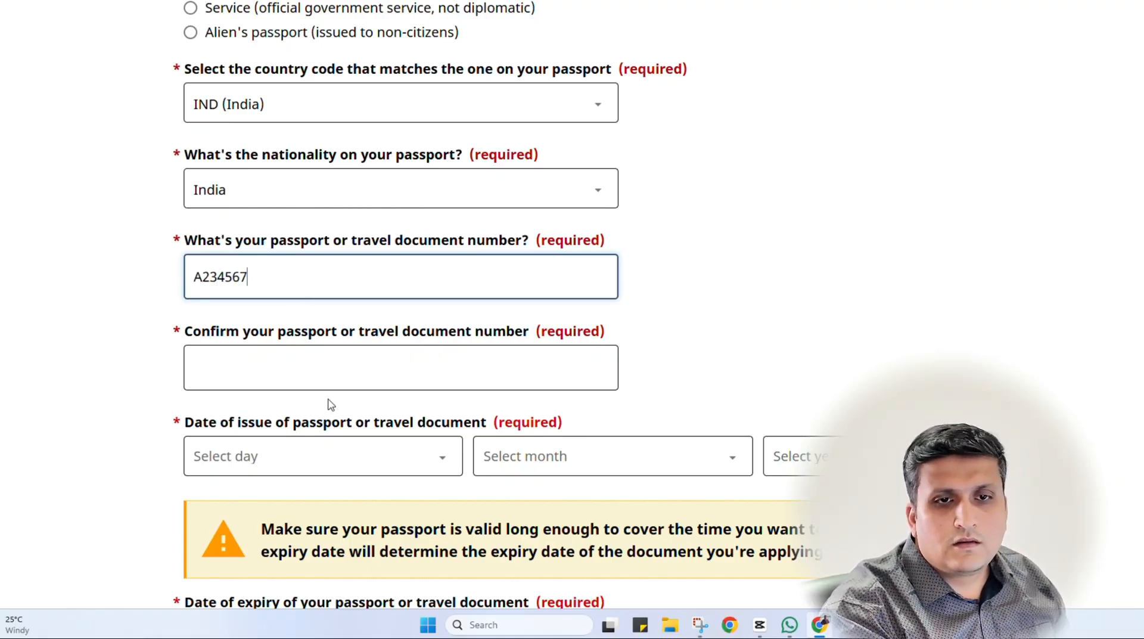
{"action": "left_click", "coordinate": [327, 368]}
{"action": "type", "text": "A234567"}
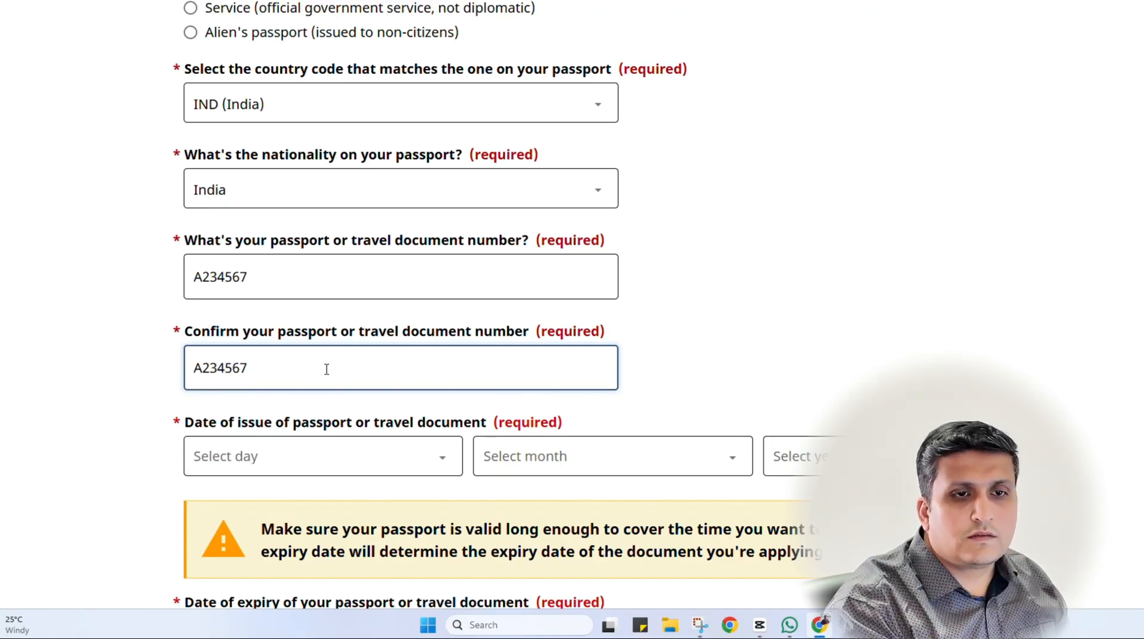
{"action": "left_click", "coordinate": [83, 405]}
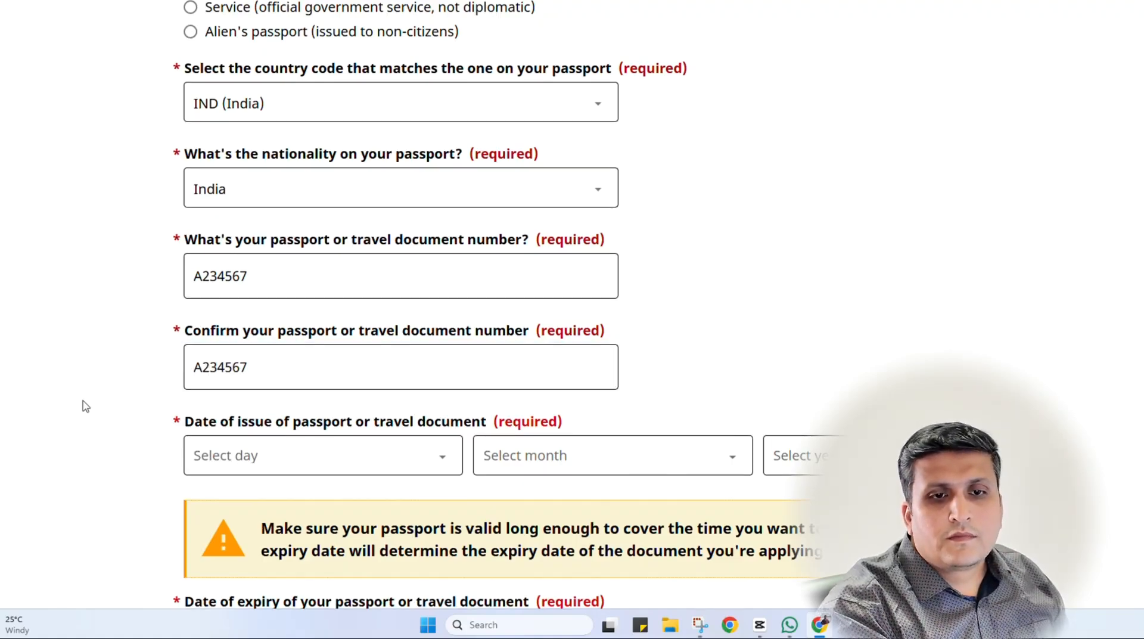
{"action": "scroll", "coordinate": [82, 405], "scroll_direction": "down", "scroll_amount": 3}
Set the passport date of issue to 20 August 2025
{"action": "left_click", "coordinate": [246, 269]}
{"action": "scroll", "coordinate": [243, 452], "scroll_direction": "down", "scroll_amount": 5}
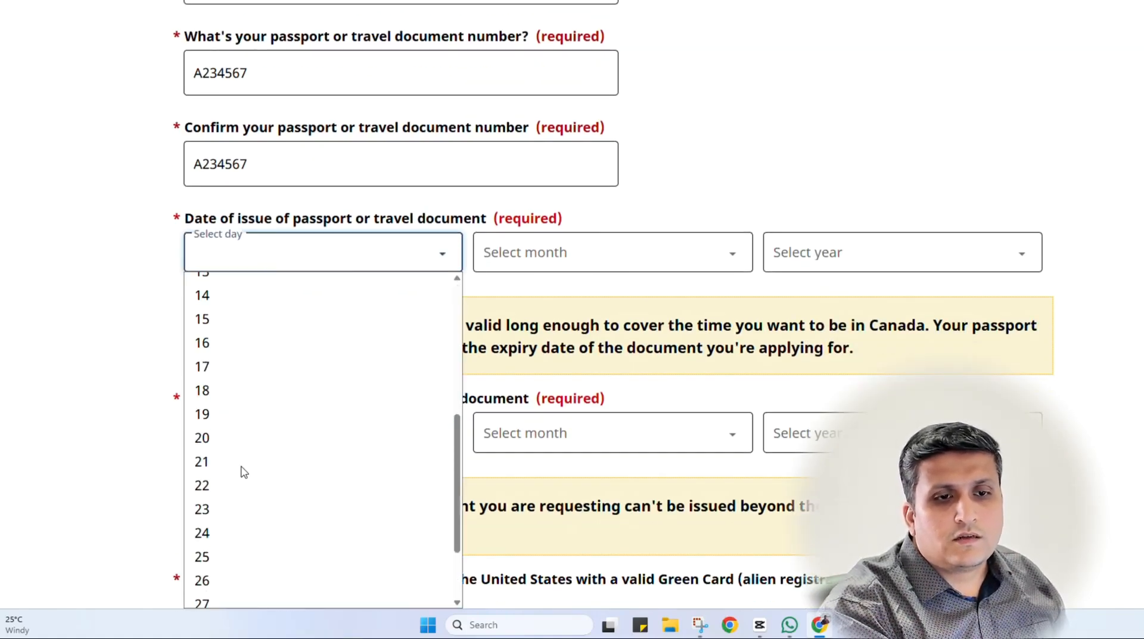
{"action": "left_click", "coordinate": [229, 313]}
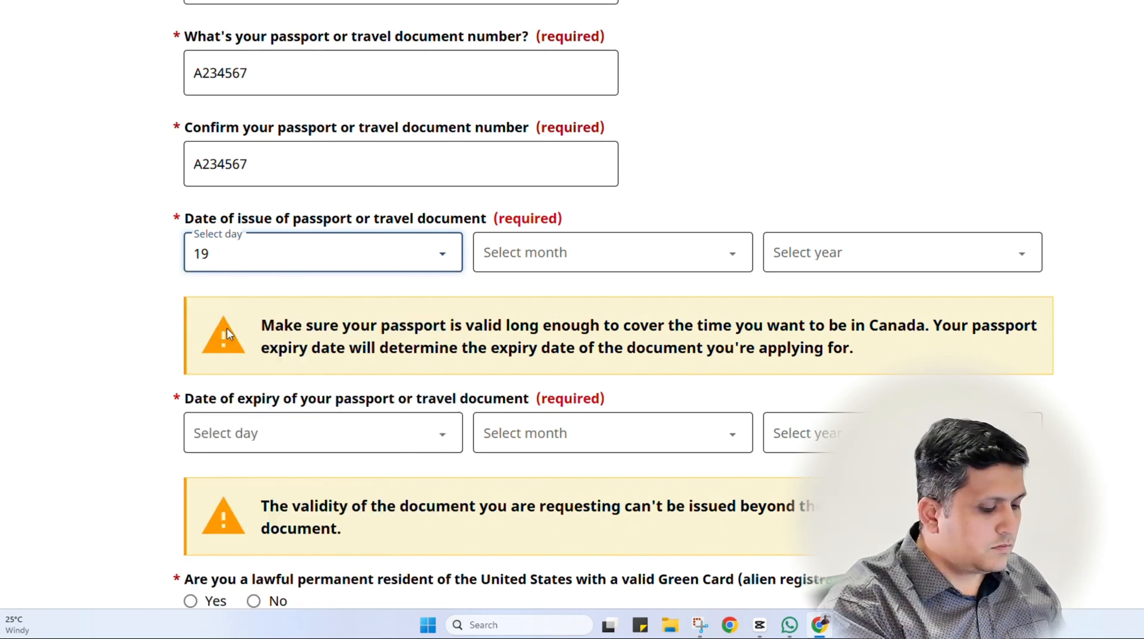
{"action": "key", "text": "Tab"}
{"action": "type", "text": "au"}
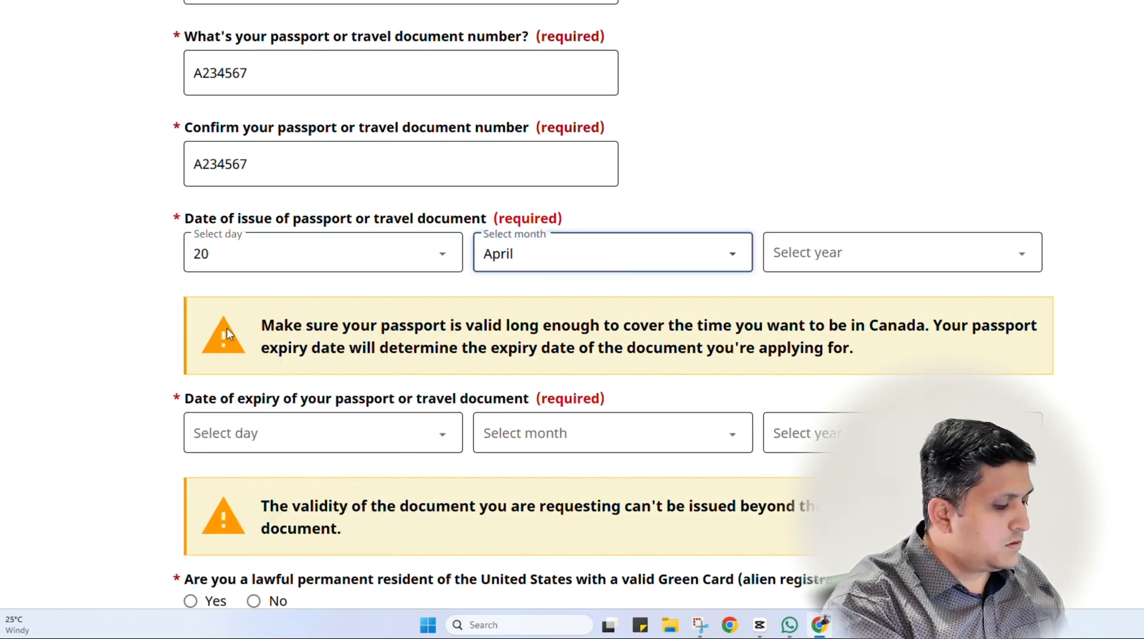
{"action": "key", "text": "Tab"}
{"action": "type", "text": "2025"}
{"action": "key", "text": "Tab"}
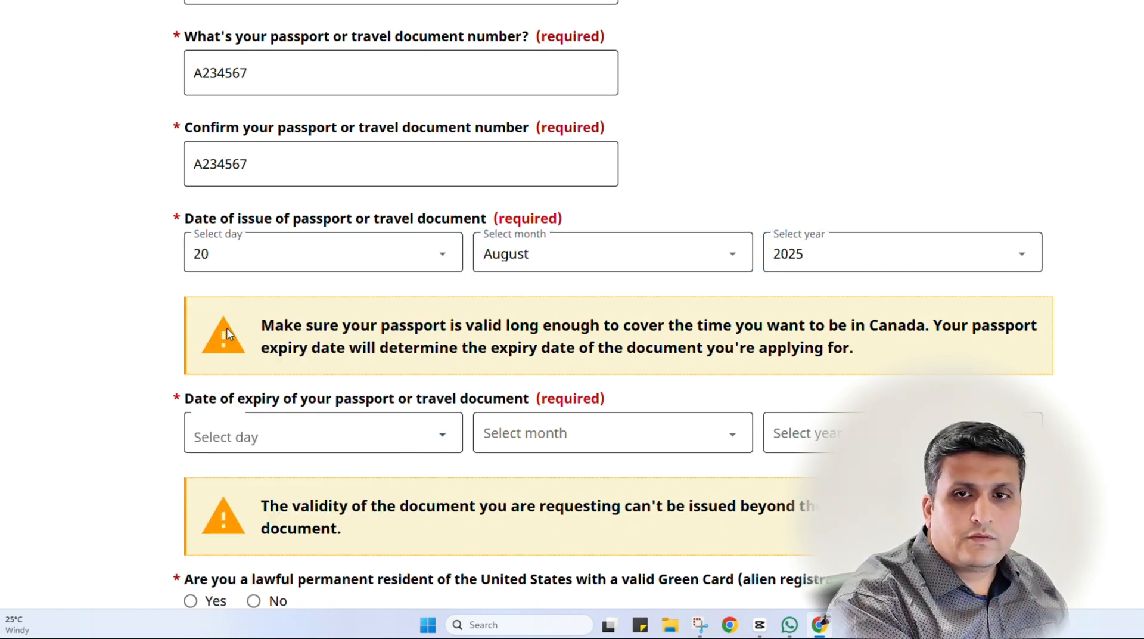
Set the passport date of expiry to 19 August 2035
{"action": "type", "text": "19"}
{"action": "key", "text": "Tab"}
{"action": "type", "text": "au"}
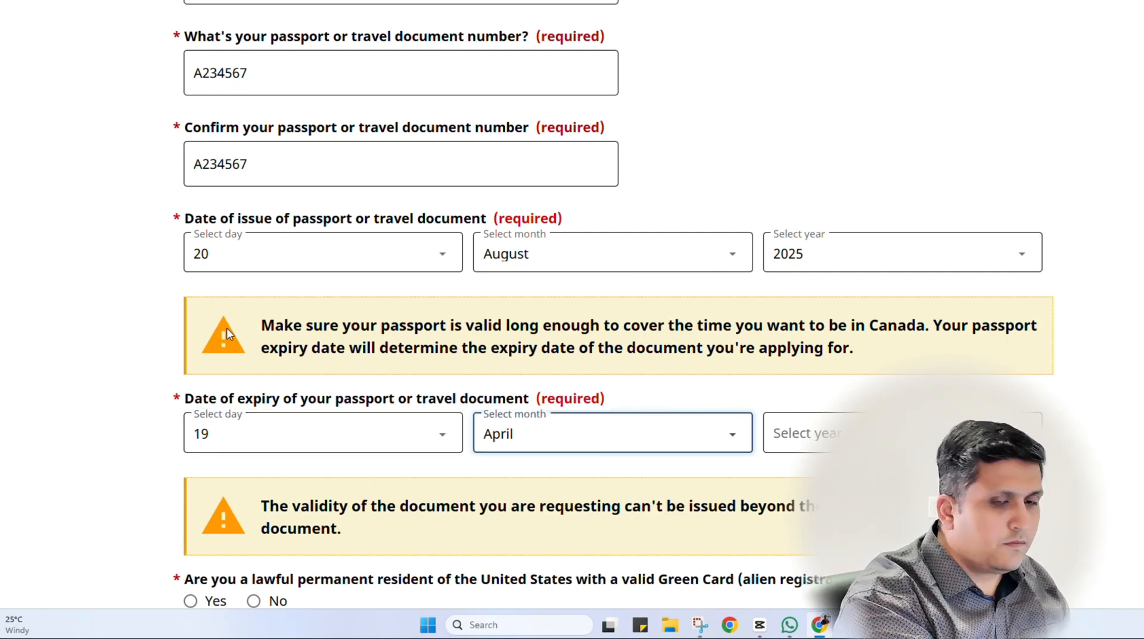
{"action": "key", "text": "Tab"}
{"action": "type", "text": "2035"}
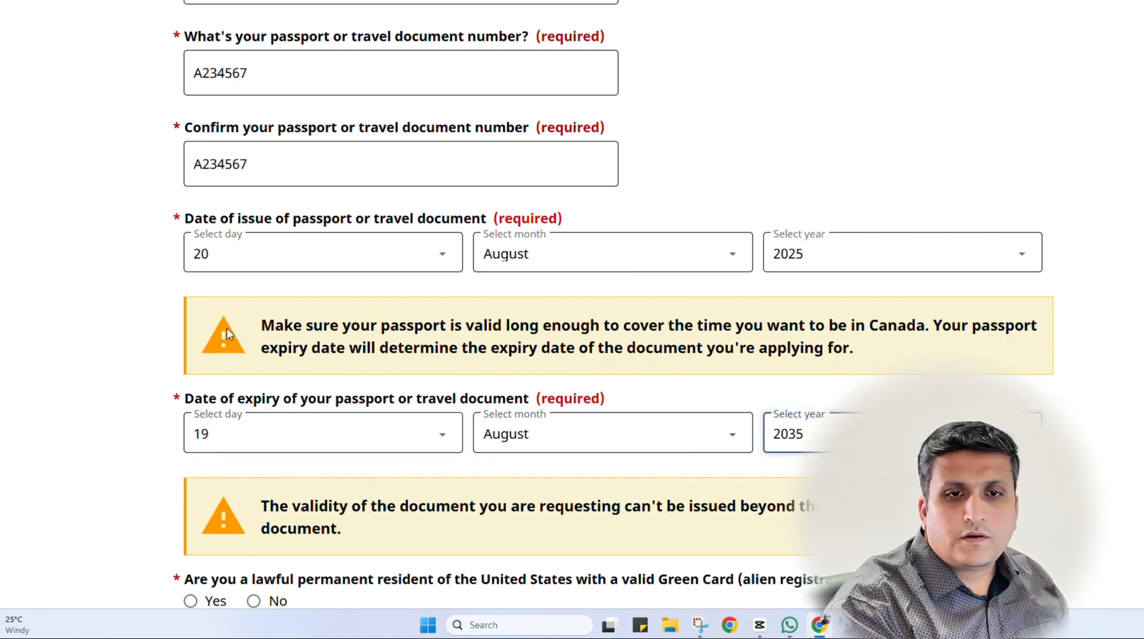
{"action": "left_click", "coordinate": [93, 377]}
{"action": "scroll", "coordinate": [93, 375], "scroll_direction": "down", "scroll_amount": 1}
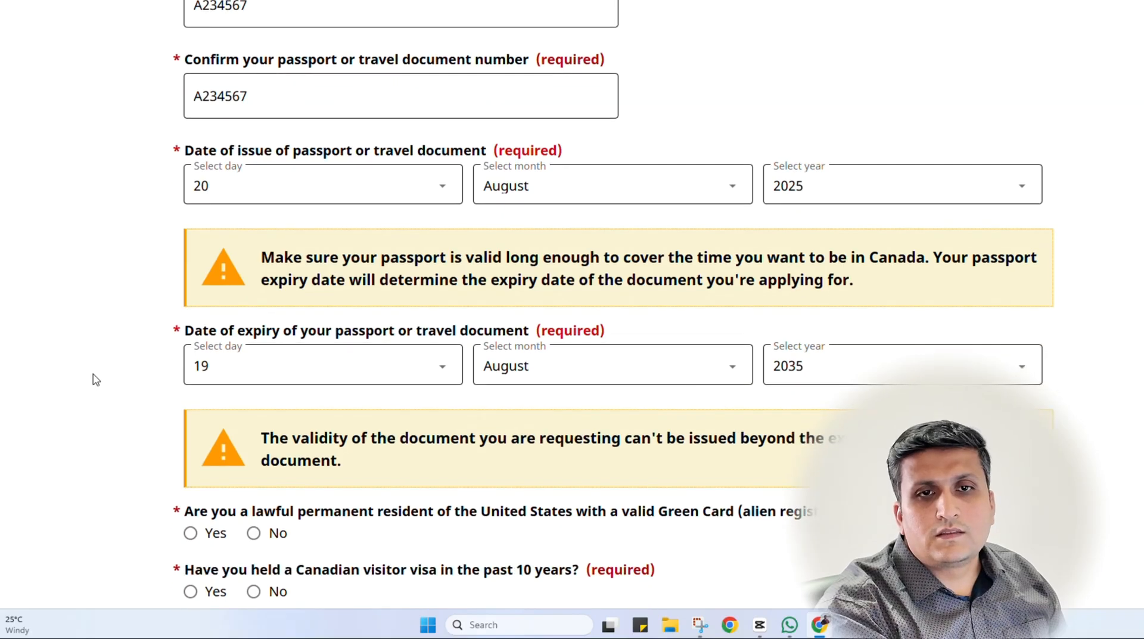
{"action": "scroll", "coordinate": [93, 379], "scroll_direction": "down", "scroll_amount": 1}
{"action": "scroll", "coordinate": [94, 379], "scroll_direction": "up", "scroll_amount": 1}
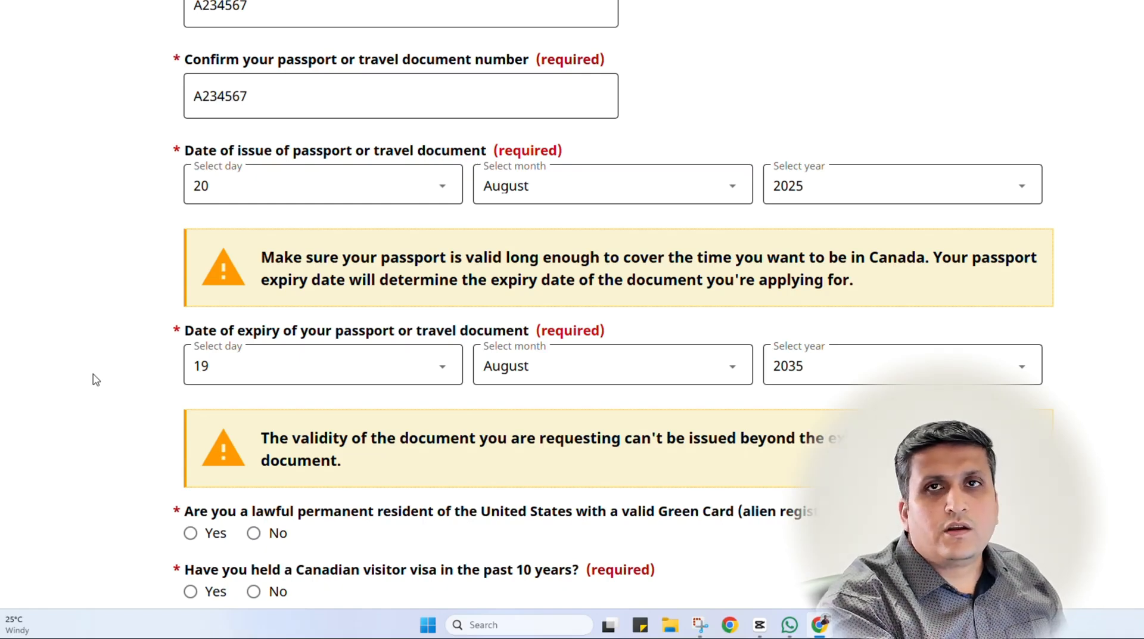
{"action": "scroll", "coordinate": [96, 380], "scroll_direction": "down", "scroll_amount": 1}
{"action": "scroll", "coordinate": [94, 379], "scroll_direction": "down", "scroll_amount": 1}
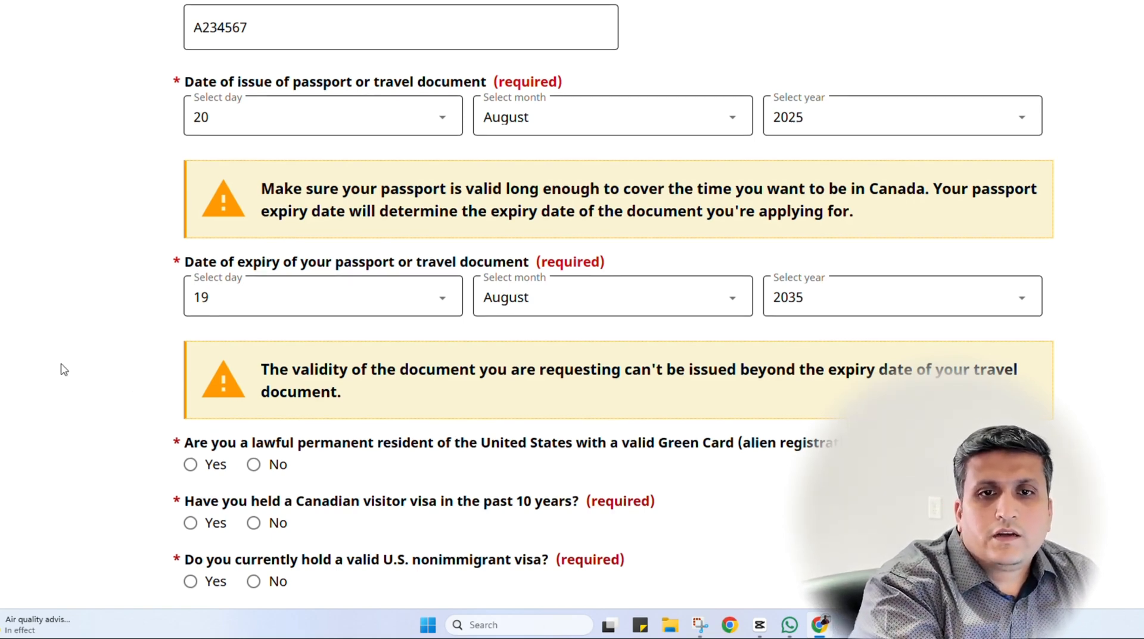
{"action": "scroll", "coordinate": [62, 368], "scroll_direction": "down", "scroll_amount": 1}
{"action": "scroll", "coordinate": [69, 365], "scroll_direction": "down", "scroll_amount": 1}
{"action": "scroll", "coordinate": [69, 365], "scroll_direction": "down", "scroll_amount": 1}
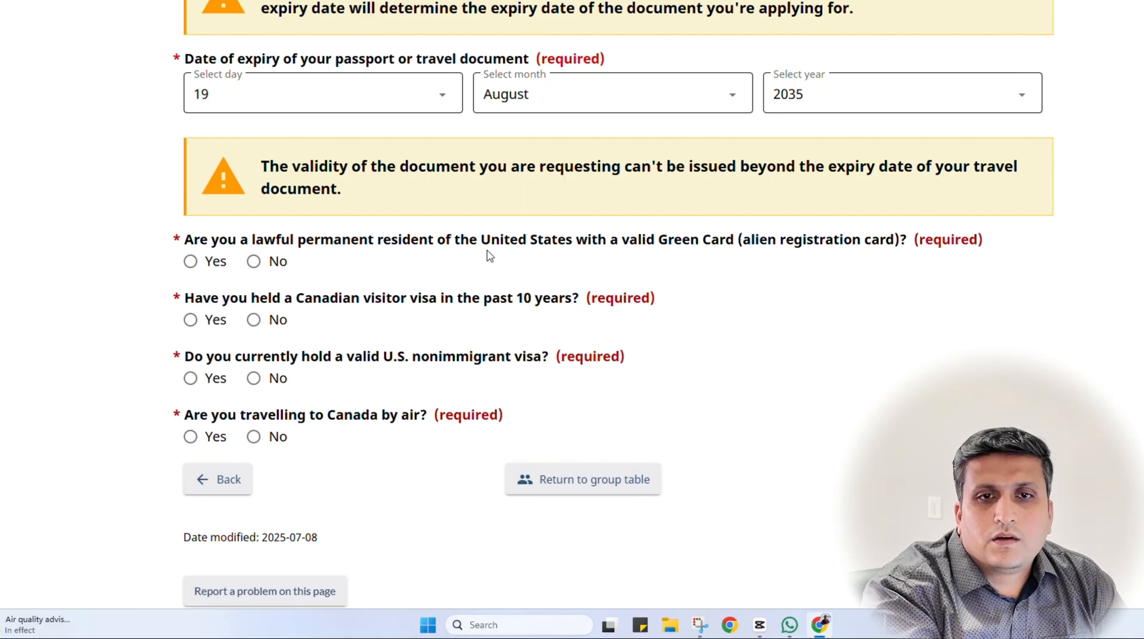
Answer No to Green Card, Canadian visitor visa and U.S. visa, Yes to air travel, and save
{"action": "left_click", "coordinate": [253, 261]}
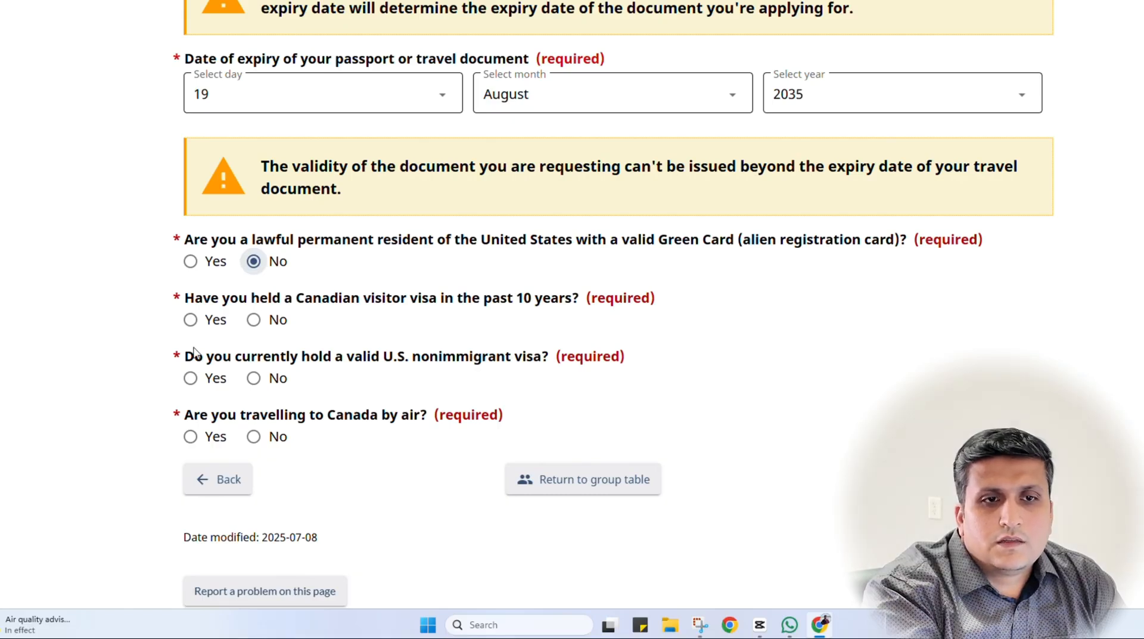
{"action": "left_click", "coordinate": [254, 319]}
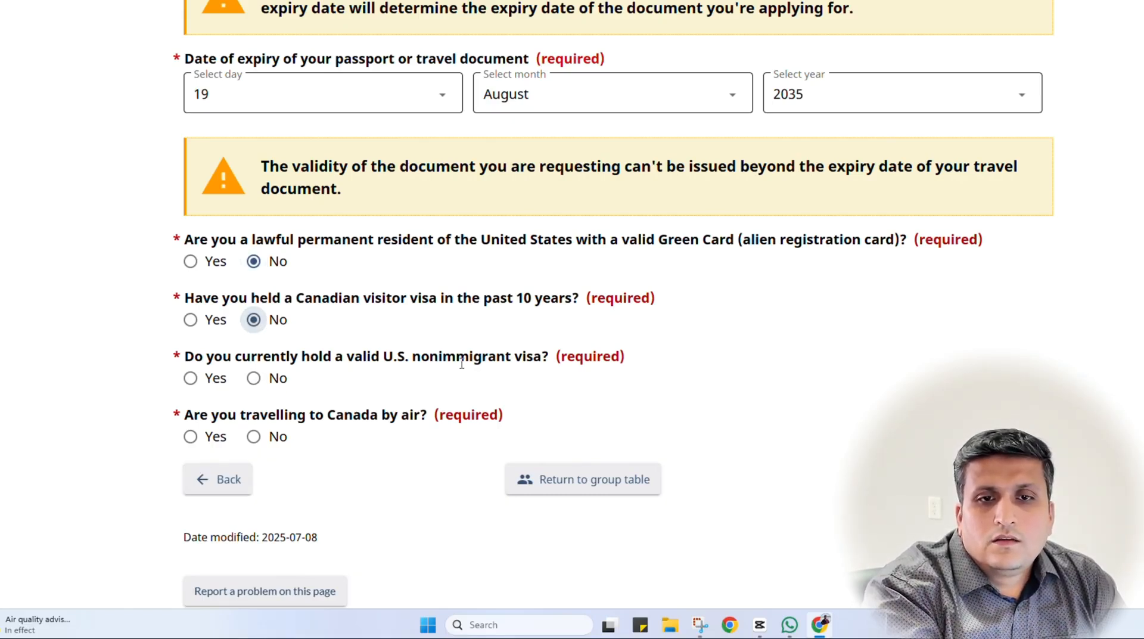
{"action": "left_click", "coordinate": [277, 380]}
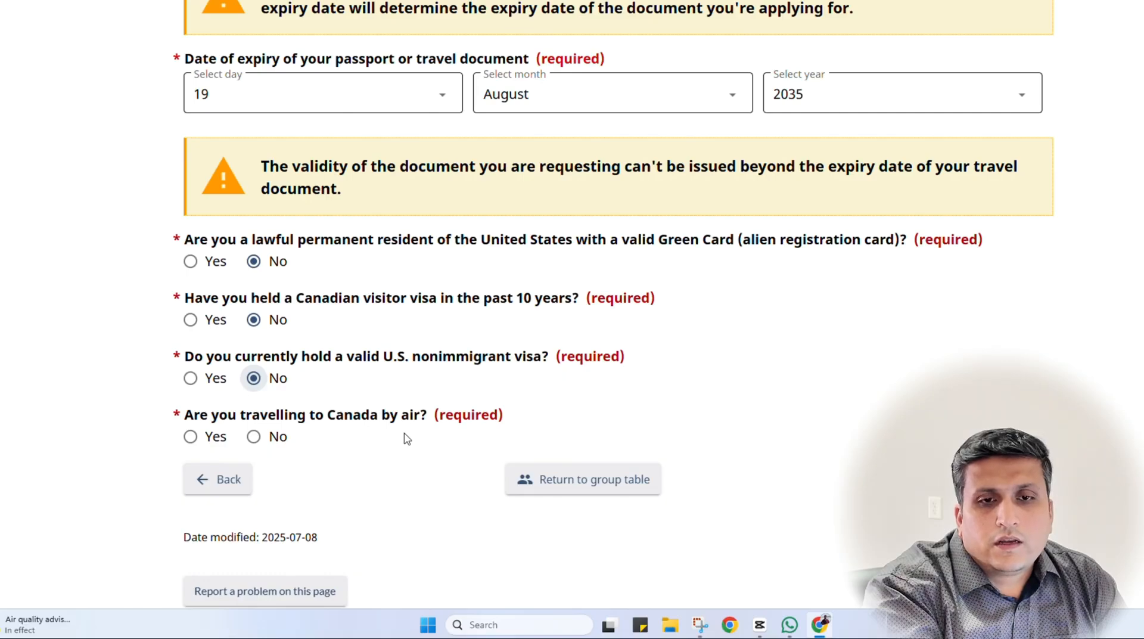
{"action": "left_click", "coordinate": [209, 438]}
{"action": "scroll", "coordinate": [850, 361], "scroll_direction": "up", "scroll_amount": 2}
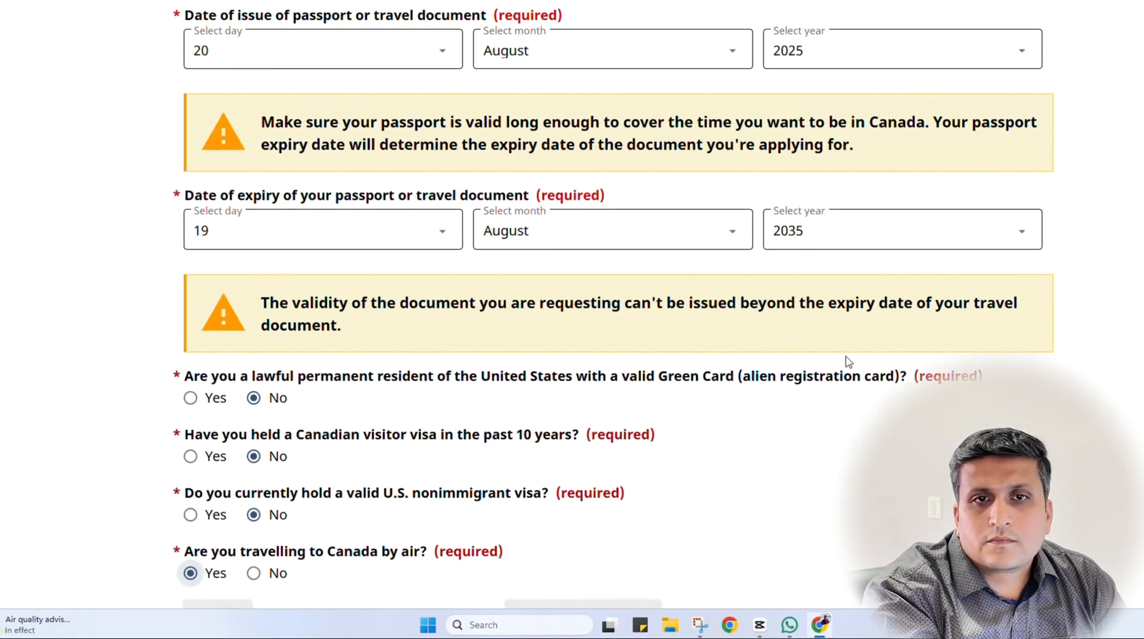
{"action": "scroll", "coordinate": [849, 360], "scroll_direction": "down", "scroll_amount": 5}
{"action": "left_click", "coordinate": [988, 346]}
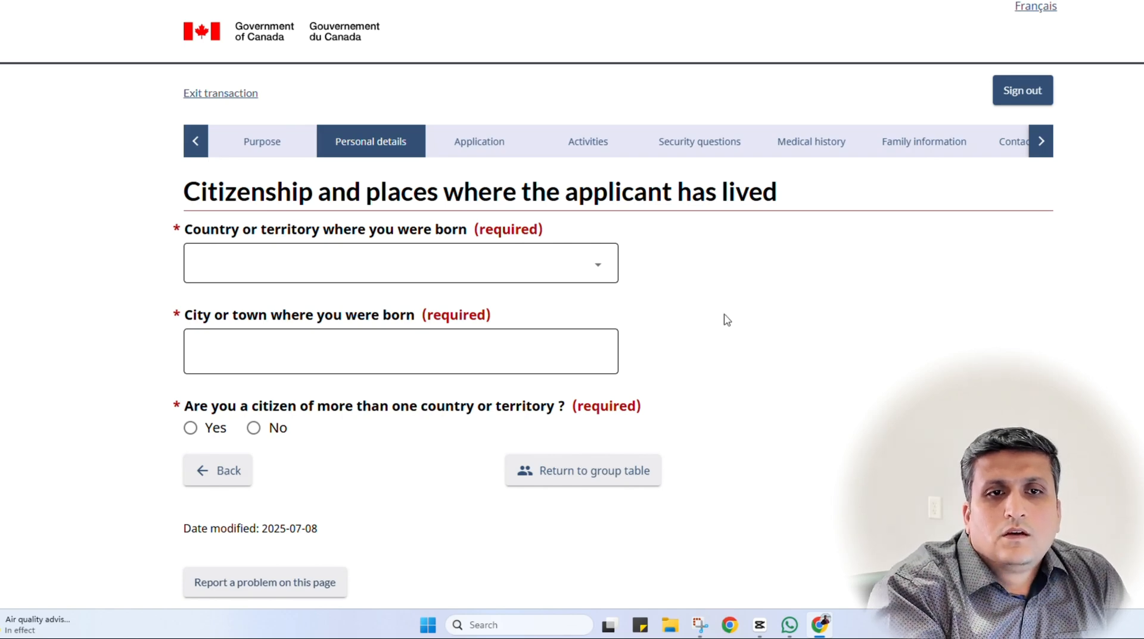
Set the country of birth to India and the city of birth to 'ABC'
{"action": "left_click", "coordinate": [238, 272]}
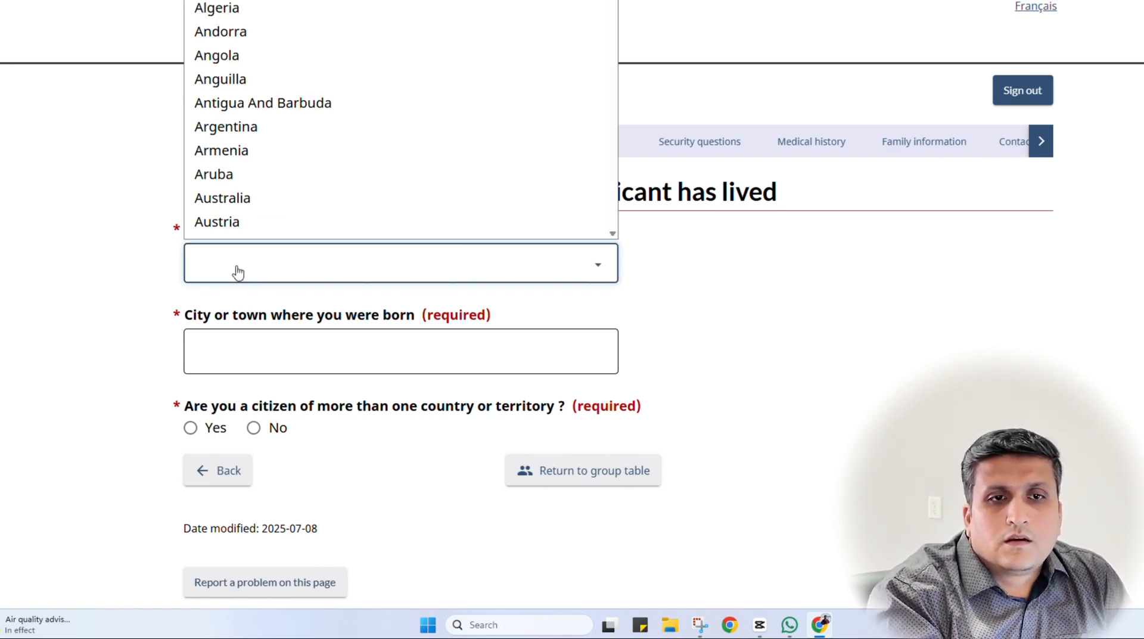
{"action": "type", "text": "in"}
{"action": "key", "text": "Return"}
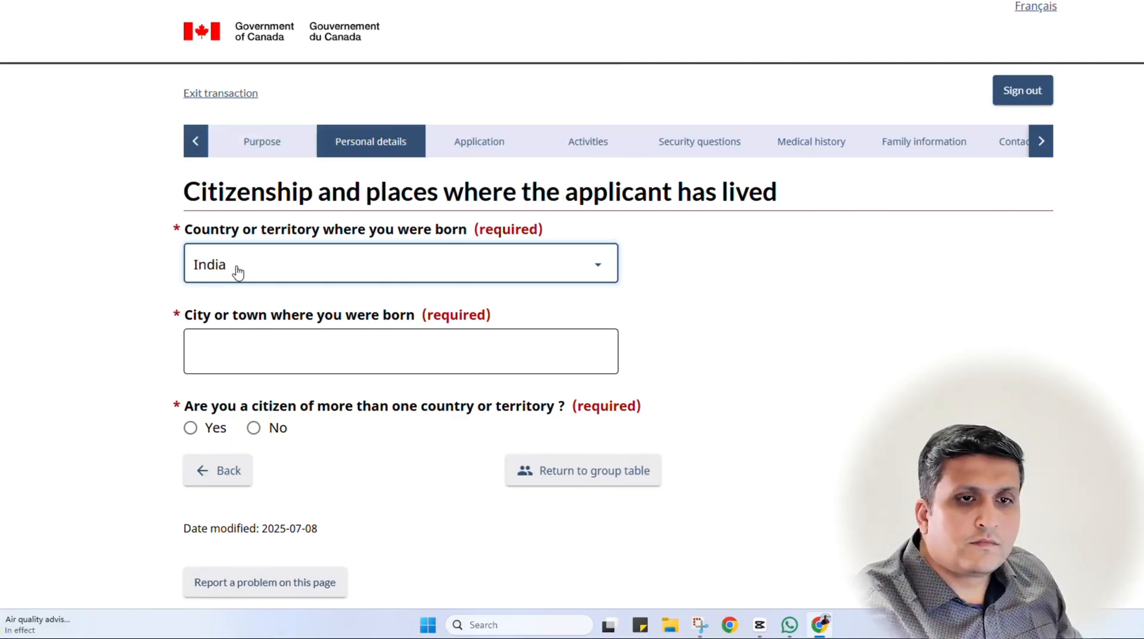
{"action": "left_click", "coordinate": [296, 352]}
{"action": "type", "text": "A"}
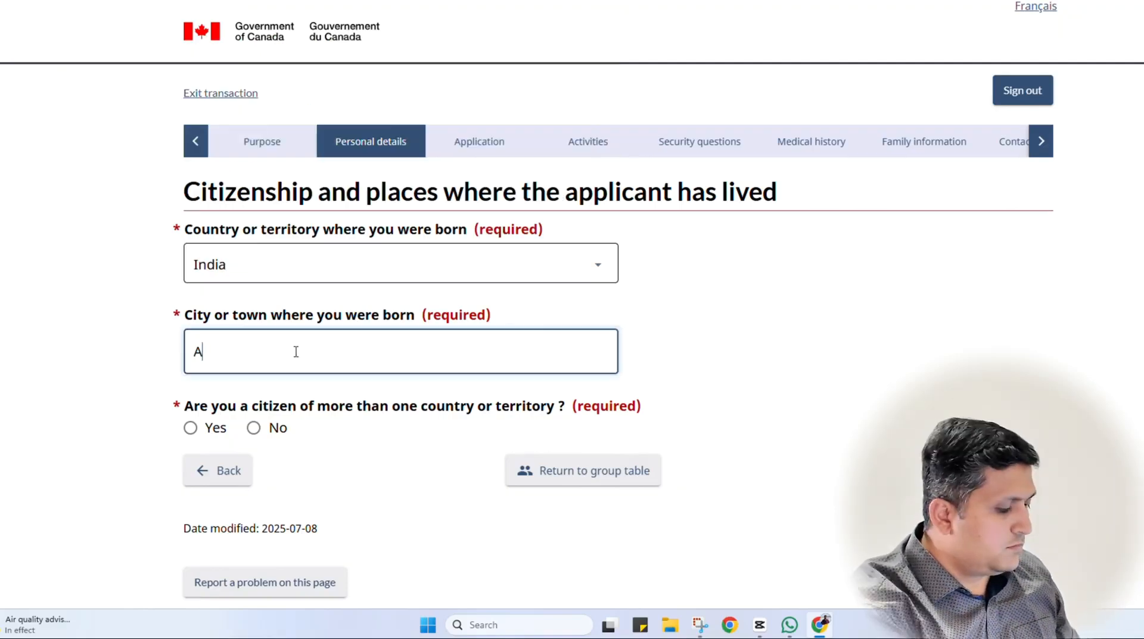
{"action": "type", "text": "BC"}
{"action": "left_click", "coordinate": [59, 376]}
{"action": "scroll", "coordinate": [60, 376], "scroll_direction": "down", "scroll_amount": 2}
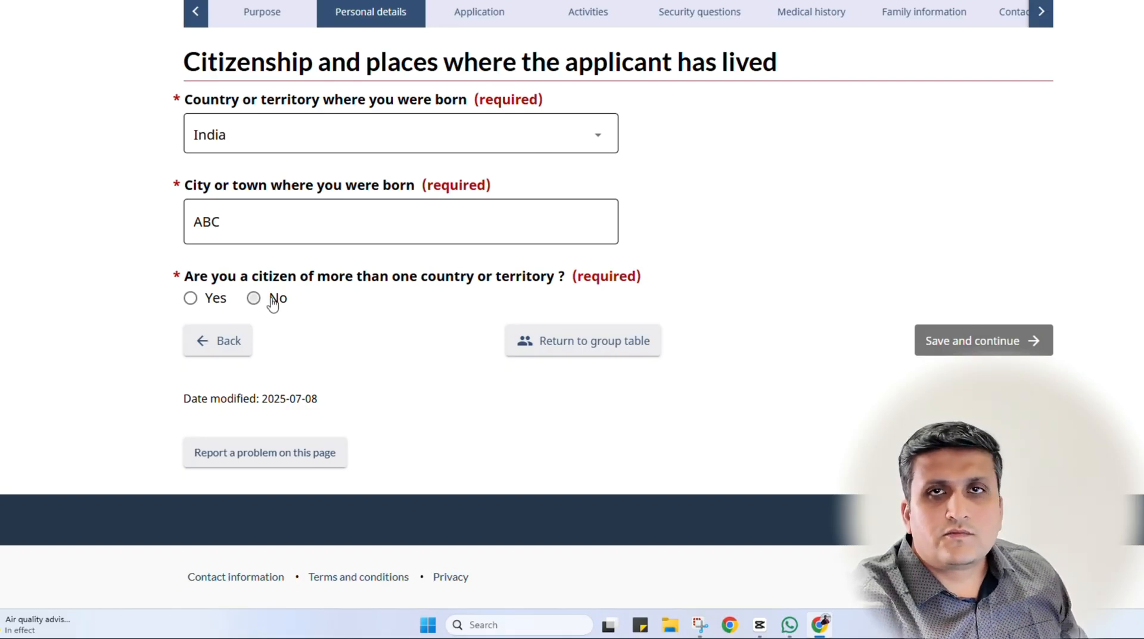
Declare a single Indian citizenship held since birth and save the page
{"action": "left_click", "coordinate": [273, 301]}
{"action": "scroll", "coordinate": [739, 326], "scroll_direction": "down", "scroll_amount": 2}
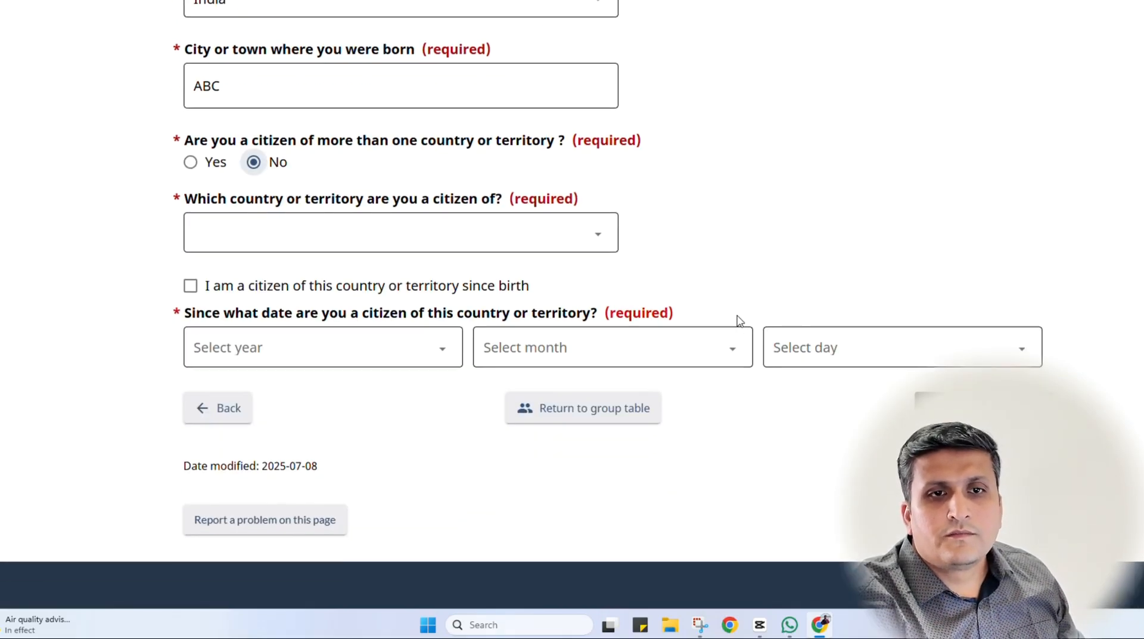
{"action": "left_click", "coordinate": [359, 245]}
{"action": "type", "text": "in"}
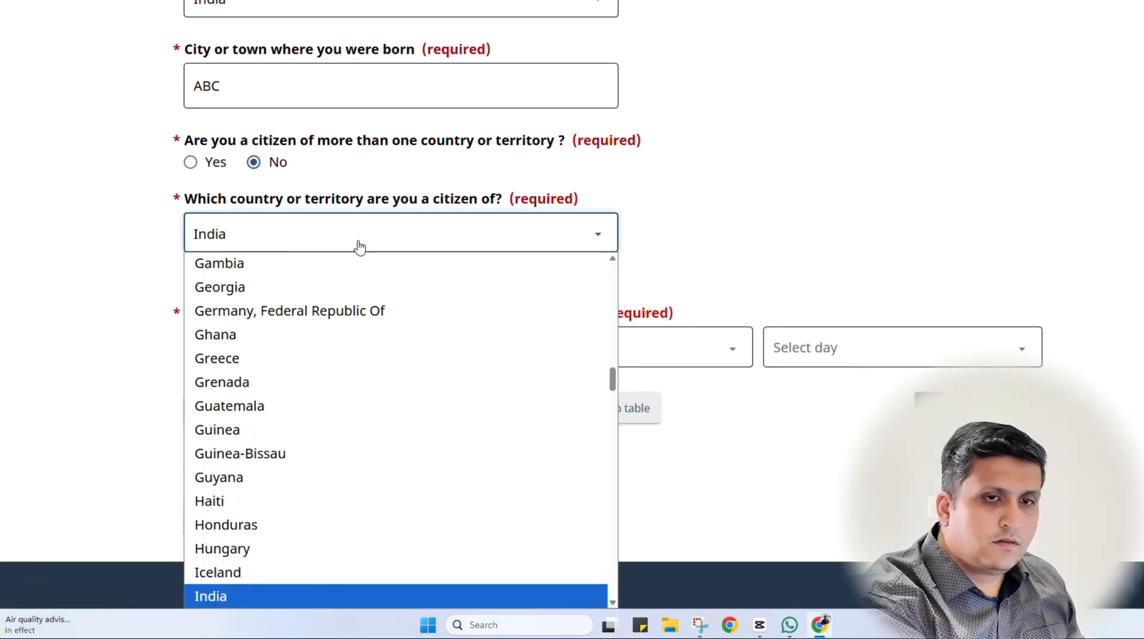
{"action": "left_click", "coordinate": [291, 572]}
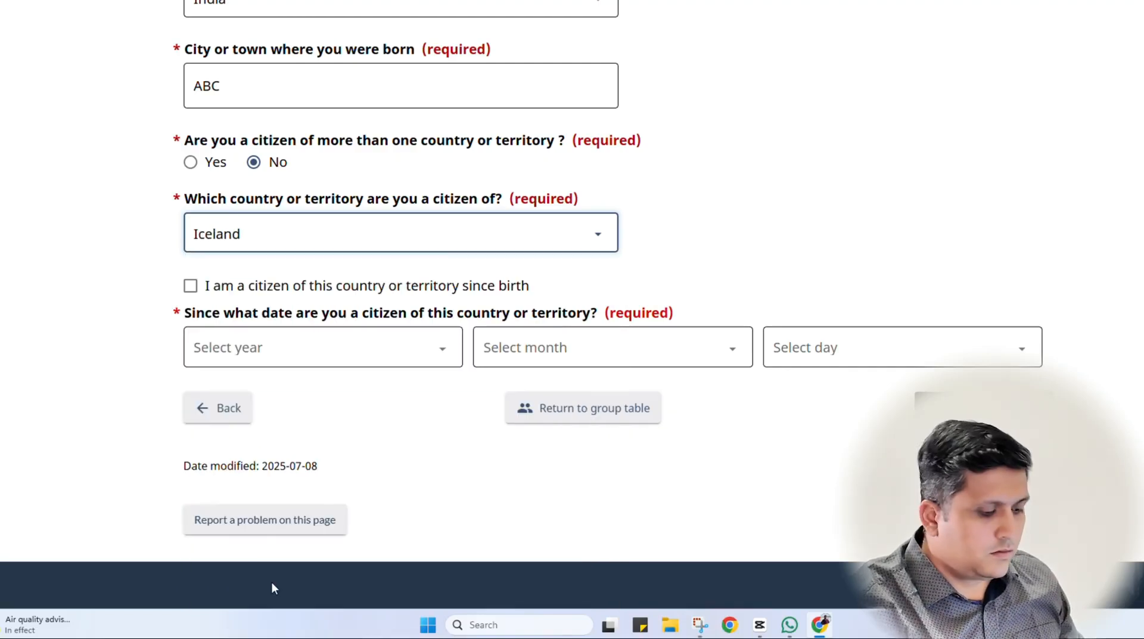
{"action": "key", "text": "Down"}
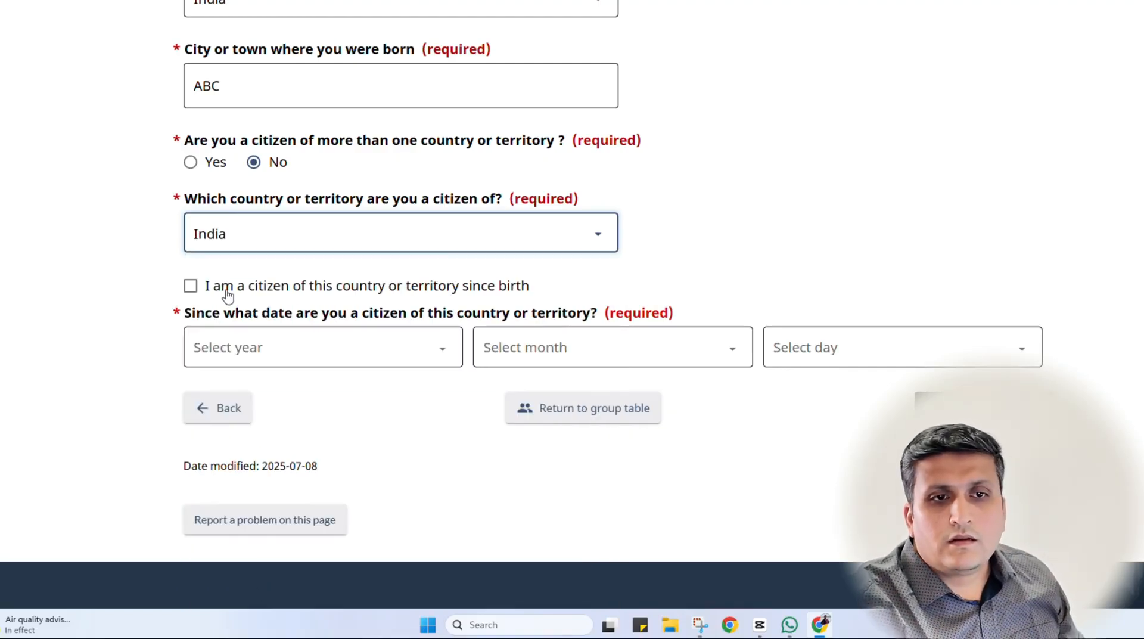
{"action": "left_click", "coordinate": [190, 287]}
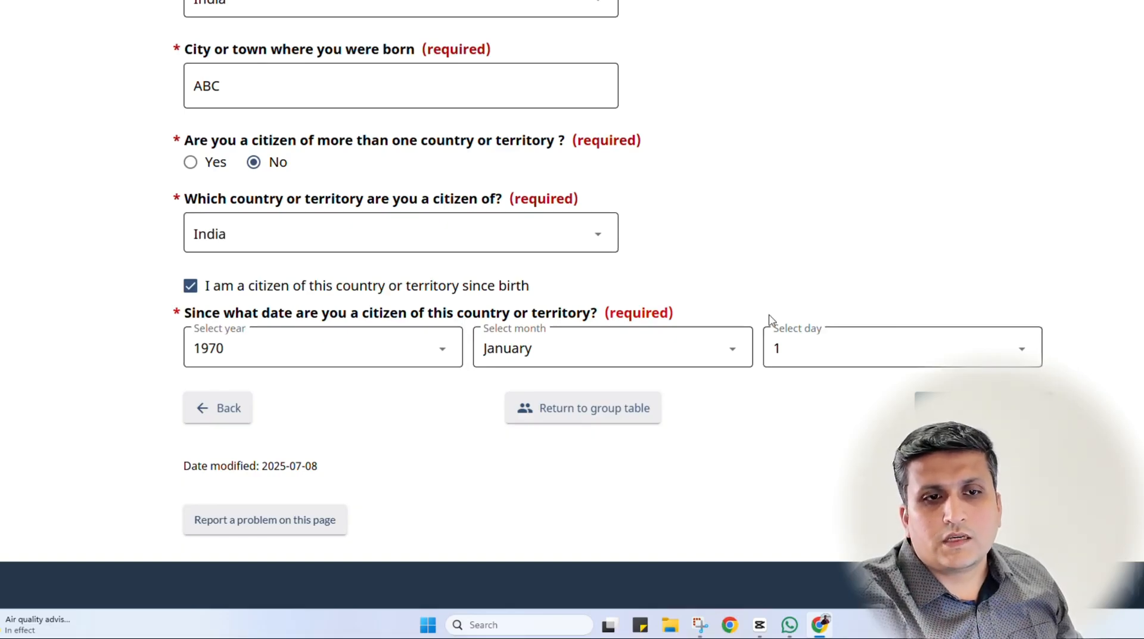
{"action": "scroll", "coordinate": [817, 498], "scroll_direction": "up", "scroll_amount": 2}
{"action": "scroll", "coordinate": [817, 501], "scroll_direction": "down", "scroll_amount": 1}
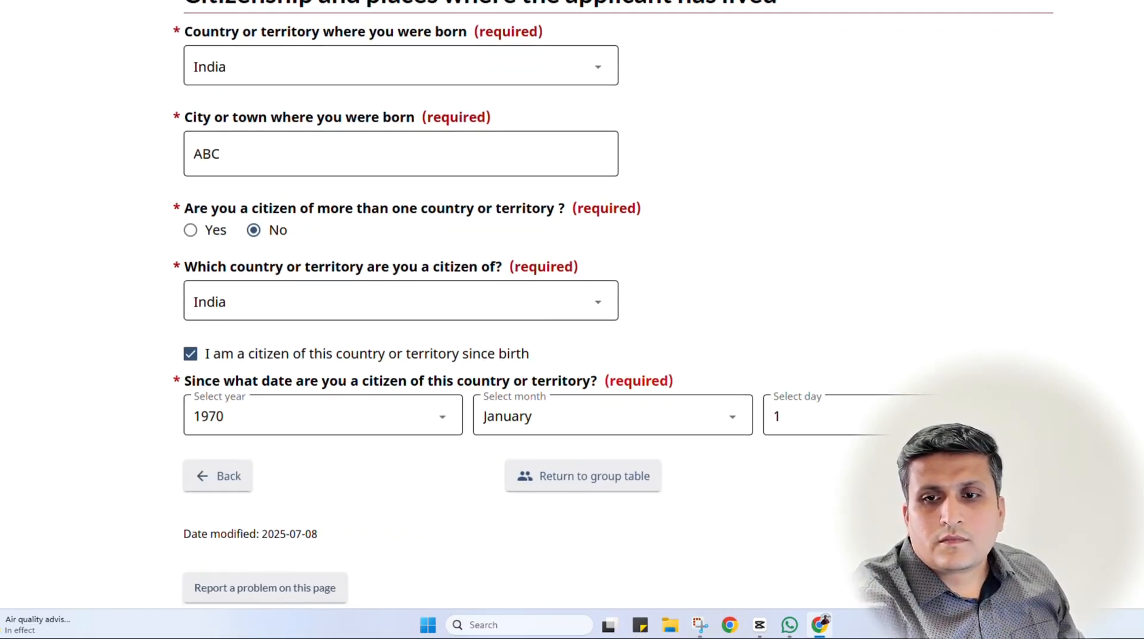
{"action": "left_click", "coordinate": [984, 476]}
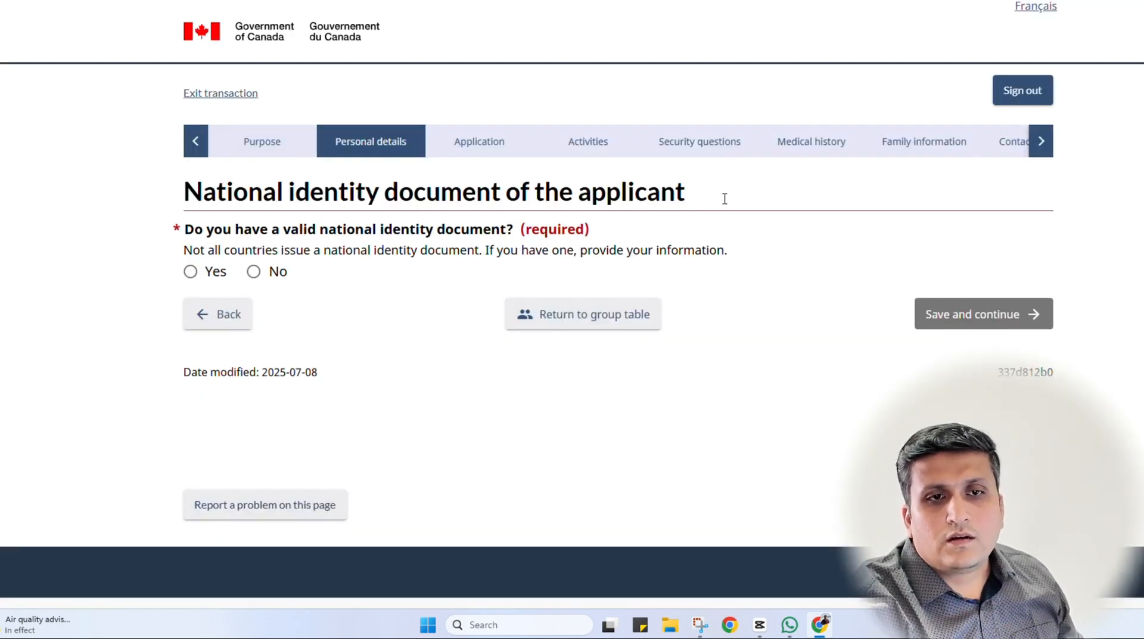
Confirm having a national identity document and enter its number and confirmation
{"action": "left_click", "coordinate": [205, 273]}
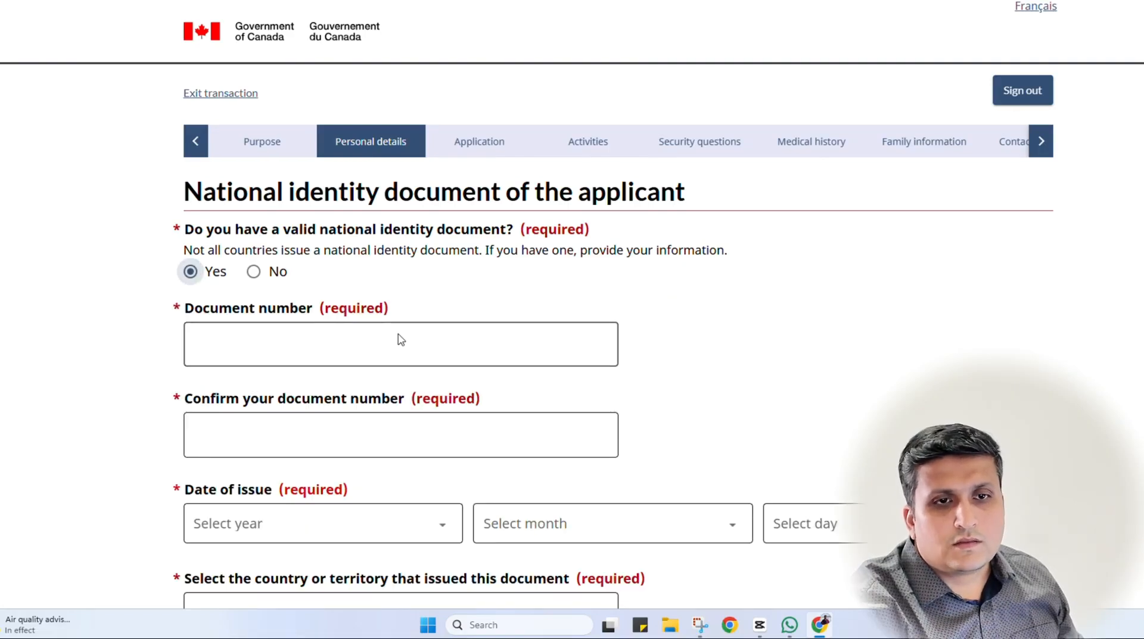
{"action": "left_click", "coordinate": [395, 352]}
{"action": "type", "text": "A234567"}
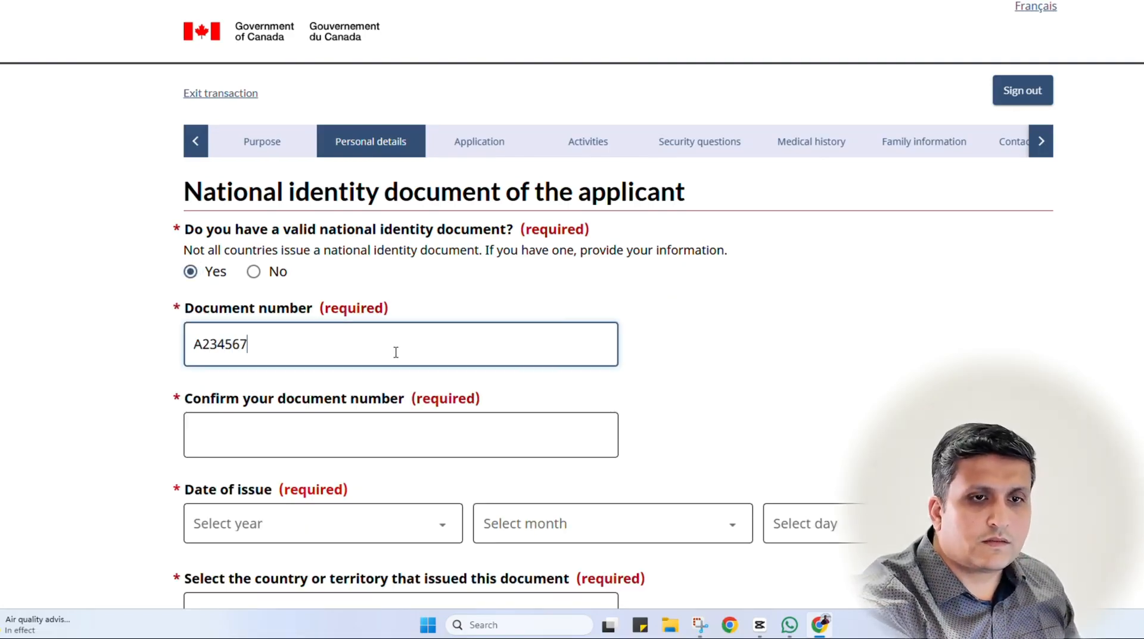
{"action": "key", "text": "Tab"}
{"action": "type", "text": "A234"}
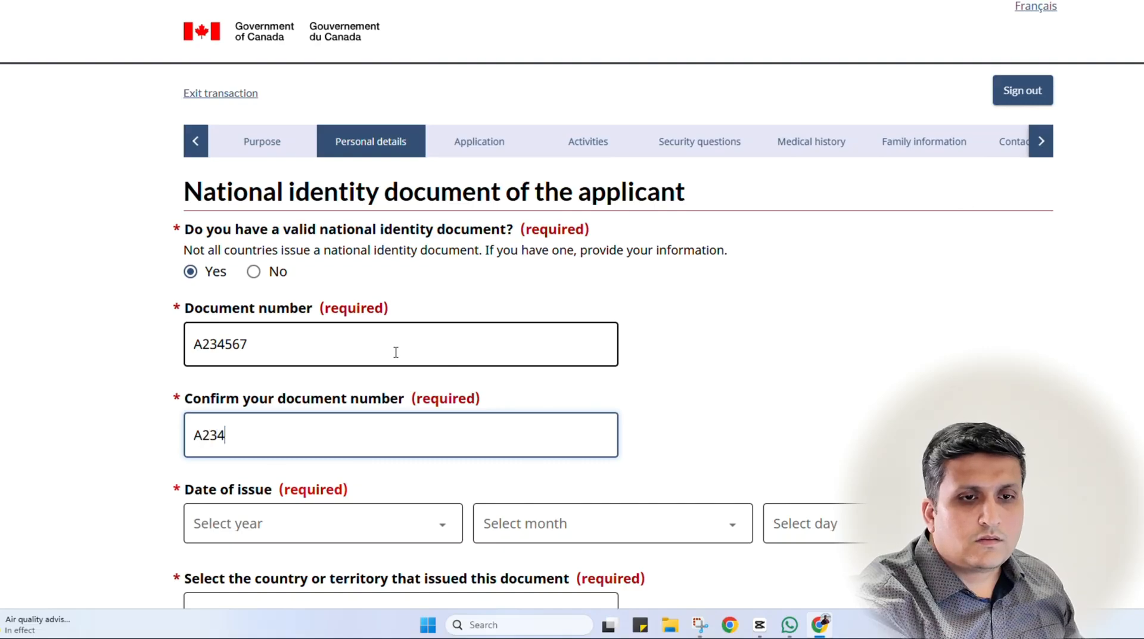
Set the identity document's date of issue to 20 August 2025
{"action": "scroll", "coordinate": [381, 345], "scroll_direction": "down", "scroll_amount": 5}
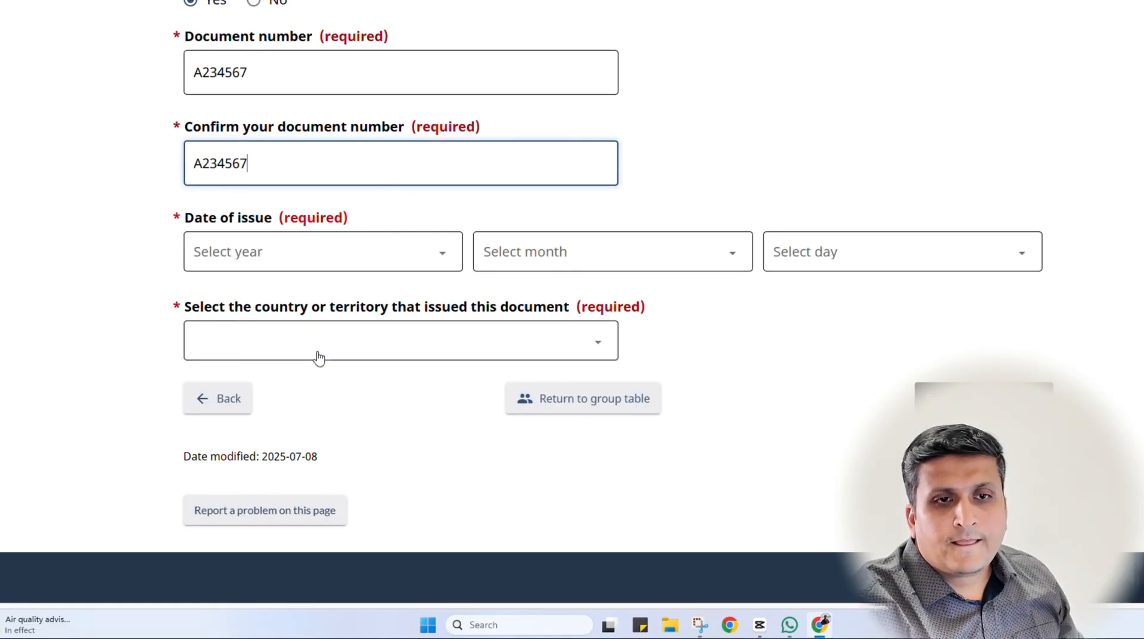
{"action": "left_click", "coordinate": [299, 256]}
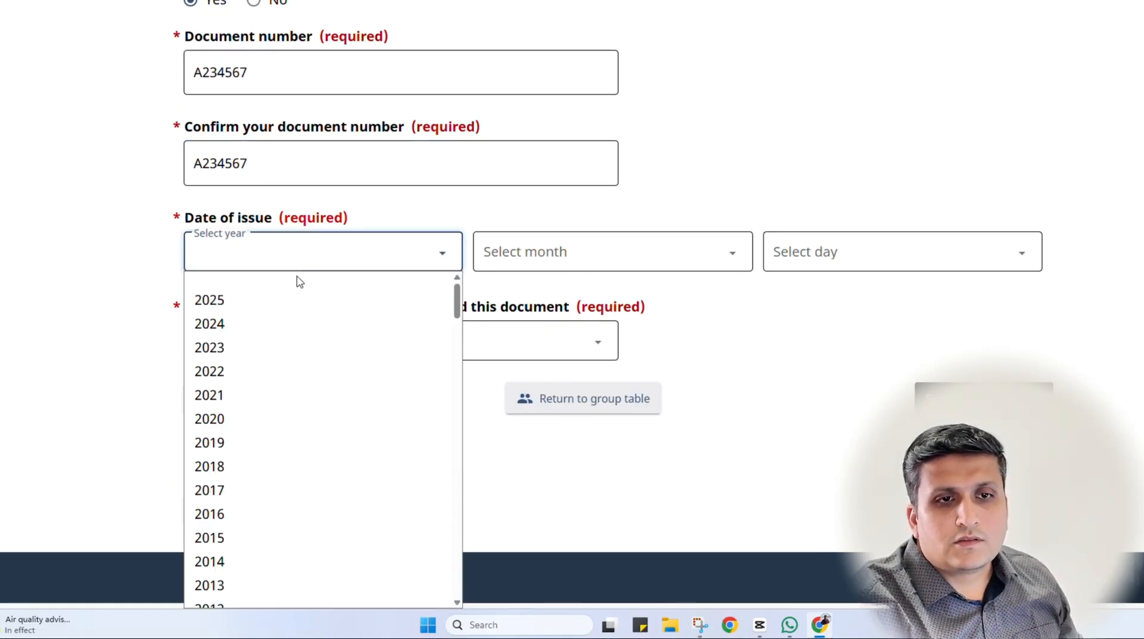
{"action": "left_click", "coordinate": [289, 308]}
{"action": "left_click", "coordinate": [493, 261]}
{"action": "type", "text": "au"}
{"action": "key", "text": "Return"}
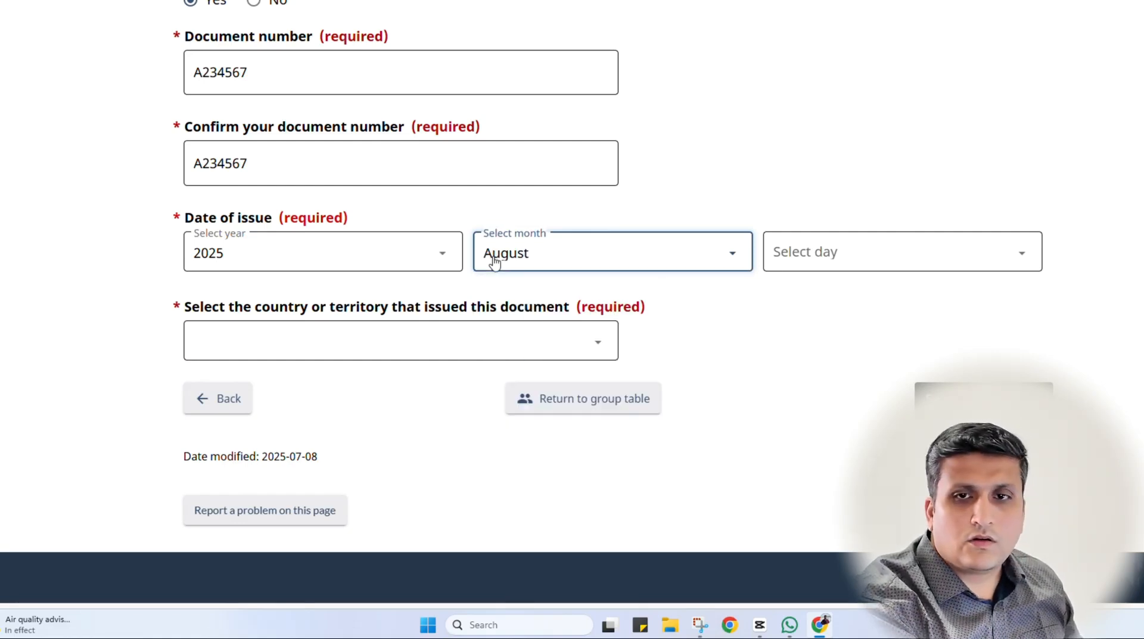
{"action": "left_click", "coordinate": [857, 256]}
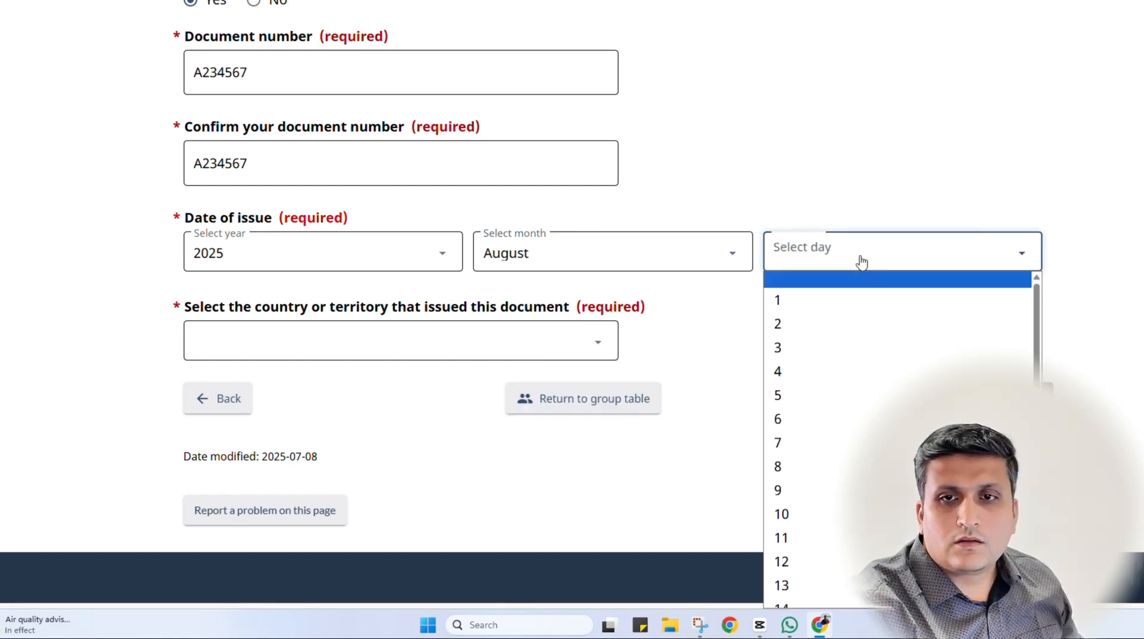
{"action": "scroll", "coordinate": [835, 363], "scroll_direction": "down", "scroll_amount": 4}
{"action": "left_click", "coordinate": [798, 502]}
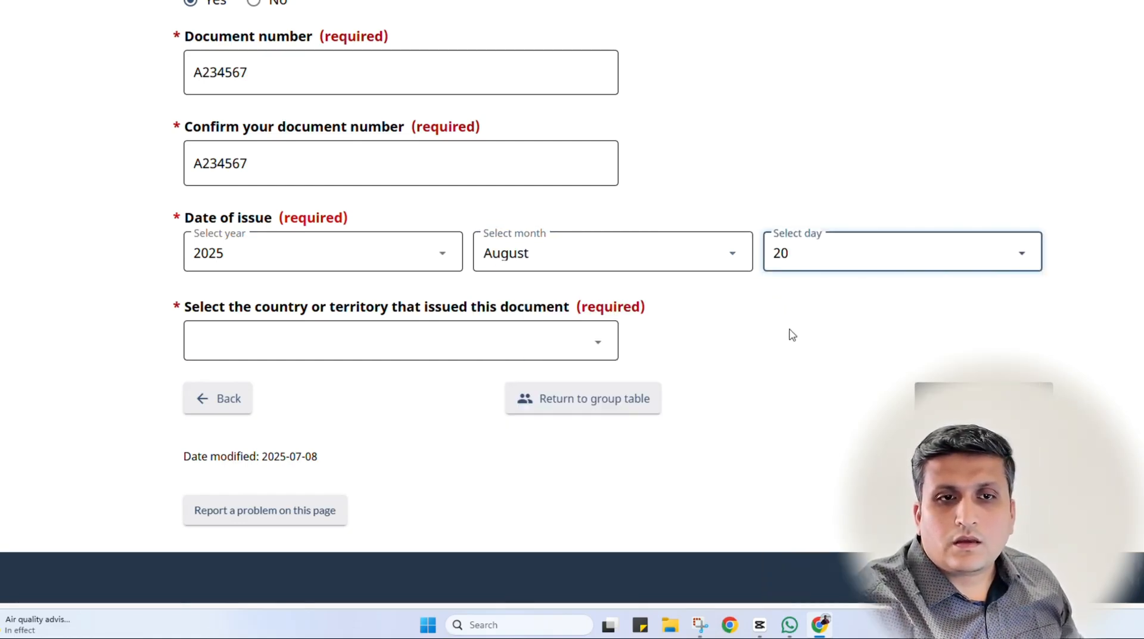
Choose India as the issuing country and save the identity document details
{"action": "left_click", "coordinate": [282, 340]}
{"action": "type", "text": "india"}
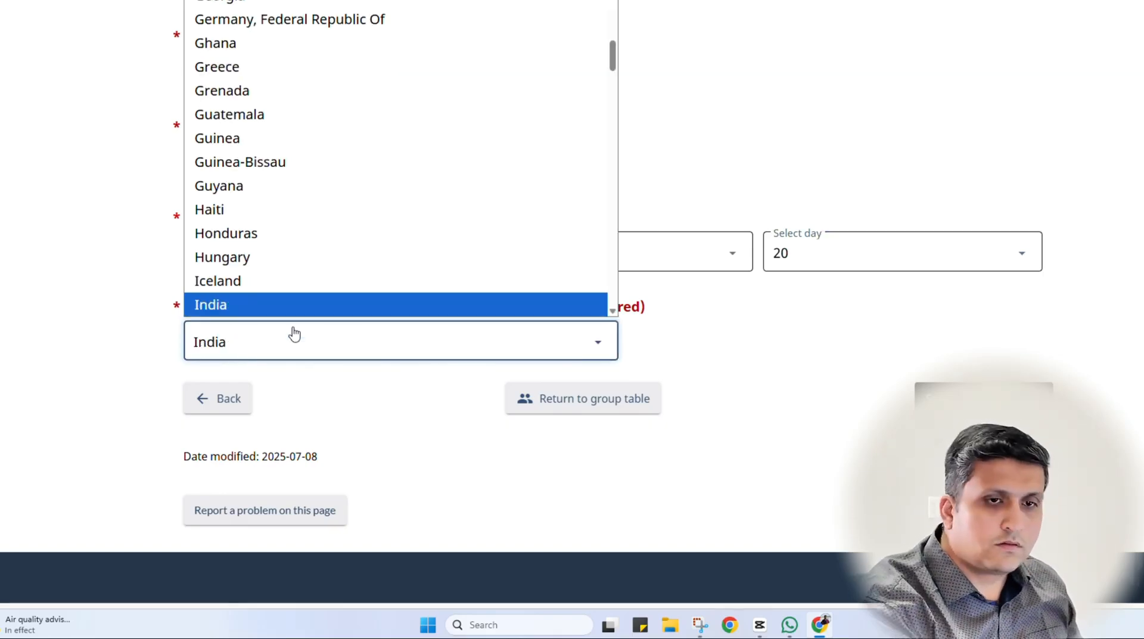
{"action": "key", "text": "Return"}
{"action": "scroll", "coordinate": [814, 345], "scroll_direction": "up", "scroll_amount": 3}
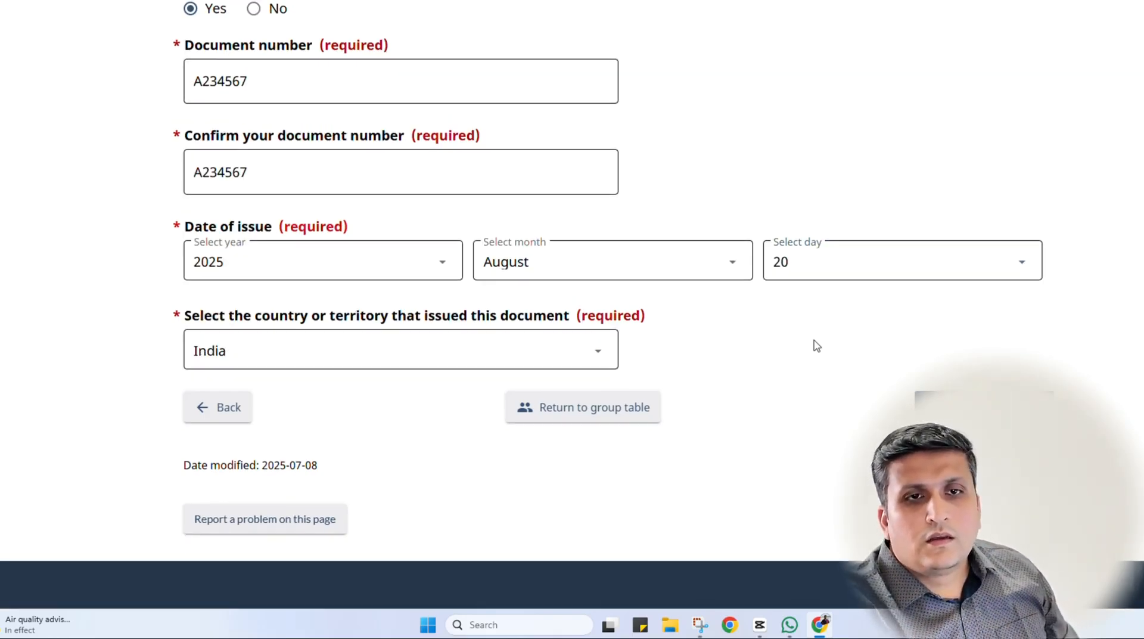
{"action": "scroll", "coordinate": [814, 344], "scroll_direction": "down", "scroll_amount": 2}
{"action": "scroll", "coordinate": [813, 345], "scroll_direction": "down", "scroll_amount": 2}
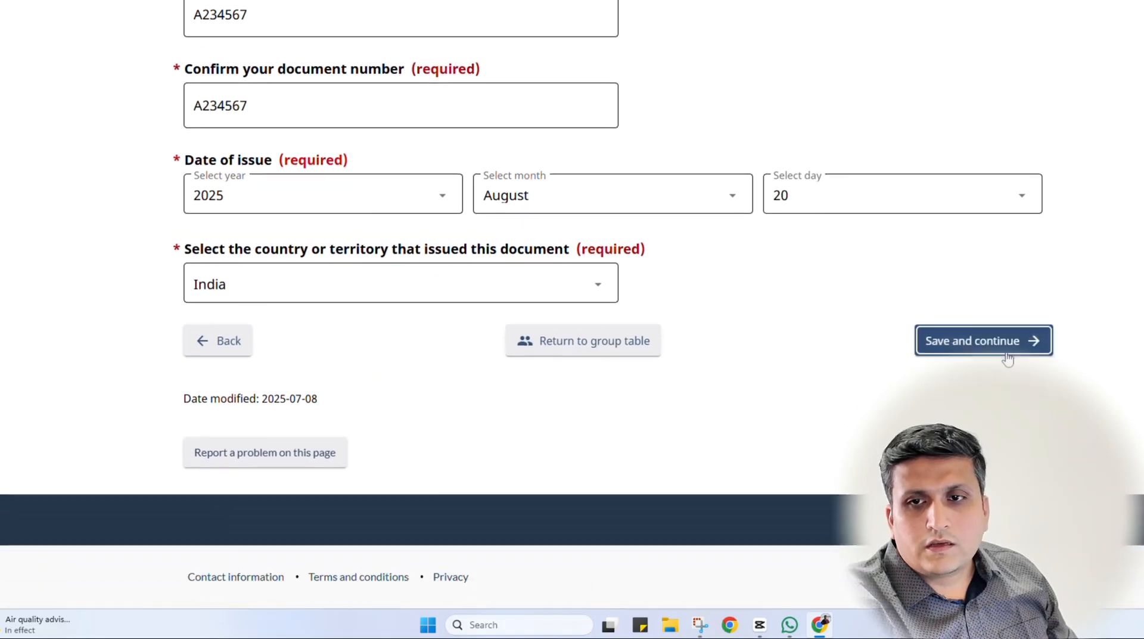
{"action": "left_click", "coordinate": [1003, 340]}
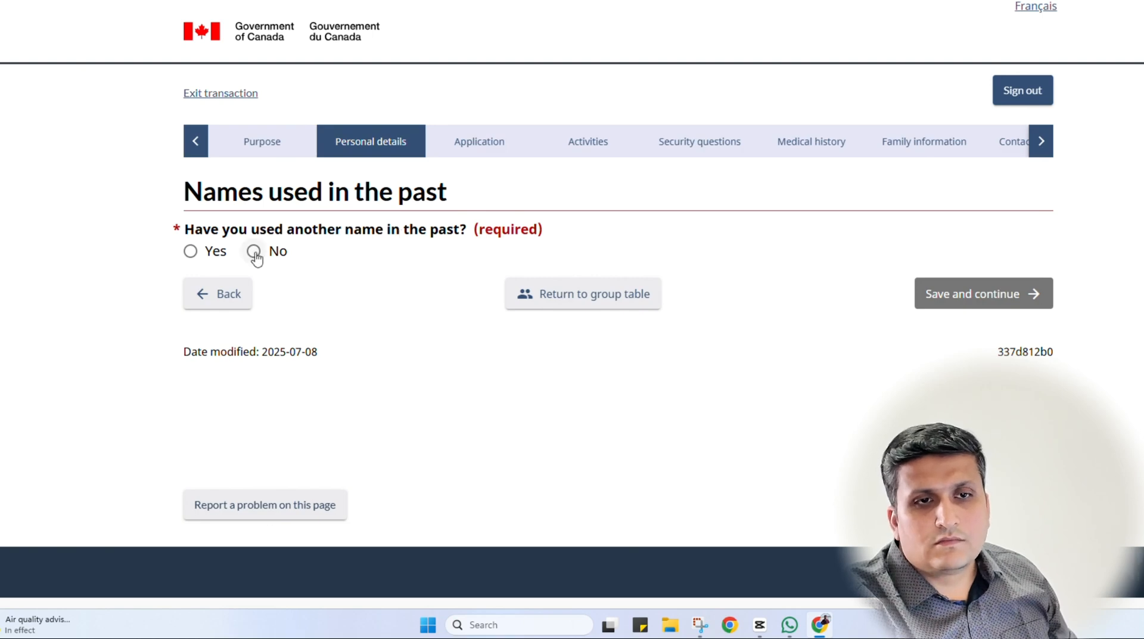
Answer No to 'Have you used another name in the past?' and save the page
{"action": "left_click", "coordinate": [194, 253]}
{"action": "scroll", "coordinate": [133, 388], "scroll_direction": "down", "scroll_amount": 3}
{"action": "scroll", "coordinate": [133, 388], "scroll_direction": "up", "scroll_amount": 1}
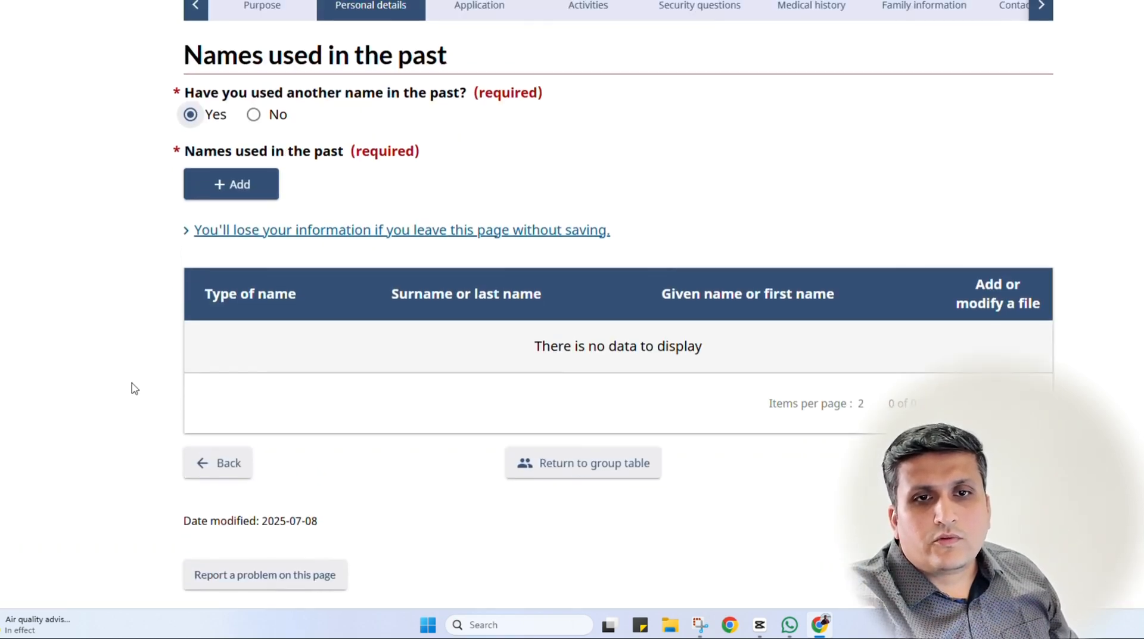
{"action": "left_click", "coordinate": [254, 114]}
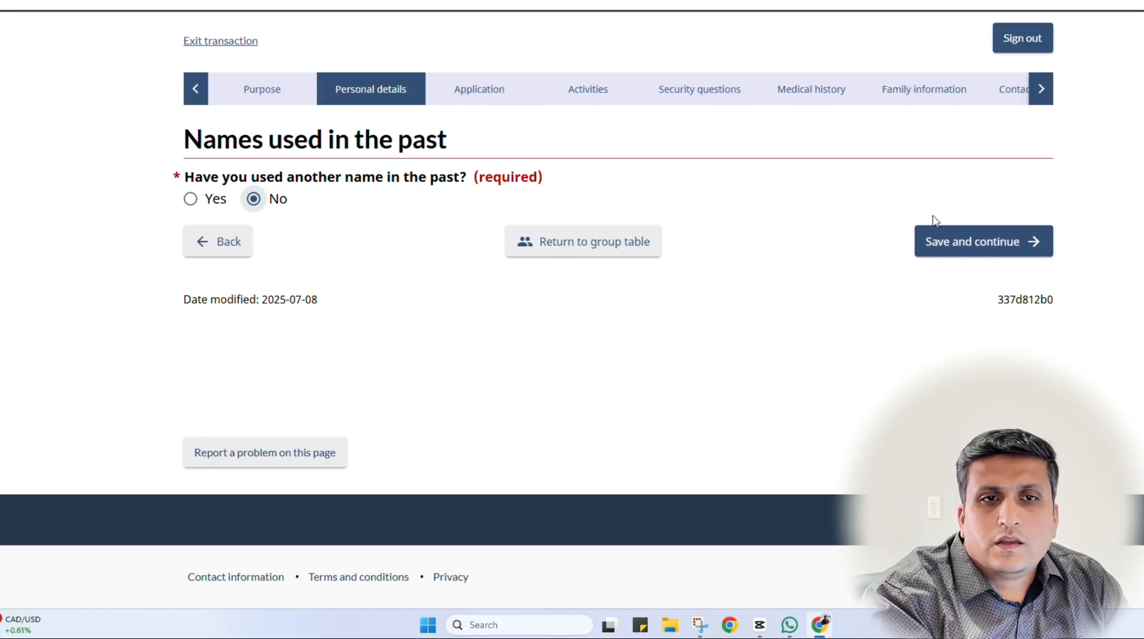
{"action": "left_click", "coordinate": [192, 200]}
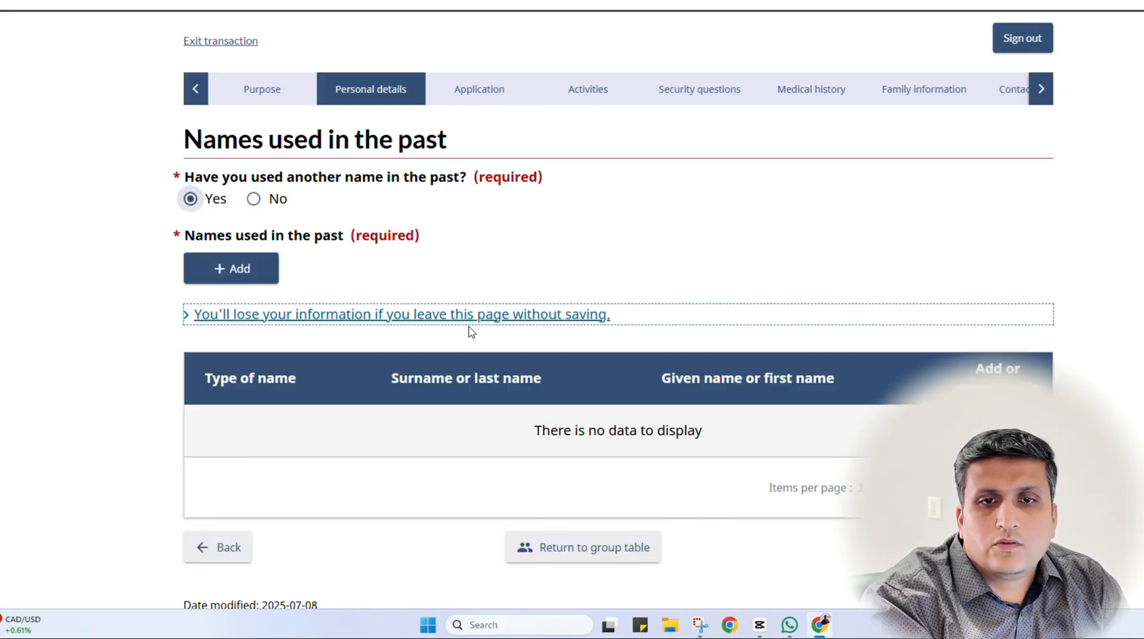
{"action": "left_click", "coordinate": [252, 199]}
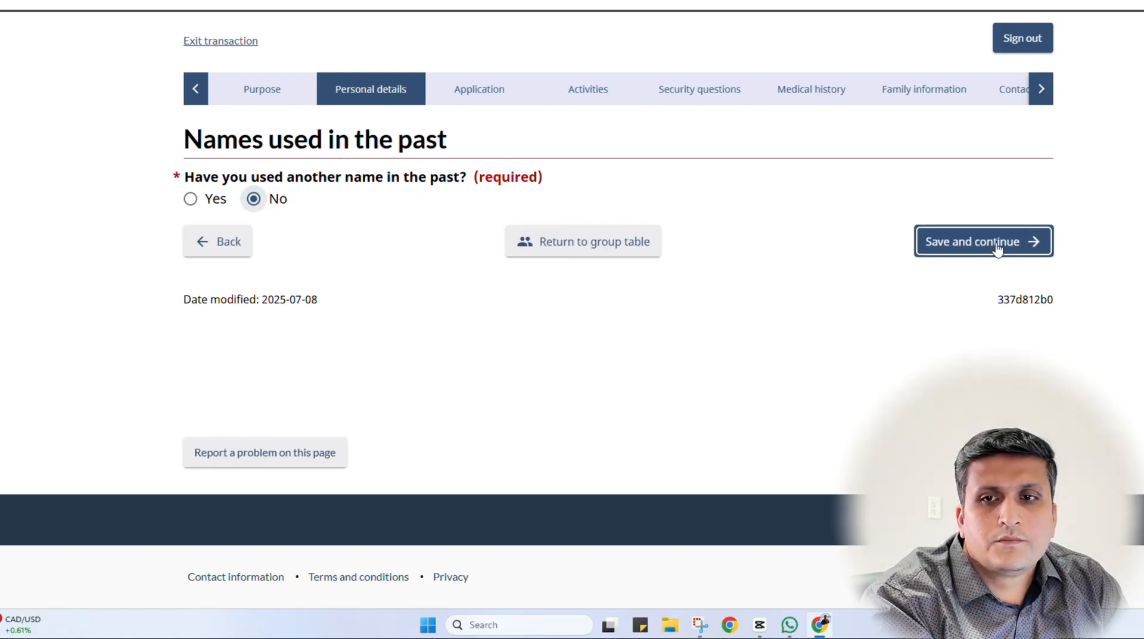
{"action": "left_click", "coordinate": [996, 243]}
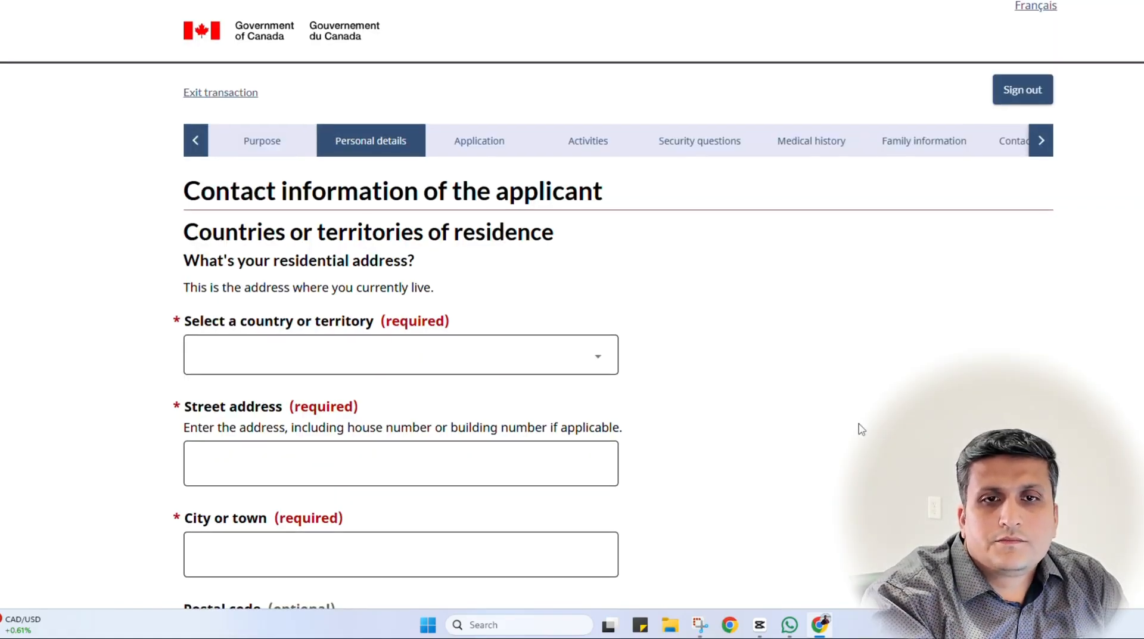
Set the residential address country to India
{"action": "scroll", "coordinate": [861, 429], "scroll_direction": "down", "scroll_amount": 1}
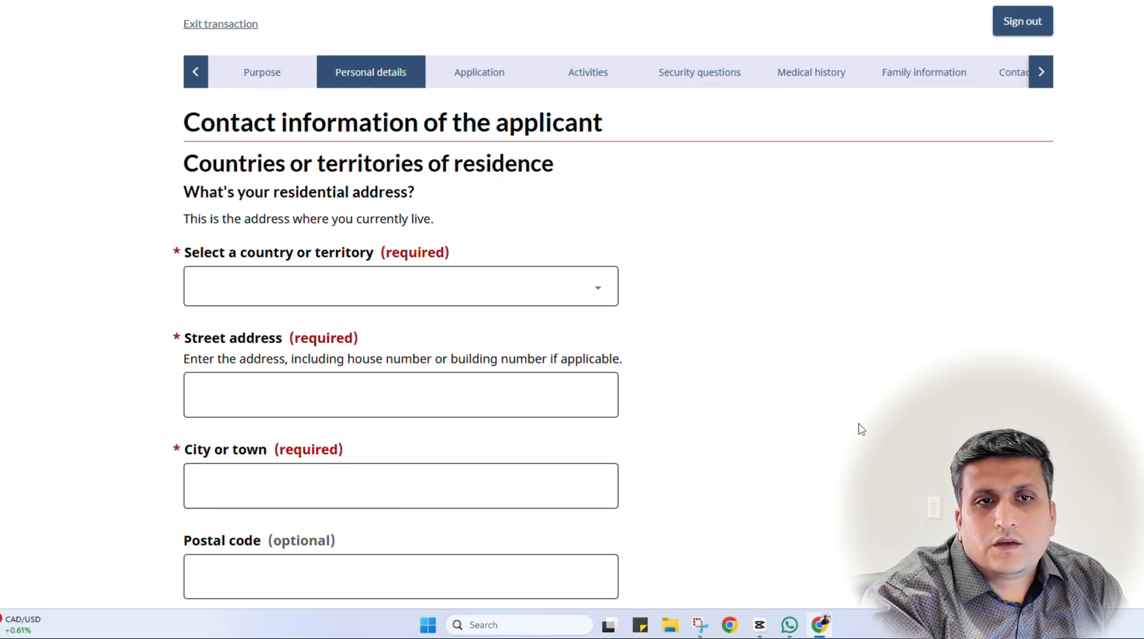
{"action": "scroll", "coordinate": [862, 429], "scroll_direction": "down", "scroll_amount": 1}
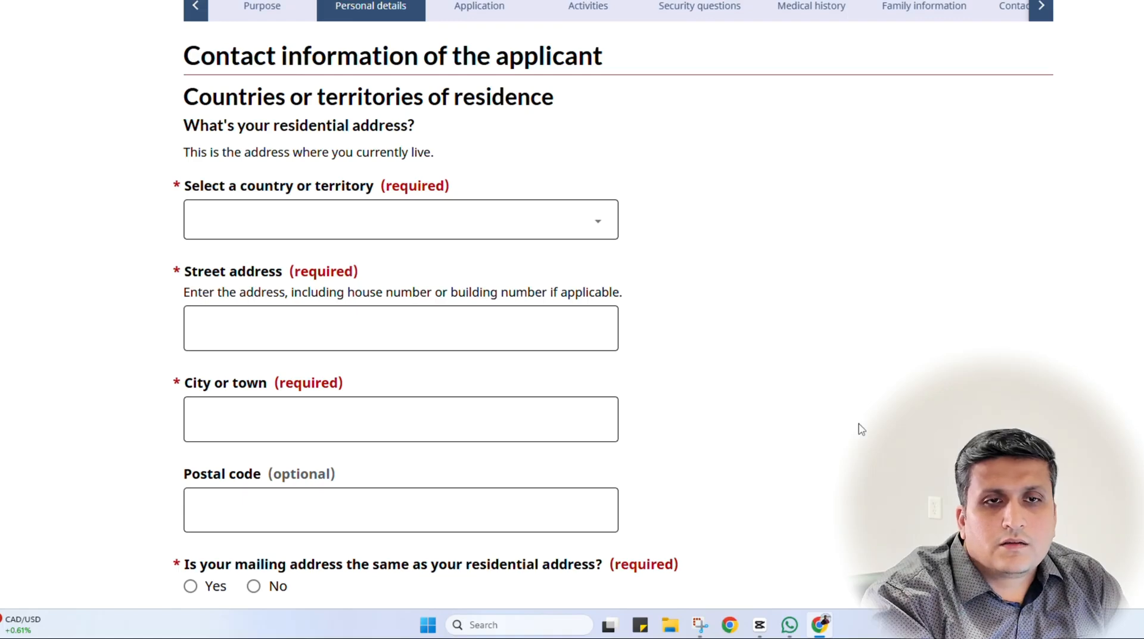
{"action": "left_click", "coordinate": [301, 232]}
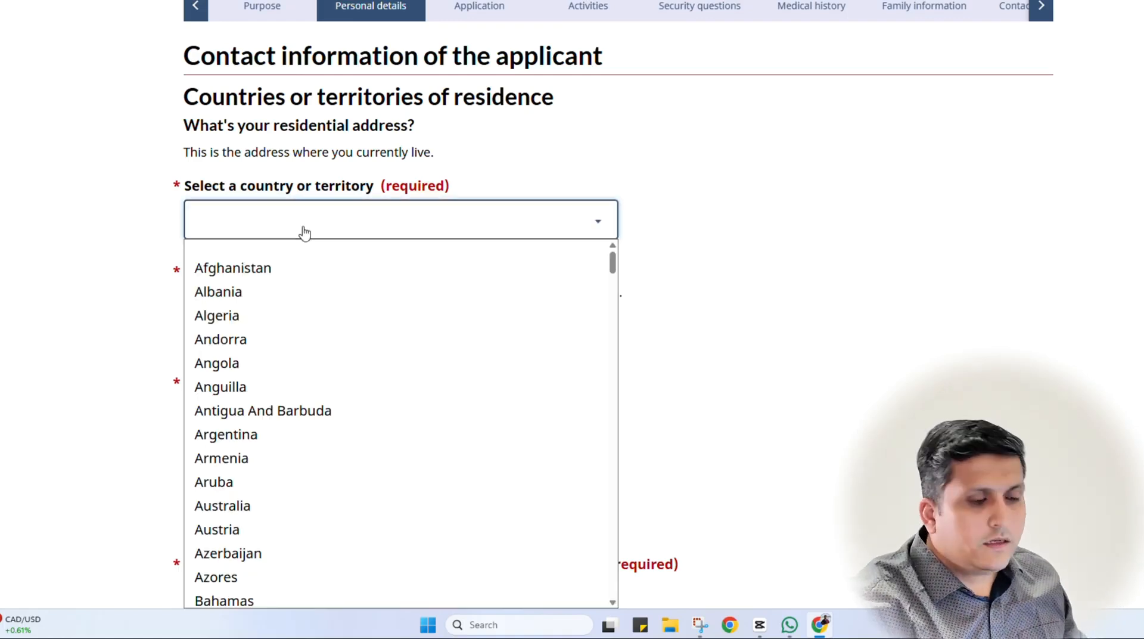
{"action": "type", "text": "Icelandn"}
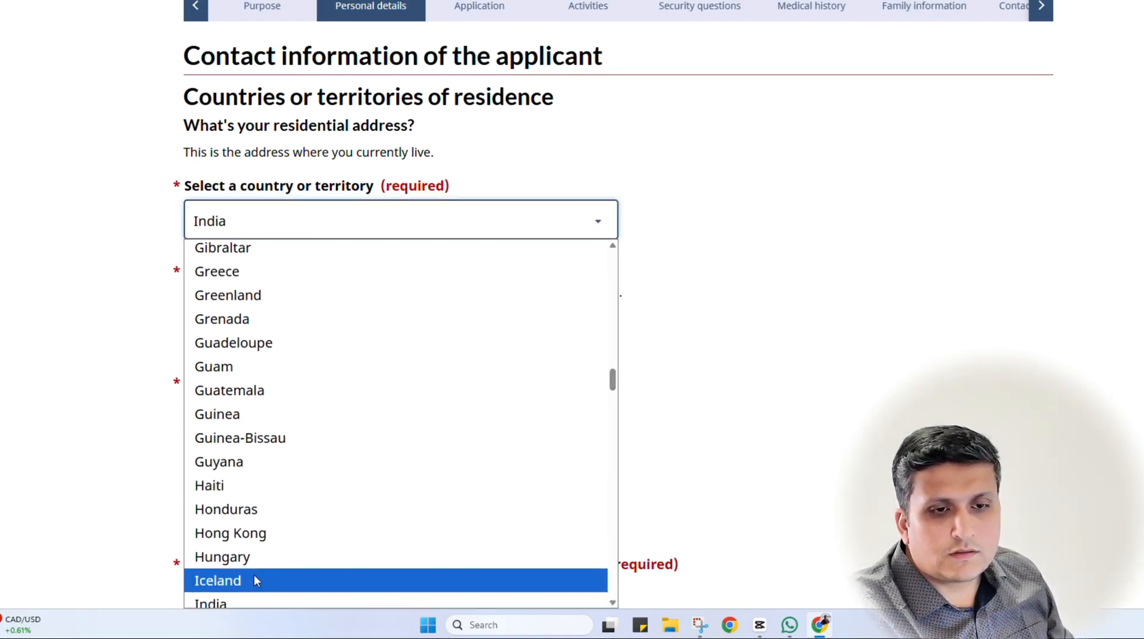
{"action": "scroll", "coordinate": [254, 572], "scroll_direction": "down", "scroll_amount": 6}
{"action": "scroll", "coordinate": [220, 429], "scroll_direction": "up", "scroll_amount": 3}
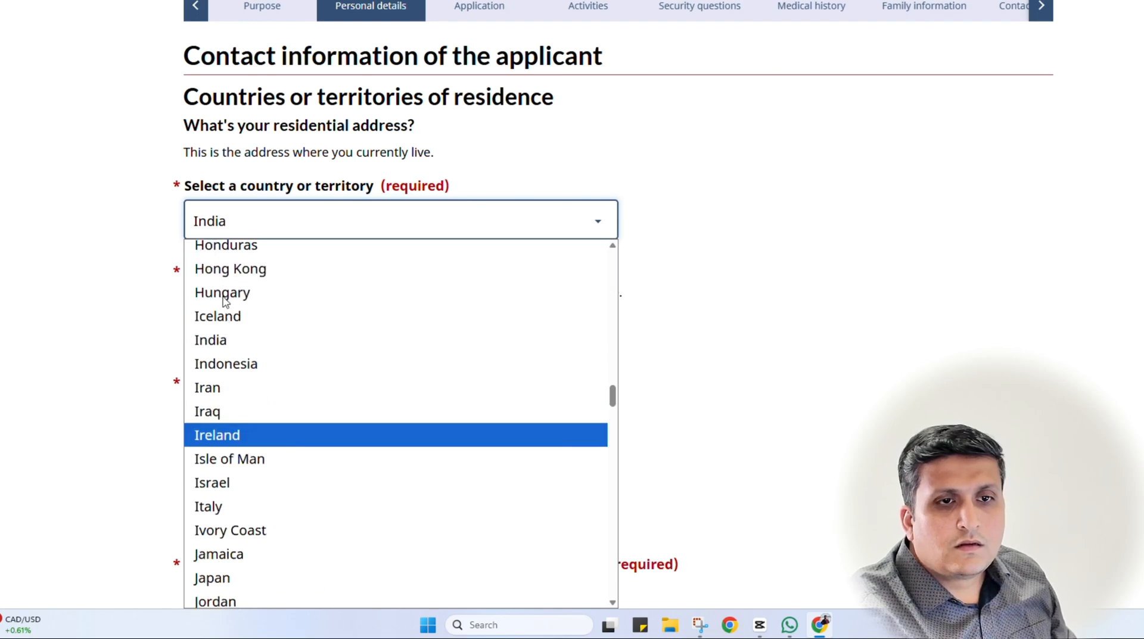
{"action": "left_click", "coordinate": [235, 343]}
Fill in the residential street address and city
{"action": "left_click", "coordinate": [287, 323]}
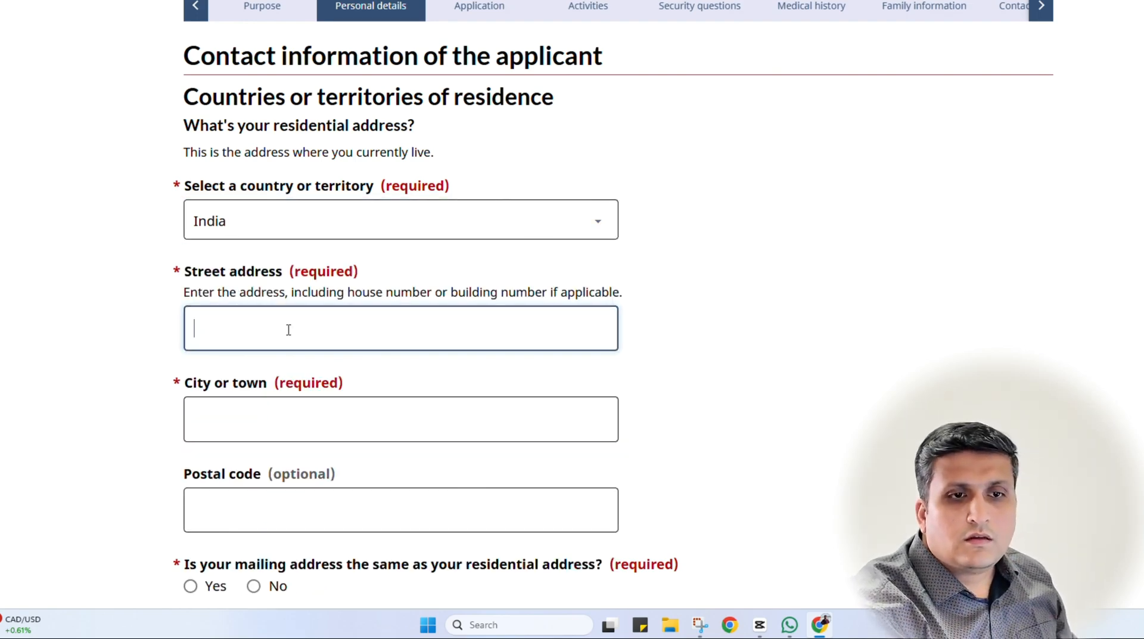
{"action": "type", "text": "1 "}
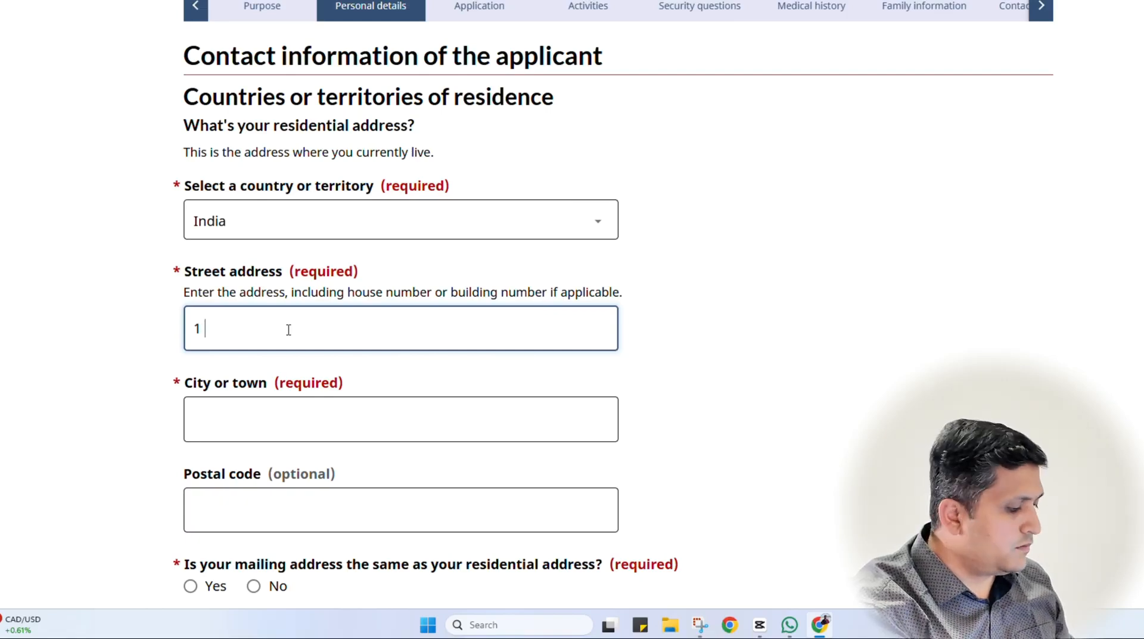
{"action": "type", "text": "ABC"}
{"action": "key", "text": "Tab"}
{"action": "type", "text": "AB"}
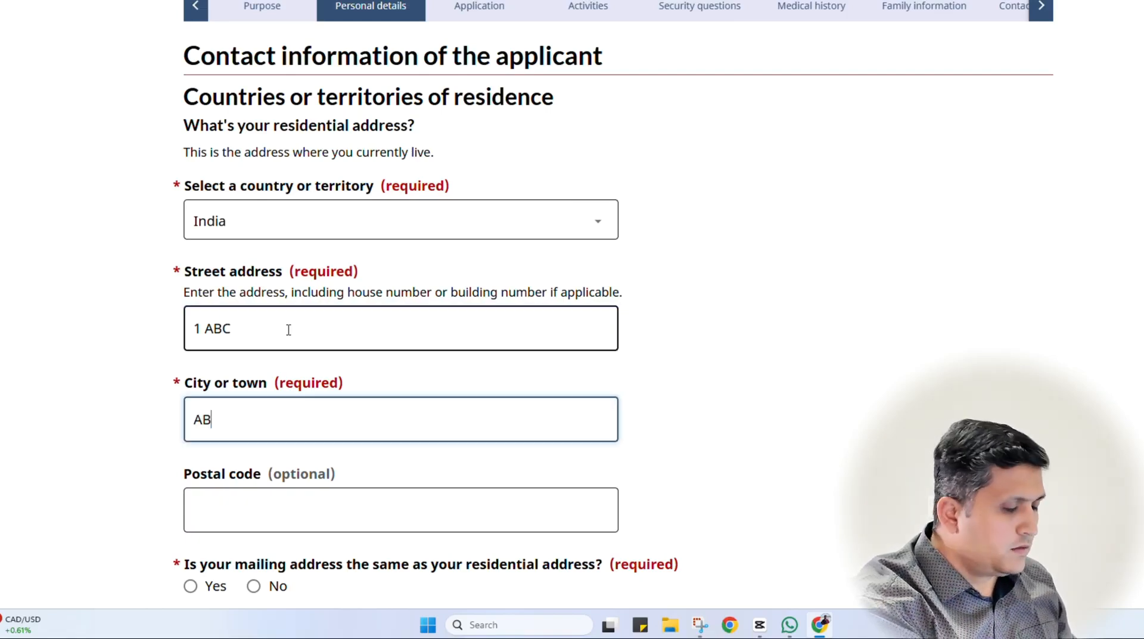
{"action": "type", "text": "C"}
{"action": "key", "text": "Tab"}
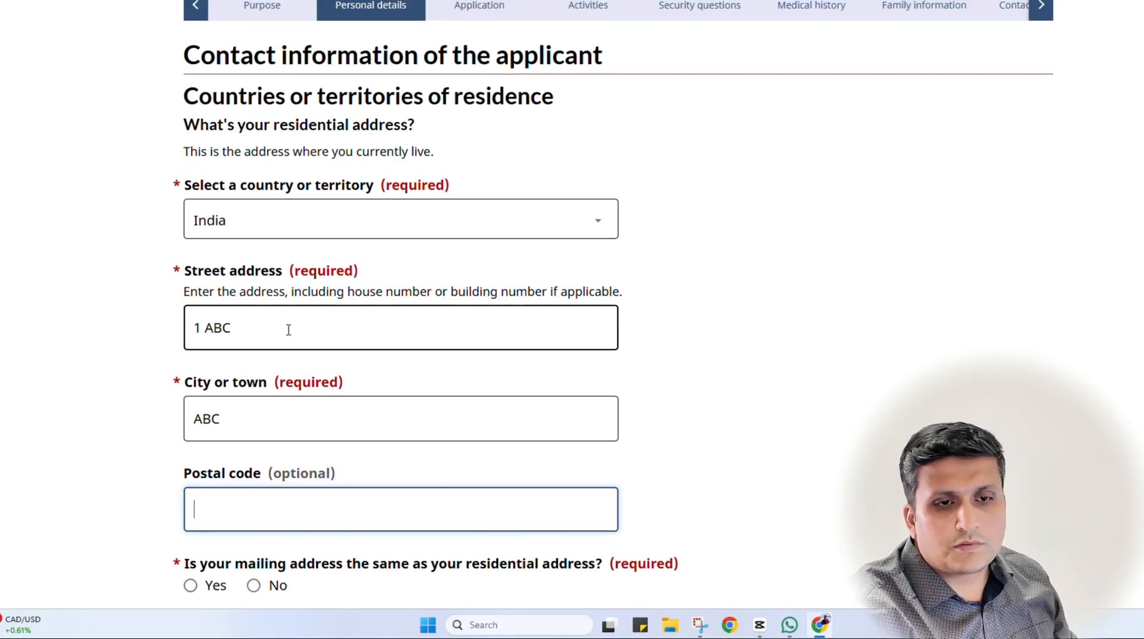
{"action": "scroll", "coordinate": [301, 343], "scroll_direction": "down", "scroll_amount": 3}
{"action": "left_click", "coordinate": [754, 379]}
{"action": "scroll", "coordinate": [754, 379], "scroll_direction": "down", "scroll_amount": 2}
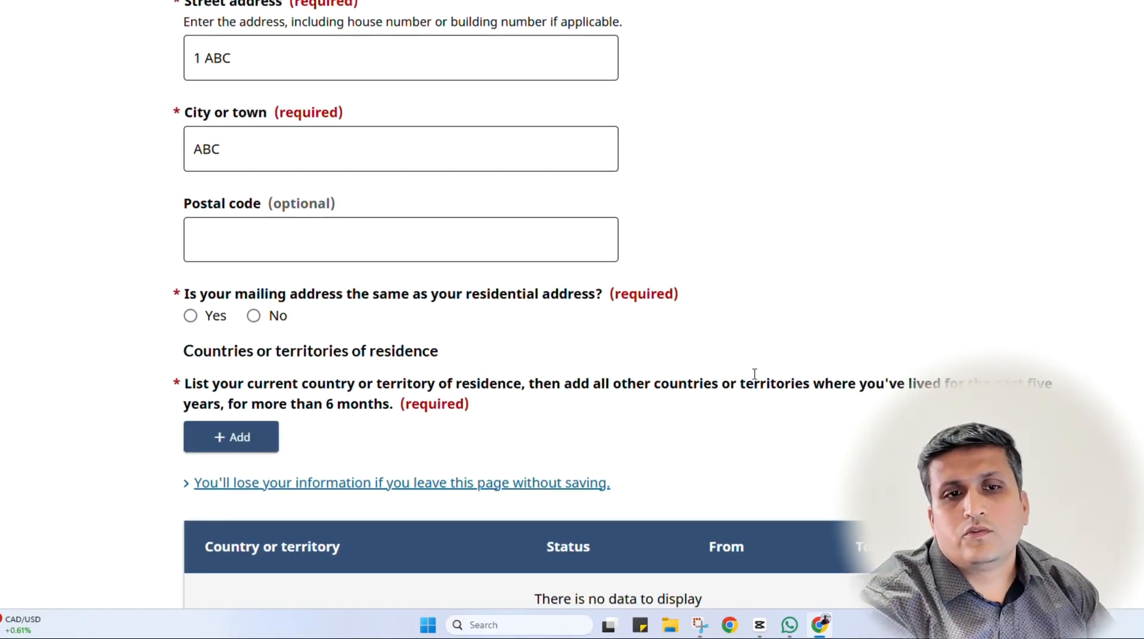
{"action": "scroll", "coordinate": [754, 379], "scroll_direction": "up", "scroll_amount": 1}
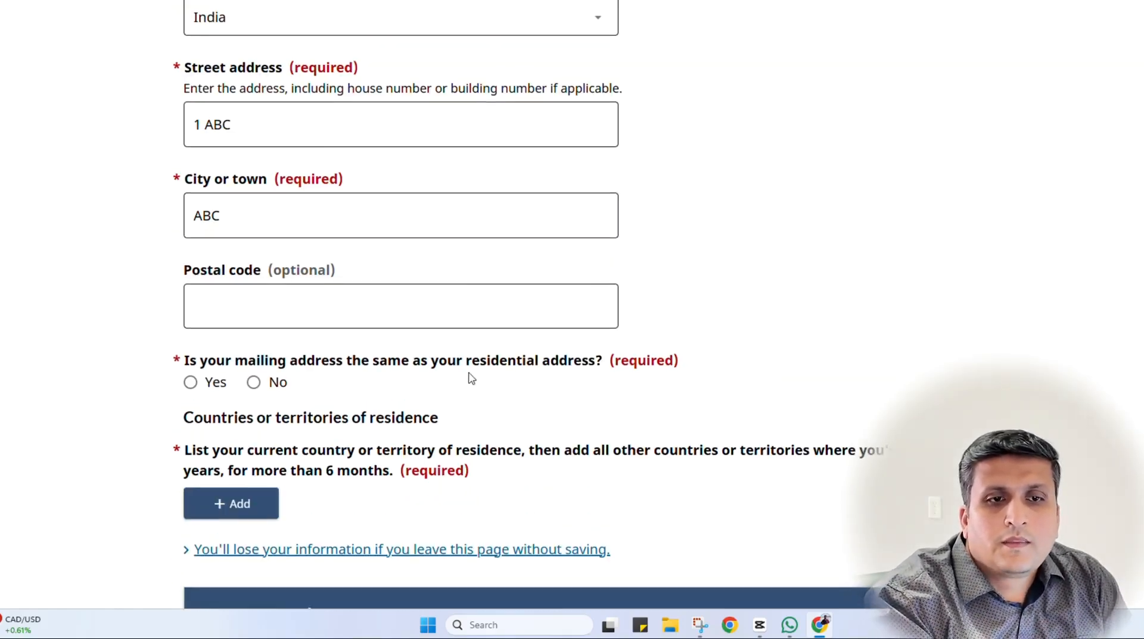
Mark the mailing address as the same as the residential address, then begin adding a residence country
{"action": "left_click", "coordinate": [191, 382]}
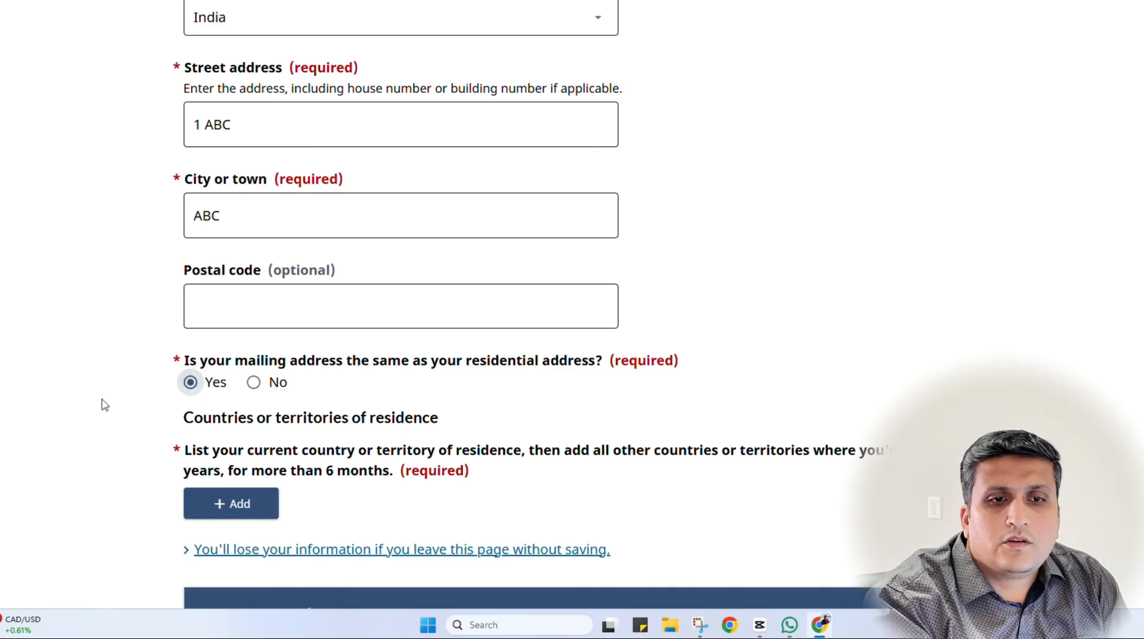
{"action": "scroll", "coordinate": [104, 404], "scroll_direction": "down", "scroll_amount": 1}
{"action": "scroll", "coordinate": [103, 404], "scroll_direction": "down", "scroll_amount": 2}
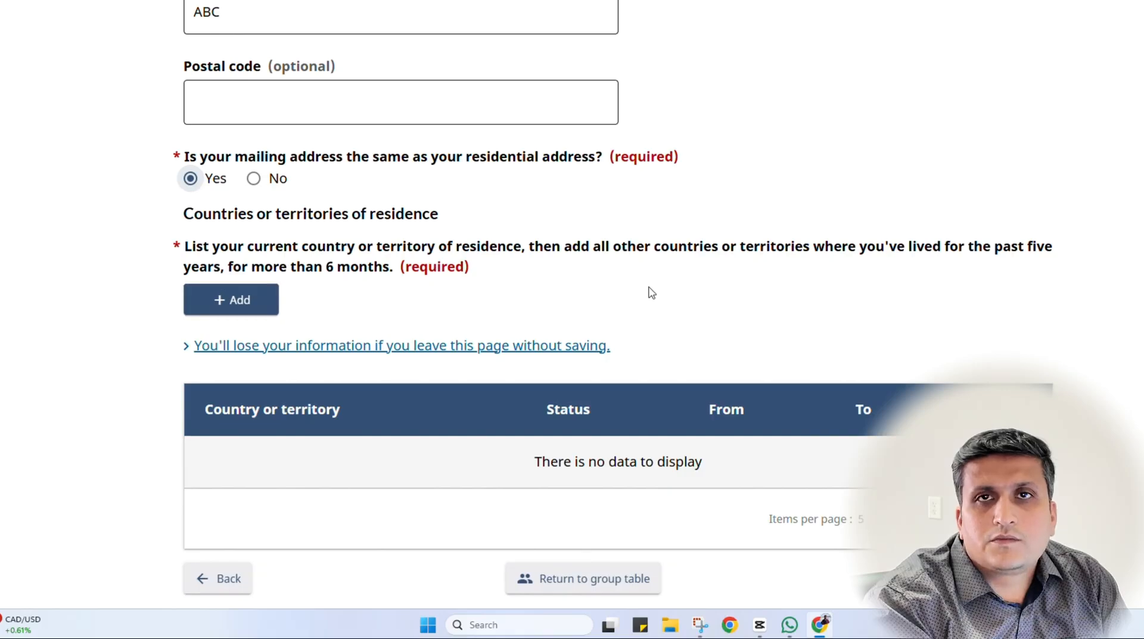
{"action": "scroll", "coordinate": [650, 292], "scroll_direction": "down", "scroll_amount": 1}
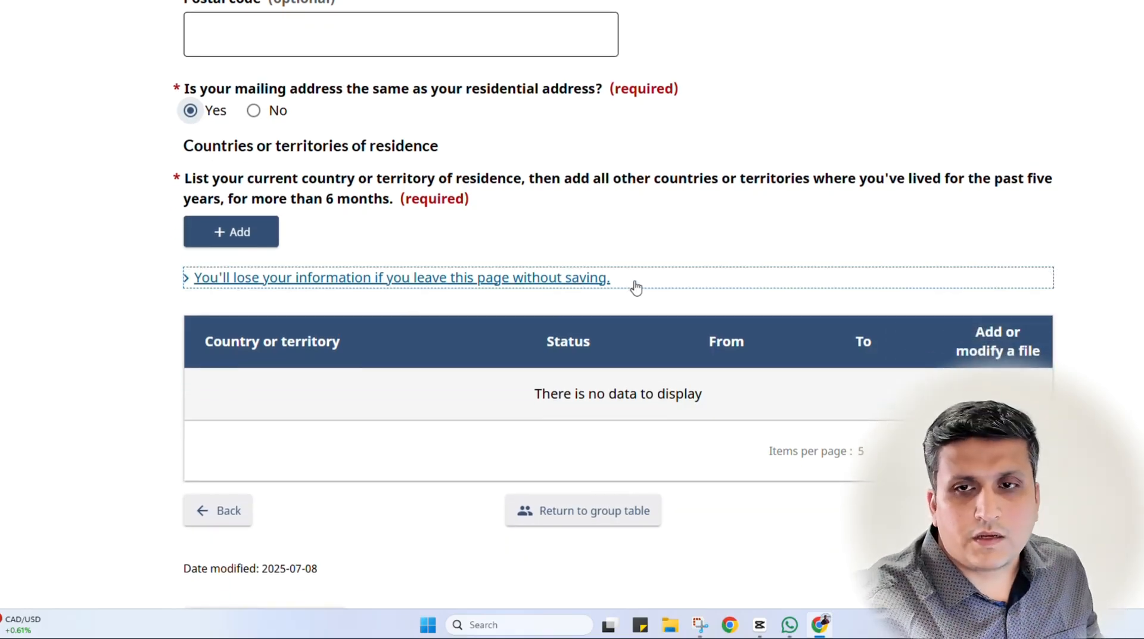
{"action": "left_click", "coordinate": [231, 232]}
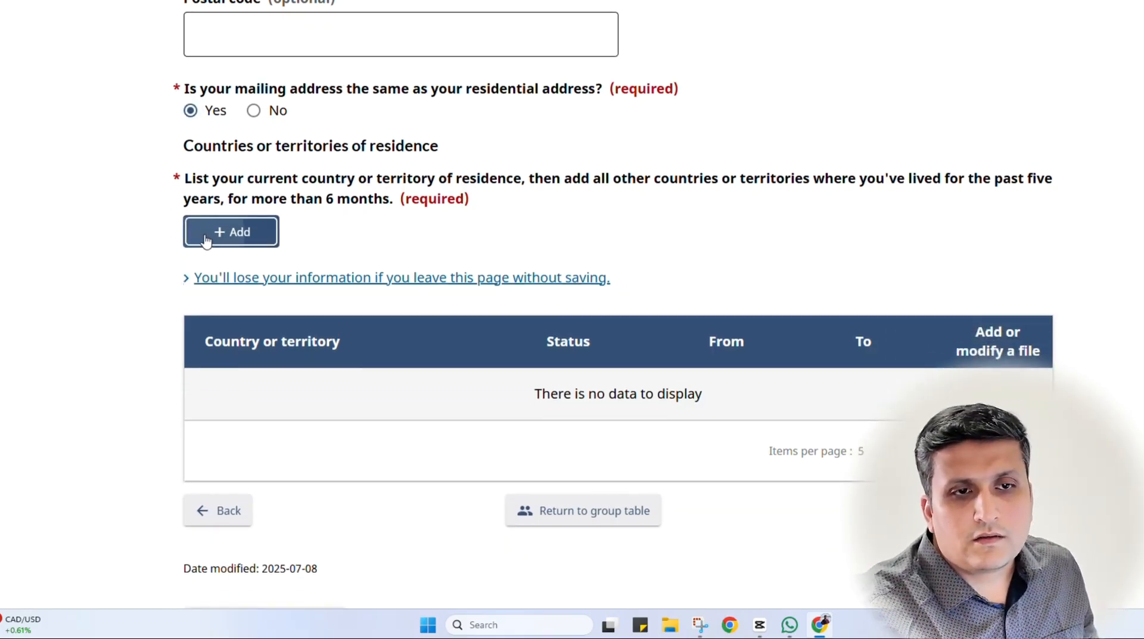
Choose India as the residence country with Citizen status, marked as where the applicant currently lives
{"action": "left_click", "coordinate": [399, 166]}
{"action": "type", "text": "in"}
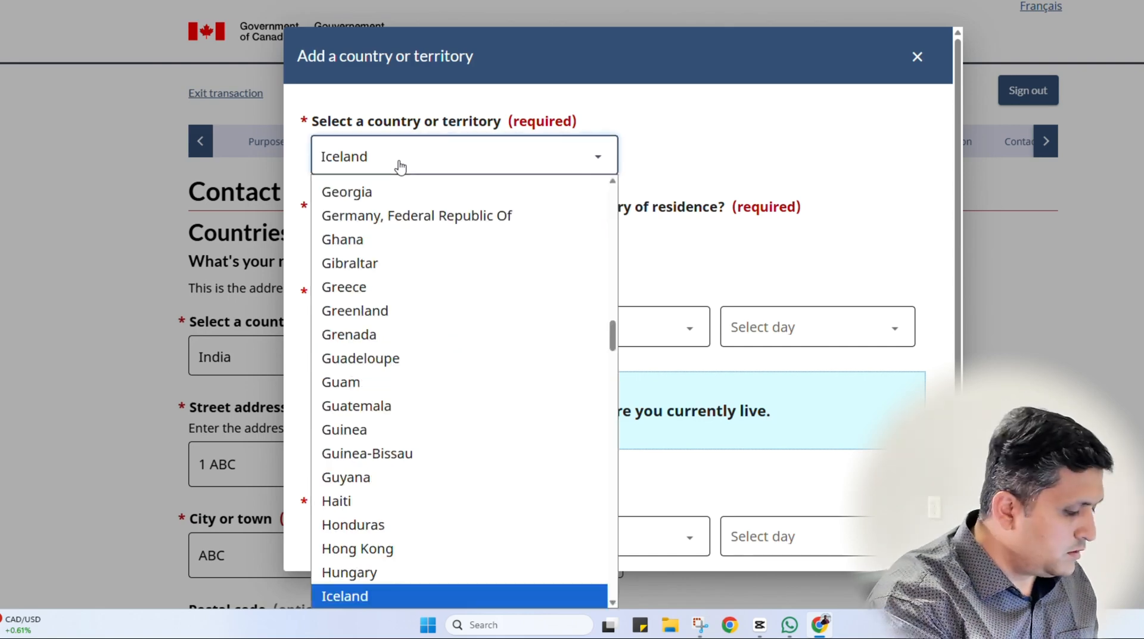
{"action": "scroll", "coordinate": [386, 199], "scroll_direction": "up", "scroll_amount": 1}
{"action": "left_click", "coordinate": [371, 159]}
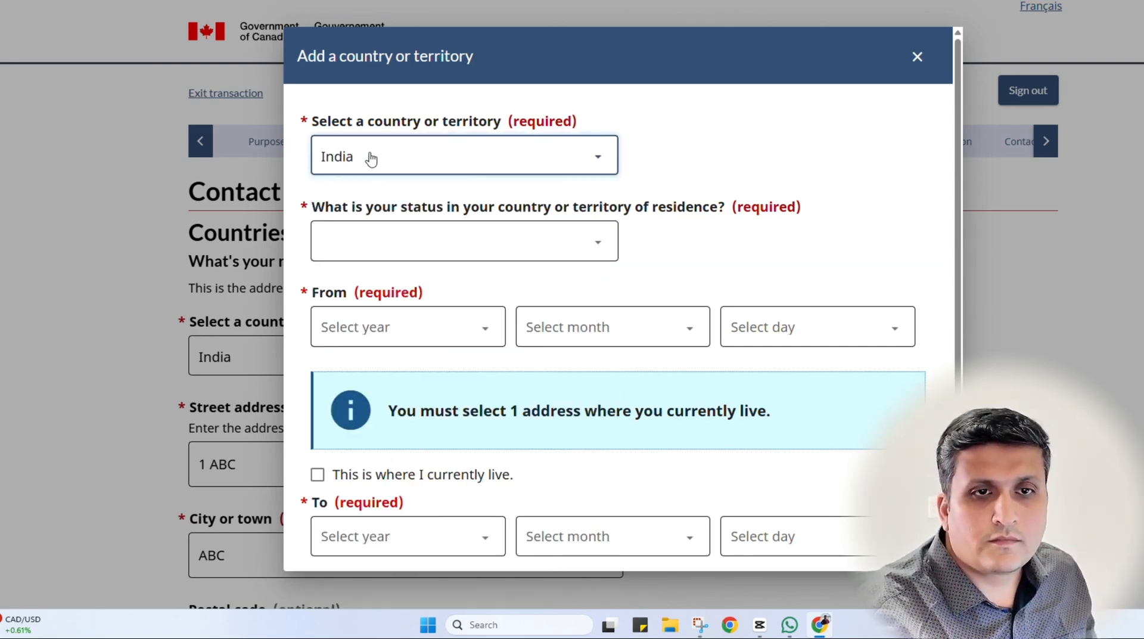
{"action": "left_click", "coordinate": [381, 238]}
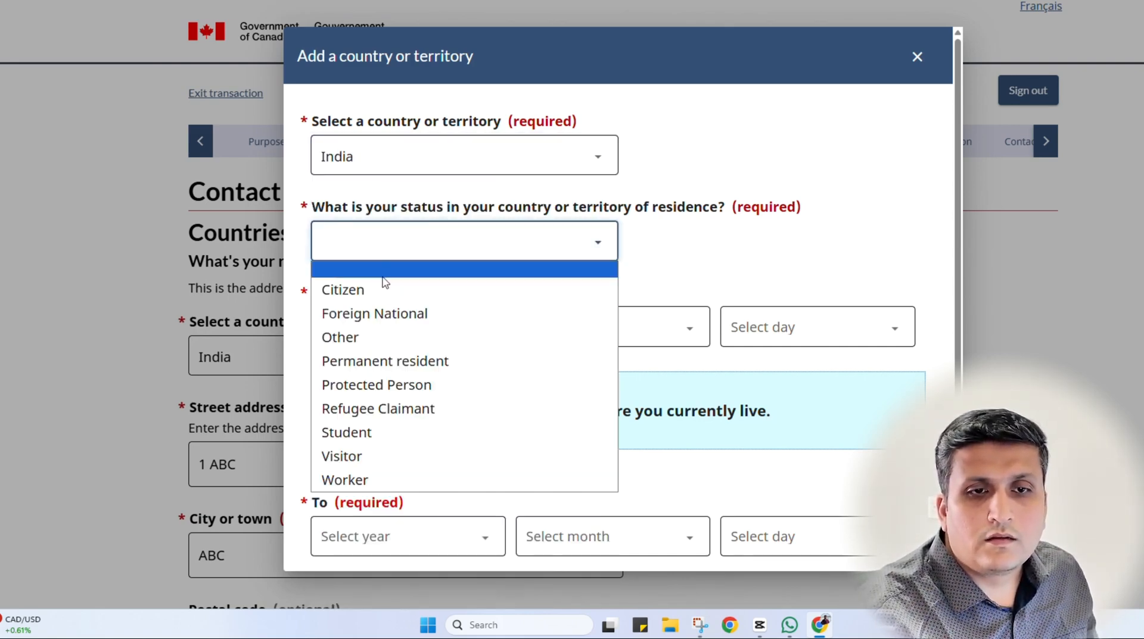
{"action": "left_click", "coordinate": [384, 289]}
{"action": "scroll", "coordinate": [385, 305], "scroll_direction": "down", "scroll_amount": 2}
{"action": "left_click", "coordinate": [318, 371]}
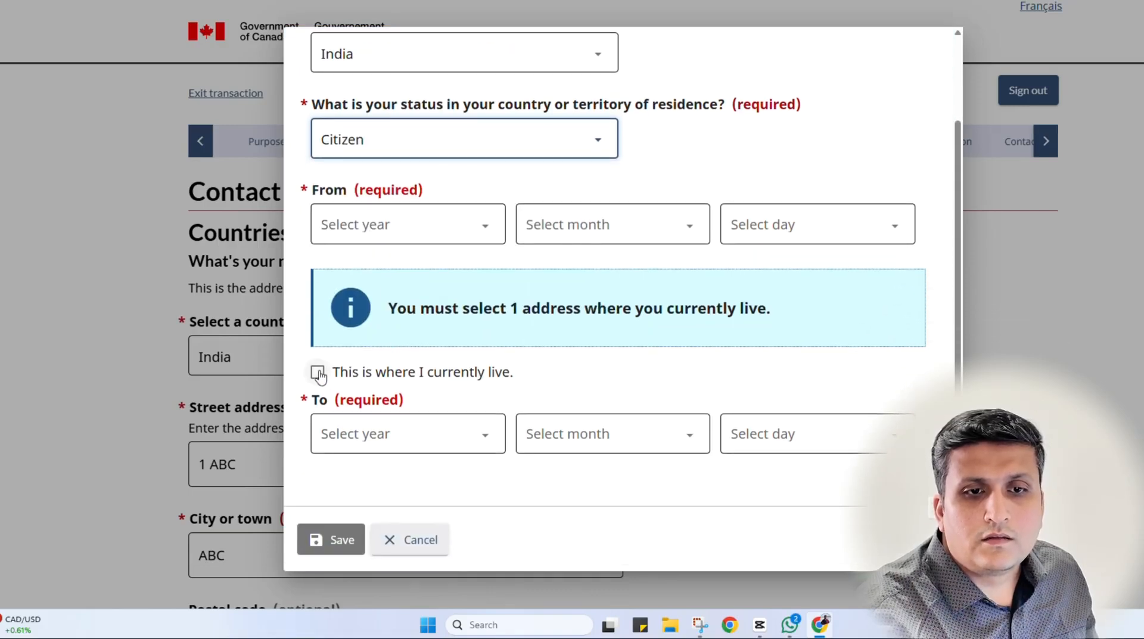
Set the India residence start date to 1970-01-01 and save the entry
{"action": "left_click", "coordinate": [459, 316]}
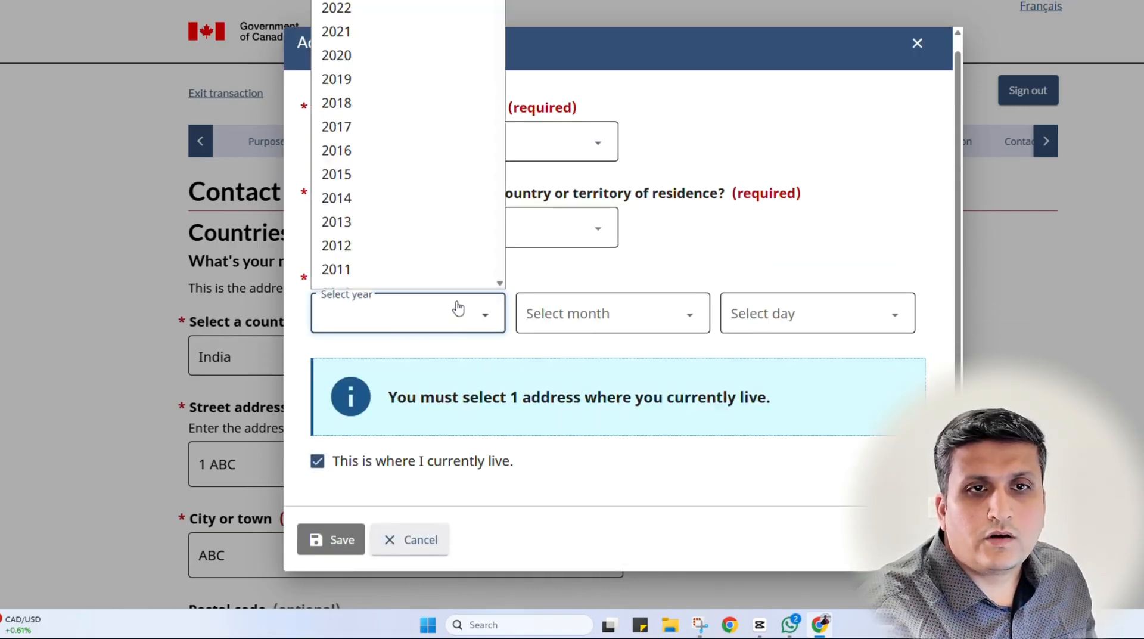
{"action": "scroll", "coordinate": [426, 125], "scroll_direction": "down", "scroll_amount": 10}
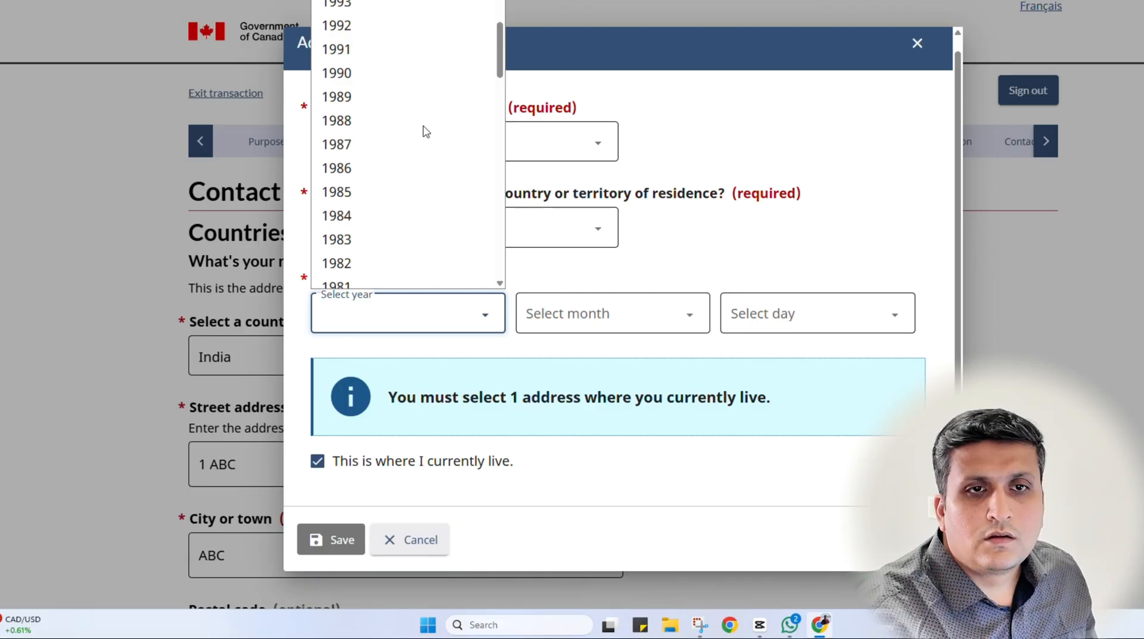
{"action": "type", "text": "1979"}
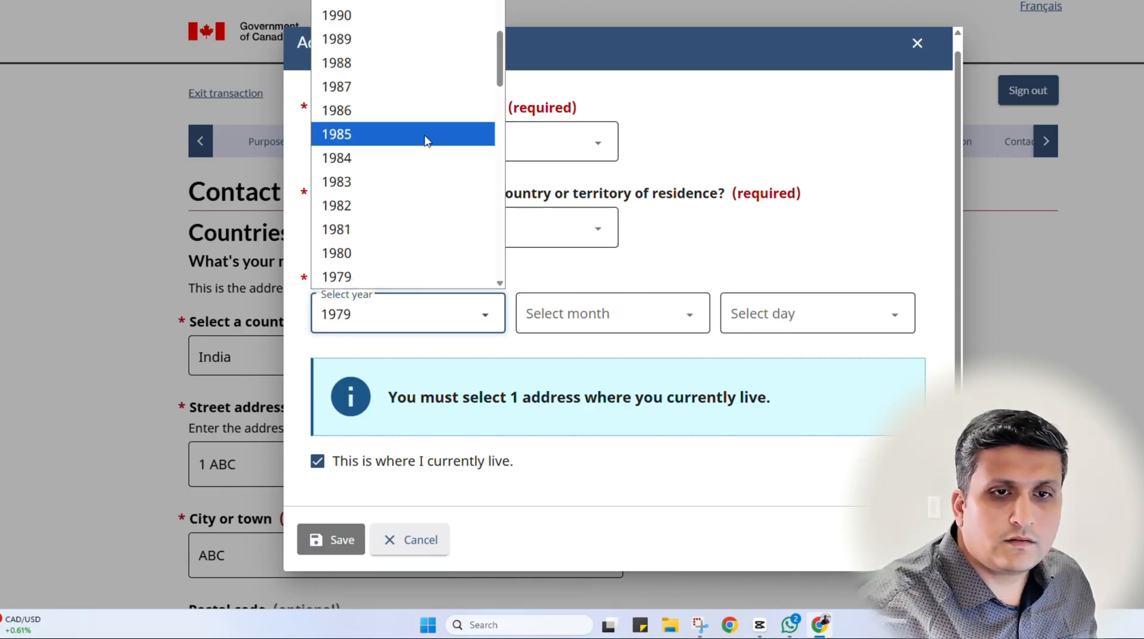
{"action": "scroll", "coordinate": [411, 149], "scroll_direction": "down", "scroll_amount": 3}
{"action": "left_click", "coordinate": [359, 217]}
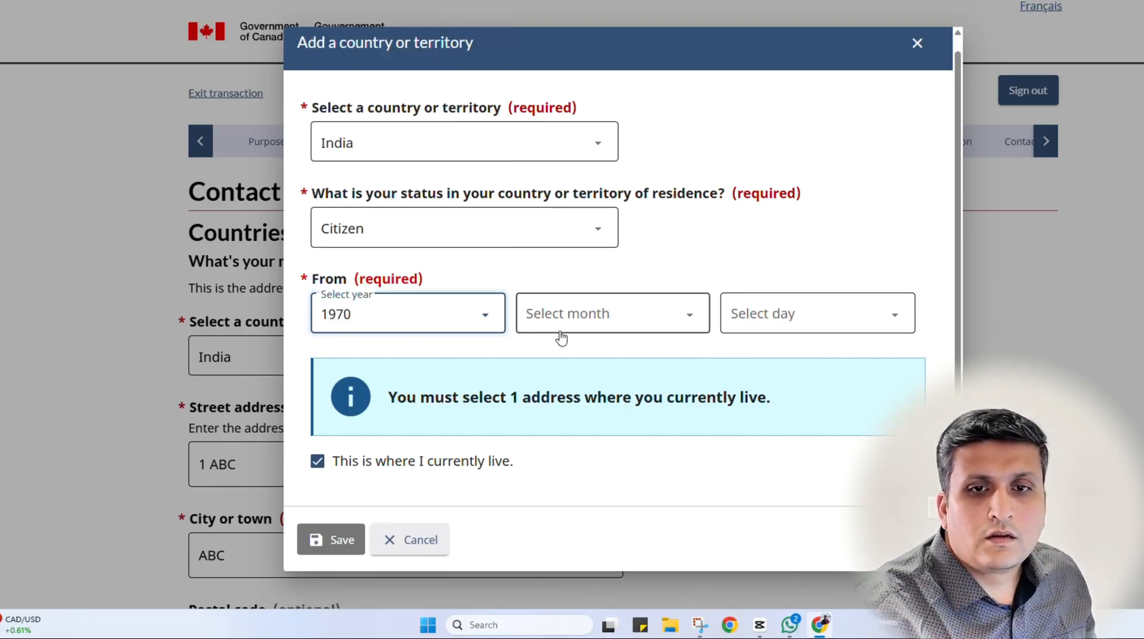
{"action": "left_click", "coordinate": [570, 333]}
{"action": "left_click", "coordinate": [567, 16]}
{"action": "left_click", "coordinate": [774, 313]}
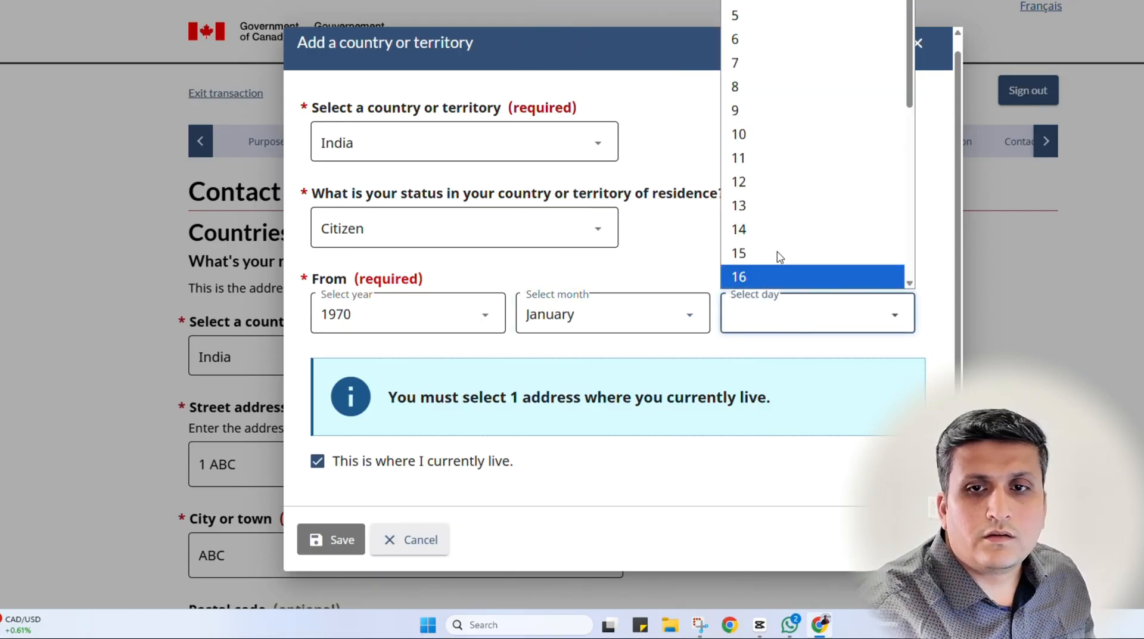
{"action": "left_click", "coordinate": [739, 2]}
{"action": "left_click", "coordinate": [683, 511]}
{"action": "left_click", "coordinate": [307, 540]}
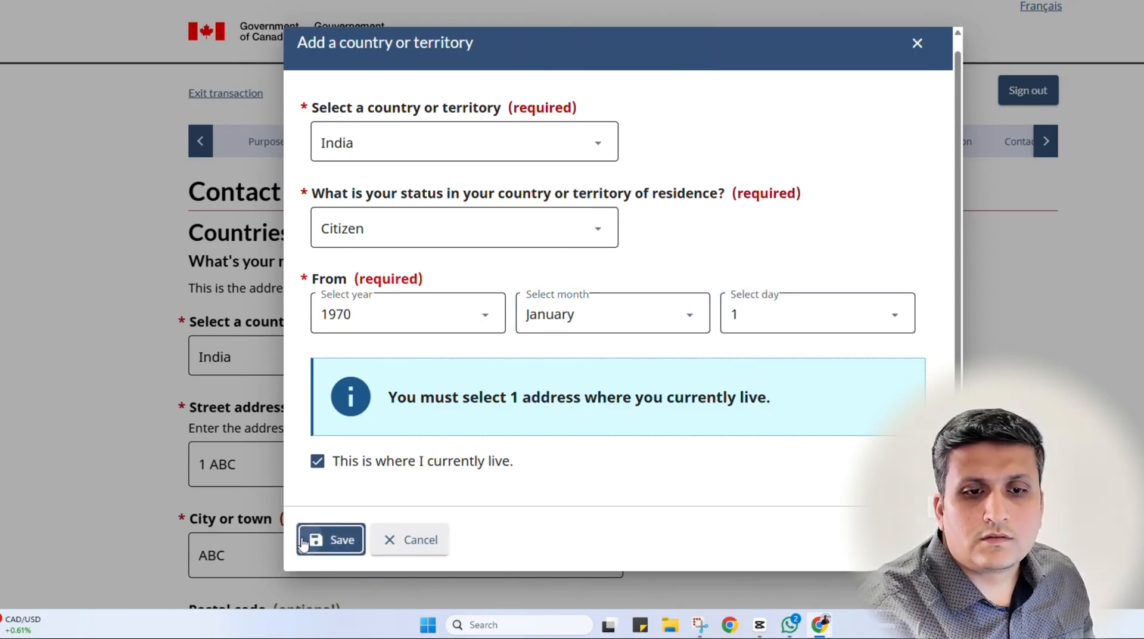
{"action": "scroll", "coordinate": [183, 463], "scroll_direction": "down", "scroll_amount": 1}
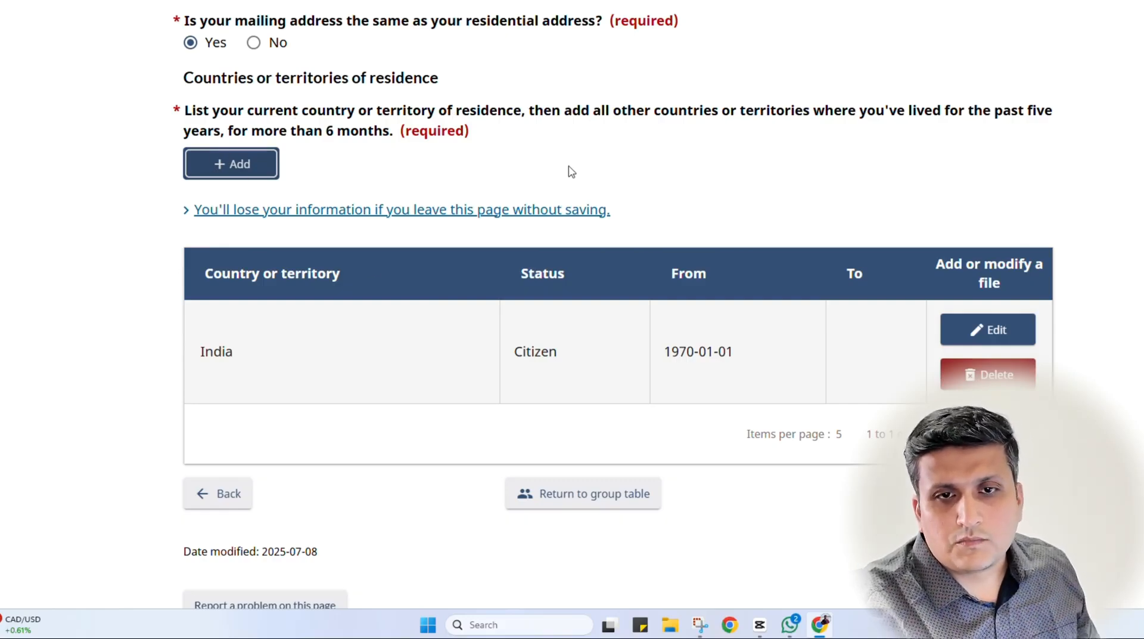
Add a new residence entry for Germany, Federal Republic Of, with Visitor status
{"action": "left_click", "coordinate": [249, 163]}
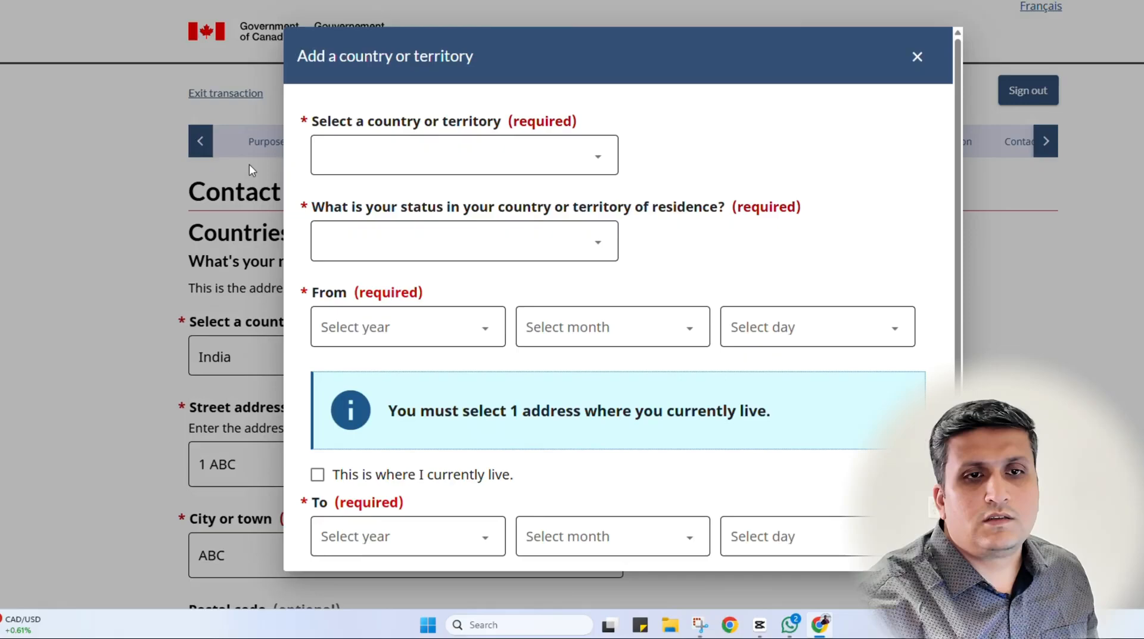
{"action": "left_click", "coordinate": [425, 155]}
{"action": "type", "text": "ger"}
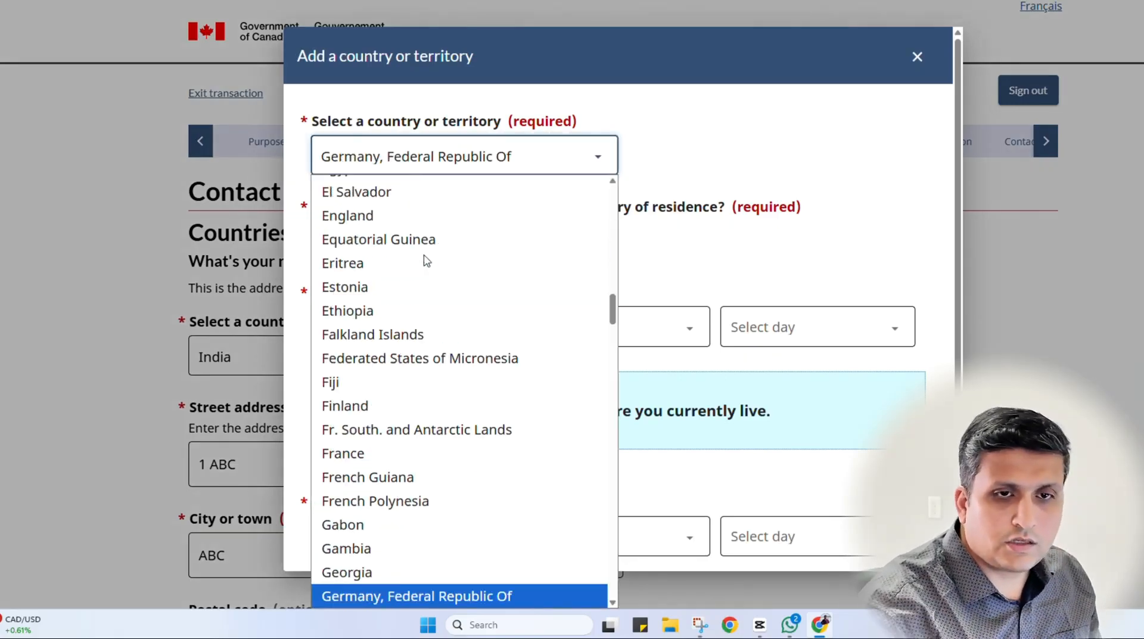
{"action": "scroll", "coordinate": [441, 545], "scroll_direction": "up", "scroll_amount": 2}
{"action": "scroll", "coordinate": [435, 459], "scroll_direction": "down", "scroll_amount": 7}
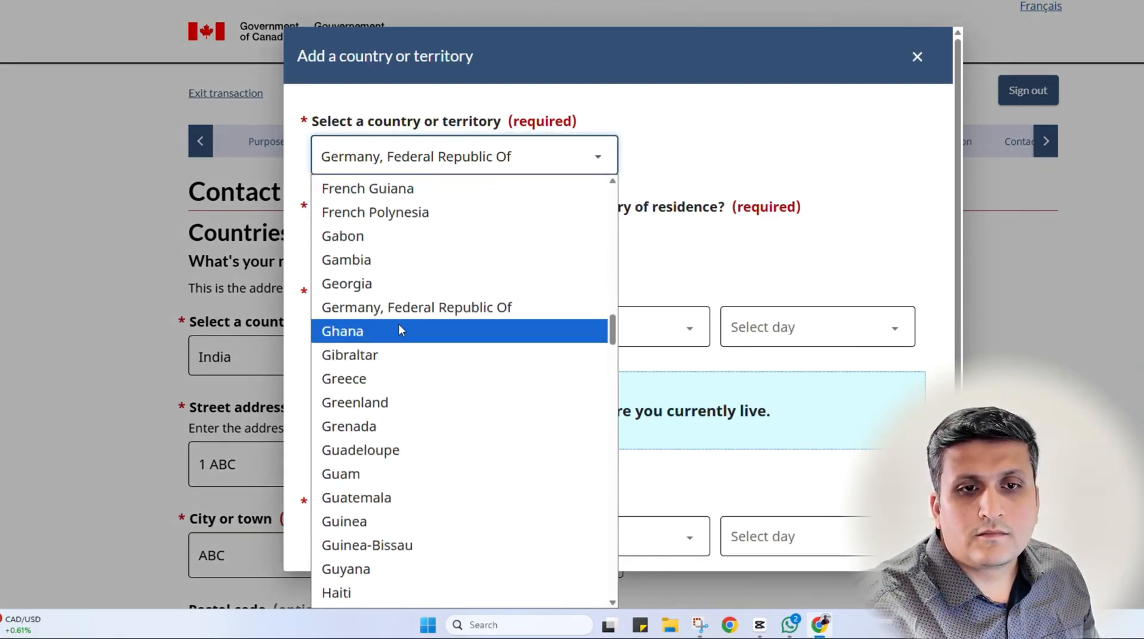
{"action": "left_click", "coordinate": [391, 307]}
{"action": "left_click", "coordinate": [400, 242]}
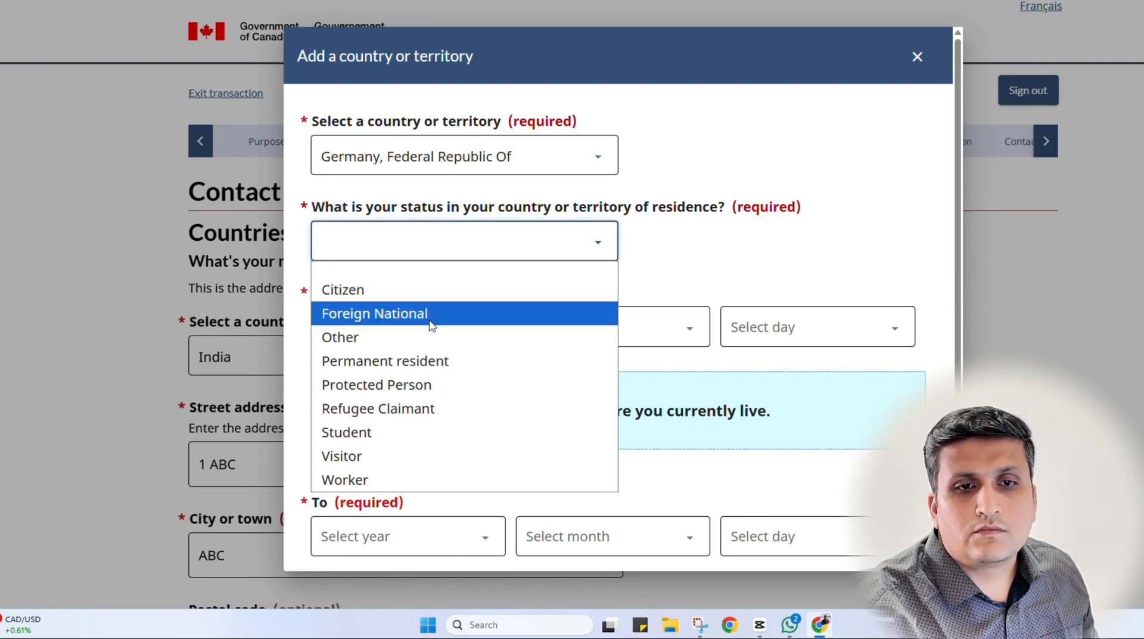
{"action": "left_click", "coordinate": [416, 459]}
Set the Germany residence start date to 2023-01-01
{"action": "left_click", "coordinate": [402, 330]}
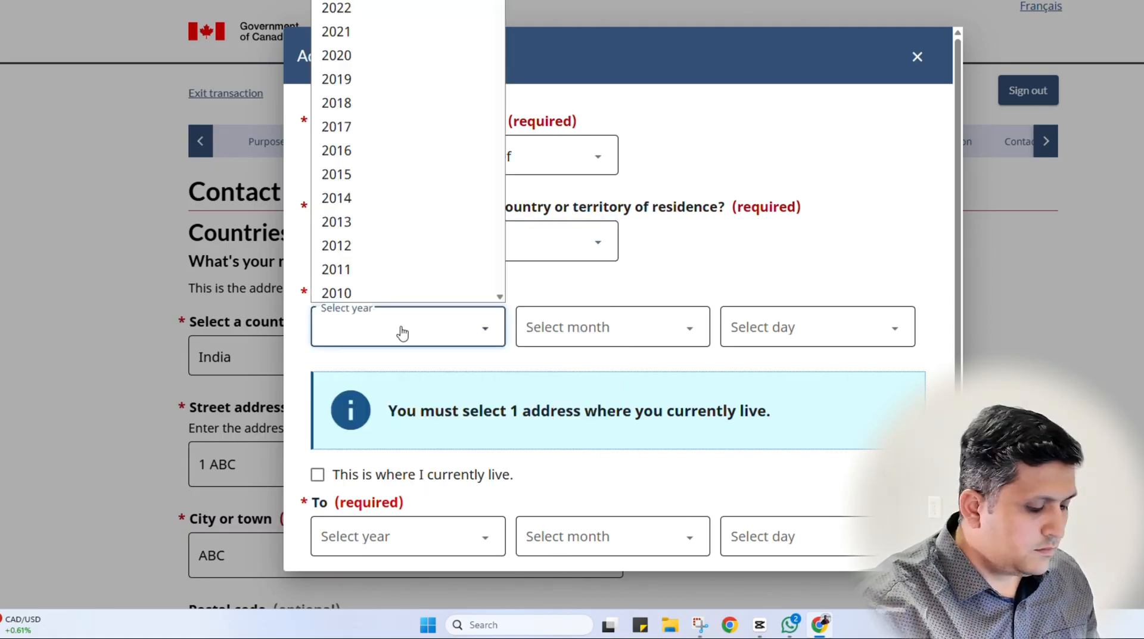
{"action": "key", "text": "Down"}
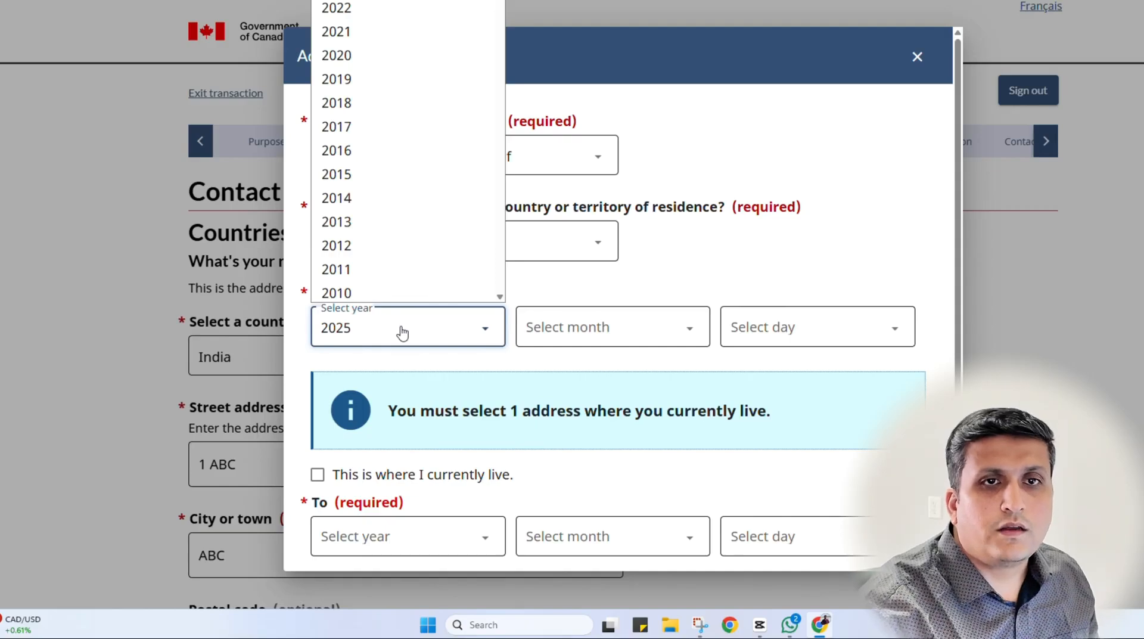
{"action": "left_click", "coordinate": [411, 1]}
{"action": "left_click", "coordinate": [577, 323]}
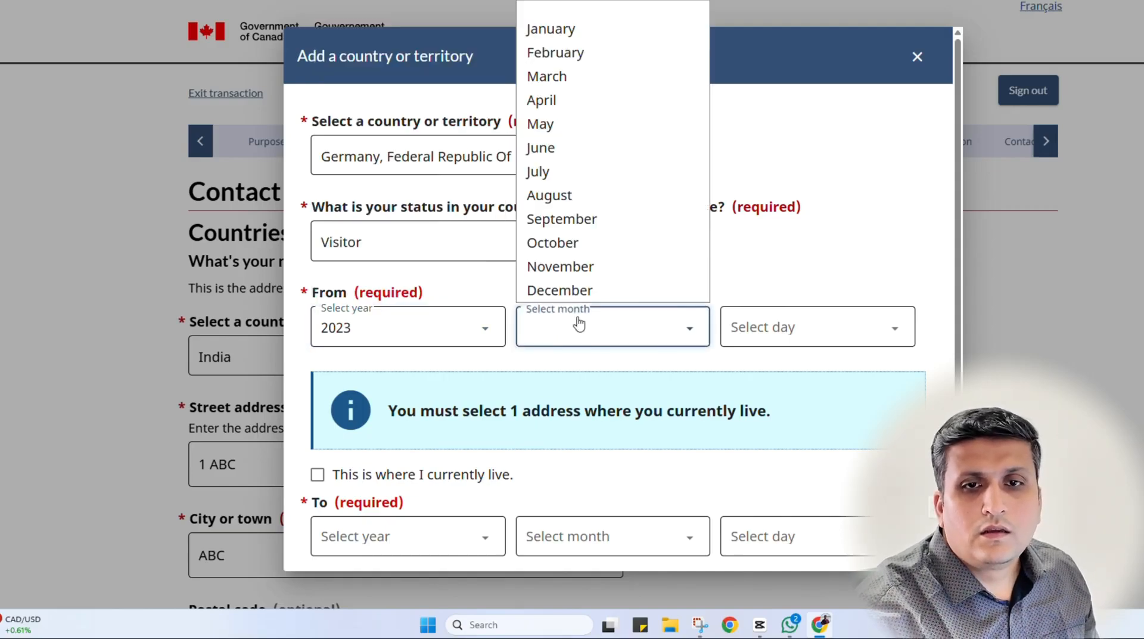
{"action": "left_click", "coordinate": [565, 32]}
{"action": "left_click", "coordinate": [775, 334]}
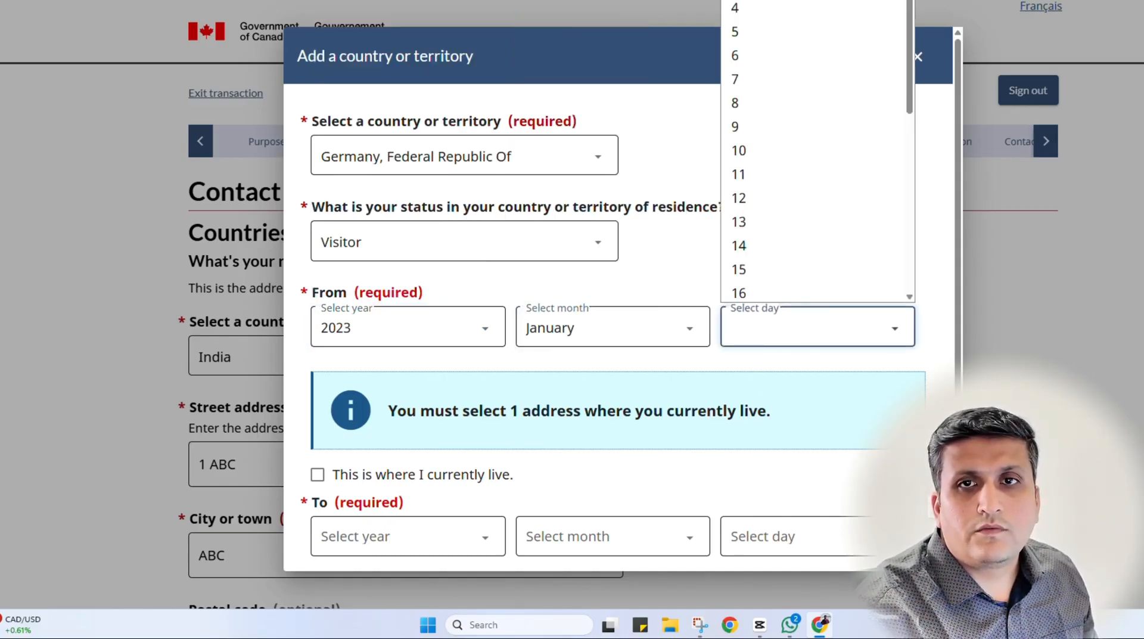
{"action": "left_click", "coordinate": [772, 1]}
{"action": "scroll", "coordinate": [405, 445], "scroll_direction": "down", "scroll_amount": 1}
Set the Germany residence end date to 2023-07-31 and save the entry
{"action": "left_click", "coordinate": [411, 467]}
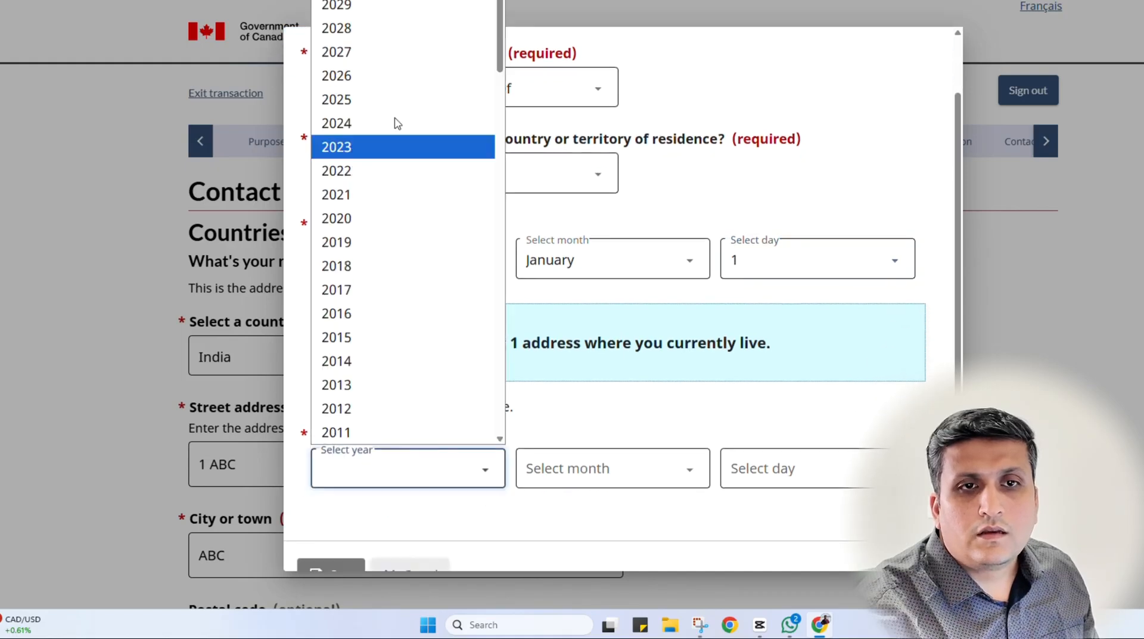
{"action": "left_click", "coordinate": [369, 147]}
{"action": "left_click", "coordinate": [611, 476]}
{"action": "left_click", "coordinate": [577, 314]}
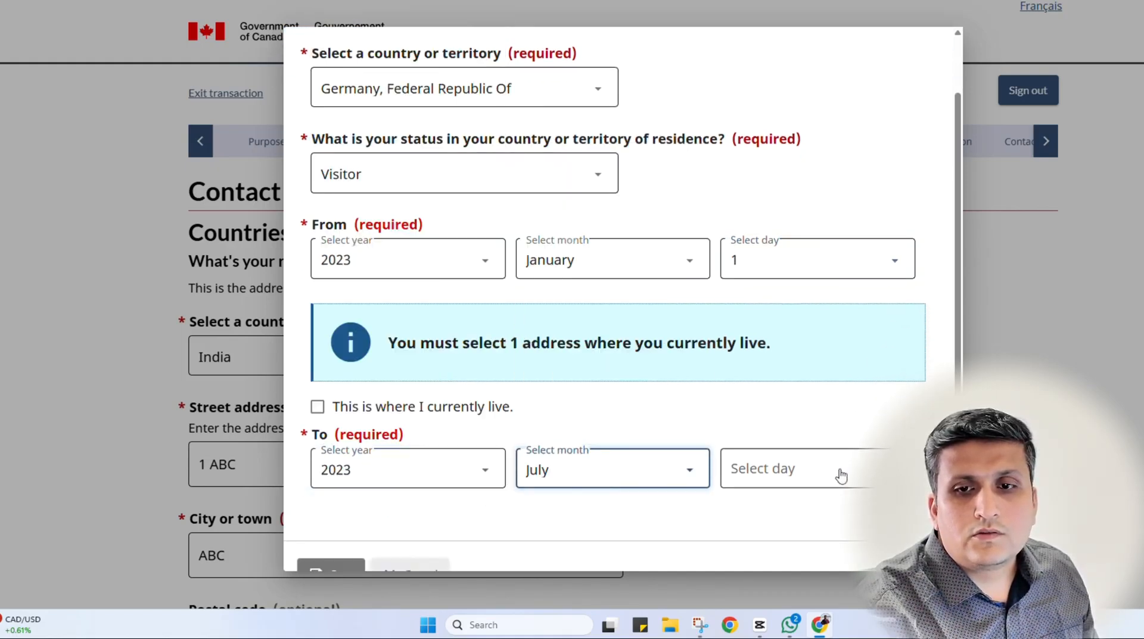
{"action": "left_click", "coordinate": [837, 470]}
{"action": "scroll", "coordinate": [792, 423], "scroll_direction": "down", "scroll_amount": 3}
{"action": "left_click", "coordinate": [791, 433]}
{"action": "scroll", "coordinate": [562, 529], "scroll_direction": "down", "scroll_amount": 1}
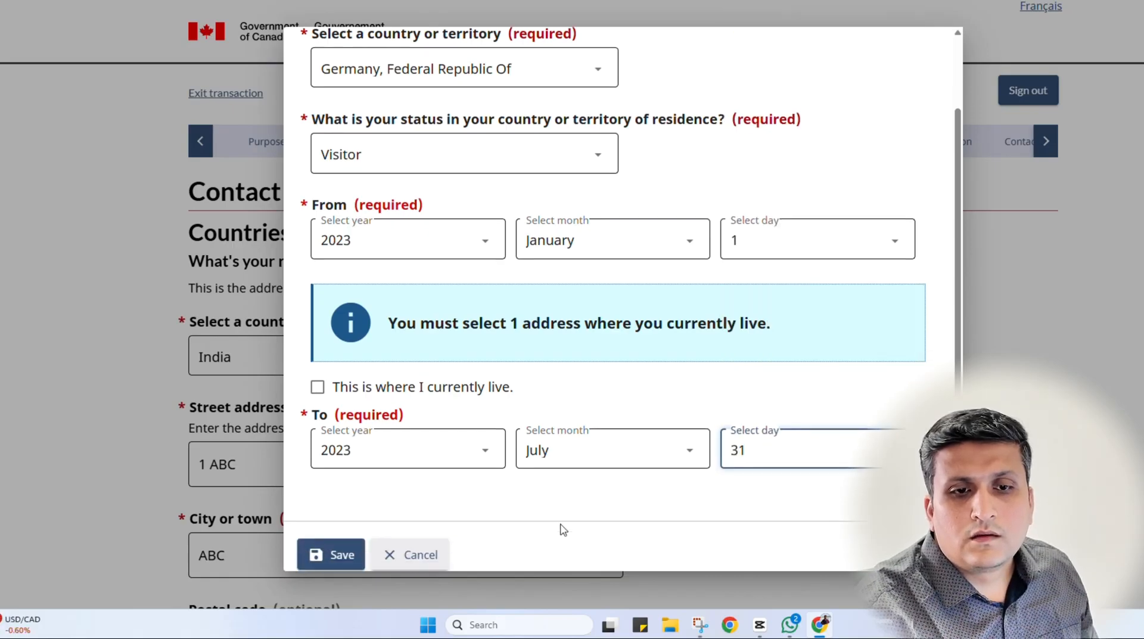
{"action": "left_click", "coordinate": [322, 538]}
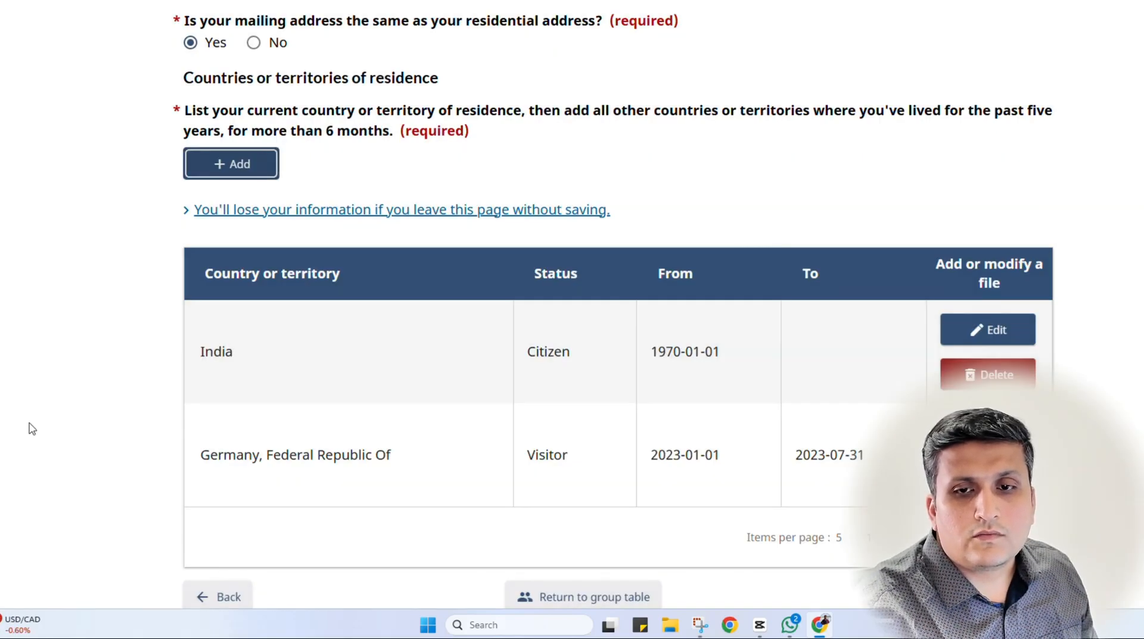
Review the India and Germany residence table, then save the country history and continue
{"action": "scroll", "coordinate": [459, 455], "scroll_direction": "down", "scroll_amount": 1}
{"action": "scroll", "coordinate": [517, 410], "scroll_direction": "up", "scroll_amount": 1}
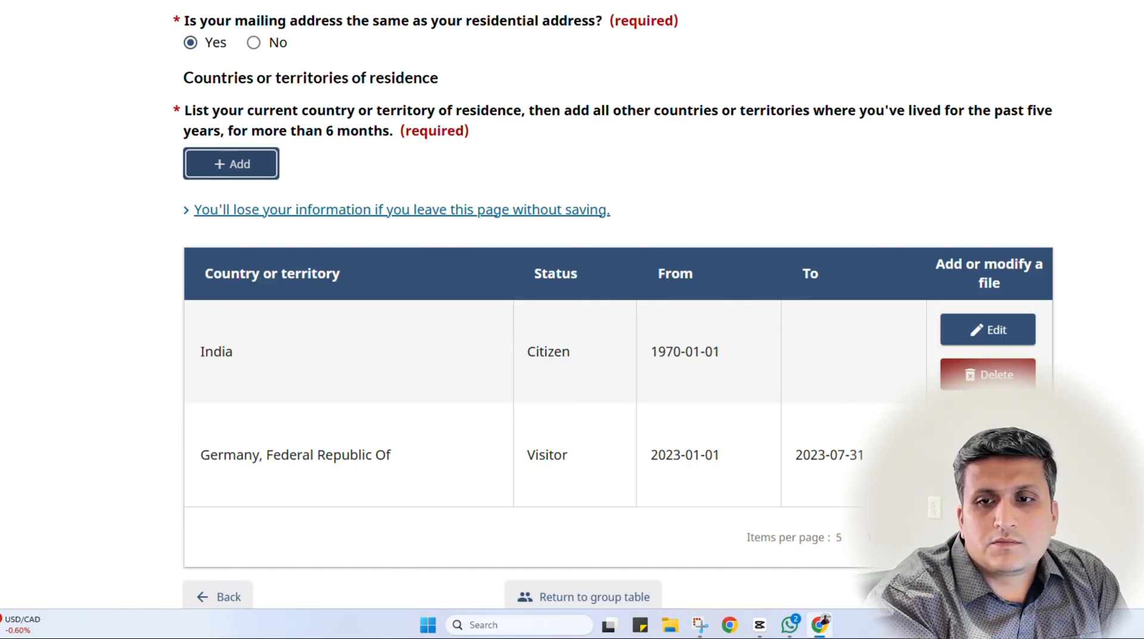
{"action": "scroll", "coordinate": [619, 358], "scroll_direction": "up", "scroll_amount": 2}
{"action": "scroll", "coordinate": [619, 357], "scroll_direction": "down", "scroll_amount": 6}
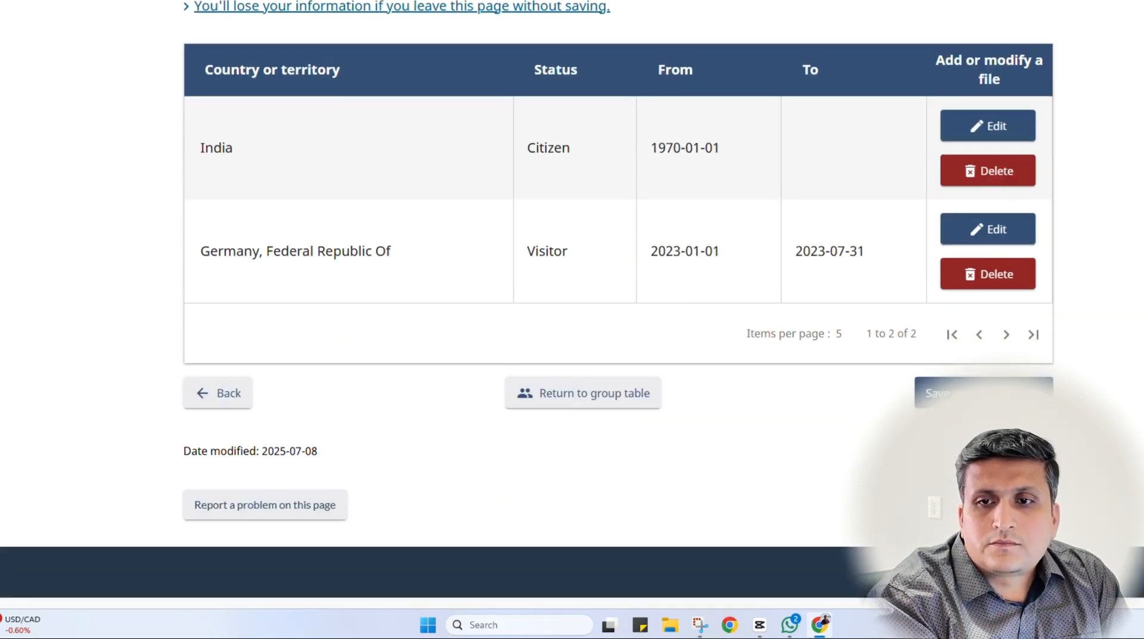
{"action": "left_click", "coordinate": [983, 392]}
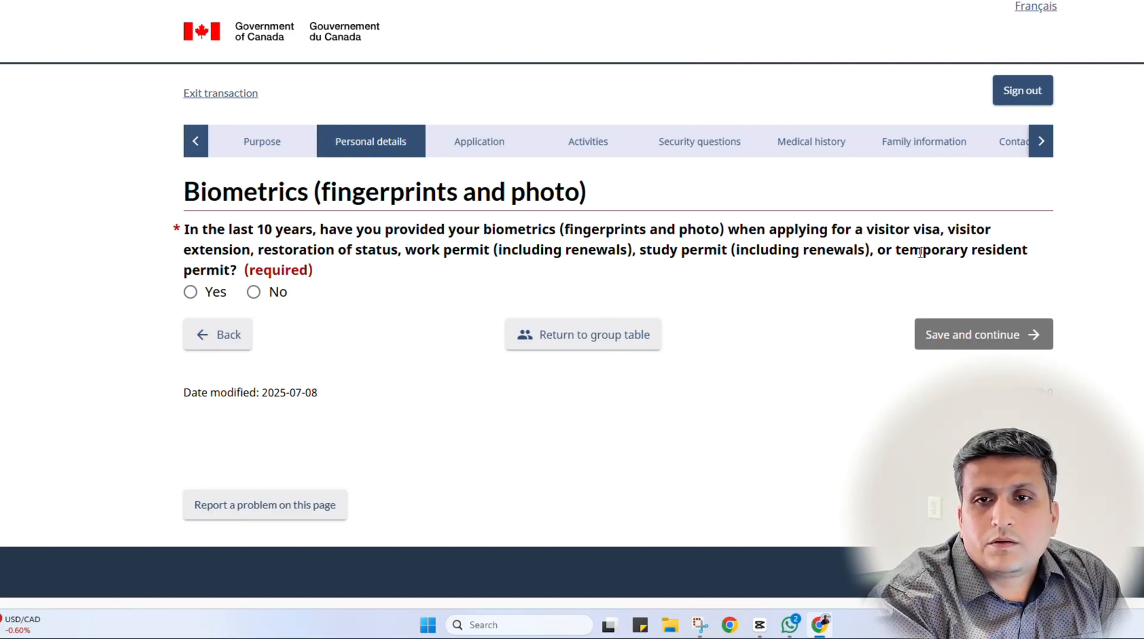
Try the Yes and re-use-biometrics options, then settle on No and save the biometrics answer
{"action": "left_click", "coordinate": [254, 292]}
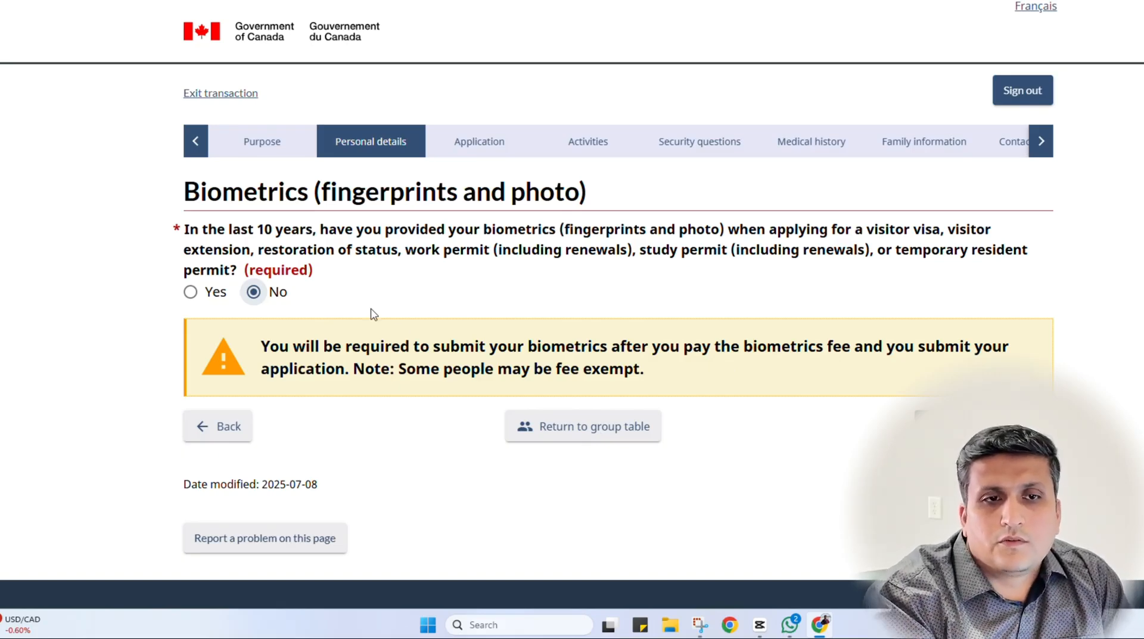
{"action": "left_click", "coordinate": [201, 297]}
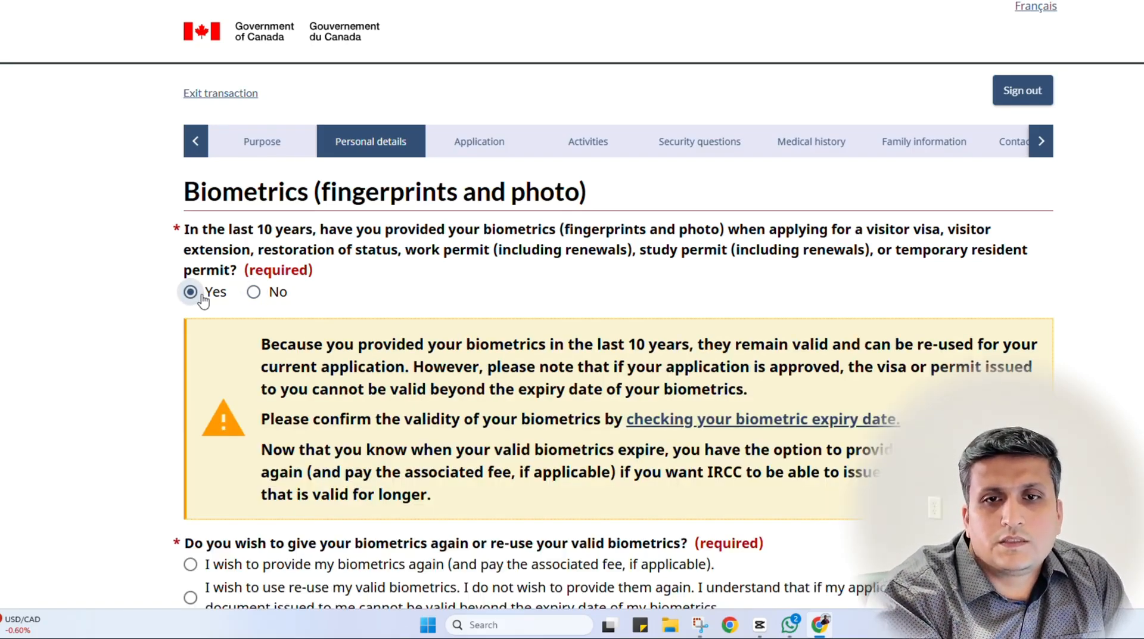
{"action": "scroll", "coordinate": [203, 300], "scroll_direction": "down", "scroll_amount": 3}
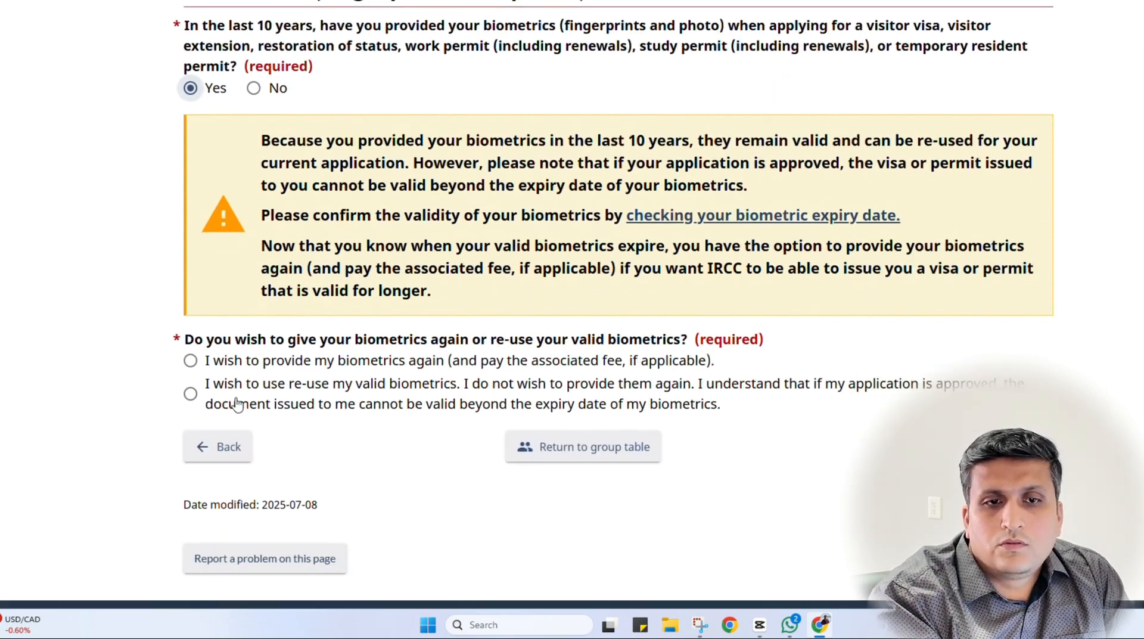
{"action": "left_click", "coordinate": [239, 386]}
{"action": "scroll", "coordinate": [768, 385], "scroll_direction": "up", "scroll_amount": 1}
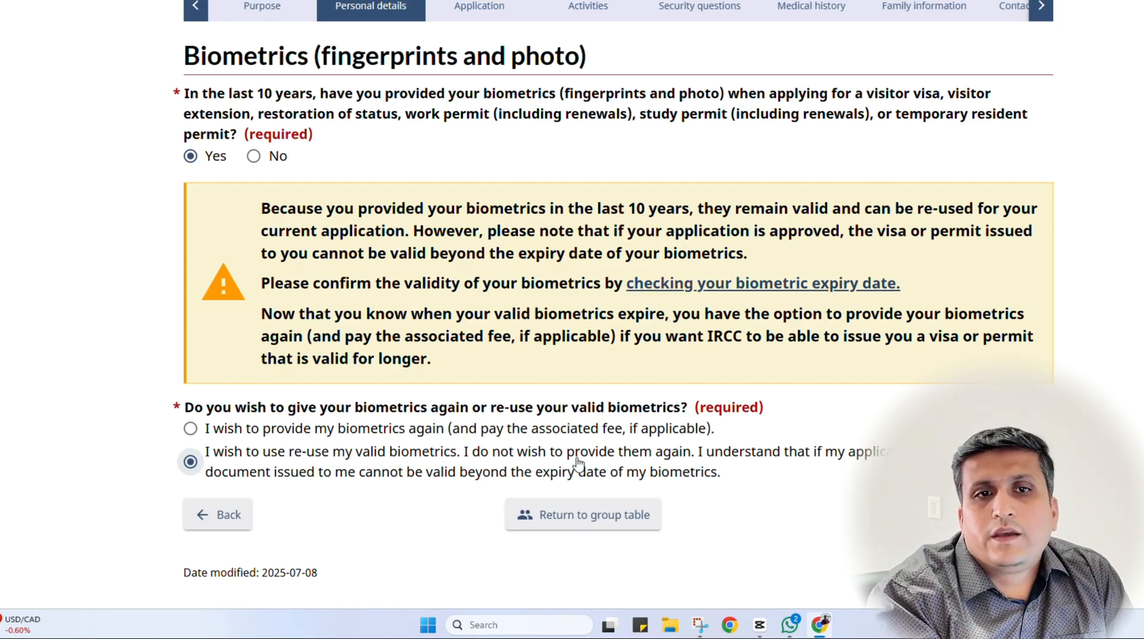
{"action": "left_click", "coordinate": [253, 156]}
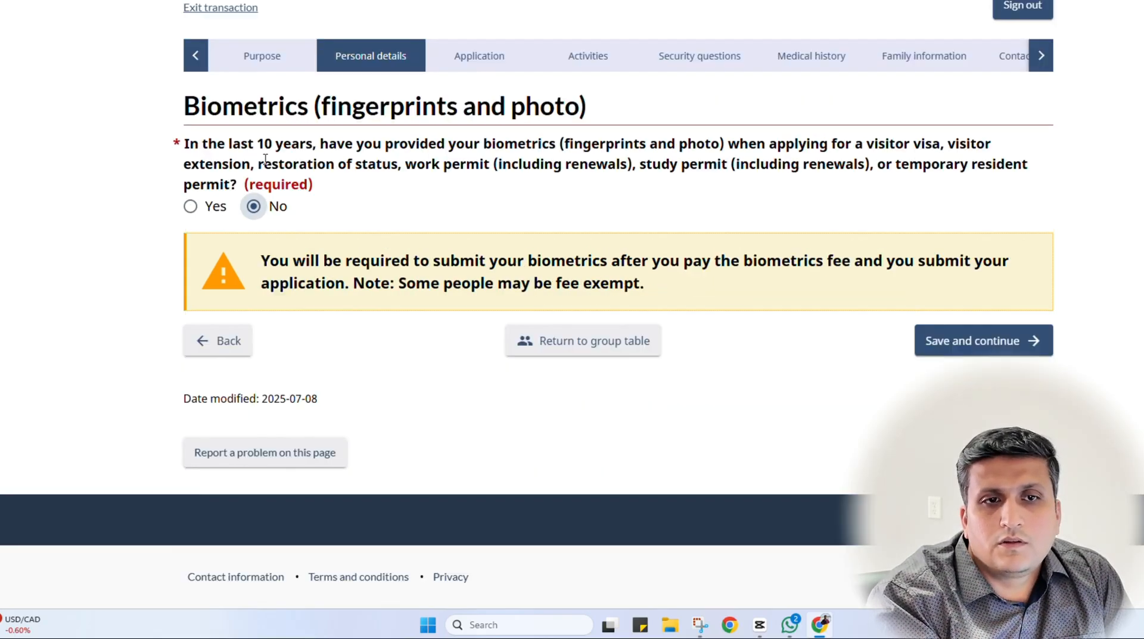
{"action": "left_click", "coordinate": [1003, 342]}
{"action": "scroll", "coordinate": [65, 280], "scroll_direction": "down", "scroll_amount": 3}
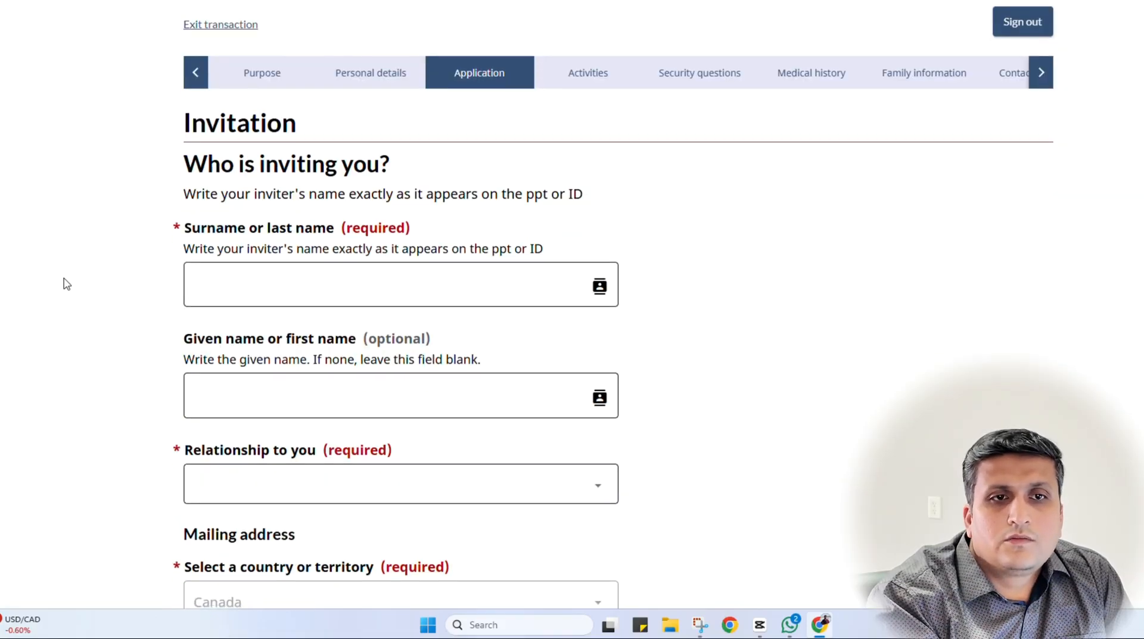
Enter the inviter's surname and set the relationship to Family member
{"action": "scroll", "coordinate": [65, 279], "scroll_direction": "down", "scroll_amount": 1}
{"action": "left_click", "coordinate": [348, 153]}
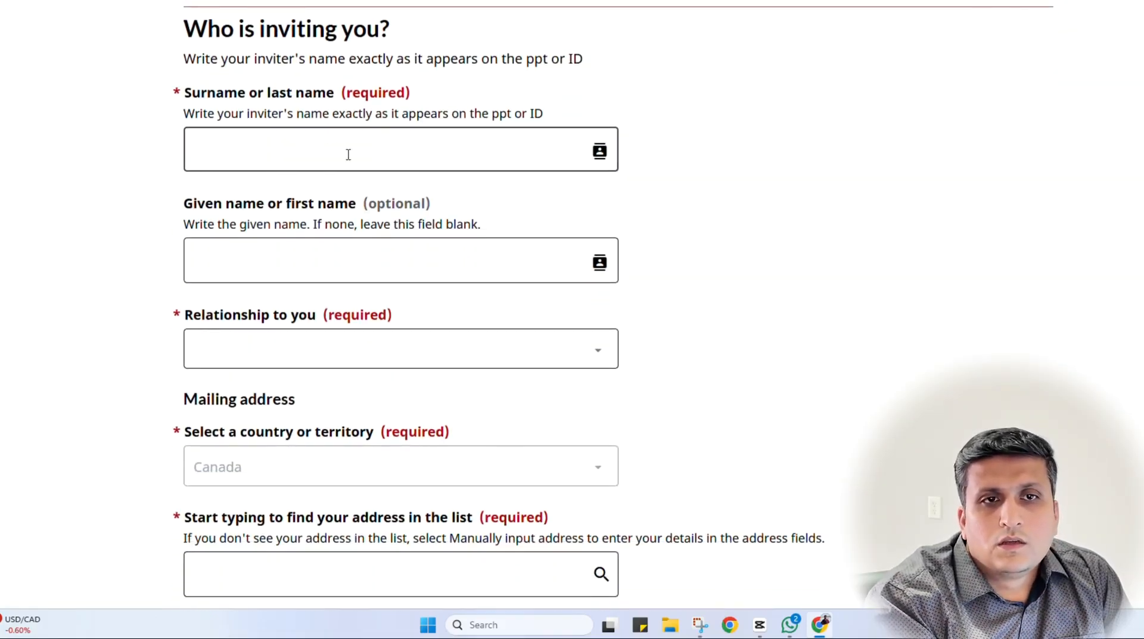
{"action": "type", "text": "ABC"}
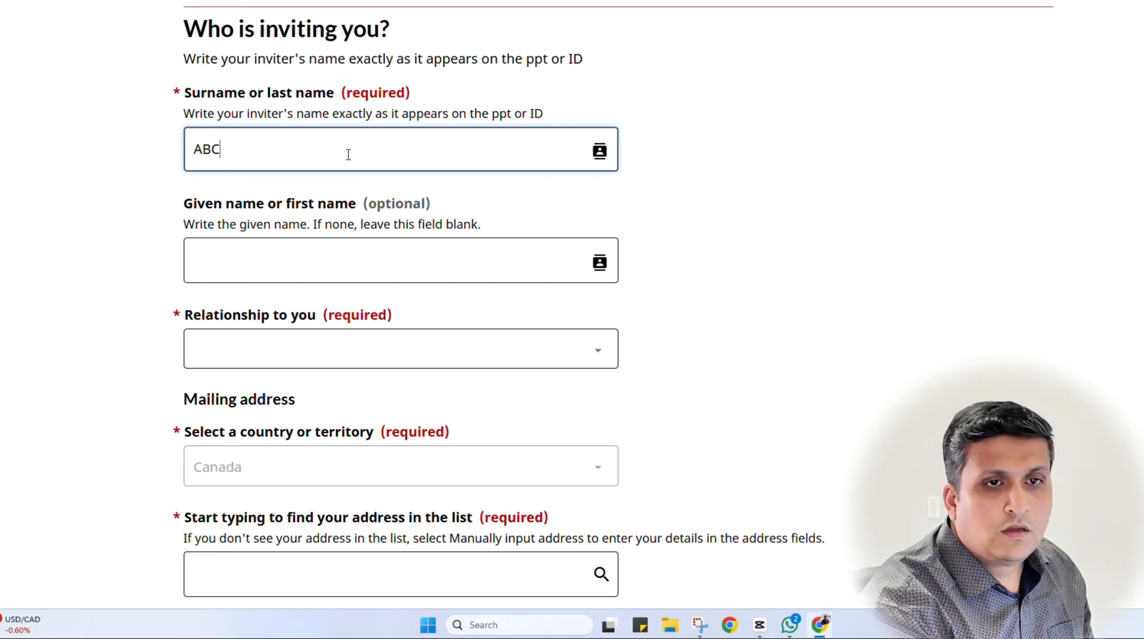
{"action": "key", "text": "Tab"}
{"action": "key", "text": "Tab"}
{"action": "key", "text": "f"}
{"action": "key", "text": "Tab"}
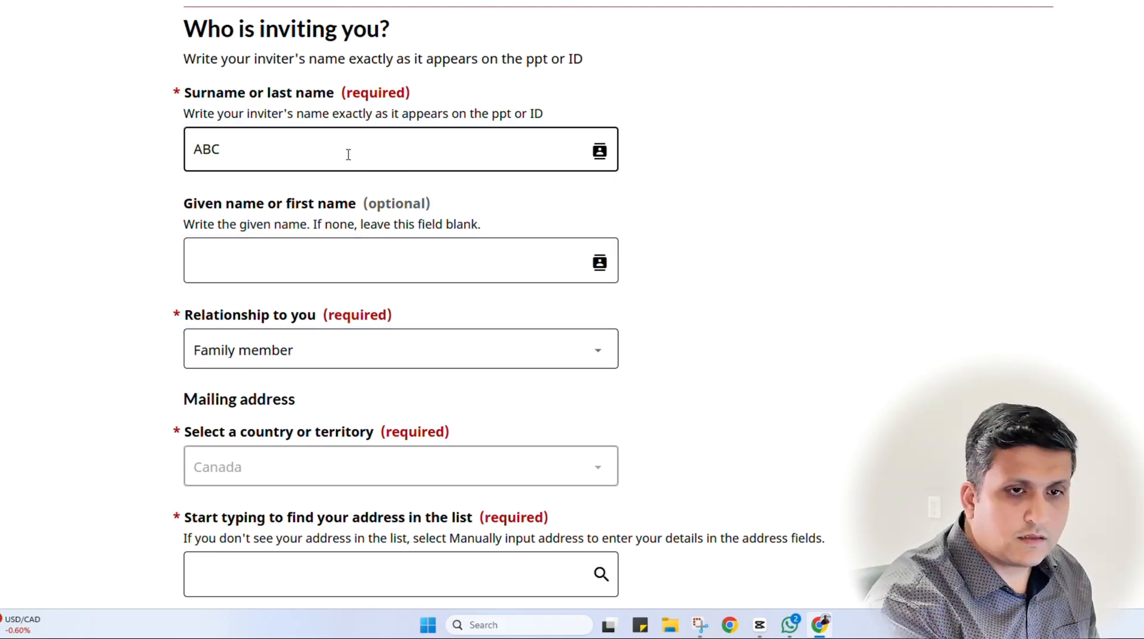
{"action": "left_click", "coordinate": [352, 349]}
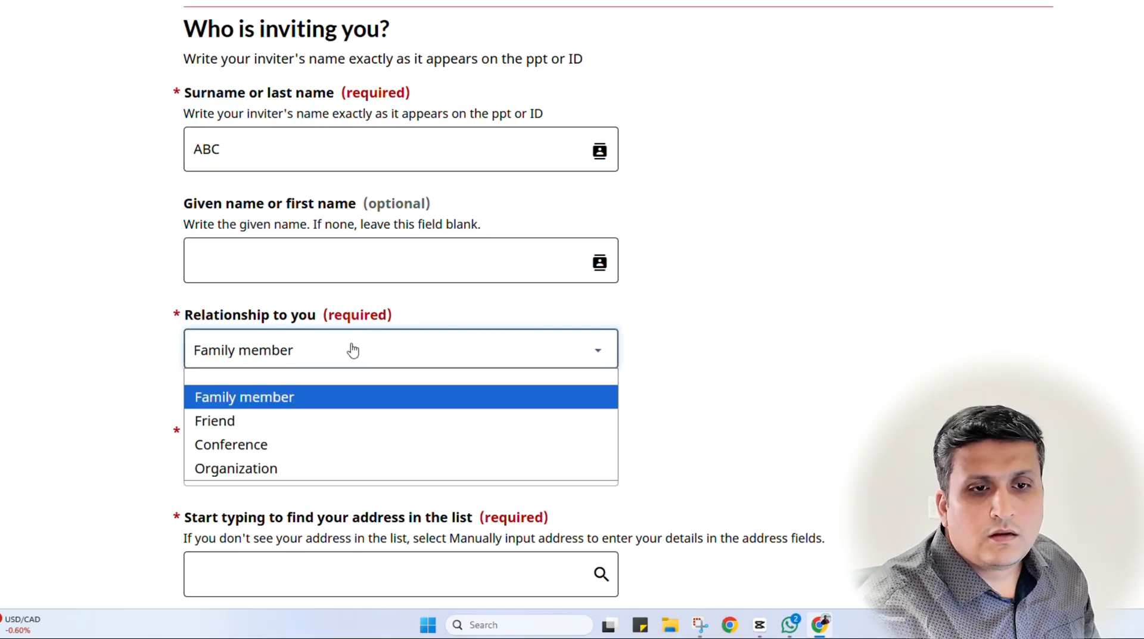
{"action": "left_click", "coordinate": [352, 350]}
Search for and select the inviter's mailing address from the suggestions
{"action": "scroll", "coordinate": [352, 349], "scroll_direction": "down", "scroll_amount": 2}
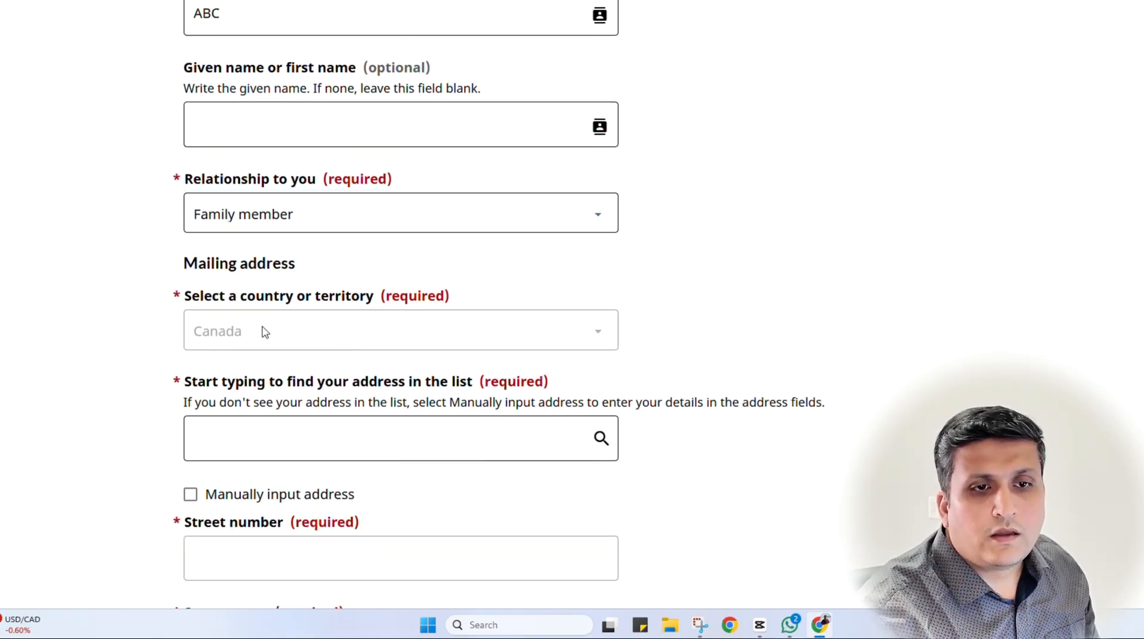
{"action": "left_click", "coordinate": [255, 444]}
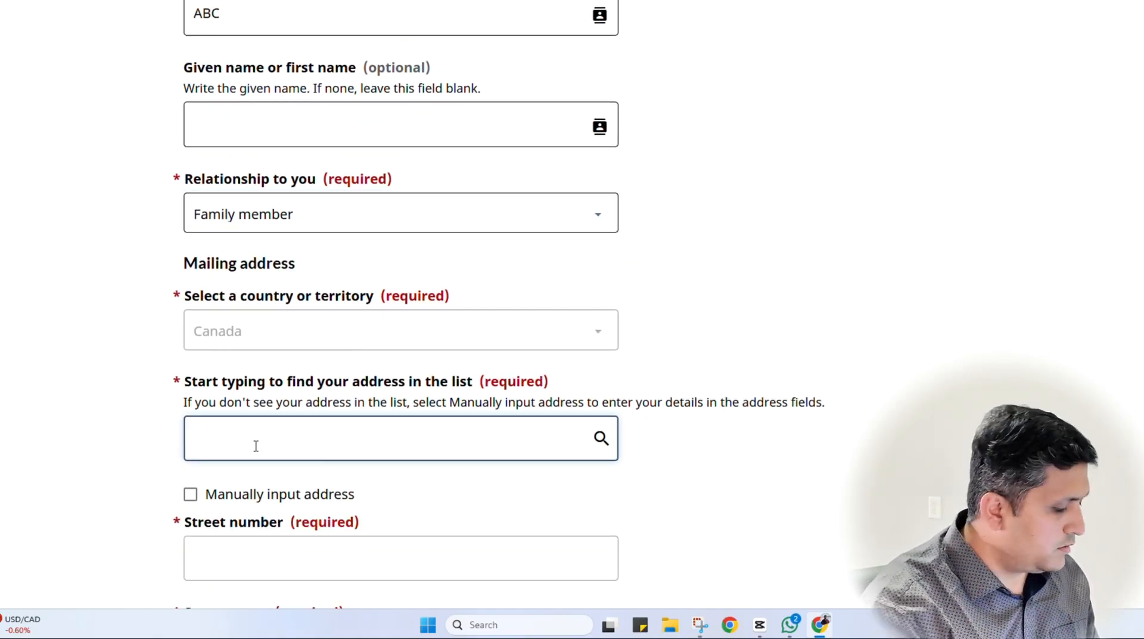
{"action": "type", "text": "torn"}
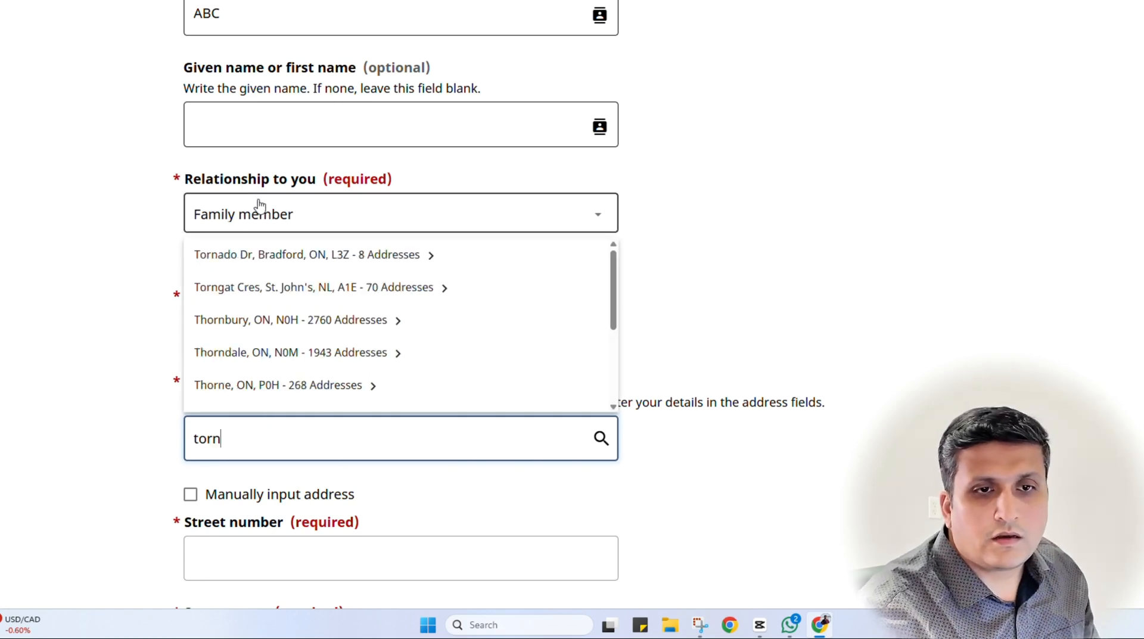
{"action": "type", "text": "to"}
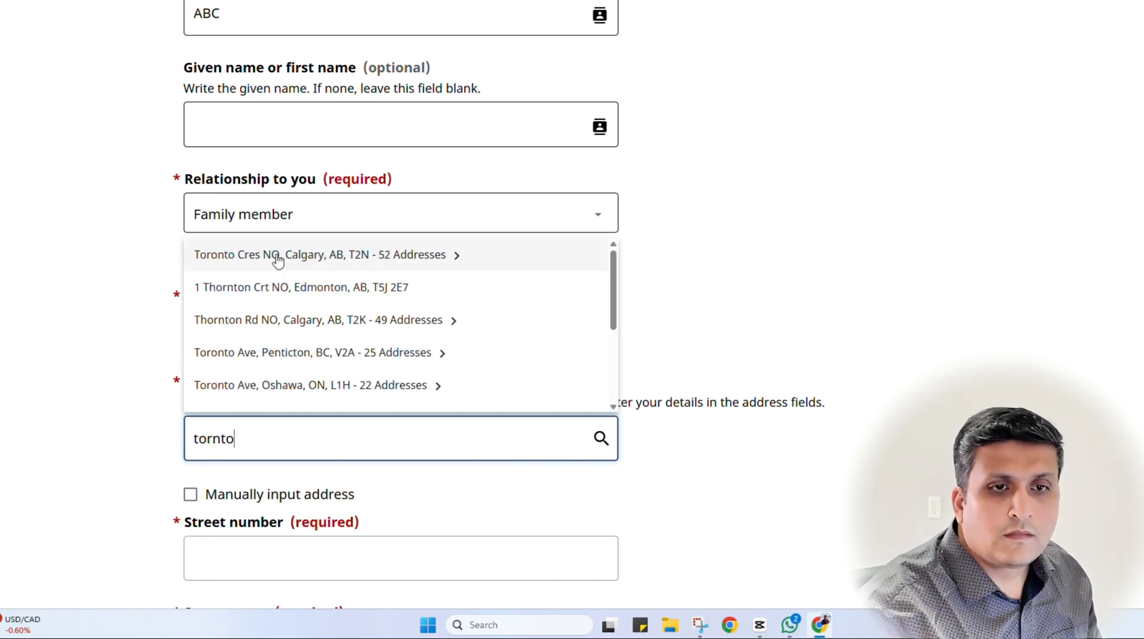
{"action": "left_click", "coordinate": [278, 259]}
{"action": "left_click", "coordinate": [216, 255]}
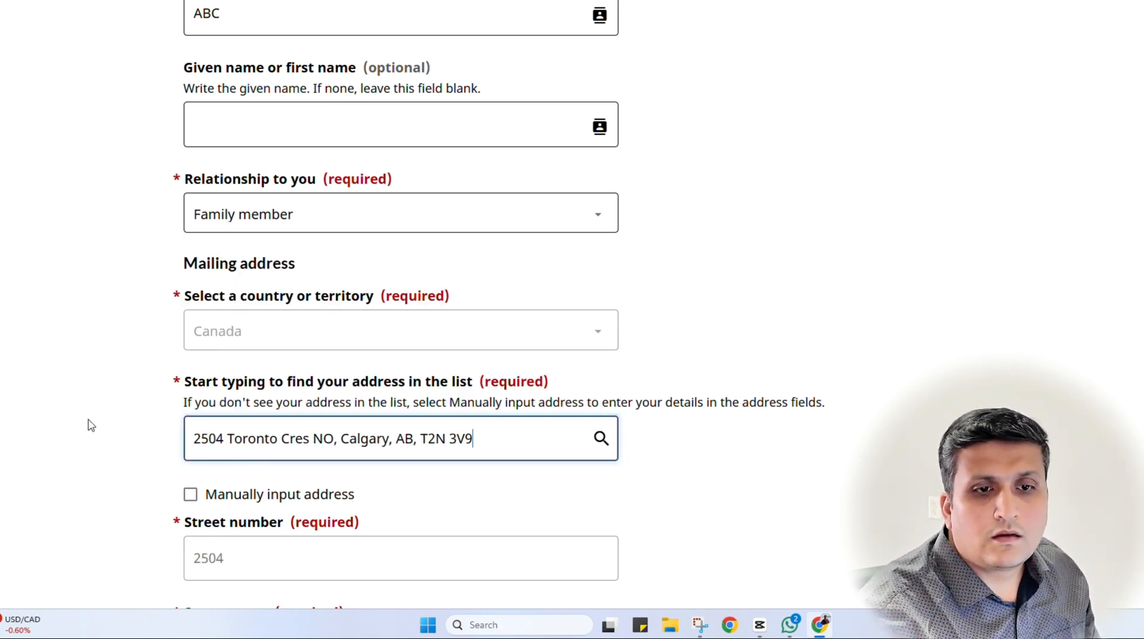
Enter the inviter's cellular phone number as a Canada or U.S. number
{"action": "scroll", "coordinate": [90, 425], "scroll_direction": "down", "scroll_amount": 15}
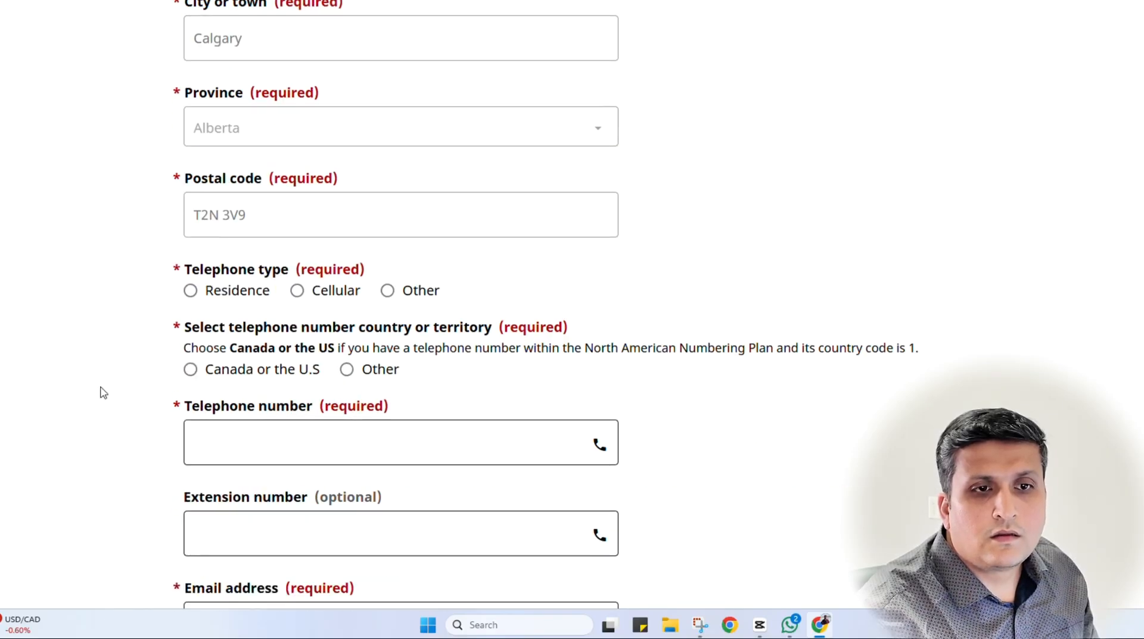
{"action": "left_click", "coordinate": [331, 291]}
{"action": "scroll", "coordinate": [237, 417], "scroll_direction": "down", "scroll_amount": 3}
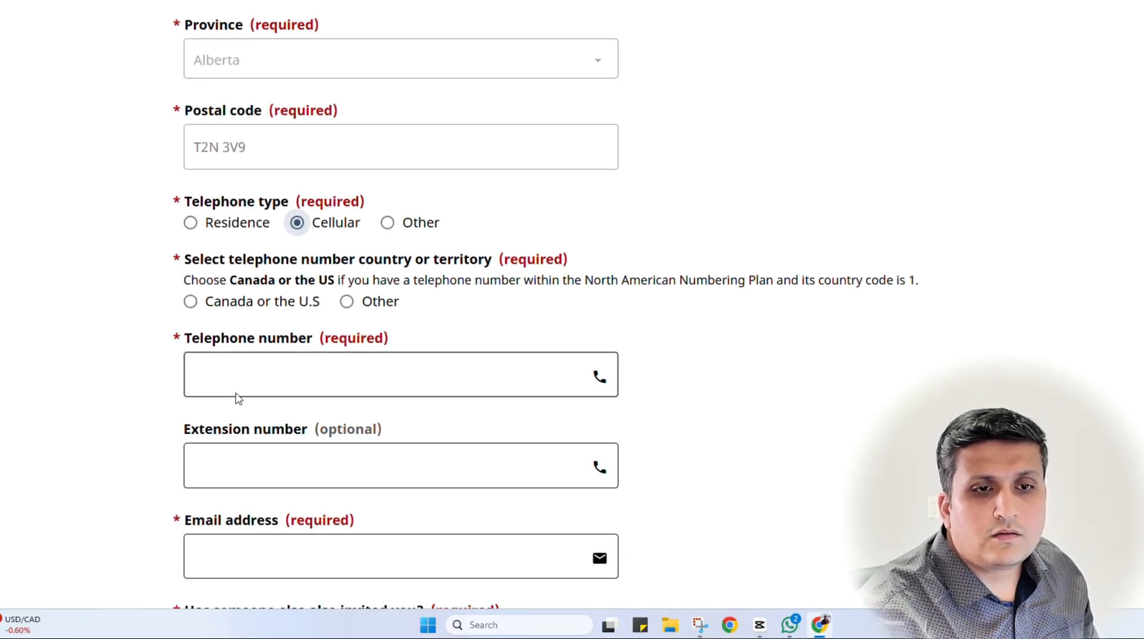
{"action": "left_click", "coordinate": [239, 247]}
{"action": "left_click", "coordinate": [190, 165]}
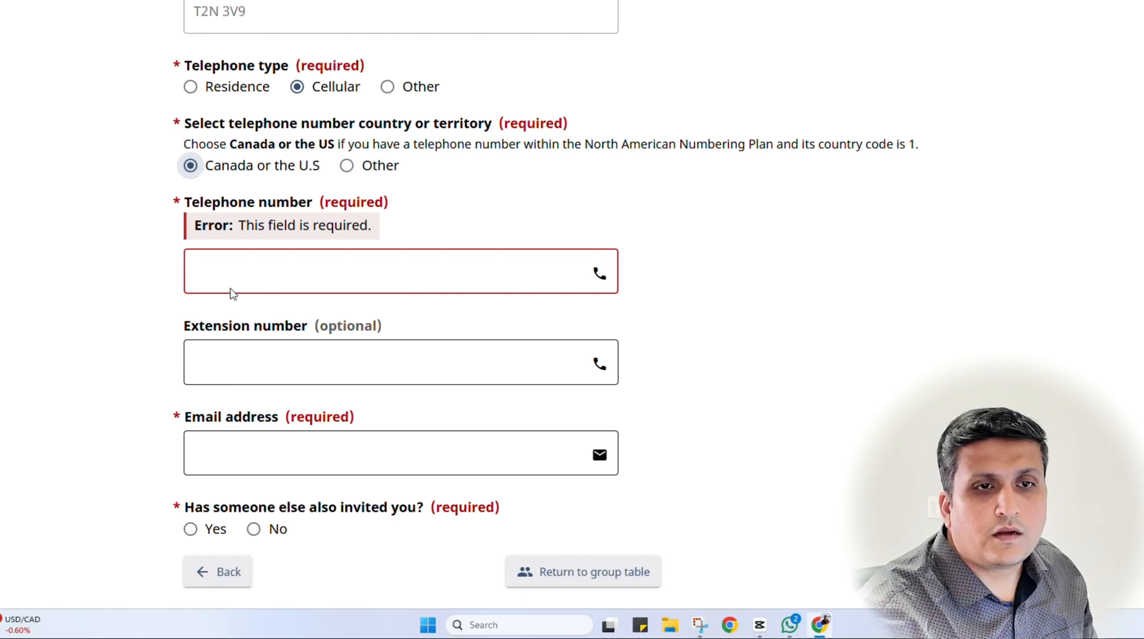
{"action": "left_click", "coordinate": [488, 278]}
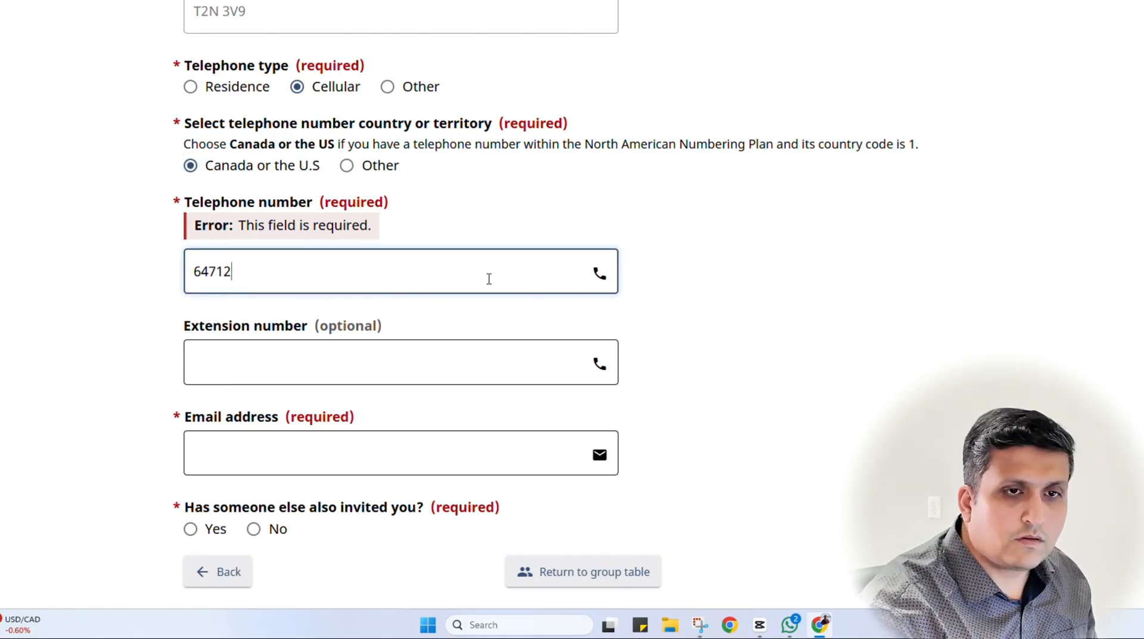
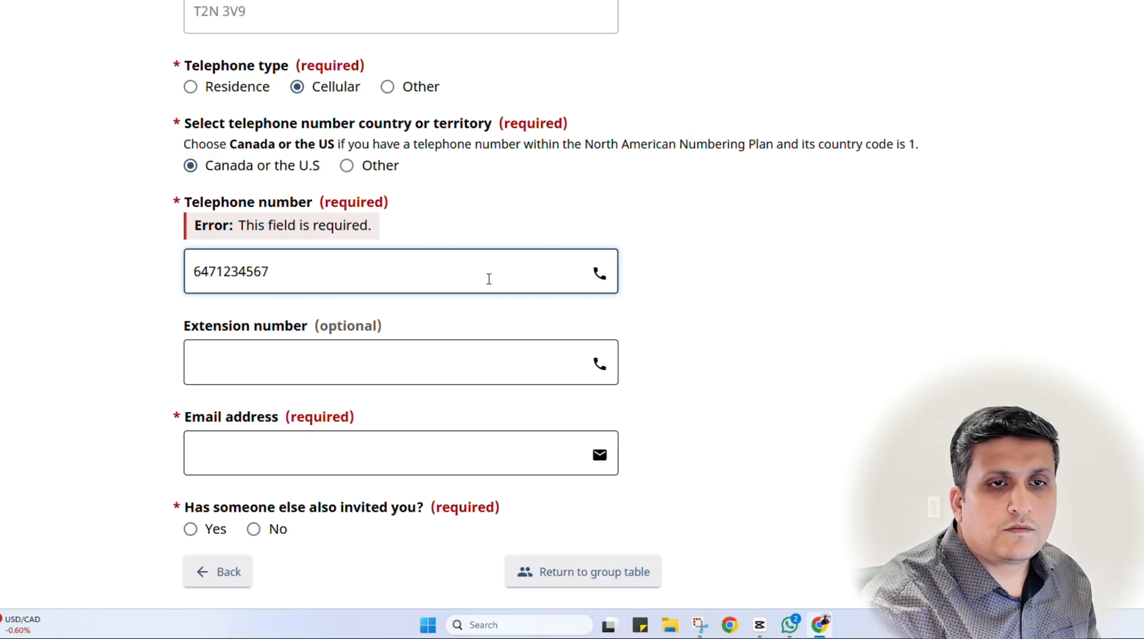
{"action": "left_click", "coordinate": [104, 361]}
Fill in the inviter's e-mail address
{"action": "scroll", "coordinate": [97, 350], "scroll_direction": "down", "scroll_amount": 2}
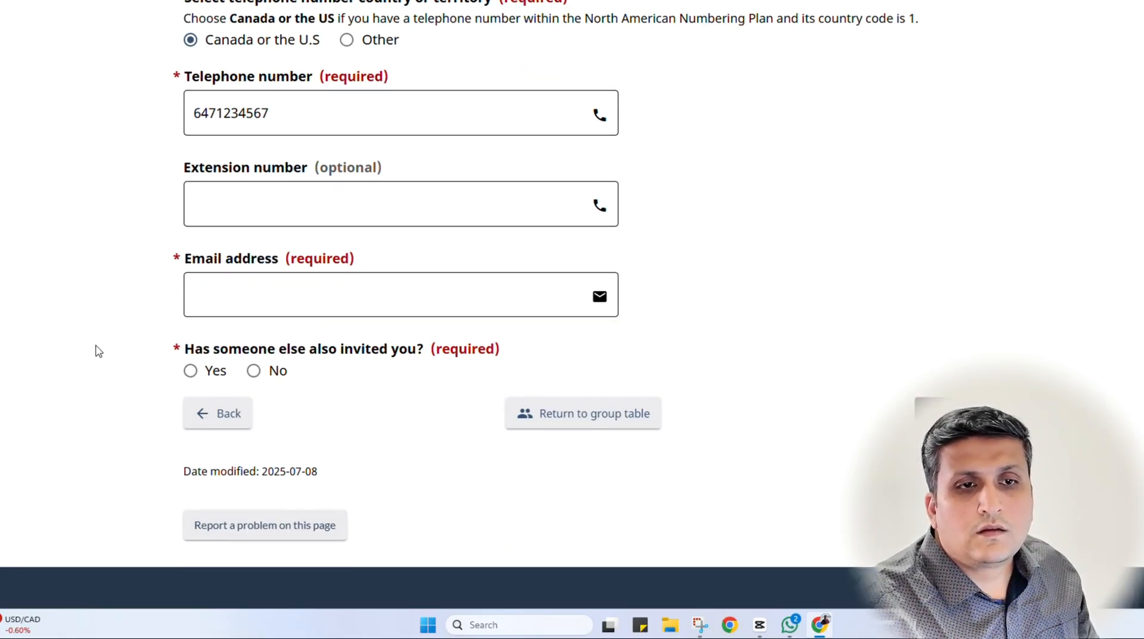
{"action": "left_click", "coordinate": [340, 277]}
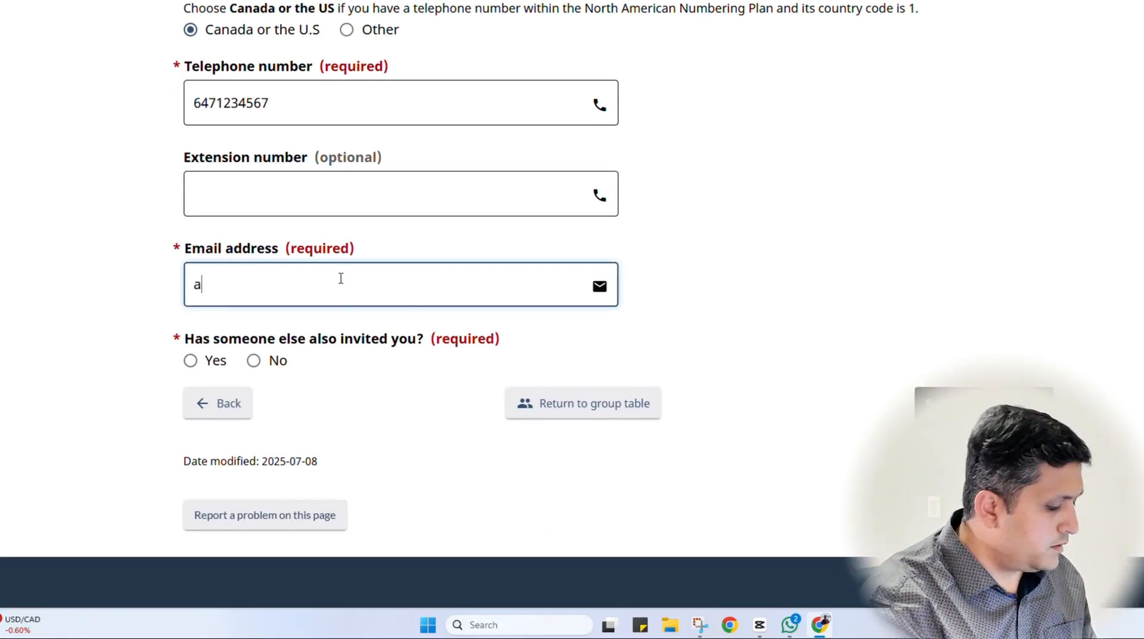
{"action": "type", "text": "abc@gm"}
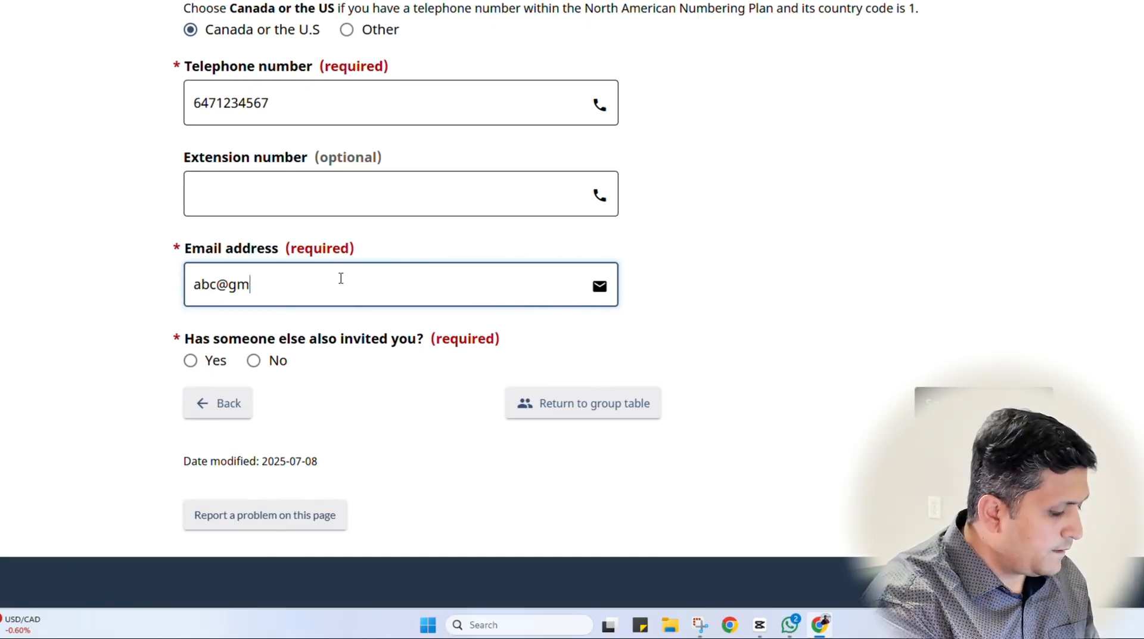
{"action": "type", "text": "ail.com"}
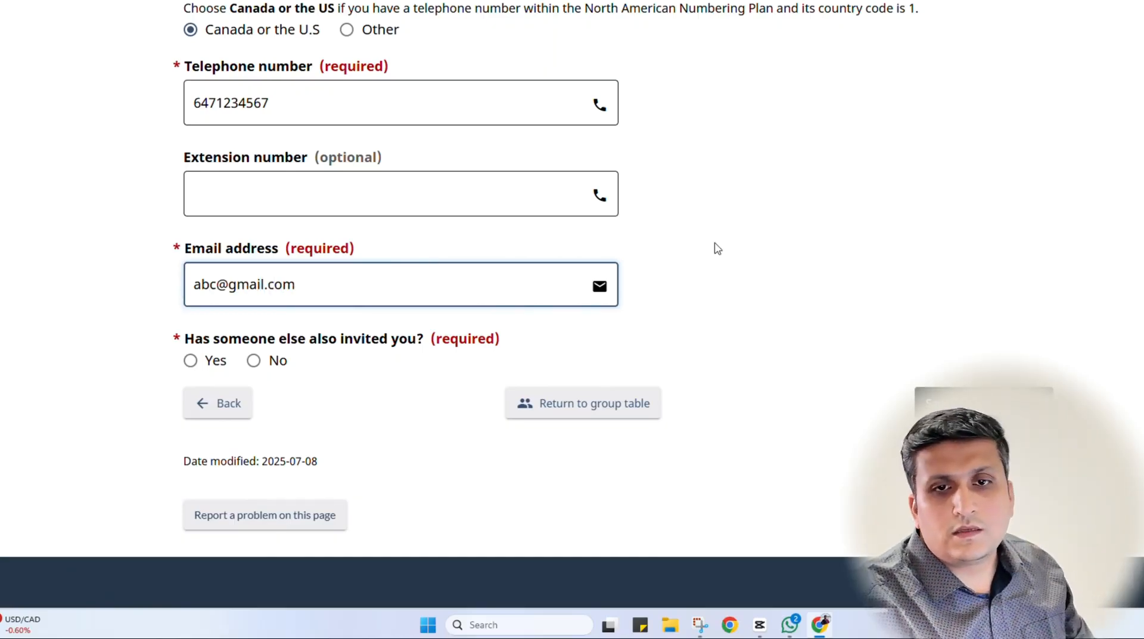
{"action": "scroll", "coordinate": [725, 250], "scroll_direction": "up", "scroll_amount": 8}
{"action": "scroll", "coordinate": [725, 250], "scroll_direction": "up", "scroll_amount": 14}
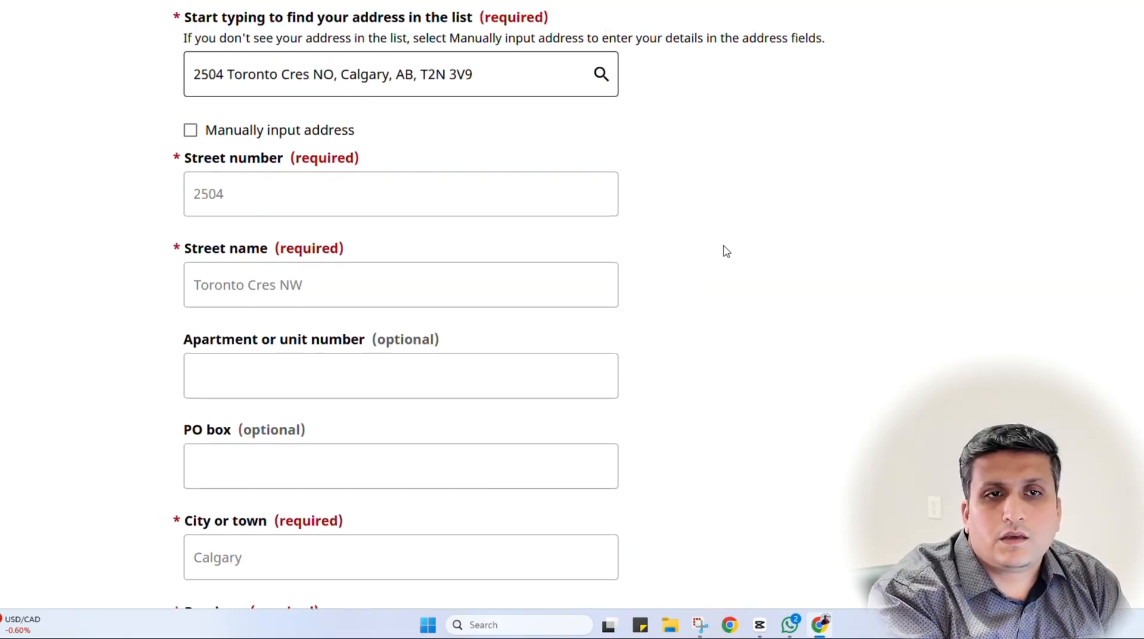
{"action": "scroll", "coordinate": [725, 250], "scroll_direction": "down", "scroll_amount": 15}
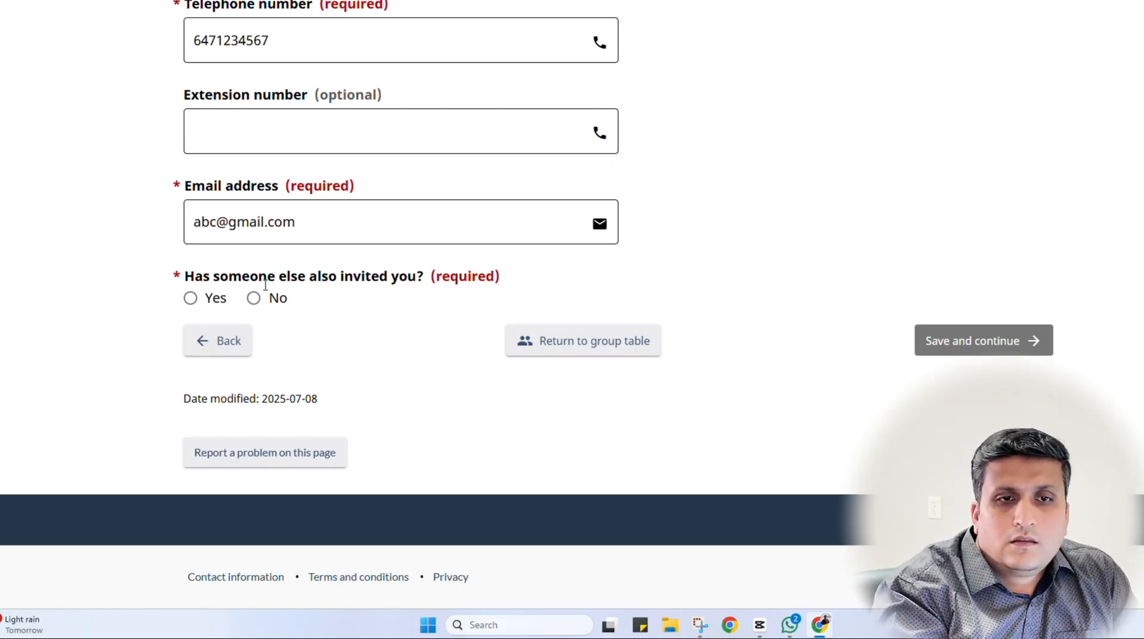
Answer No to anyone else also inviting the applicant and save the Invitation page
{"action": "left_click", "coordinate": [211, 298]}
{"action": "scroll", "coordinate": [120, 294], "scroll_direction": "down", "scroll_amount": 1}
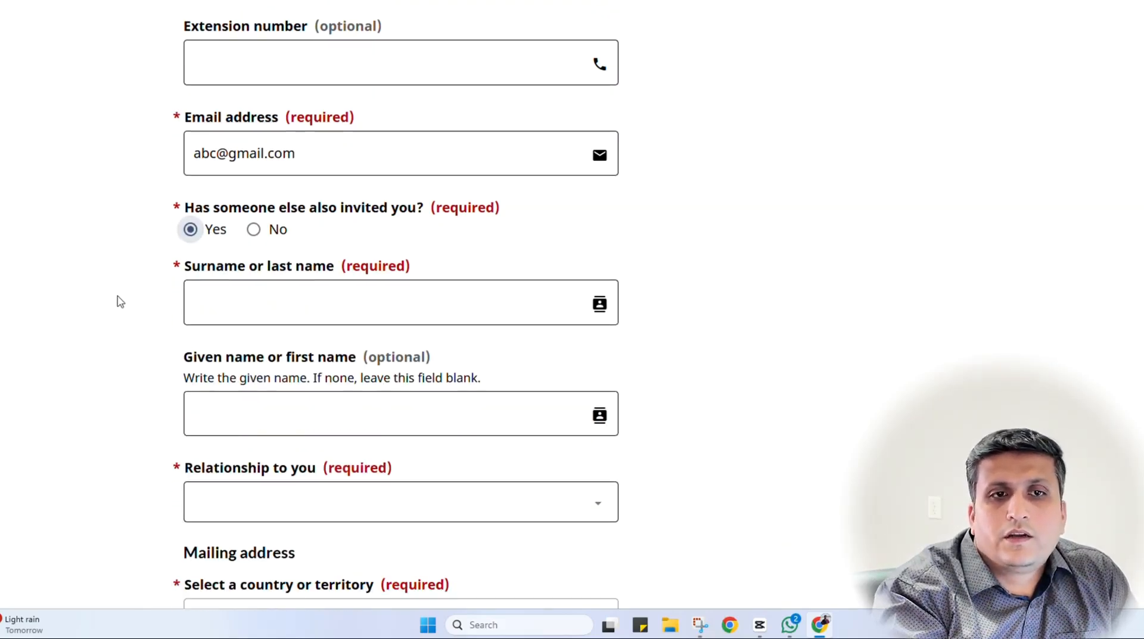
{"action": "scroll", "coordinate": [118, 300], "scroll_direction": "down", "scroll_amount": 2}
{"action": "scroll", "coordinate": [115, 298], "scroll_direction": "down", "scroll_amount": 3}
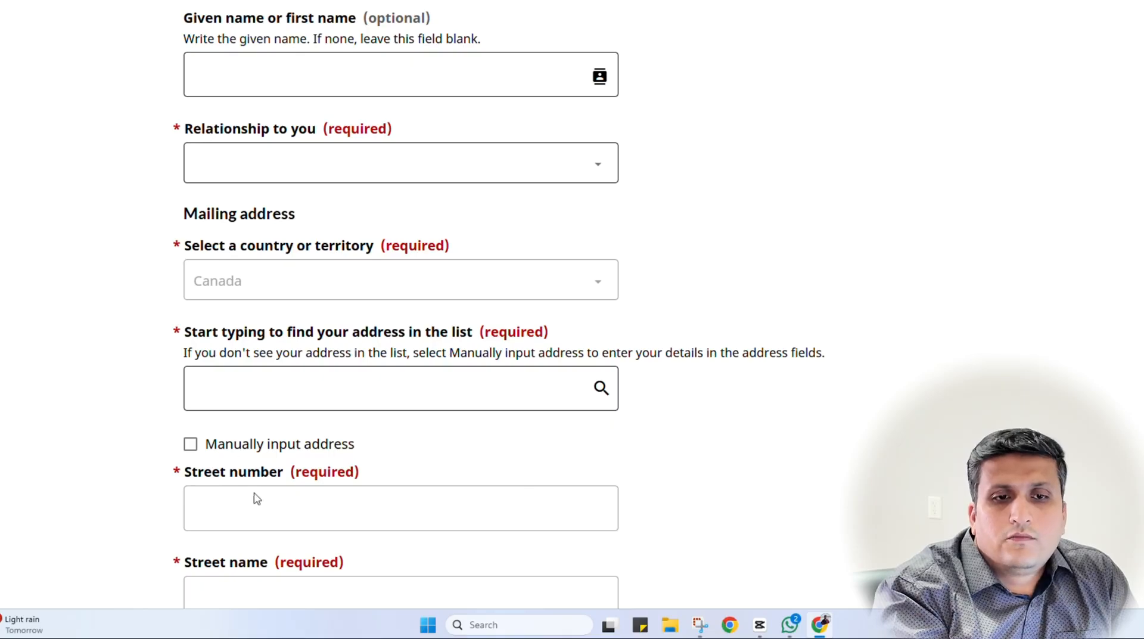
{"action": "scroll", "coordinate": [257, 500], "scroll_direction": "down", "scroll_amount": 8}
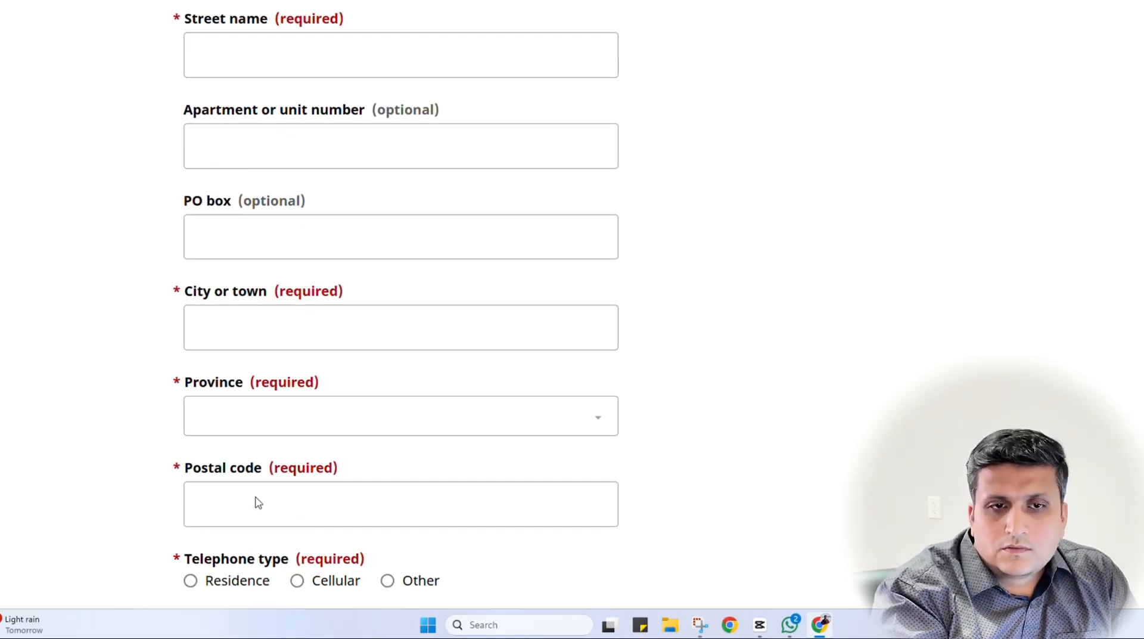
{"action": "scroll", "coordinate": [257, 502], "scroll_direction": "up", "scroll_amount": 15}
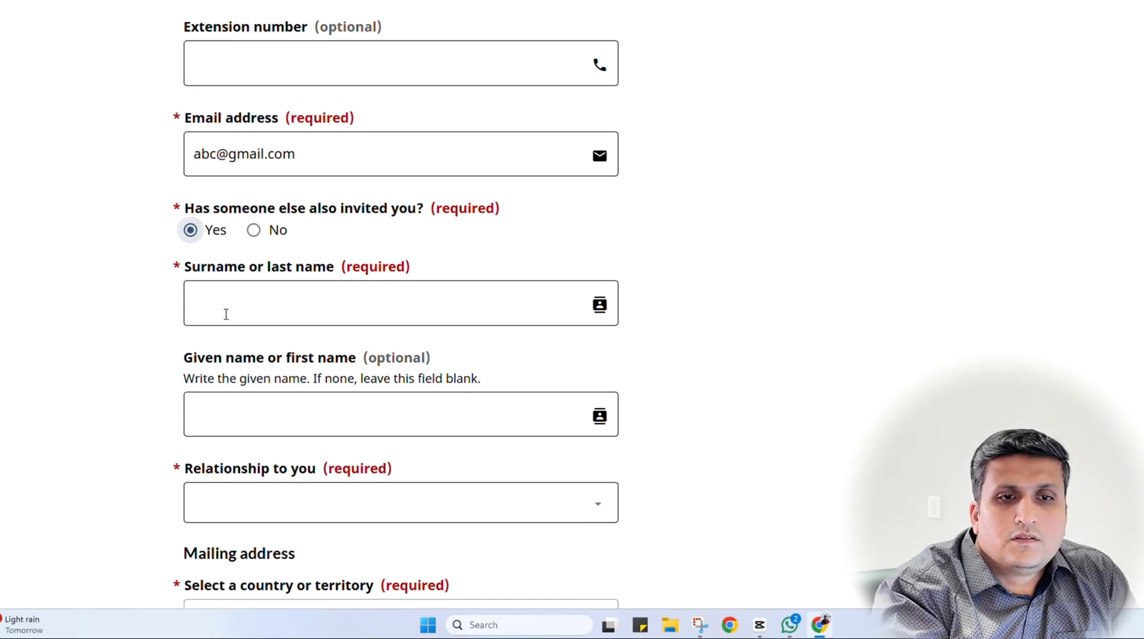
{"action": "scroll", "coordinate": [280, 203], "scroll_direction": "down", "scroll_amount": 10}
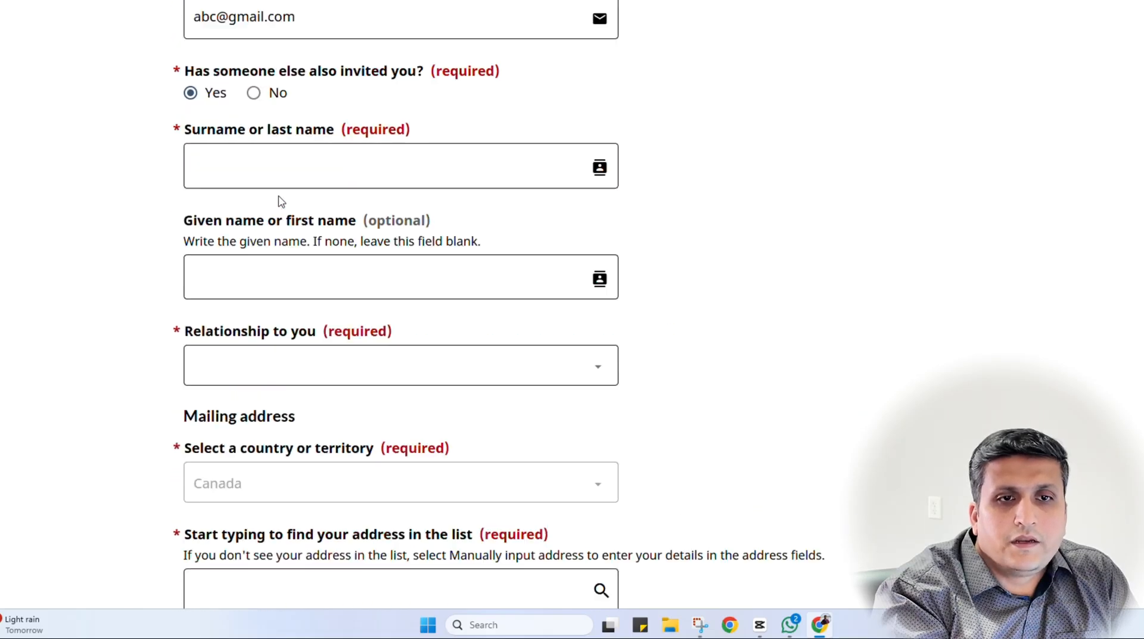
{"action": "scroll", "coordinate": [280, 203], "scroll_direction": "up", "scroll_amount": 14}
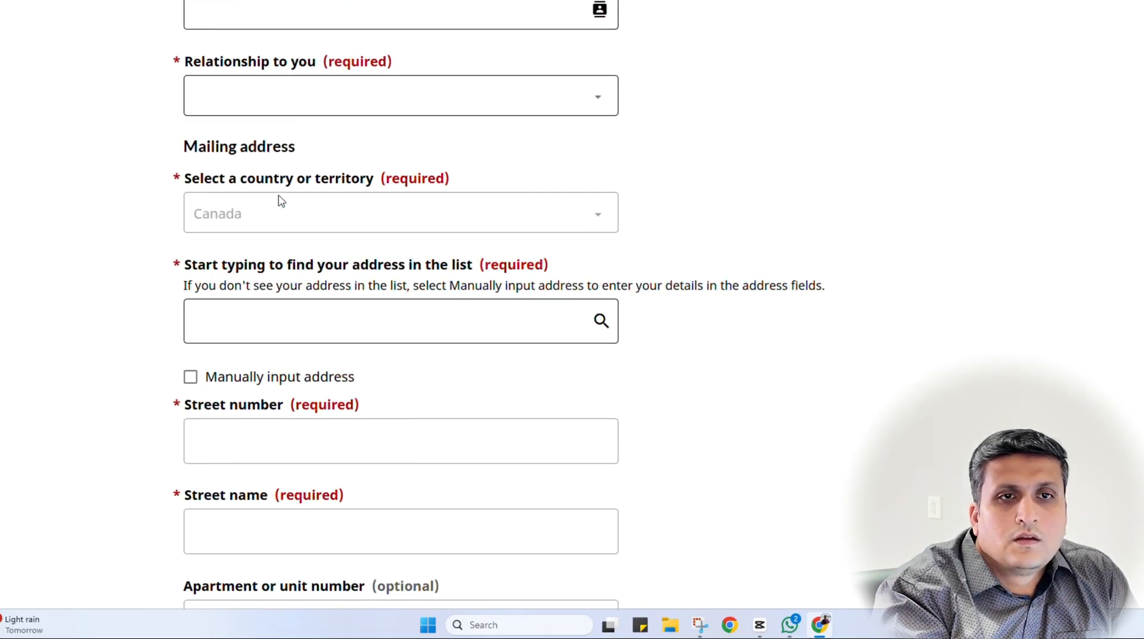
{"action": "scroll", "coordinate": [280, 200], "scroll_direction": "up", "scroll_amount": 2}
{"action": "left_click", "coordinate": [274, 162]}
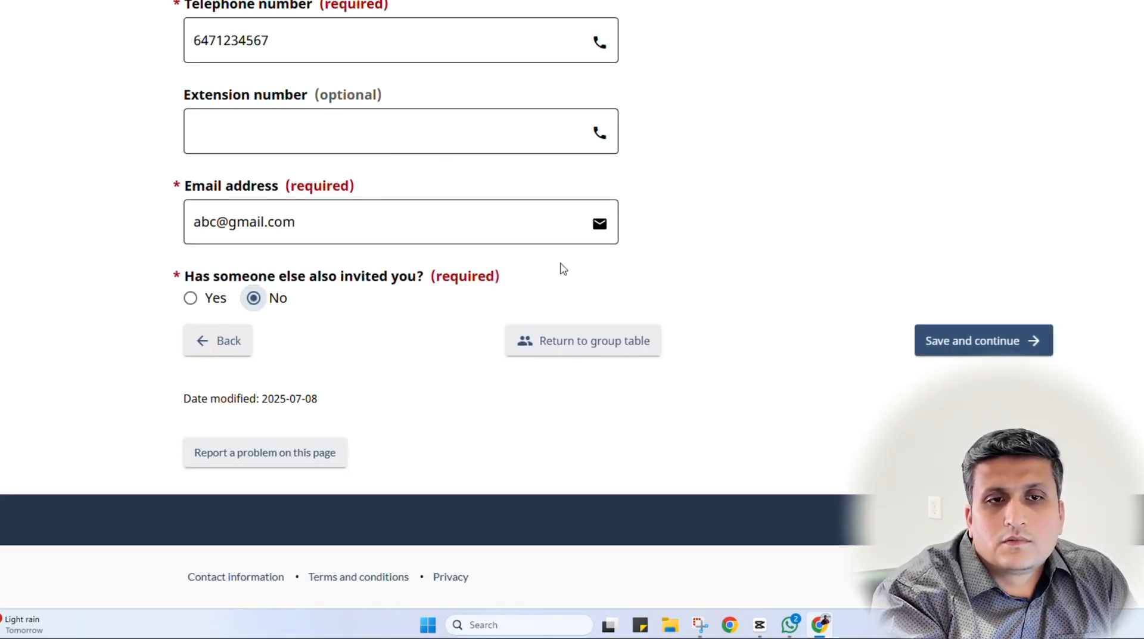
{"action": "left_click", "coordinate": [980, 338]}
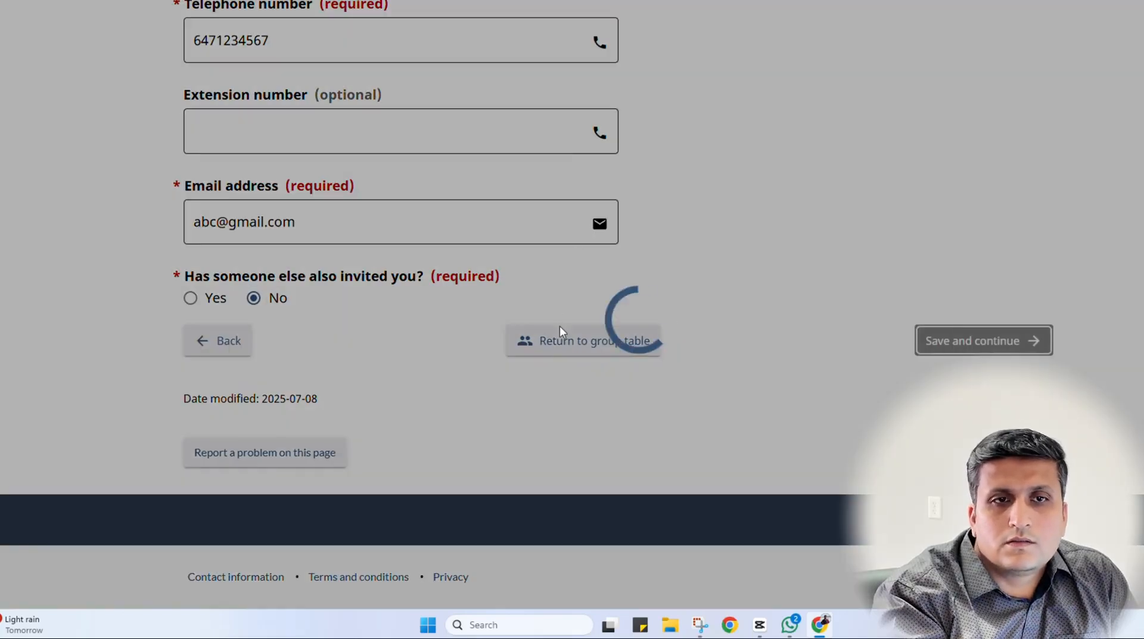
Enter 10000 CAD as money available and answer Yes that someone else is giving money
{"action": "left_click", "coordinate": [254, 271]}
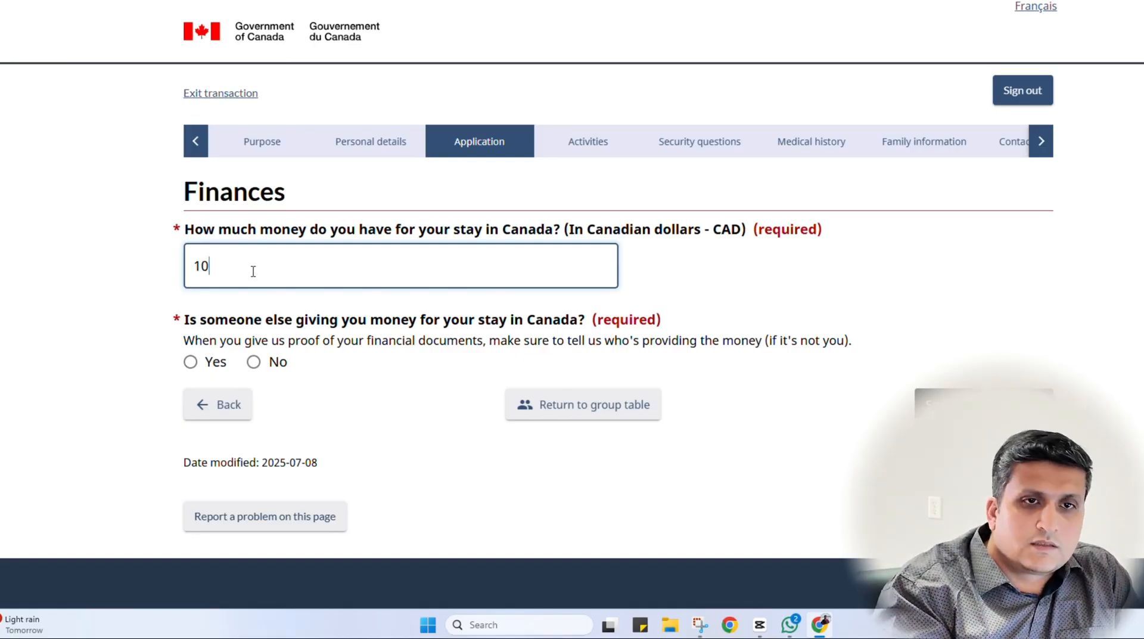
{"action": "left_click", "coordinate": [76, 273]}
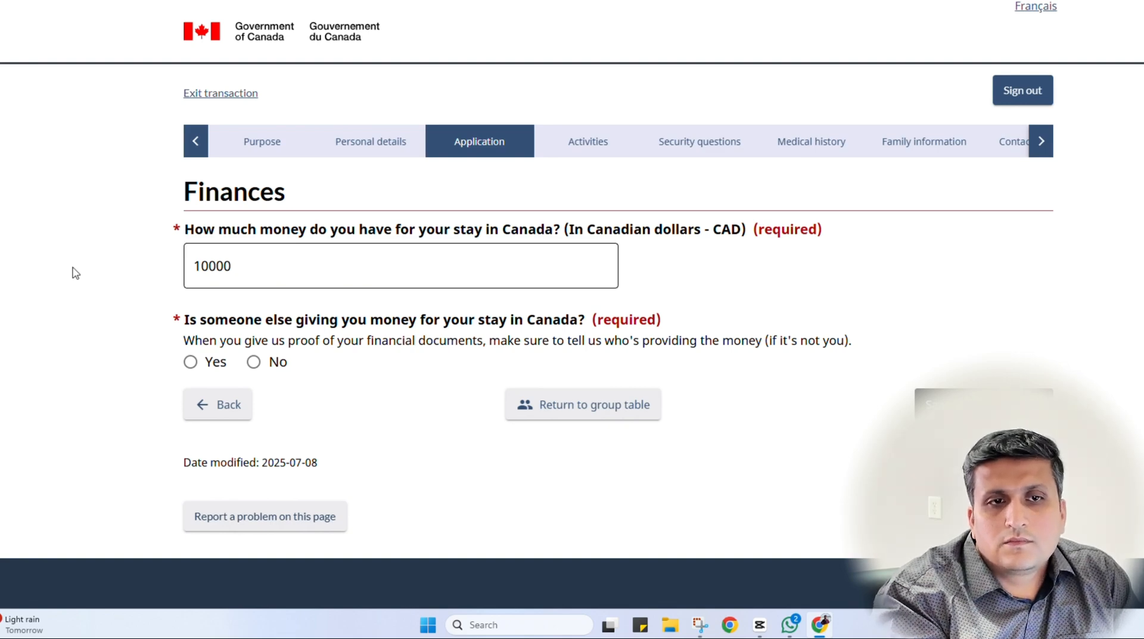
{"action": "left_click", "coordinate": [226, 281]}
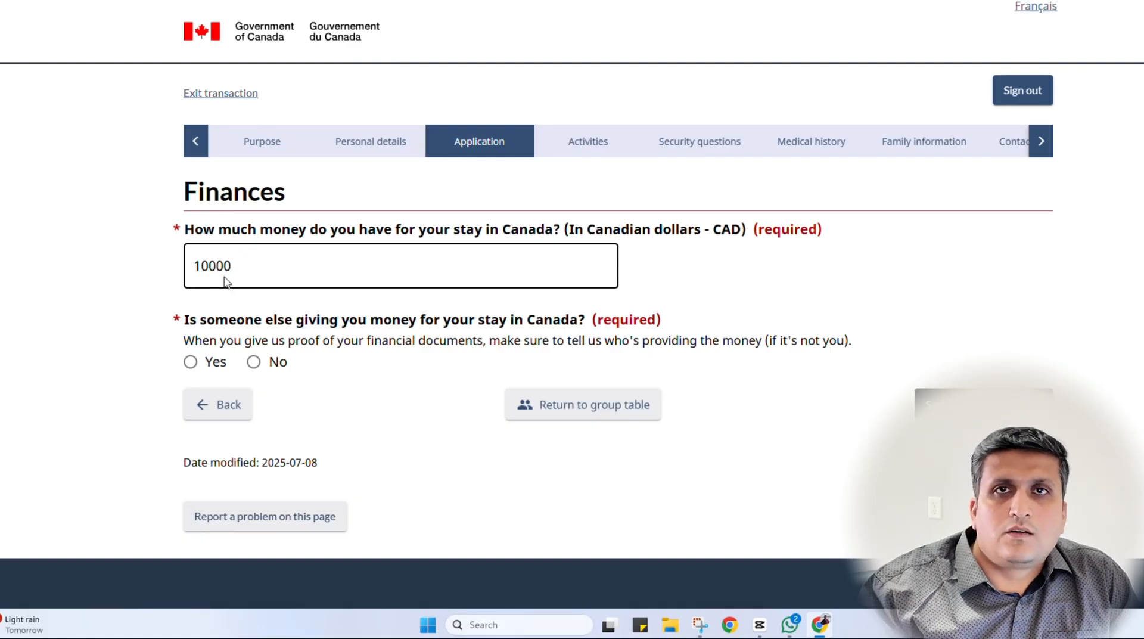
{"action": "left_click", "coordinate": [222, 303]}
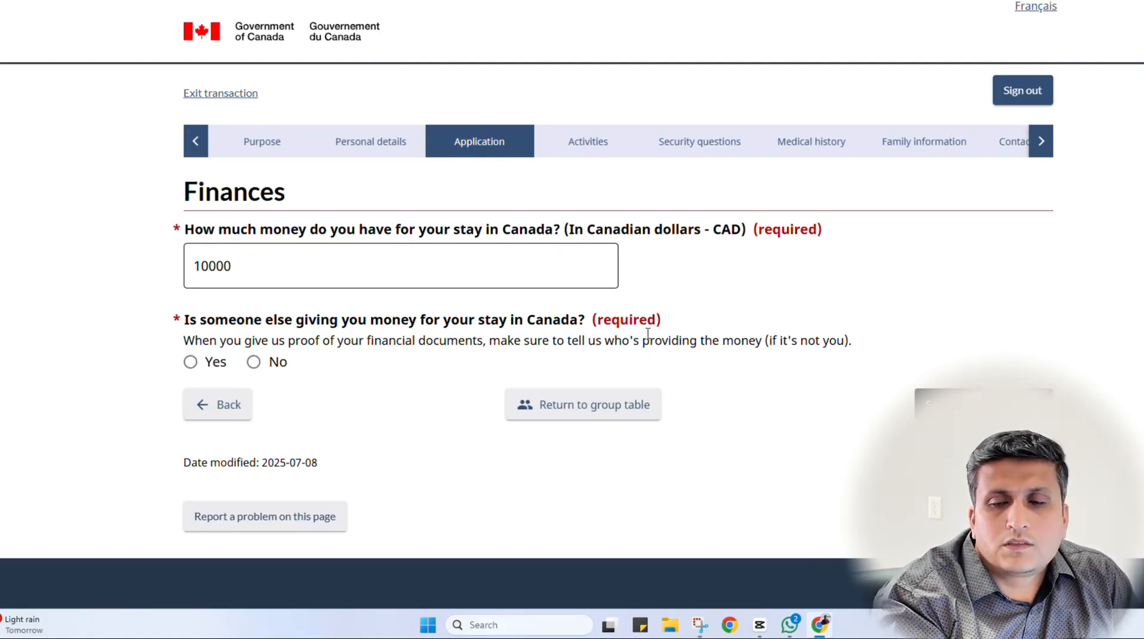
{"action": "left_click", "coordinate": [198, 363]}
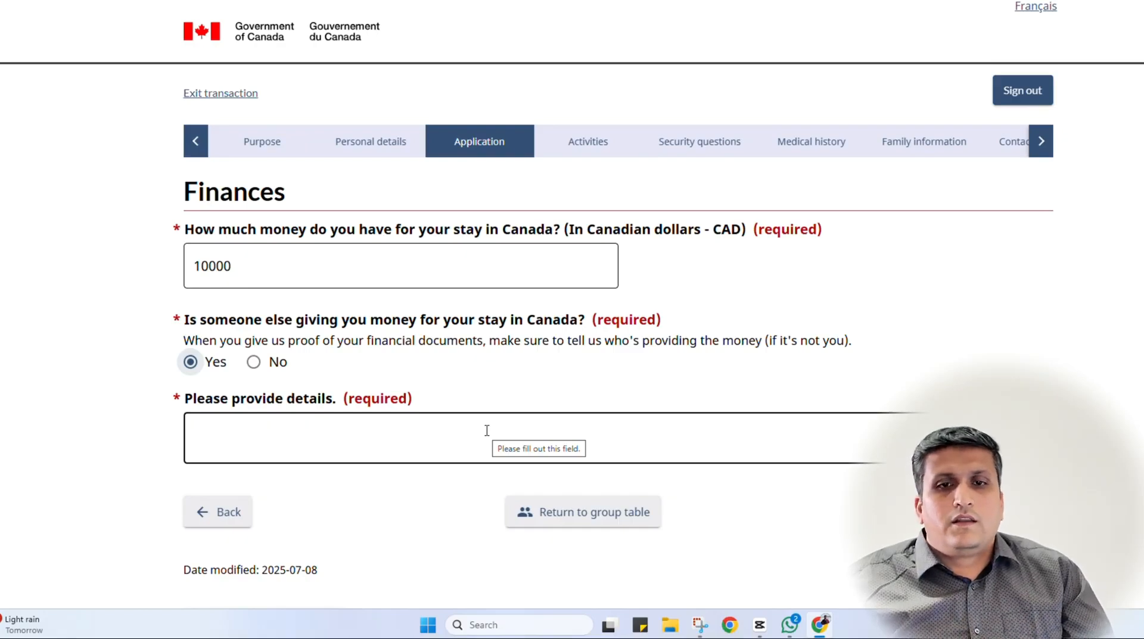
Type the details: 'I will be staying with my son and his family', who cover all expenses in Canada
{"action": "left_click", "coordinate": [486, 430]}
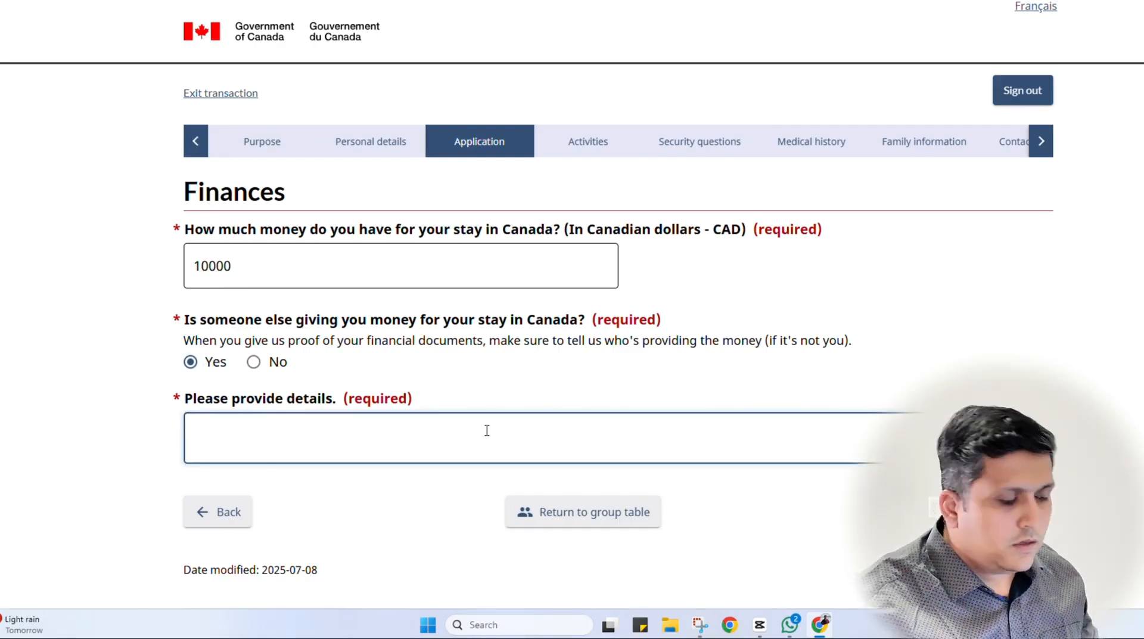
{"action": "type", "text": "My sine"}
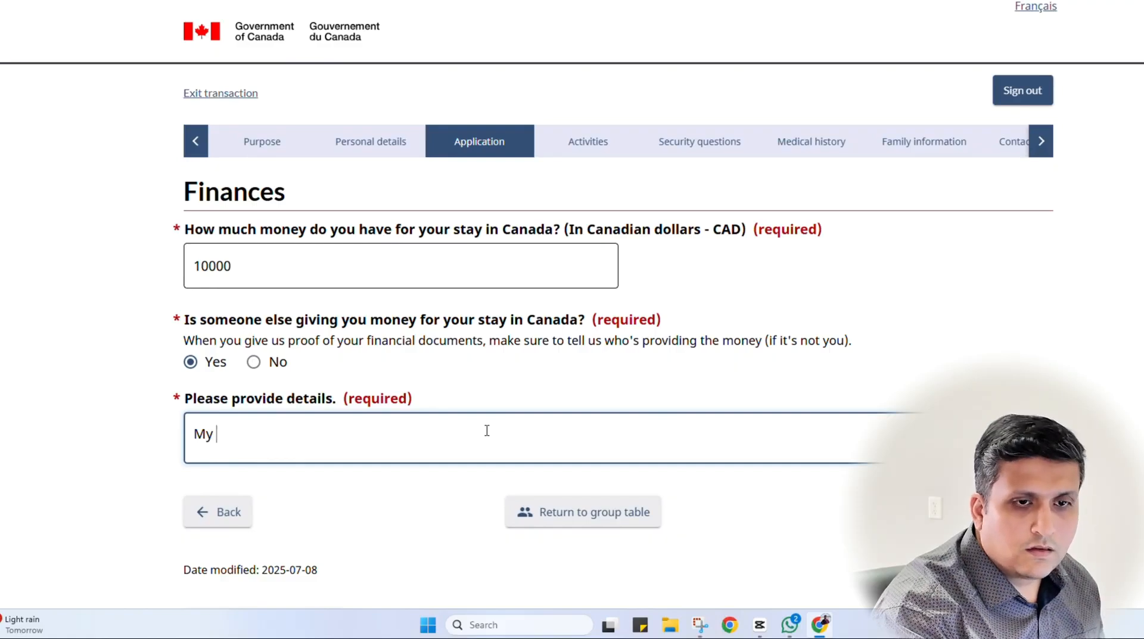
{"action": "key", "text": "BackSpace"}
{"action": "key", "text": "BackSpace"}
{"action": "key", "text": "BackSpace"}
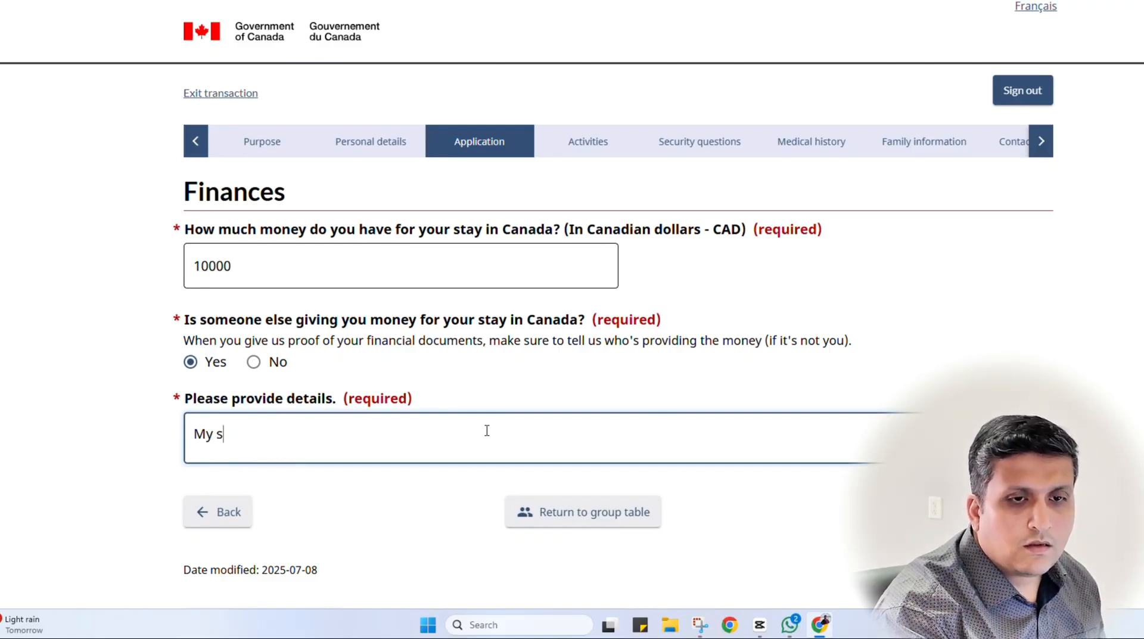
{"action": "key", "text": "BackSpace"}
{"action": "key", "text": "BackSpace"}
{"action": "type", "text": "I will b"}
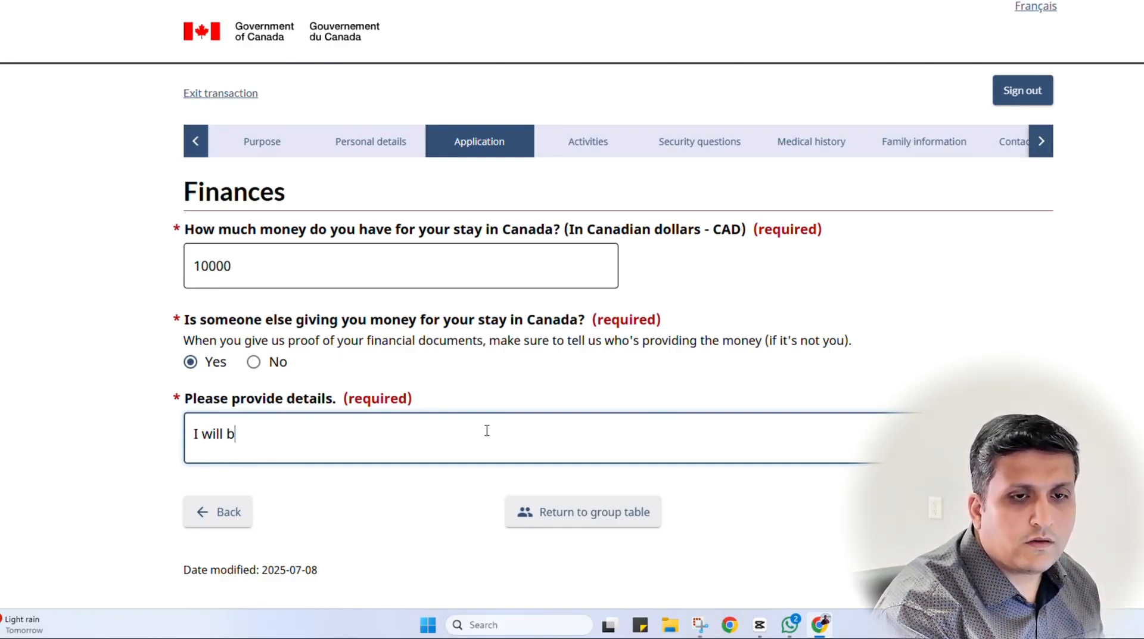
{"action": "type", "text": "e staying with"}
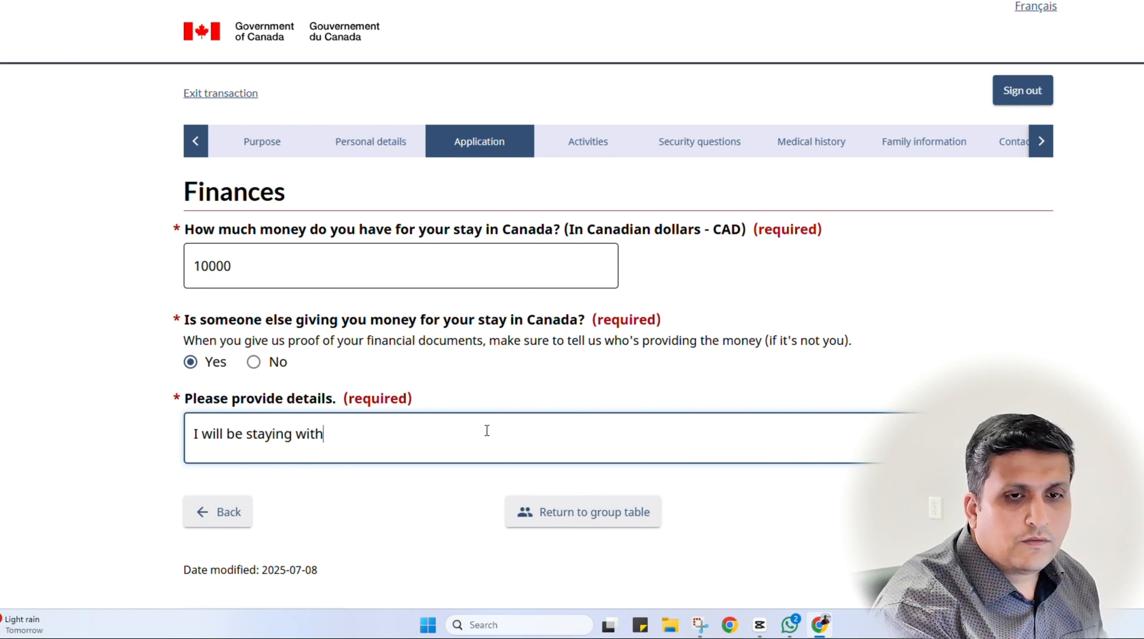
{"action": "type", "text": " my son"}
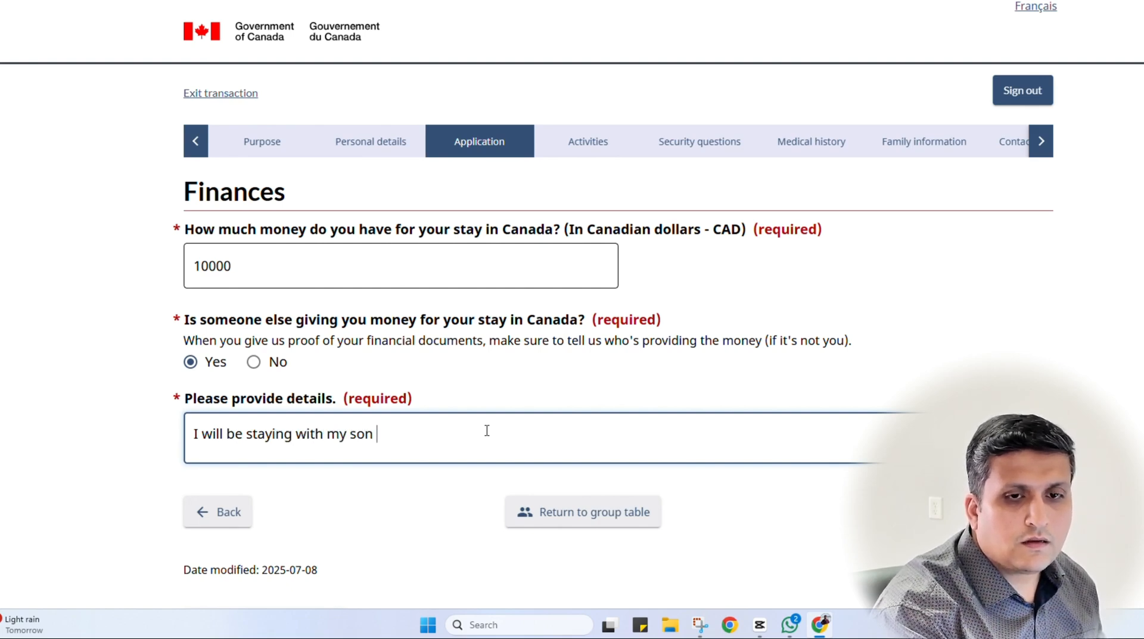
{"action": "type", "text": " and his family"}
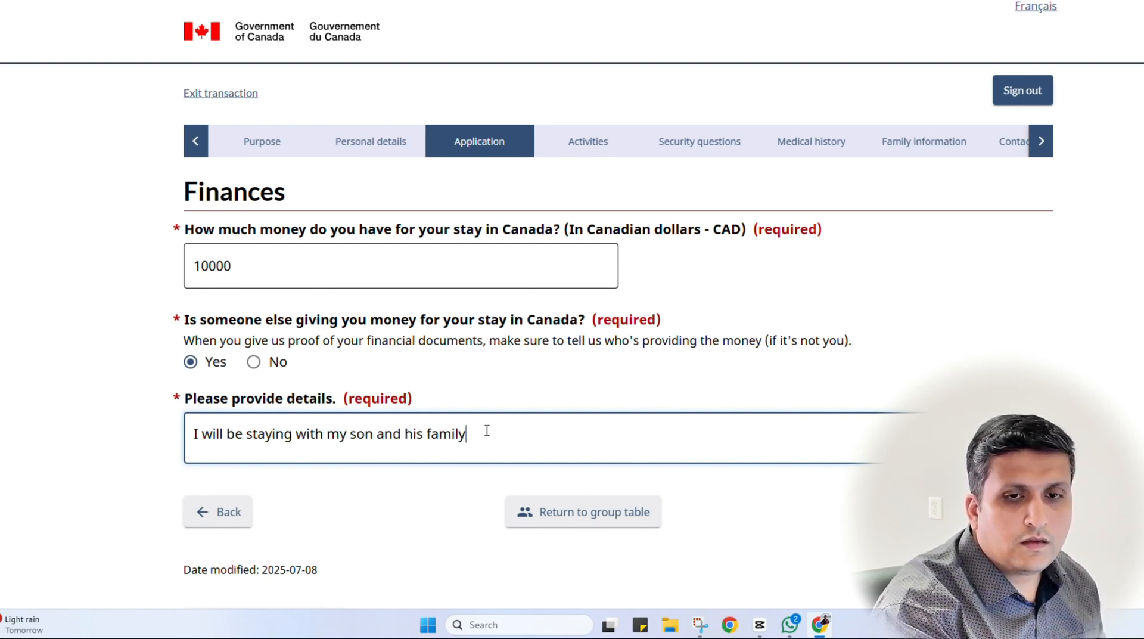
{"action": "type", "text": " dy"}
{"action": "key", "text": "BackSpace"}
{"action": "type", "text": "uring"}
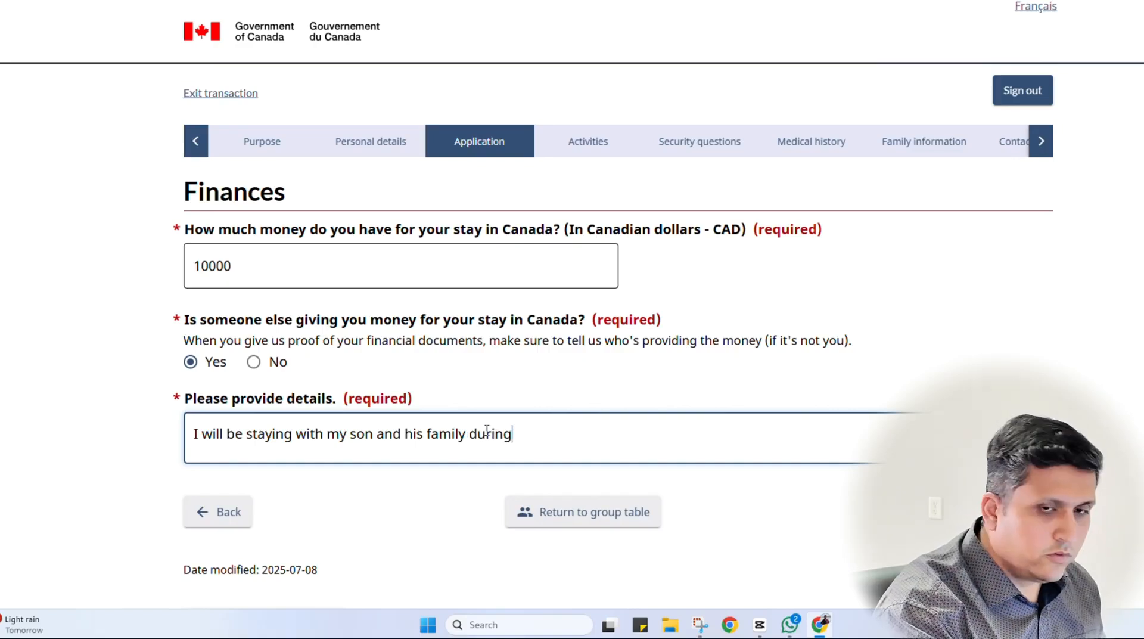
{"action": "type", "text": " my stay in Canada and th"}
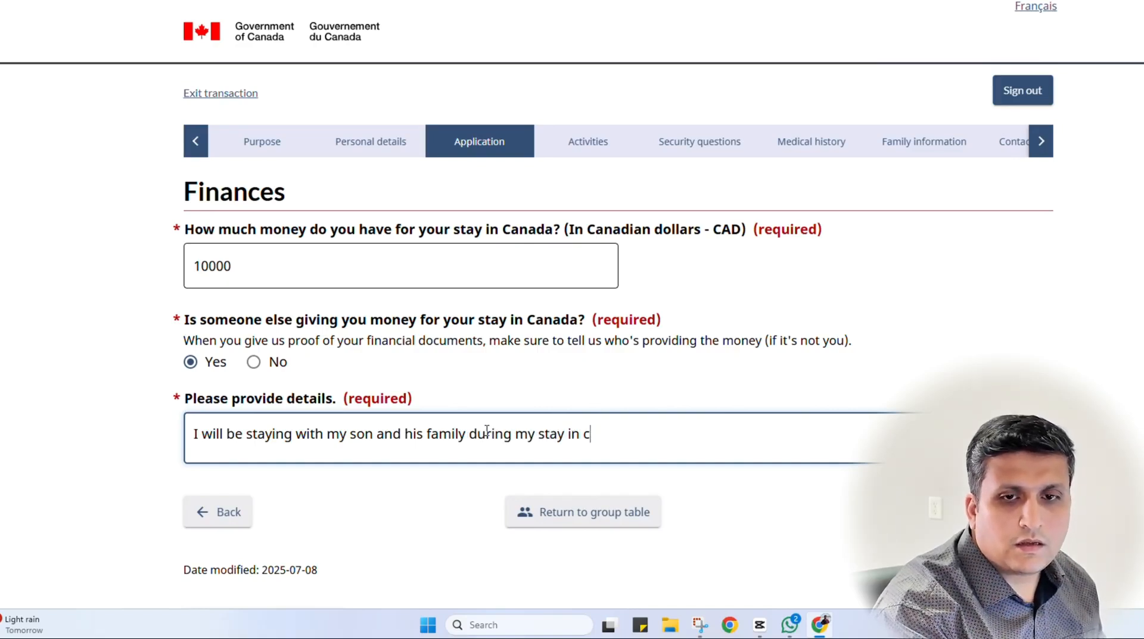
{"action": "type", "text": "ey wil"}
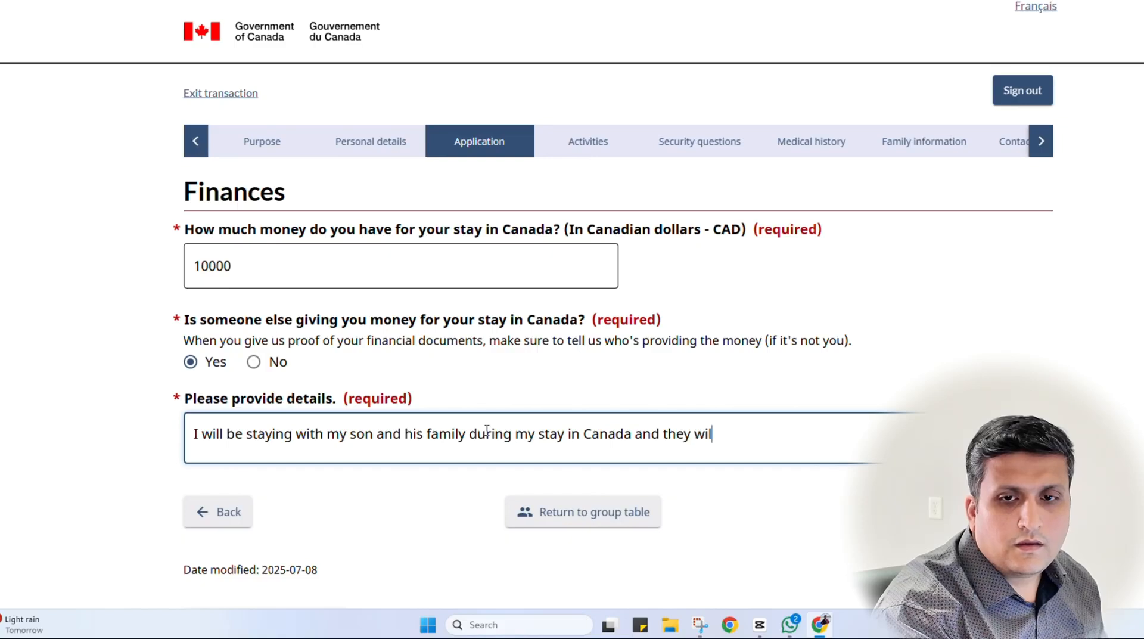
{"action": "type", "text": "l take care of"}
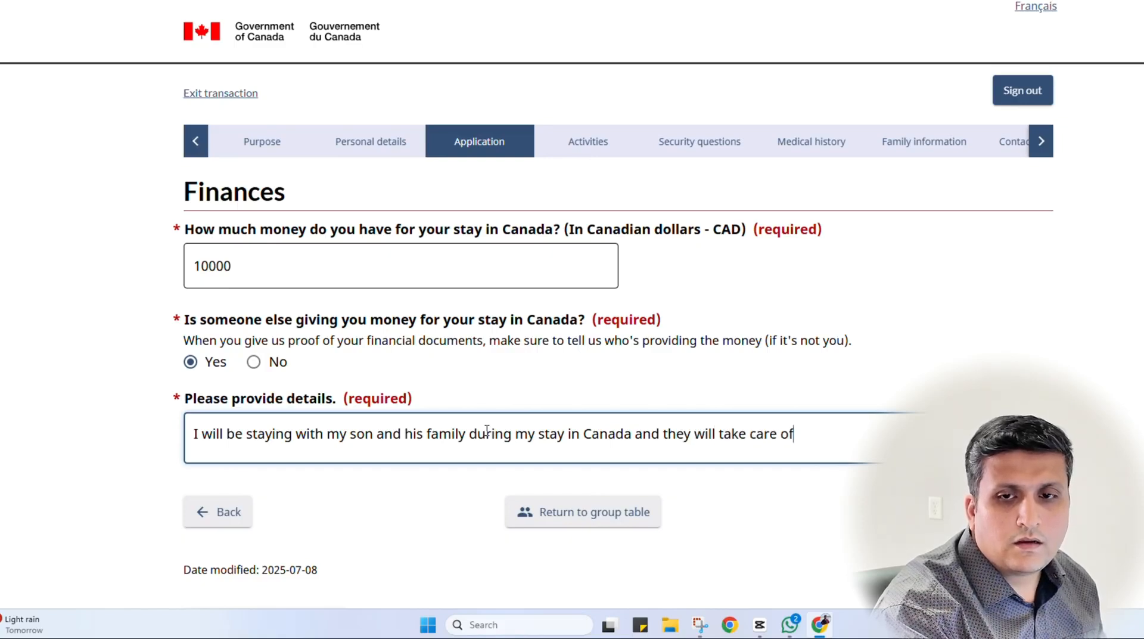
{"action": "type", "text": " my expe"}
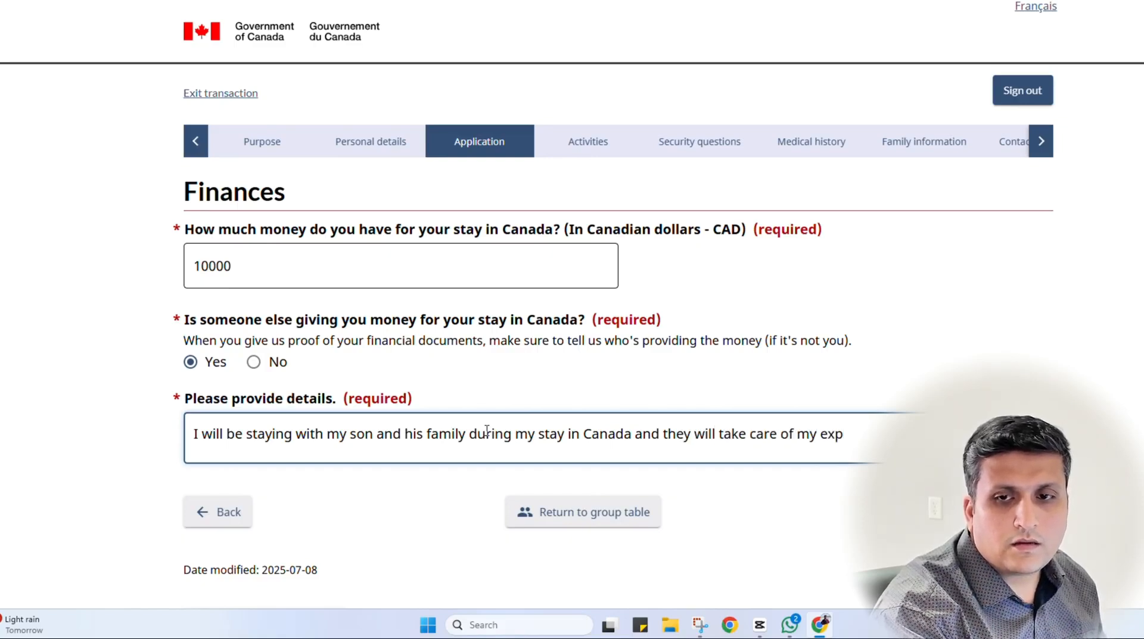
{"action": "key", "text": "BackSpace"}
{"action": "key", "text": "BackSpace"}
{"action": "key", "text": "BackSpace"}
{"action": "key", "text": "BackSpace"}
{"action": "key", "text": "BackSpace"}
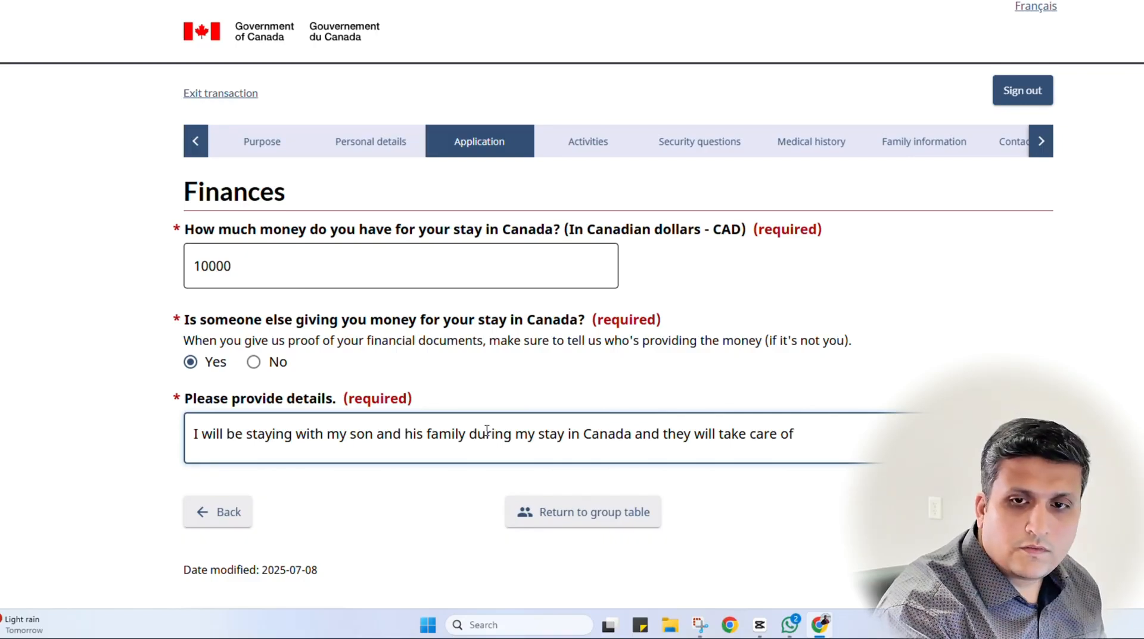
{"action": "type", "text": "al"}
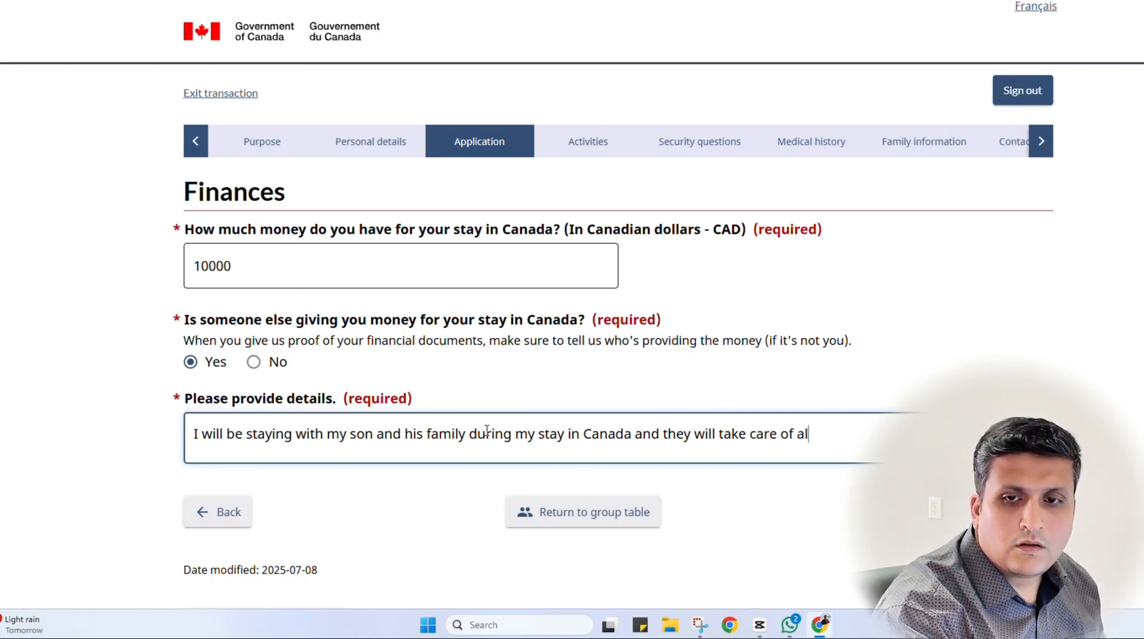
{"action": "type", "text": "l ofl of my e"}
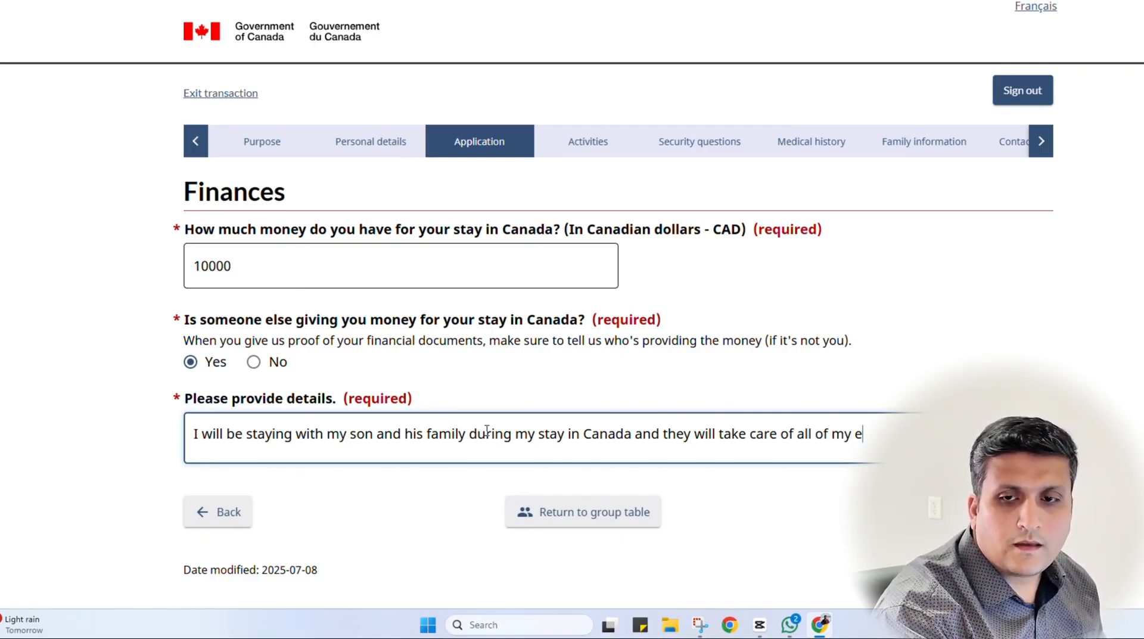
{"action": "type", "text": "xpens"}
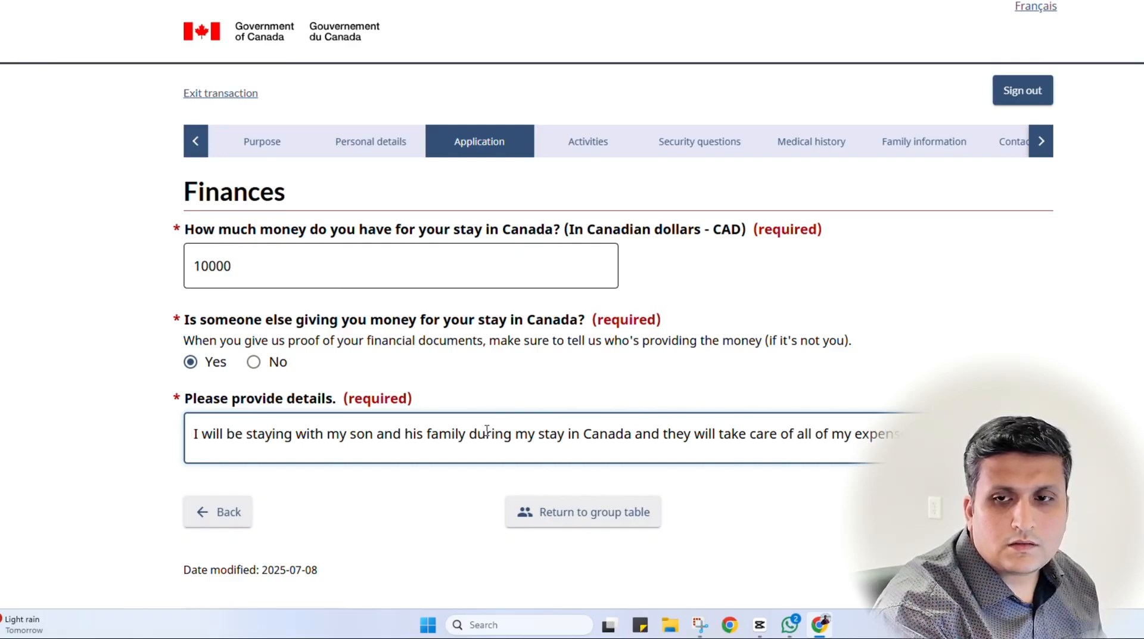
{"action": "type", "text": "Cnac"}
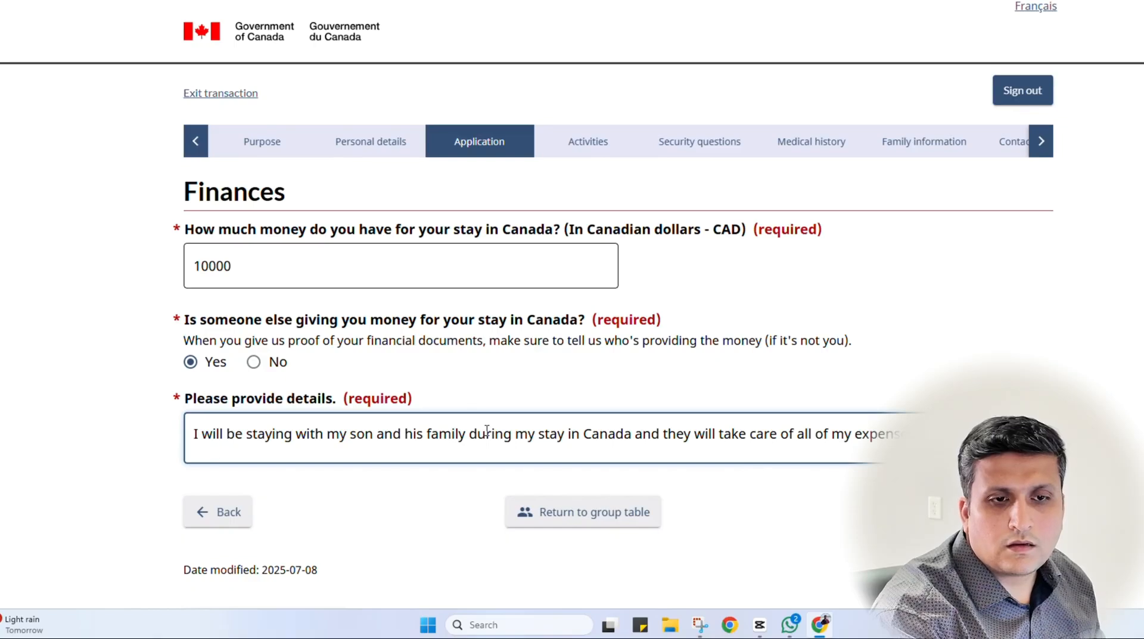
{"action": "type", "text": "Candada."}
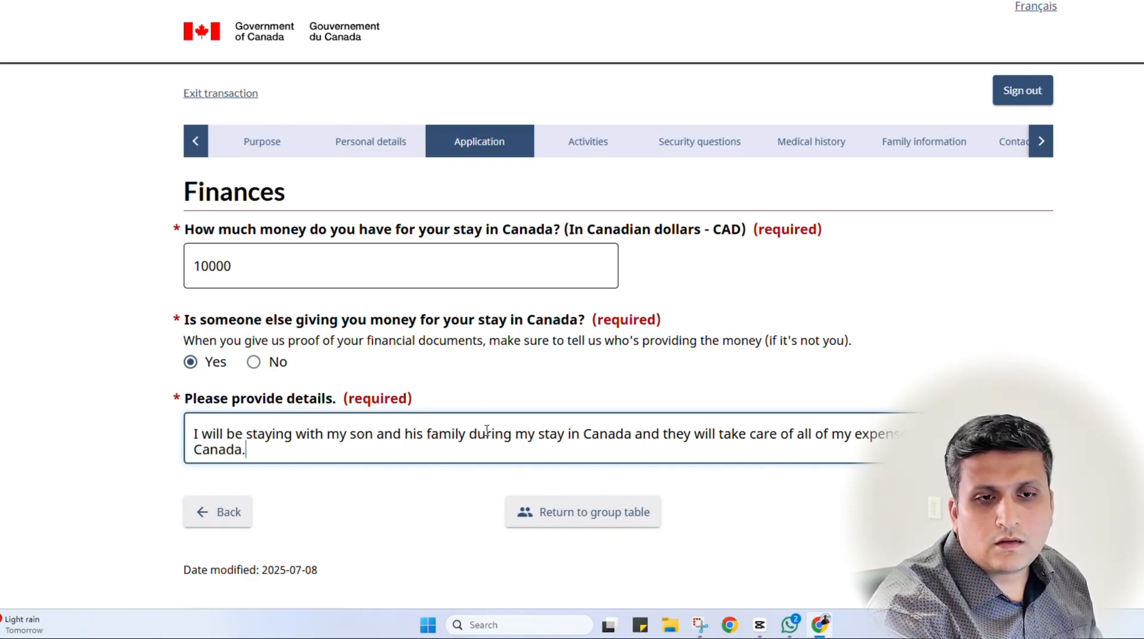
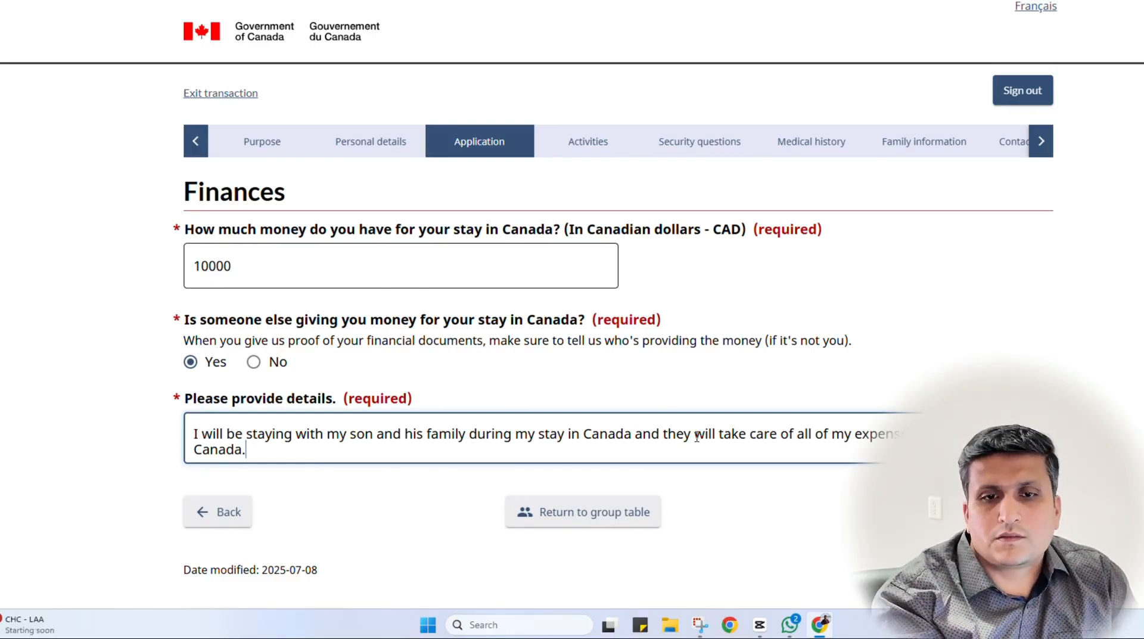
Save the Finances answers (10000 CAD, outside support) and go to the activities section
{"action": "left_click", "coordinate": [993, 512]}
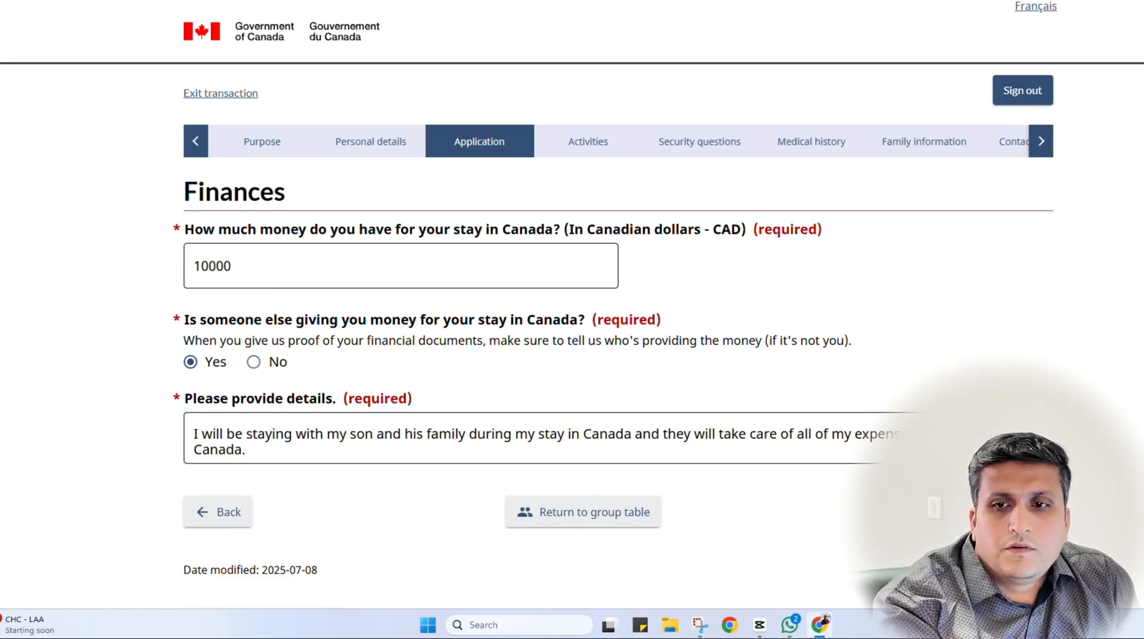
Answer Yes to post-secondary study and start a new education entry
{"action": "scroll", "coordinate": [325, 353], "scroll_direction": "down", "scroll_amount": 2}
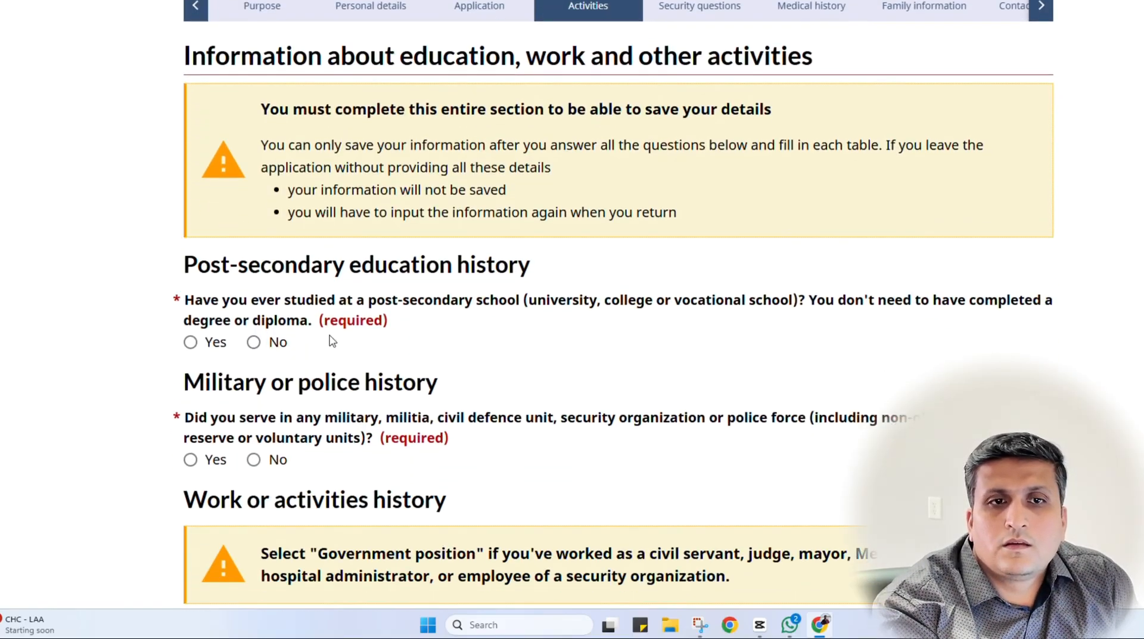
{"action": "scroll", "coordinate": [353, 323], "scroll_direction": "down", "scroll_amount": 1}
{"action": "scroll", "coordinate": [353, 323], "scroll_direction": "up", "scroll_amount": 2}
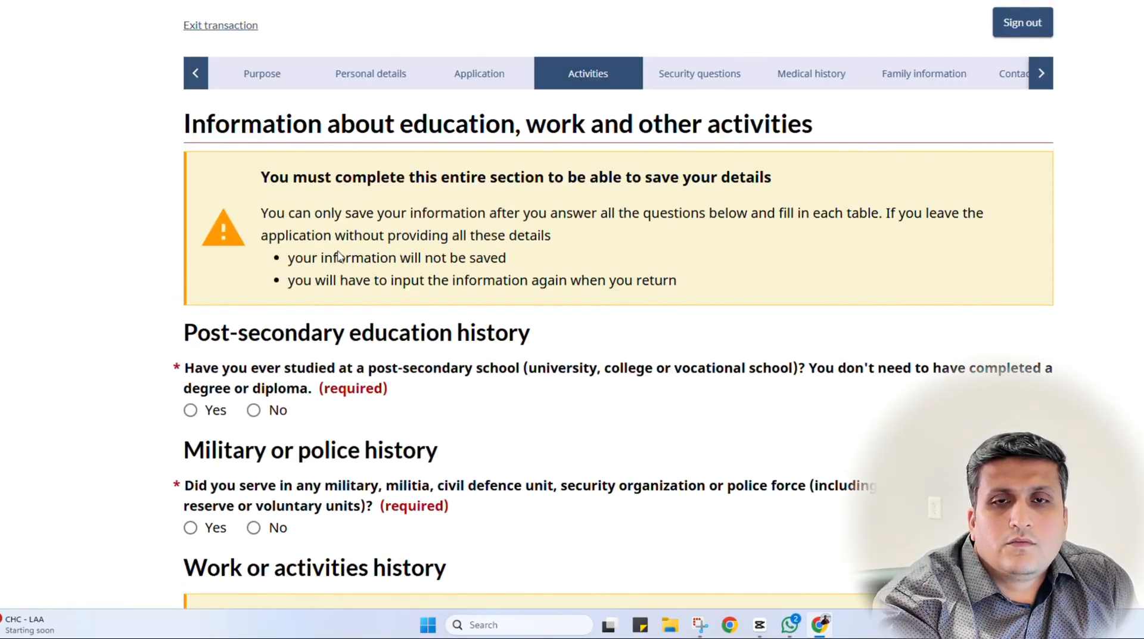
{"action": "scroll", "coordinate": [349, 143], "scroll_direction": "down", "scroll_amount": 1}
{"action": "scroll", "coordinate": [794, 184], "scroll_direction": "down", "scroll_amount": 4}
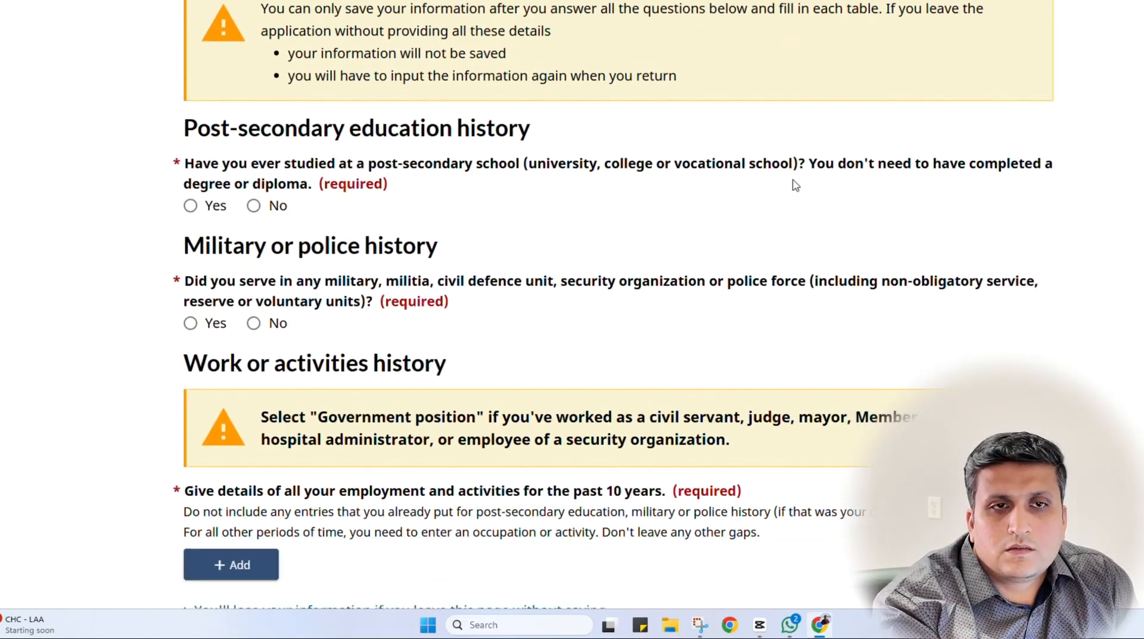
{"action": "scroll", "coordinate": [796, 185], "scroll_direction": "up", "scroll_amount": 2}
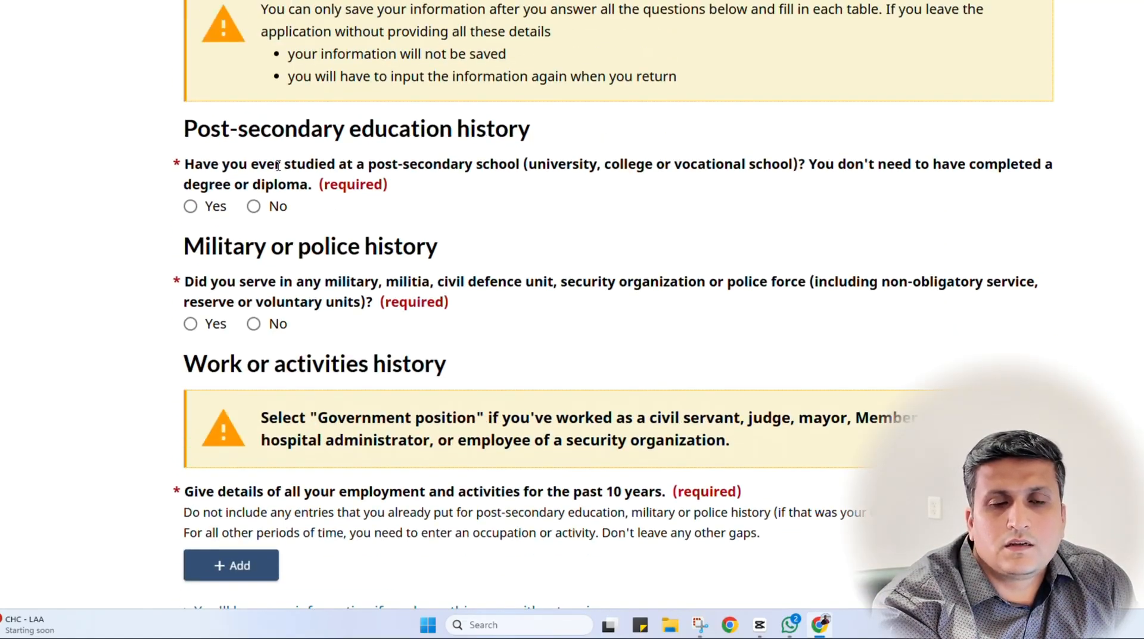
{"action": "left_click", "coordinate": [191, 206]}
{"action": "scroll", "coordinate": [324, 348], "scroll_direction": "down", "scroll_amount": 1}
{"action": "left_click", "coordinate": [230, 207]}
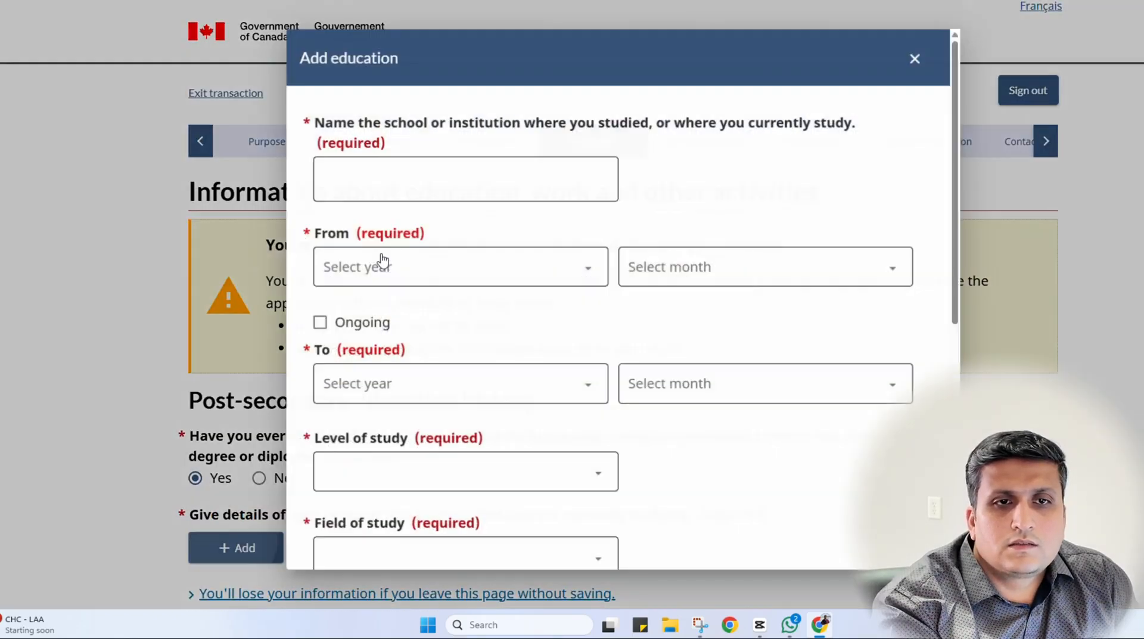
Enter school name ABC with a start date of January 1999
{"action": "left_click", "coordinate": [389, 182]}
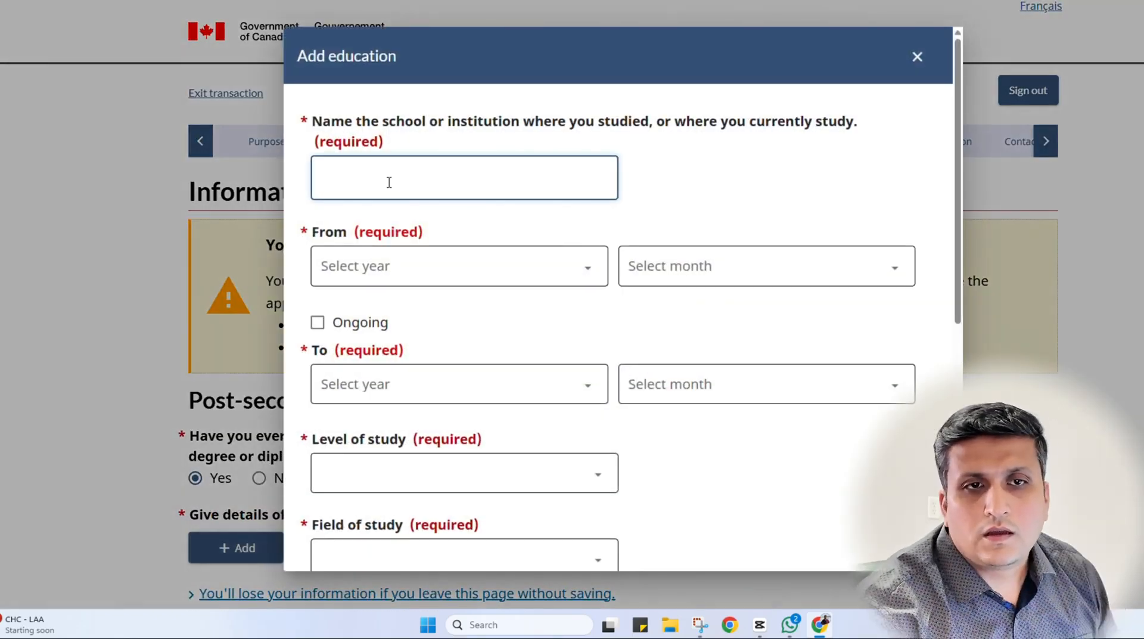
{"action": "type", "text": "ABC"}
{"action": "key", "text": "Tab"}
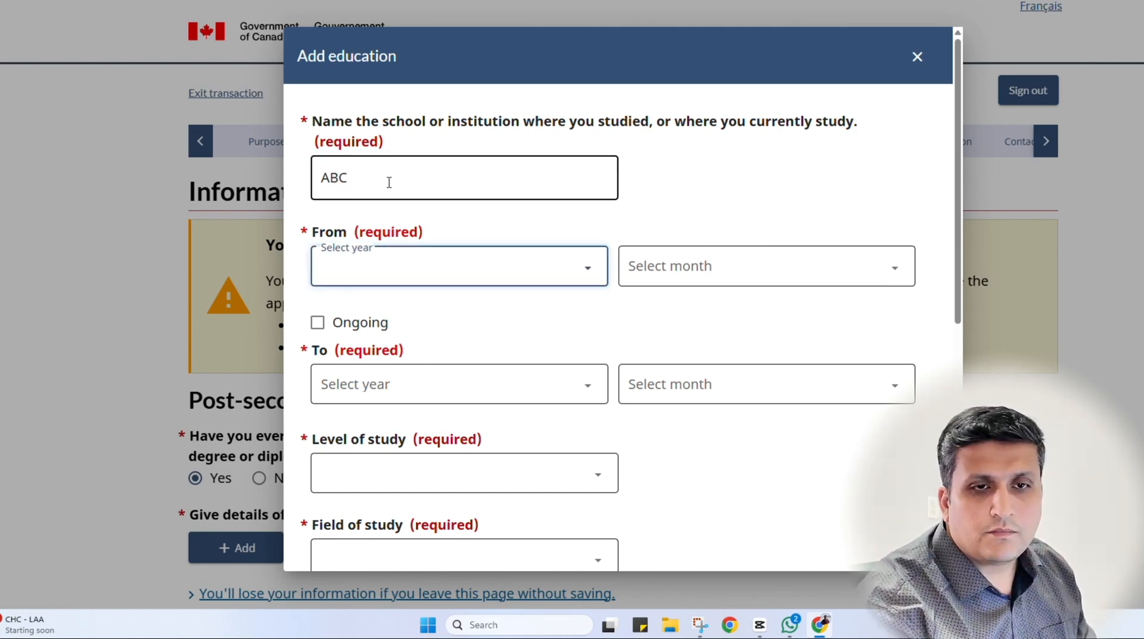
{"action": "type", "text": "1999"}
{"action": "key", "text": "Tab"}
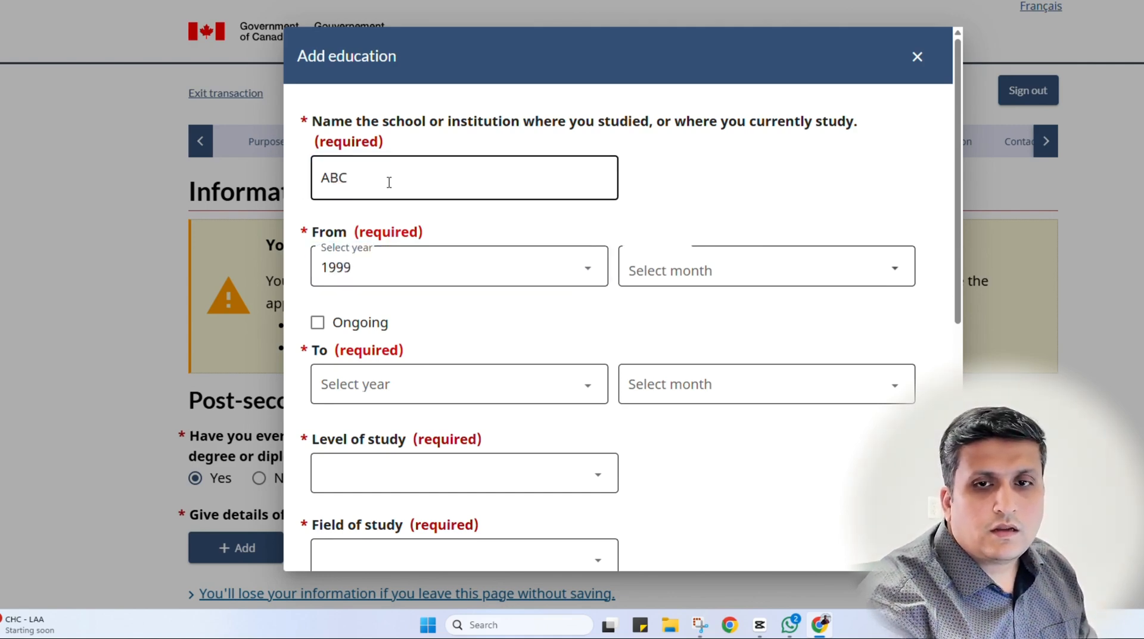
{"action": "type", "text": "j"}
{"action": "key", "text": "Tab"}
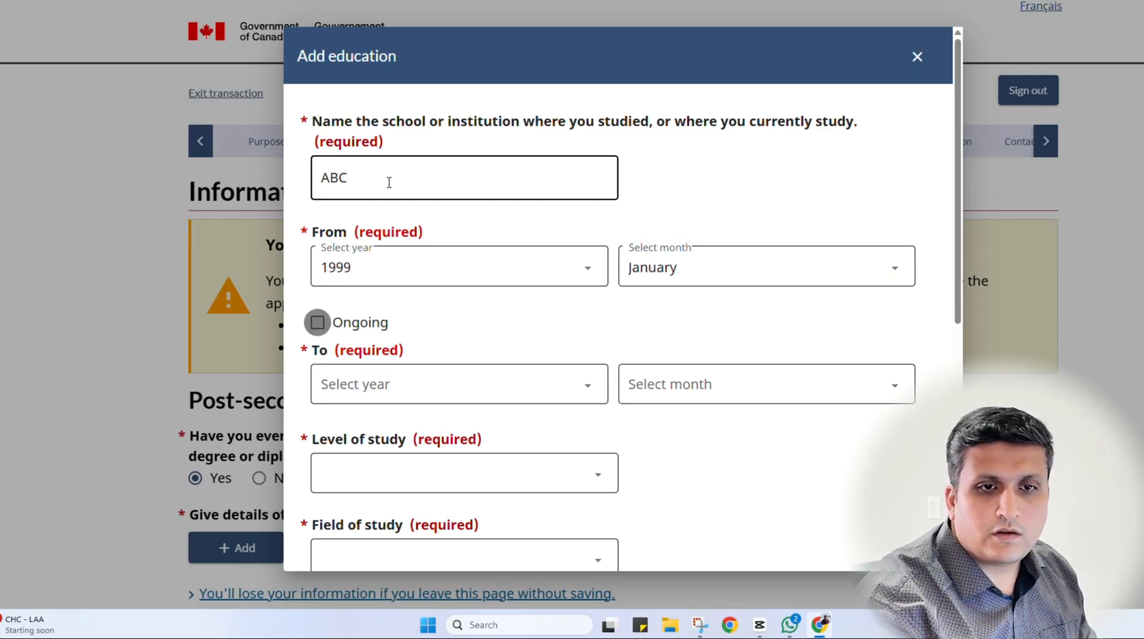
Set the education end date to June 2001
{"action": "key", "text": "Tab"}
{"action": "type", "text": "2025"}
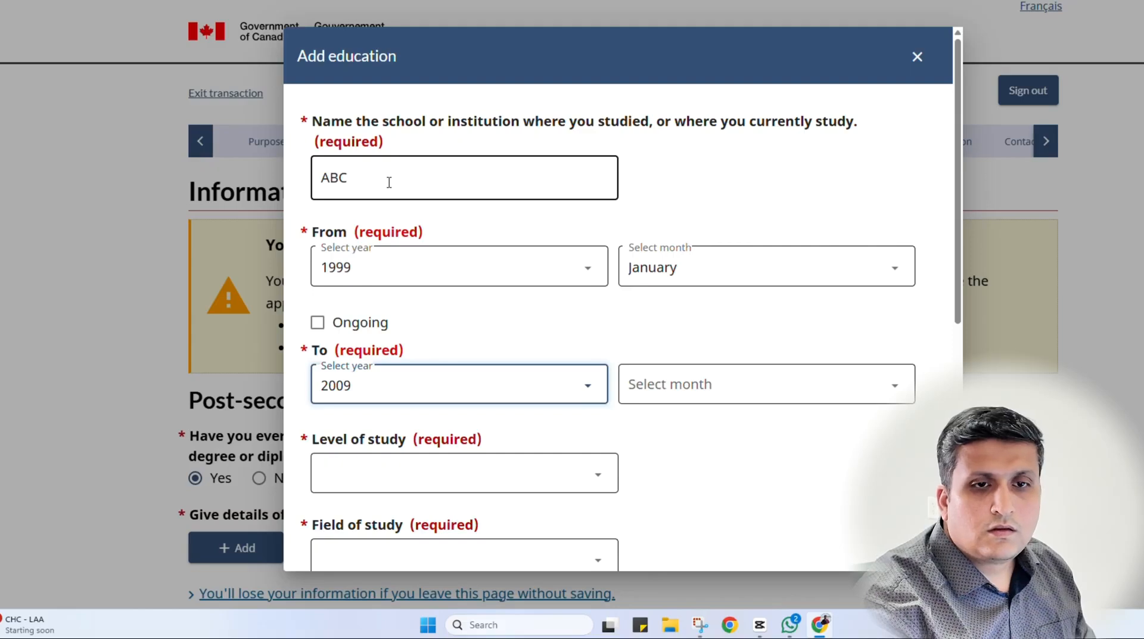
{"action": "type", "text": "1999"}
{"action": "type", "text": "2025"}
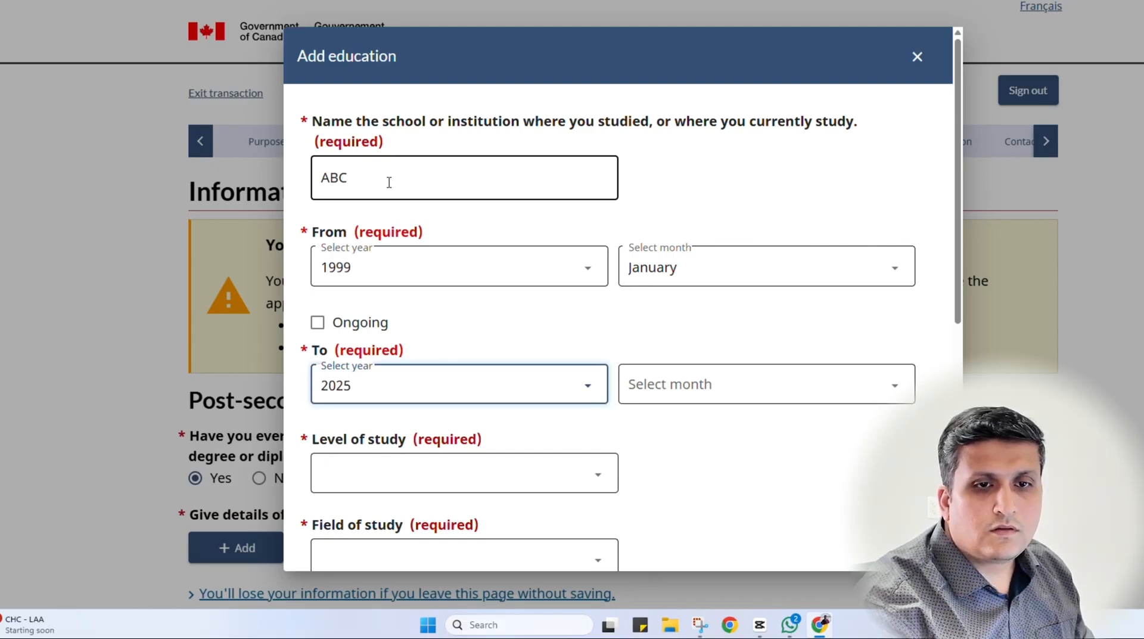
{"action": "left_click", "coordinate": [376, 386]}
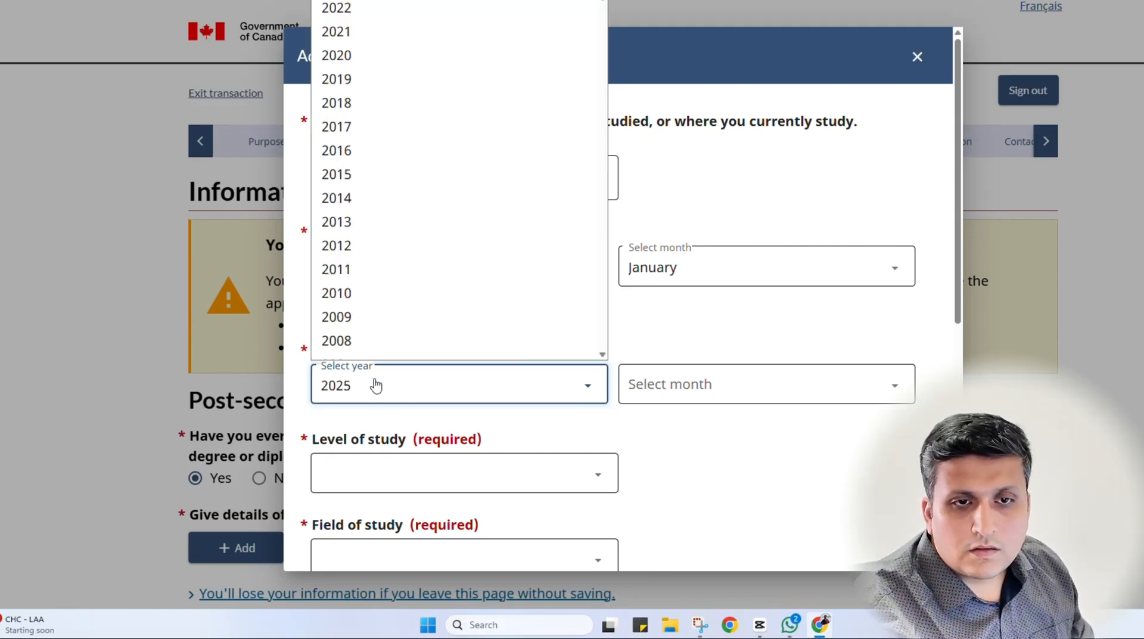
{"action": "scroll", "coordinate": [353, 191], "scroll_direction": "down", "scroll_amount": 15}
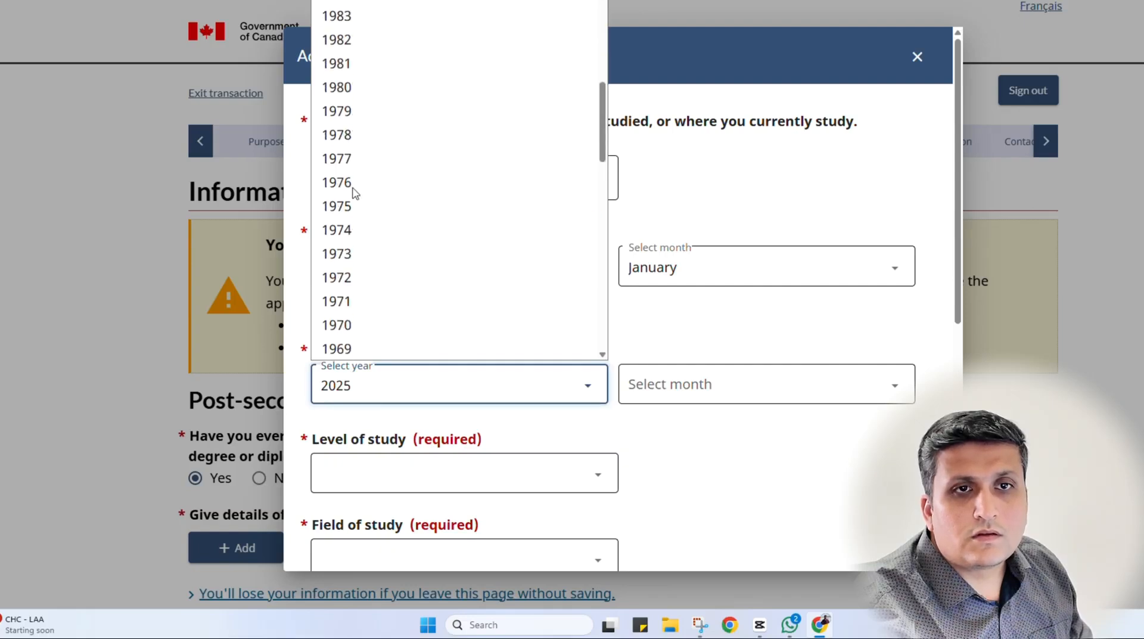
{"action": "scroll", "coordinate": [353, 184], "scroll_direction": "up", "scroll_amount": 6}
{"action": "left_click", "coordinate": [370, 0]}
{"action": "key", "text": "Tab"}
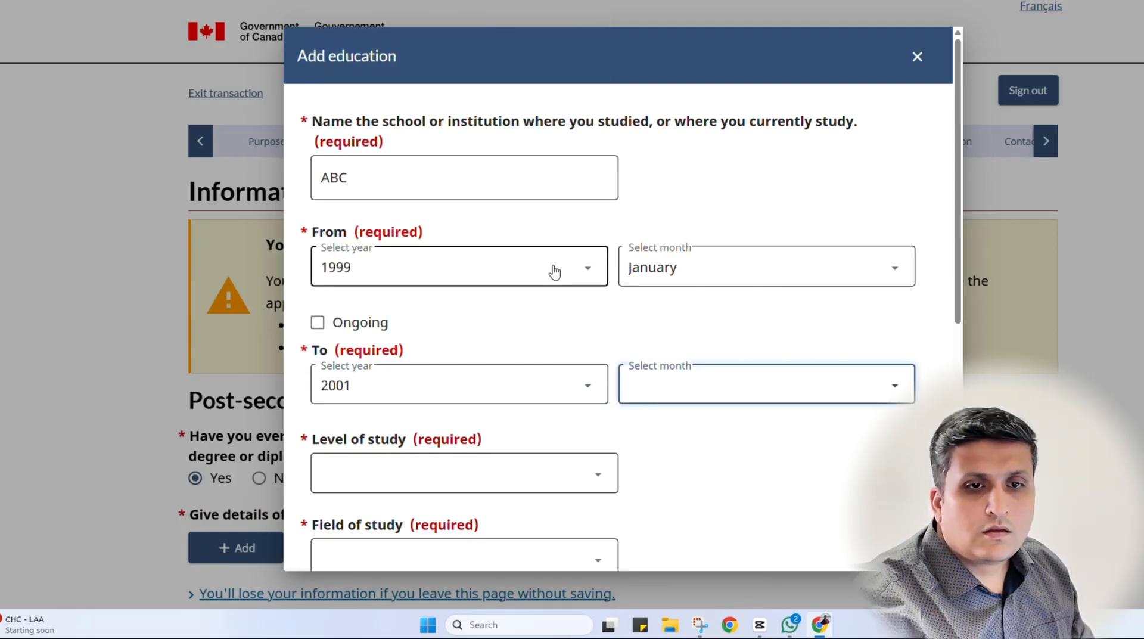
{"action": "key", "text": "j"}
{"action": "key", "text": "j"}
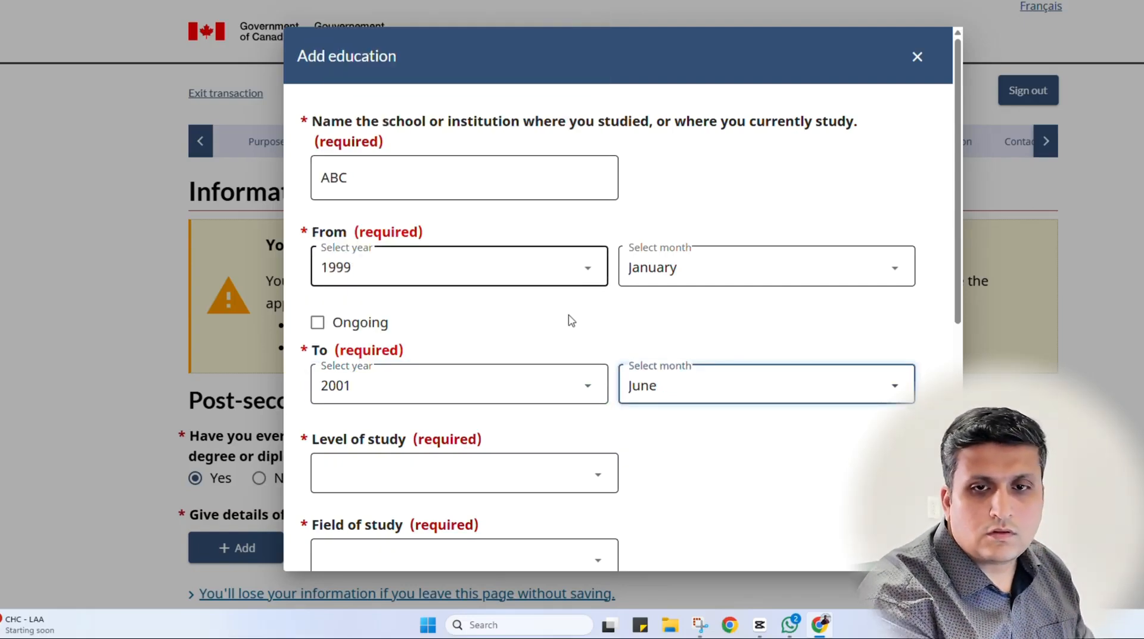
Choose University - Bachelor's Deg. as level of study and Law as the field
{"action": "scroll", "coordinate": [687, 462], "scroll_direction": "down", "scroll_amount": 2}
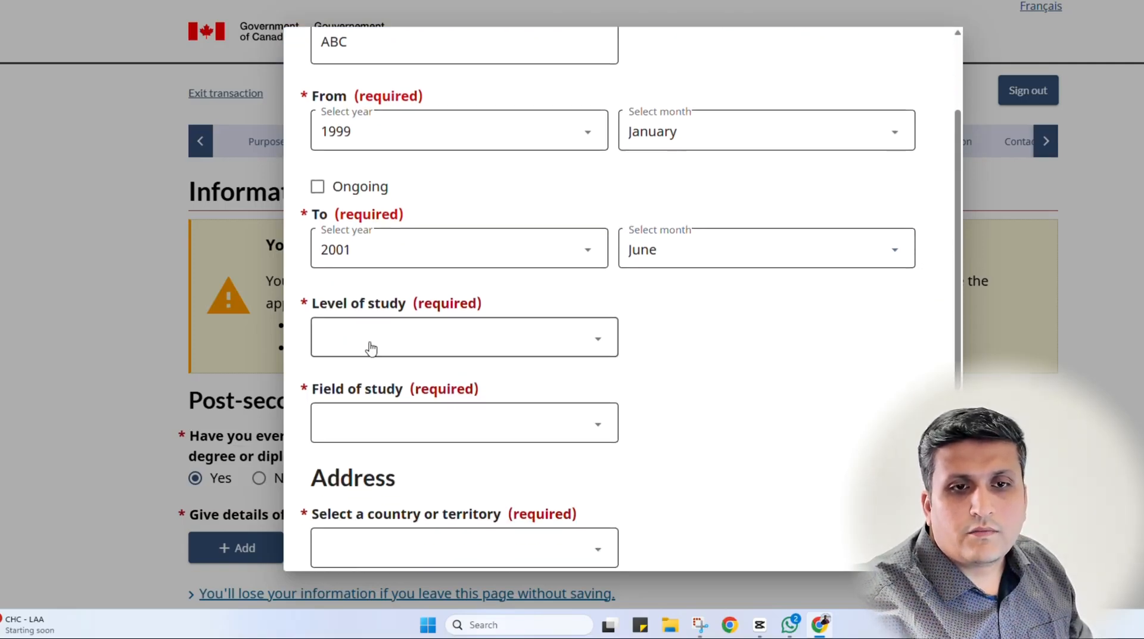
{"action": "left_click", "coordinate": [370, 346]}
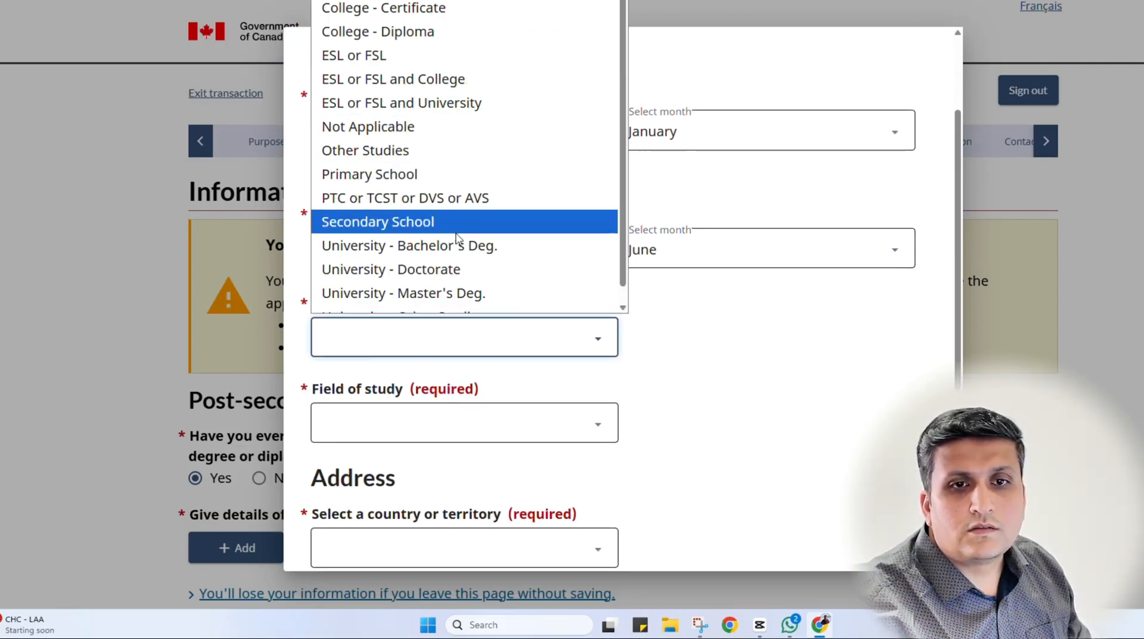
{"action": "left_click", "coordinate": [393, 245]}
{"action": "scroll", "coordinate": [489, 433], "scroll_direction": "down", "scroll_amount": 2}
{"action": "left_click", "coordinate": [393, 284]}
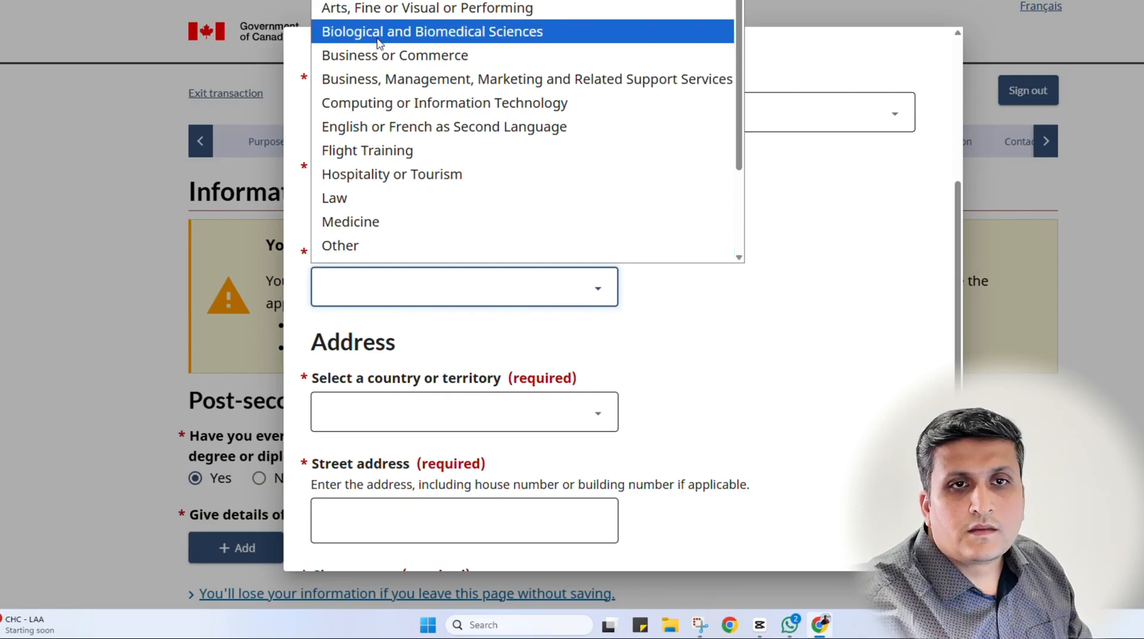
{"action": "left_click", "coordinate": [371, 200]}
Set the school address to India, street abc, city abc
{"action": "scroll", "coordinate": [444, 225], "scroll_direction": "down", "scroll_amount": 3}
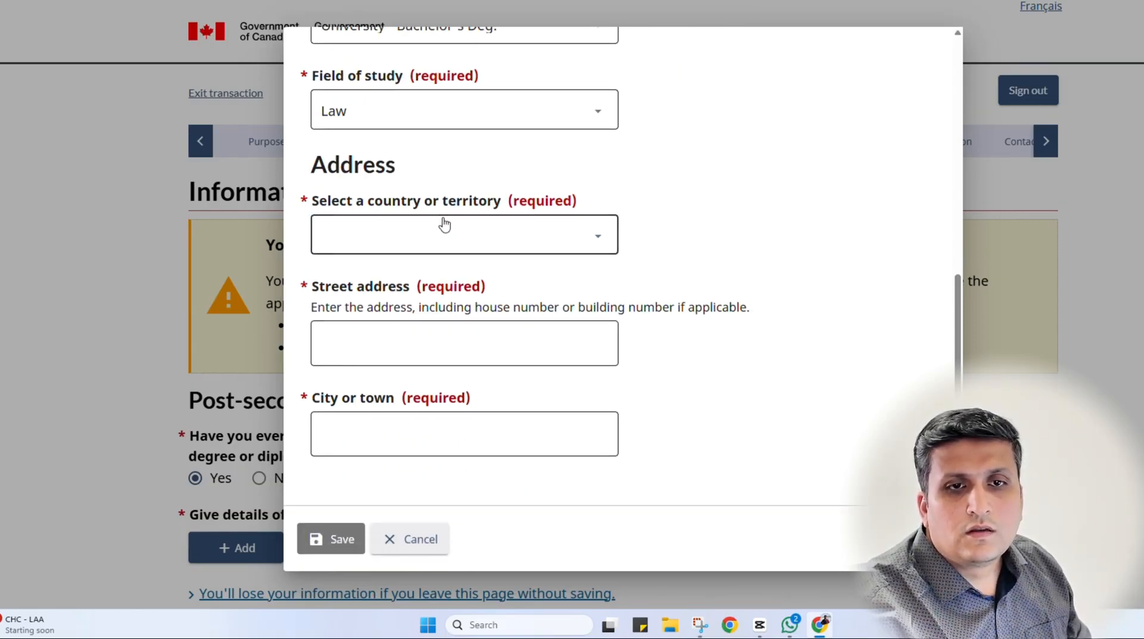
{"action": "left_click", "coordinate": [444, 225]}
{"action": "type", "text": "india"}
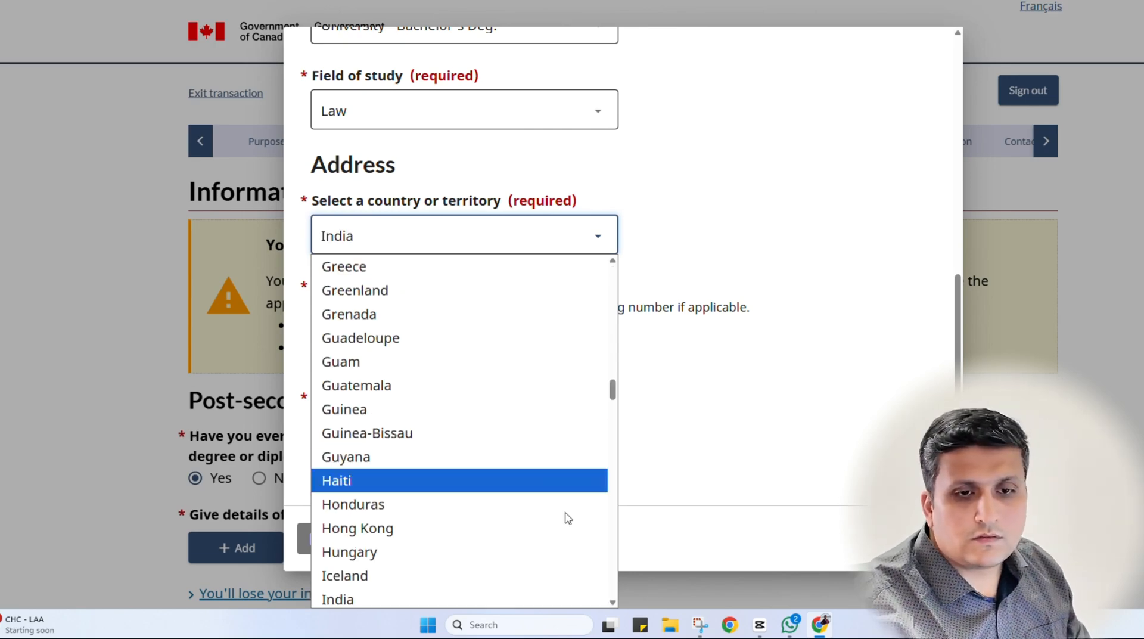
{"action": "scroll", "coordinate": [536, 518], "scroll_direction": "down", "scroll_amount": 2}
{"action": "left_click", "coordinate": [429, 467]}
{"action": "left_click", "coordinate": [391, 329]}
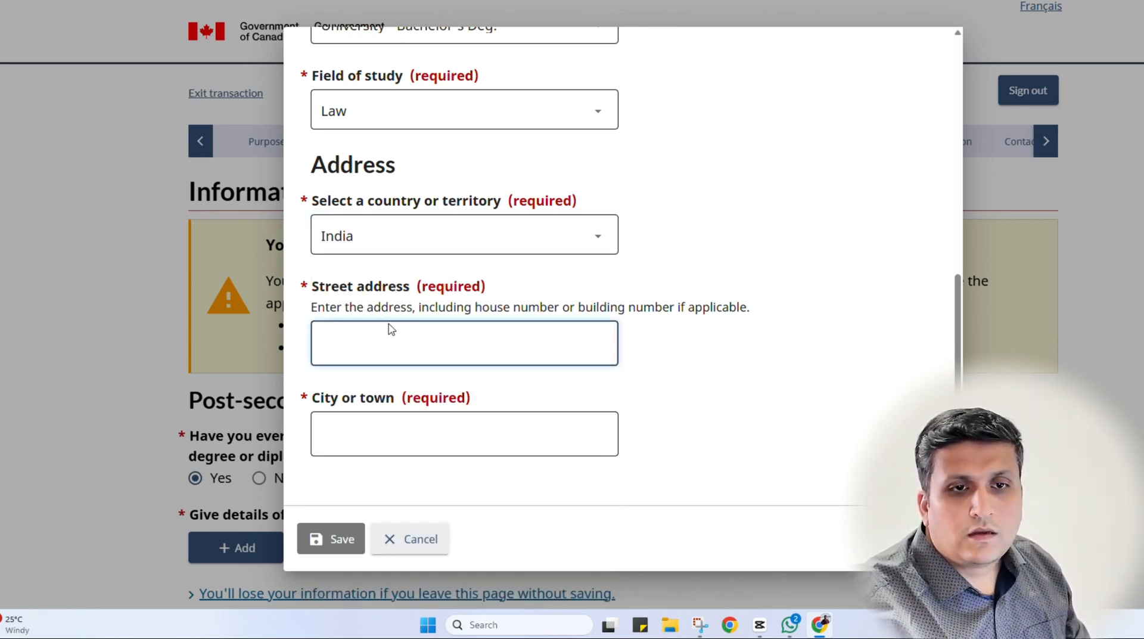
{"action": "type", "text": "abc"}
{"action": "key", "text": "Tab"}
{"action": "type", "text": "ca"}
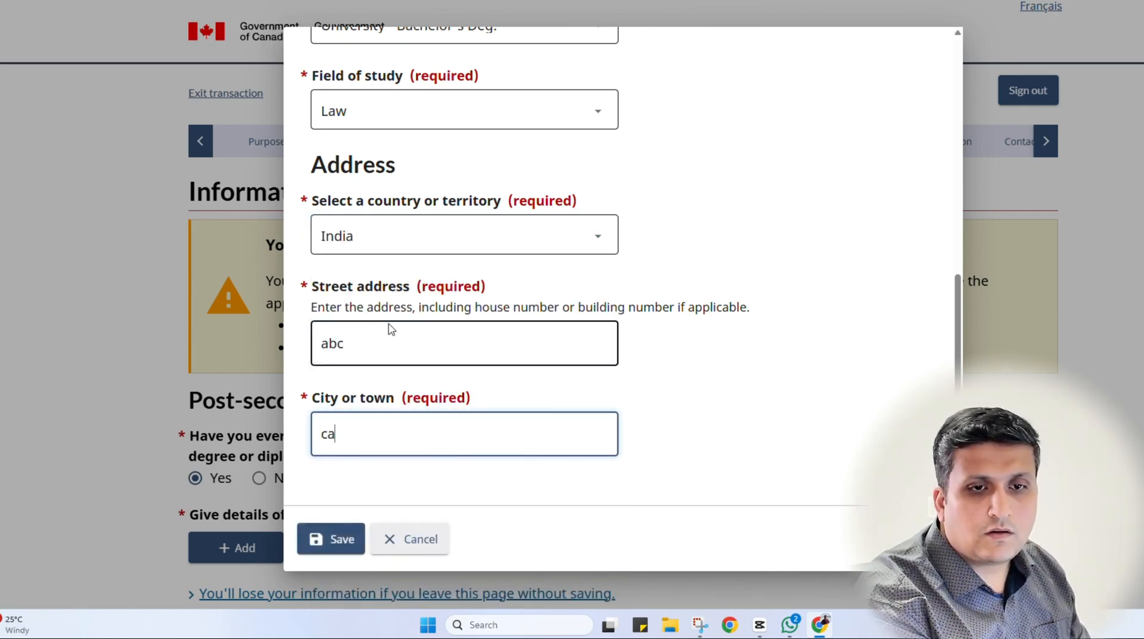
{"action": "key", "text": "BackSpace"}
{"action": "key", "text": "BackSpace"}
{"action": "type", "text": "acb"}
{"action": "key", "text": "BackSpace"}
{"action": "key", "text": "BackSpace"}
{"action": "type", "text": "b"}
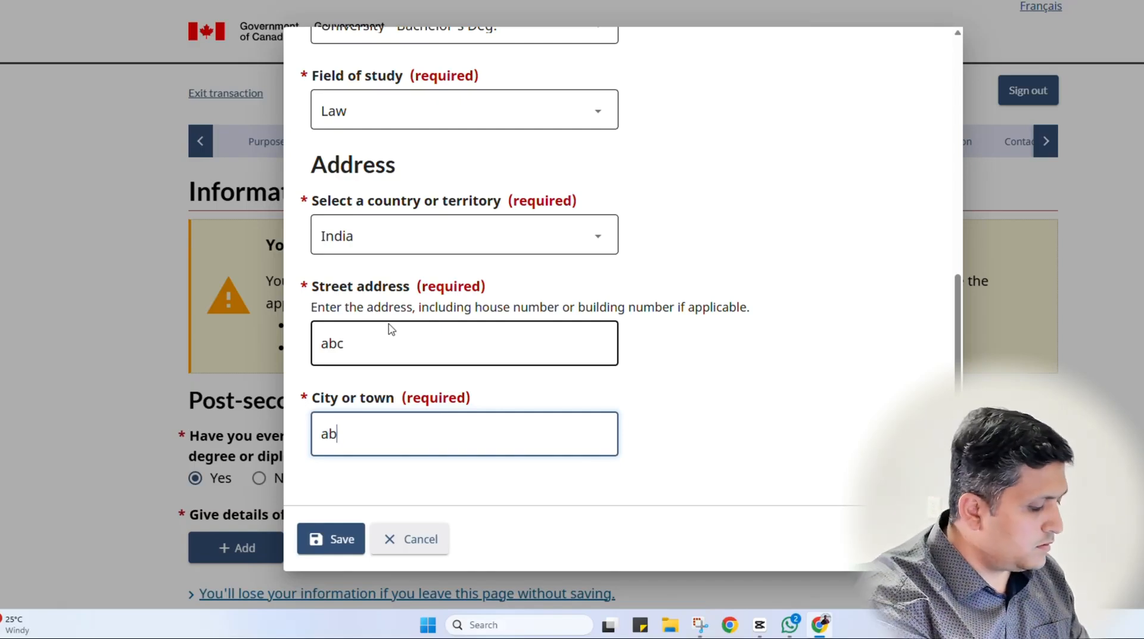
{"action": "left_click", "coordinate": [750, 405]}
Save the ABC education entry
{"action": "scroll", "coordinate": [599, 402], "scroll_direction": "up", "scroll_amount": 8}
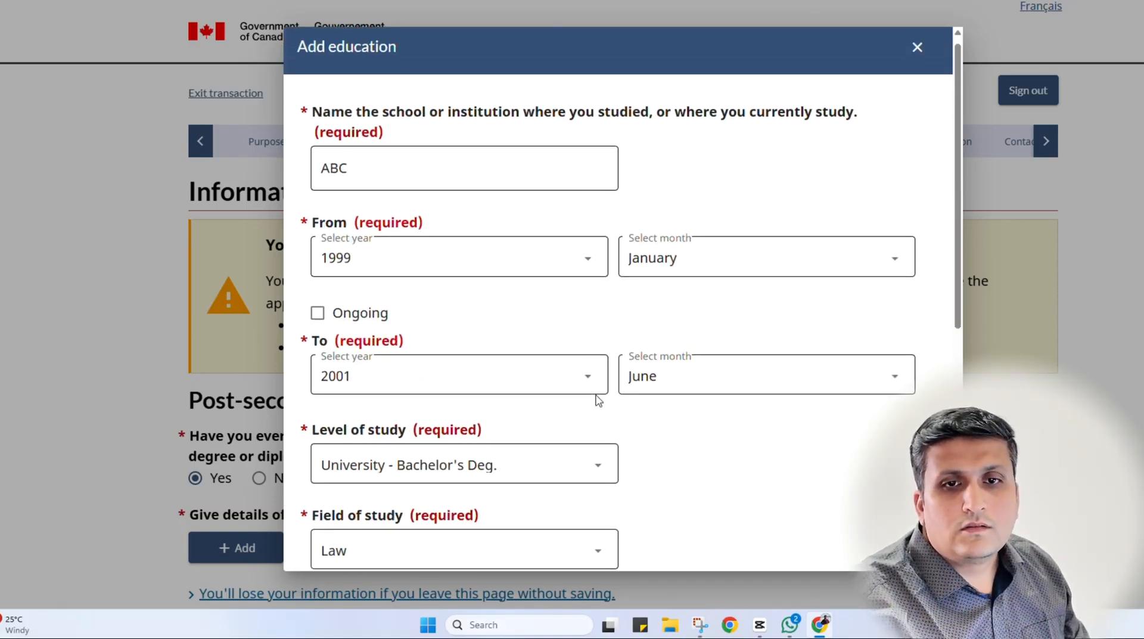
{"action": "scroll", "coordinate": [597, 400], "scroll_direction": "down", "scroll_amount": 3}
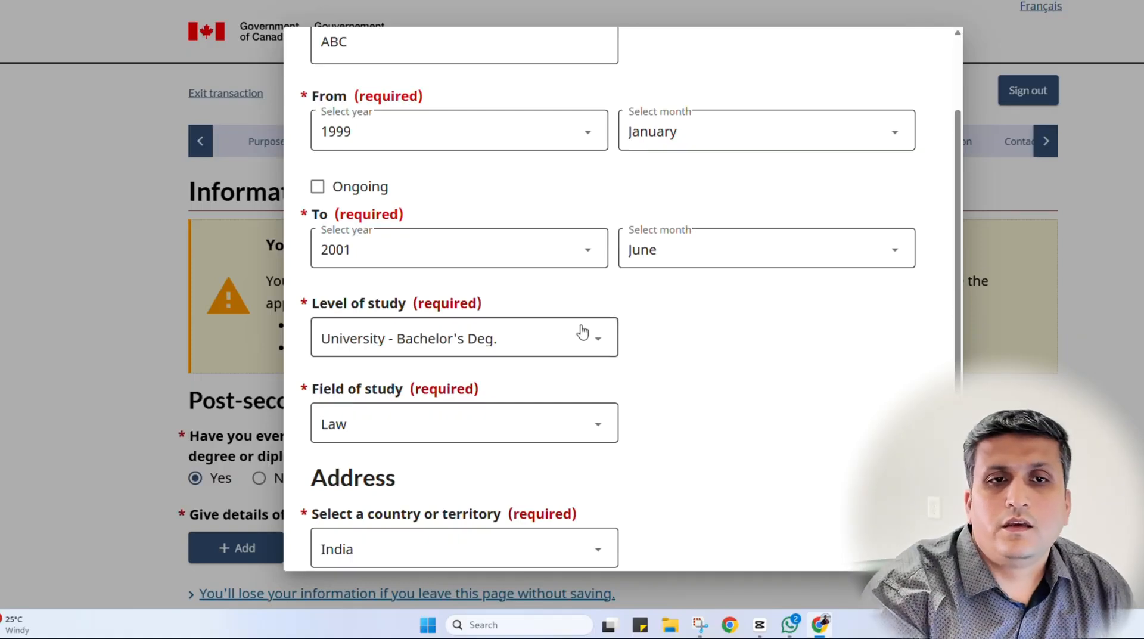
{"action": "scroll", "coordinate": [582, 329], "scroll_direction": "up", "scroll_amount": 2}
{"action": "scroll", "coordinate": [546, 325], "scroll_direction": "up", "scroll_amount": 1}
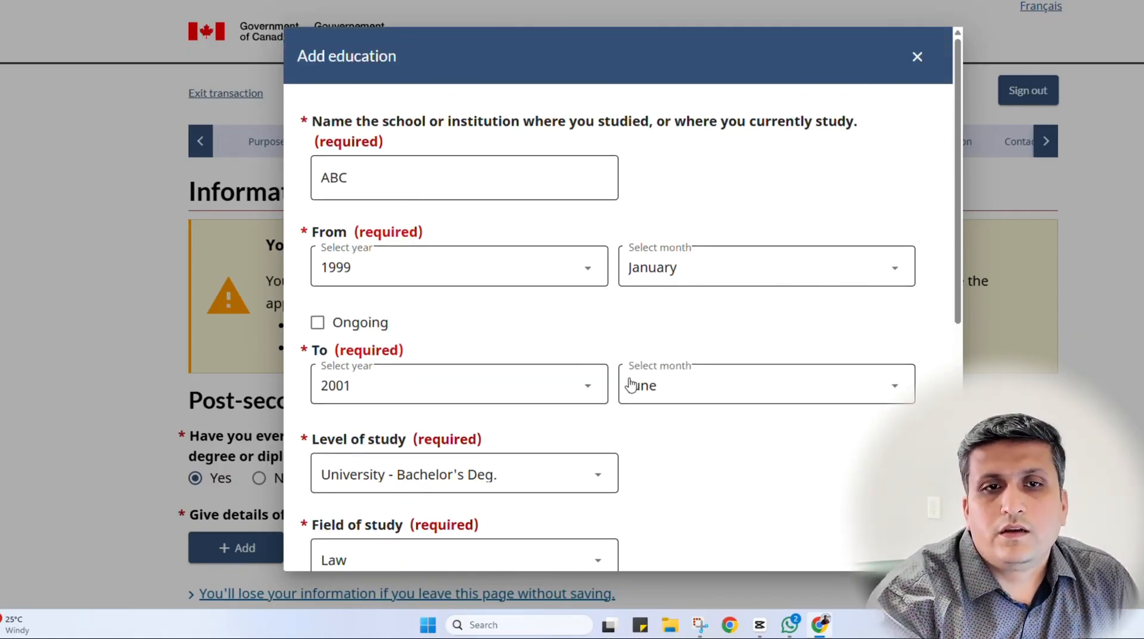
{"action": "scroll", "coordinate": [611, 381], "scroll_direction": "down", "scroll_amount": 3}
{"action": "scroll", "coordinate": [611, 381], "scroll_direction": "down", "scroll_amount": 3}
{"action": "scroll", "coordinate": [610, 381], "scroll_direction": "down", "scroll_amount": 3}
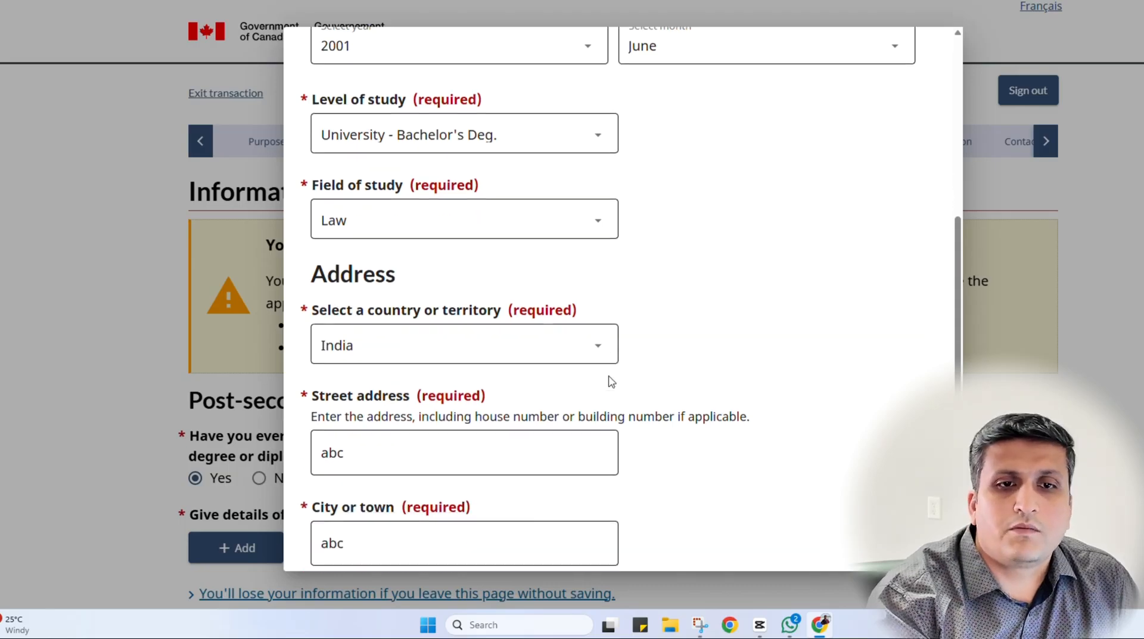
{"action": "scroll", "coordinate": [610, 382], "scroll_direction": "down", "scroll_amount": 1}
{"action": "left_click", "coordinate": [331, 539]}
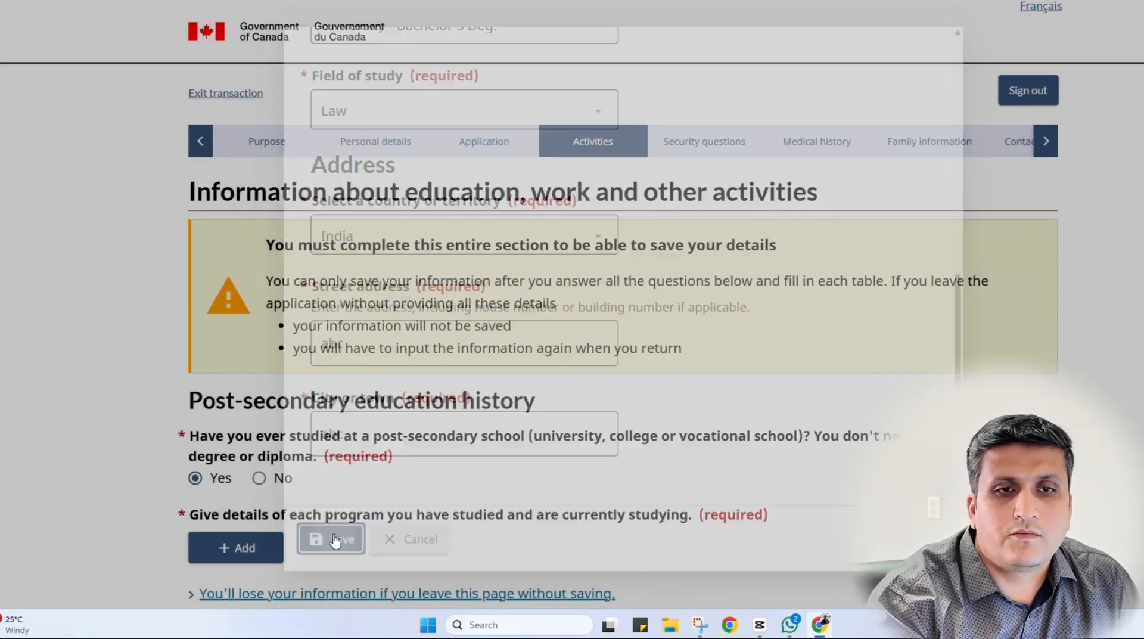
Answer No to military or police service and start a new work history entry
{"action": "scroll", "coordinate": [70, 305], "scroll_direction": "up", "scroll_amount": 2}
{"action": "scroll", "coordinate": [70, 305], "scroll_direction": "down", "scroll_amount": 2}
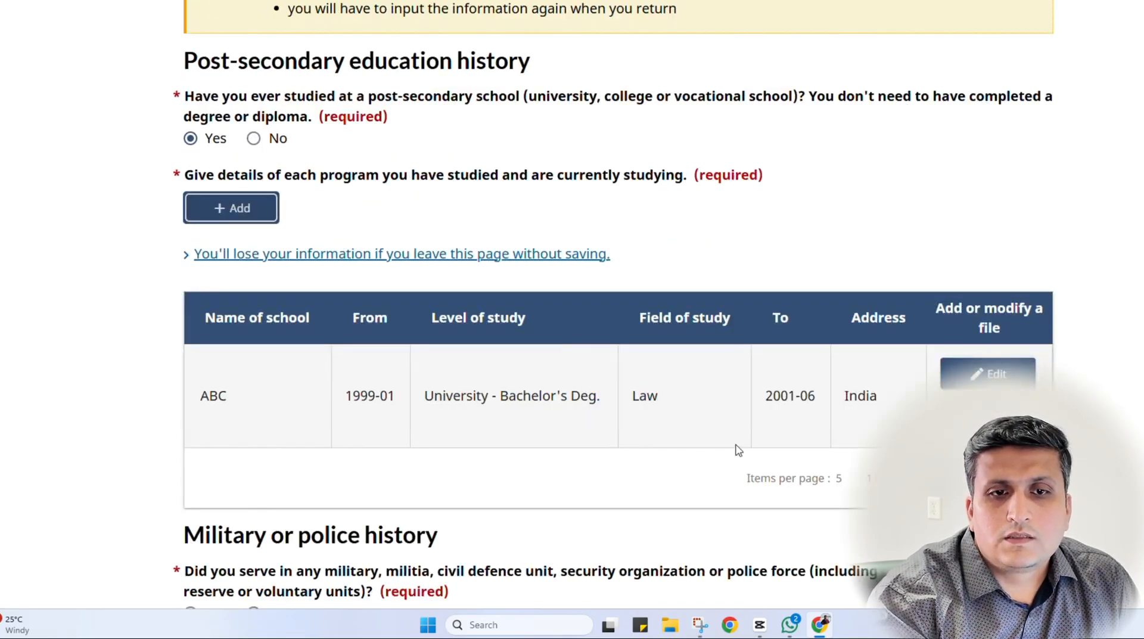
{"action": "scroll", "coordinate": [536, 430], "scroll_direction": "down", "scroll_amount": 3}
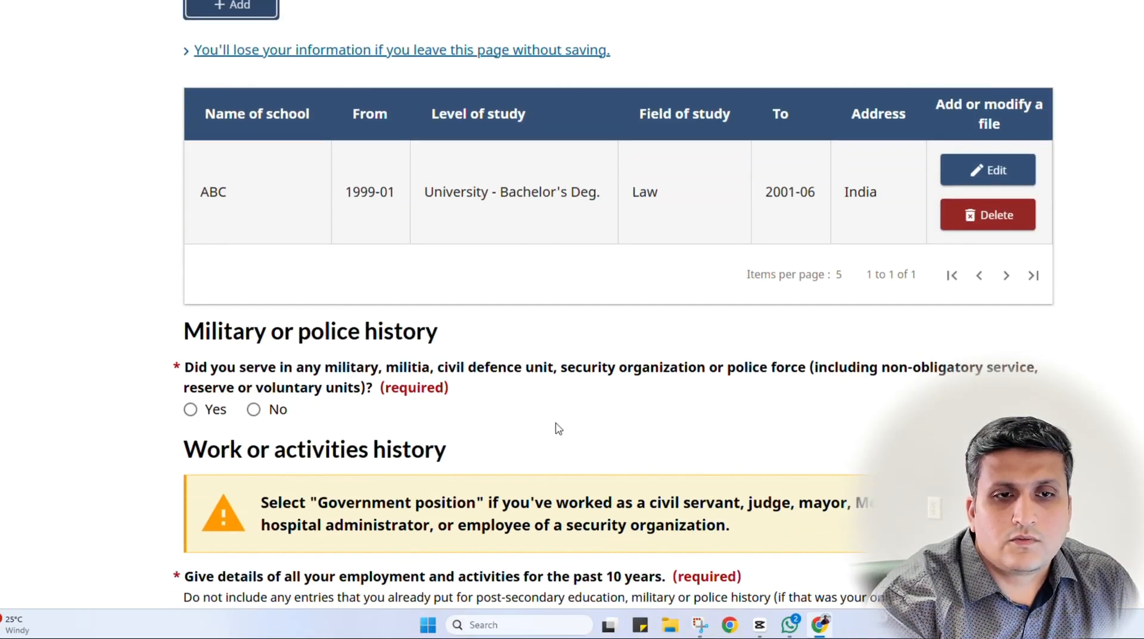
{"action": "scroll", "coordinate": [558, 428], "scroll_direction": "down", "scroll_amount": 2}
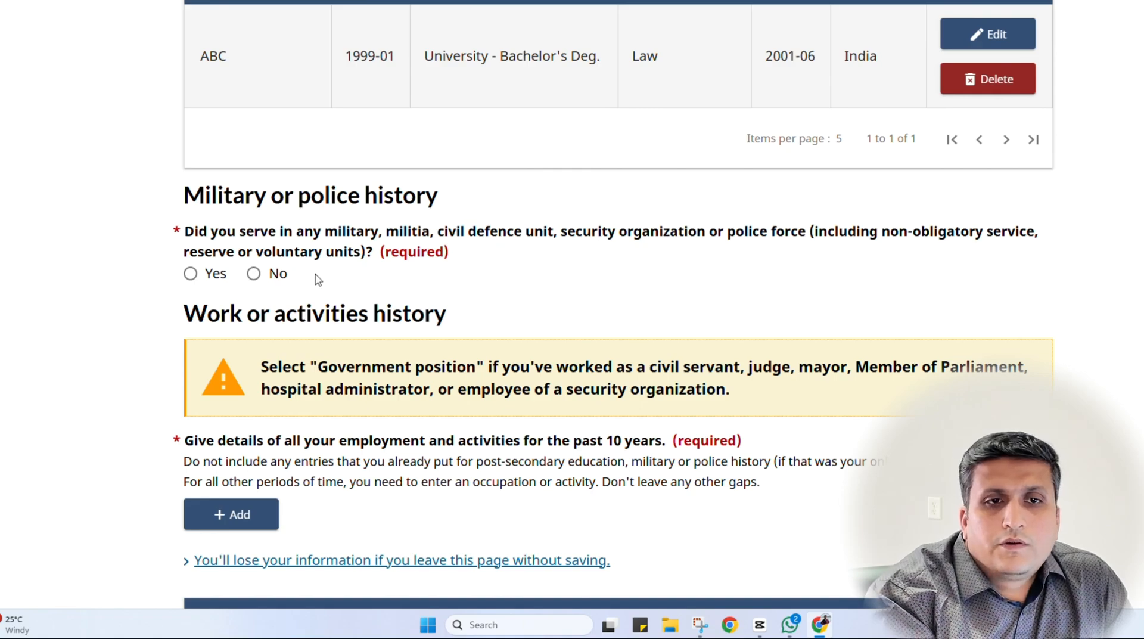
{"action": "left_click", "coordinate": [254, 273]}
{"action": "scroll", "coordinate": [89, 387], "scroll_direction": "down", "scroll_amount": 4}
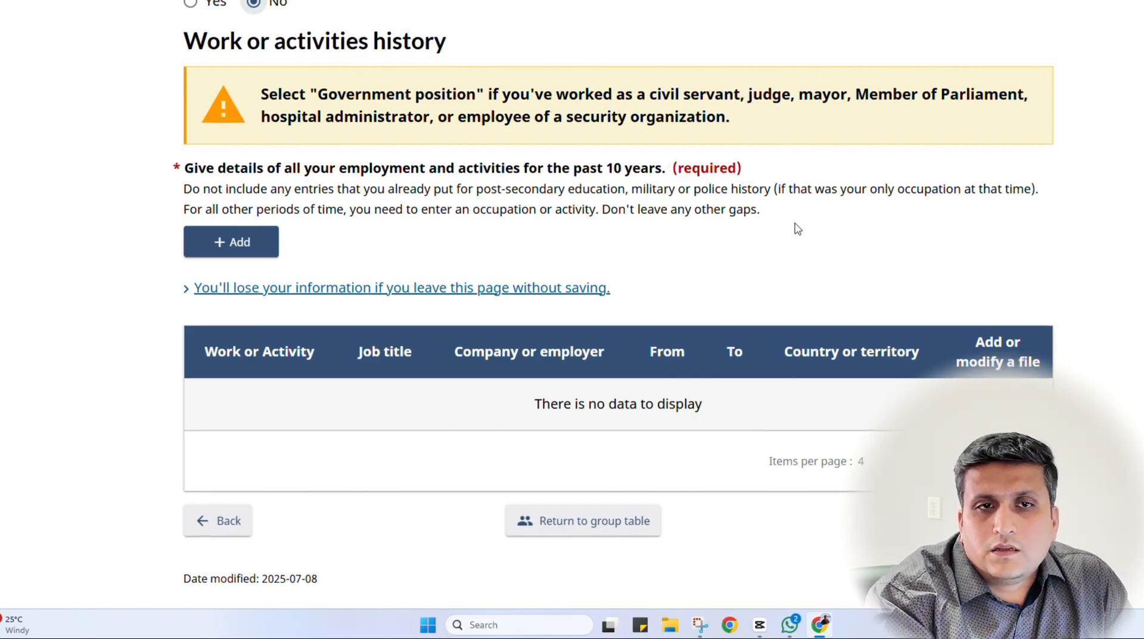
{"action": "scroll", "coordinate": [792, 224], "scroll_direction": "down", "scroll_amount": 1}
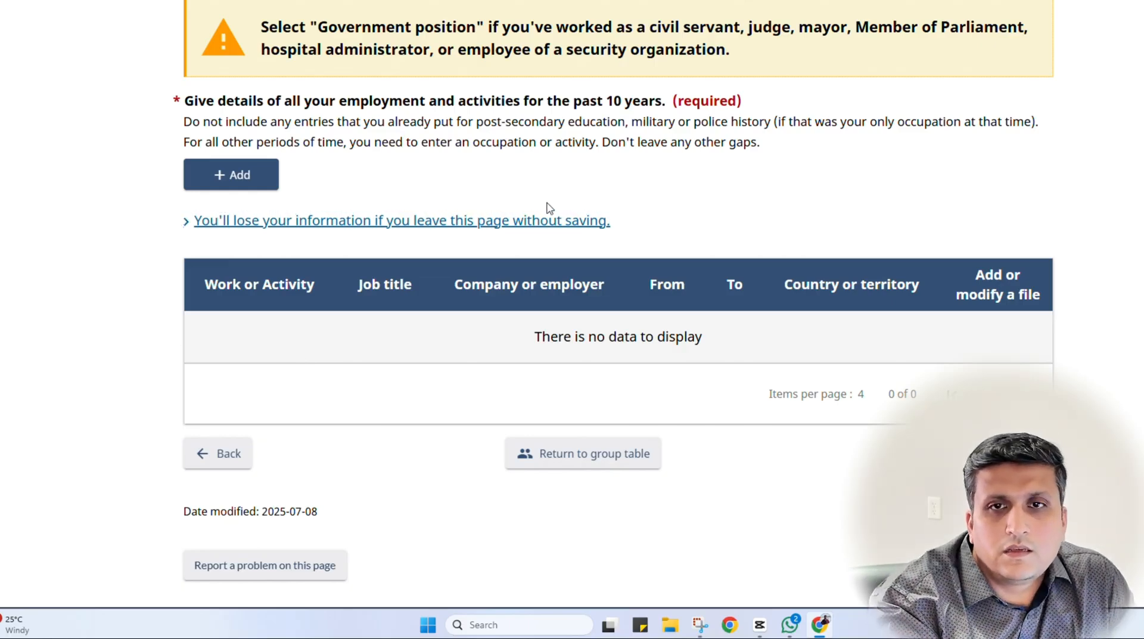
{"action": "left_click", "coordinate": [227, 179]}
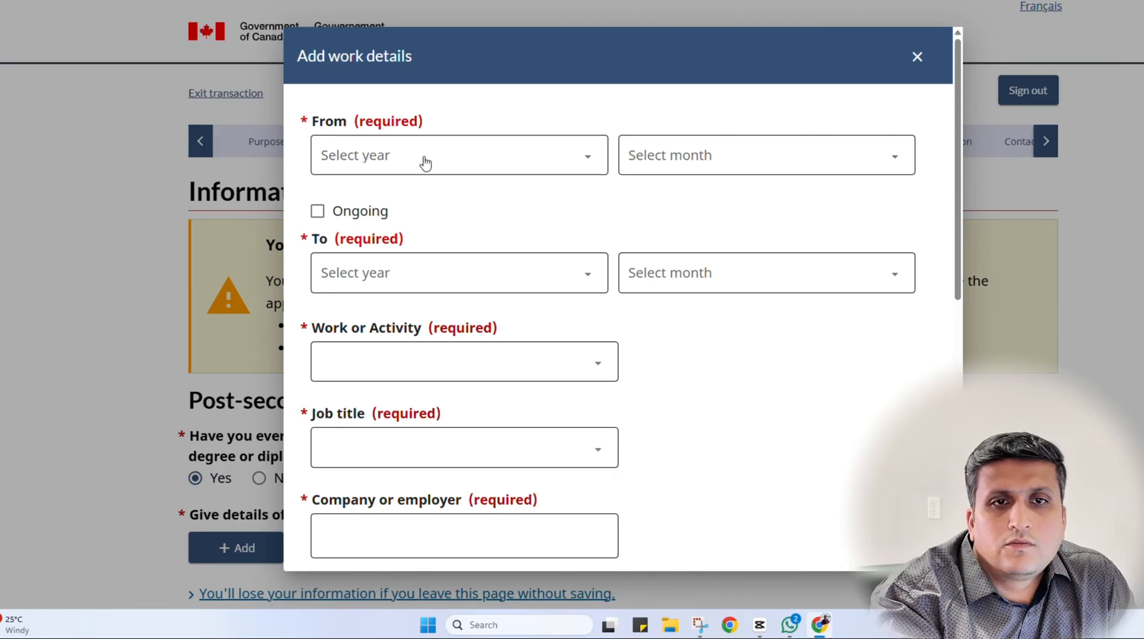
Set the job as ongoing from January 2014 under Management occupations
{"action": "left_click", "coordinate": [470, 168]}
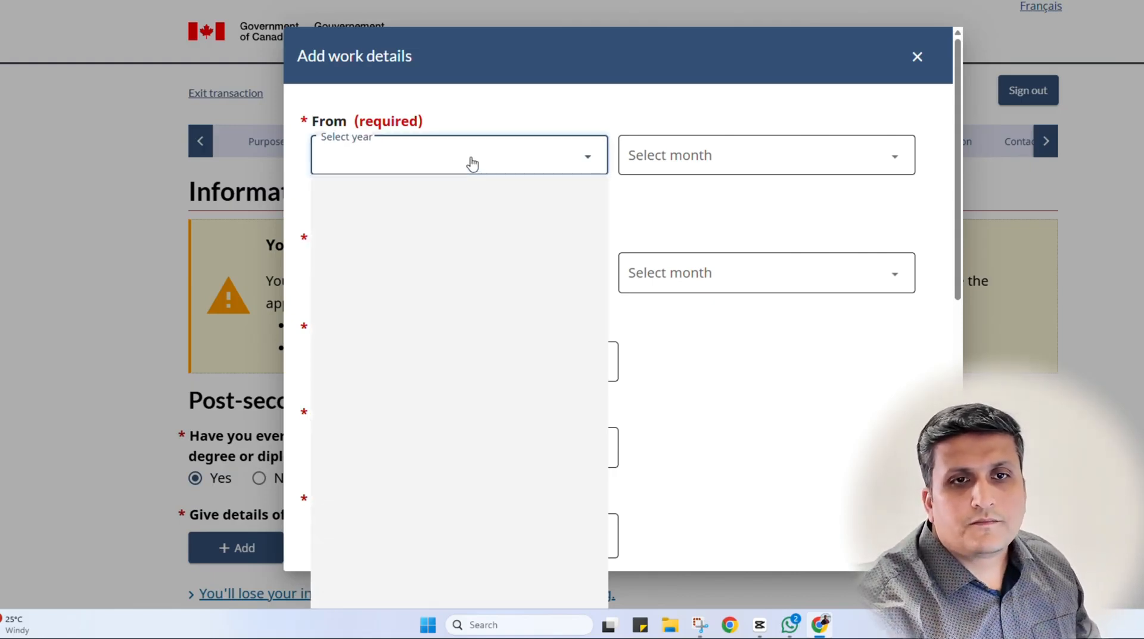
{"action": "type", "text": "2014"}
{"action": "key", "text": "Return"}
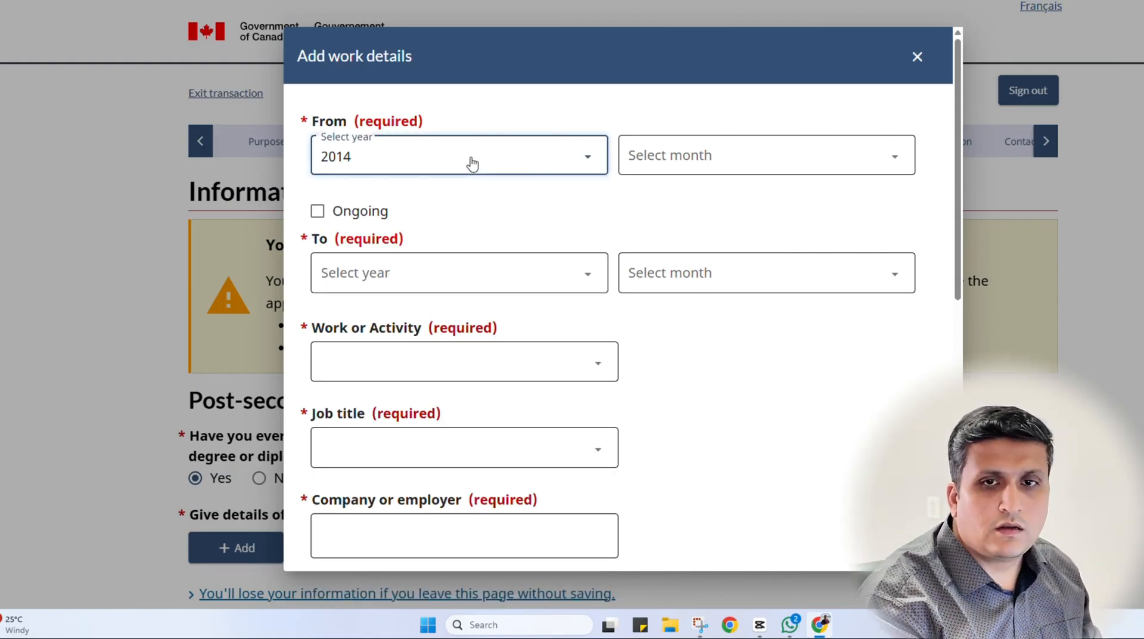
{"action": "left_click", "coordinate": [647, 154]}
{"action": "left_click", "coordinate": [670, 203]}
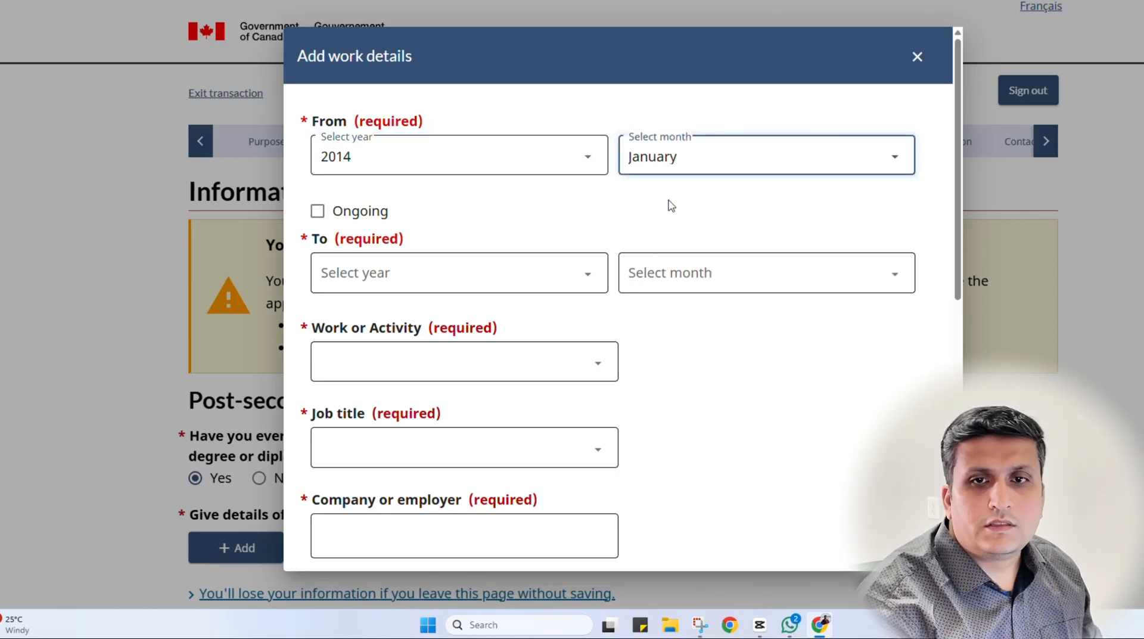
{"action": "left_click", "coordinate": [350, 214]}
{"action": "left_click", "coordinate": [388, 276]}
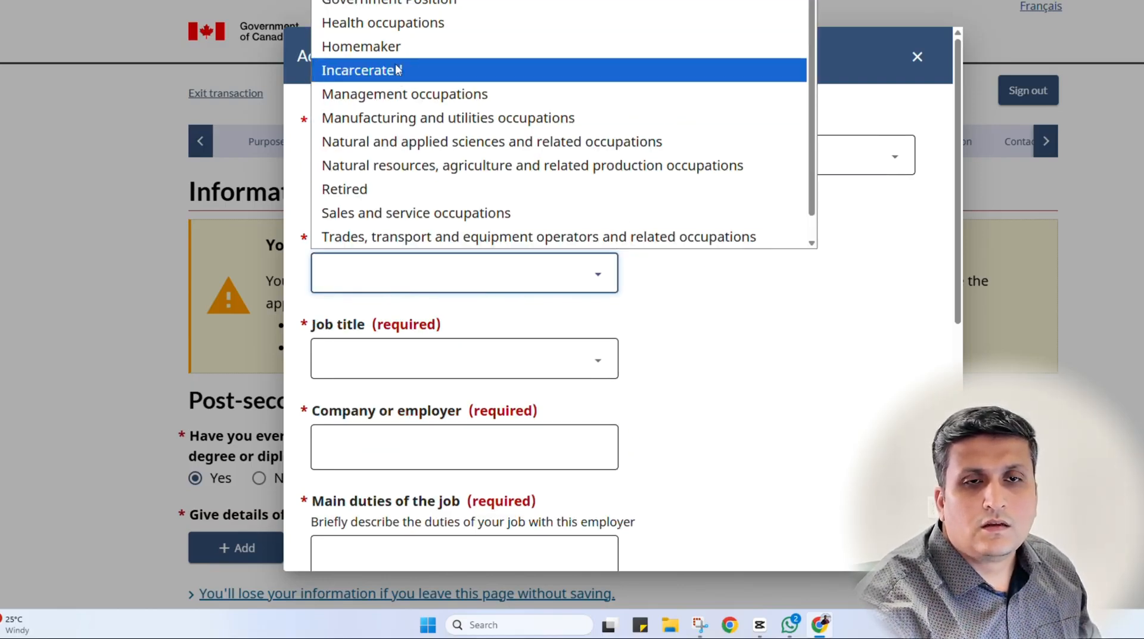
{"action": "left_click", "coordinate": [396, 94]}
Choose Engineering Officer as job title with employer ABC
{"action": "left_click", "coordinate": [375, 369]}
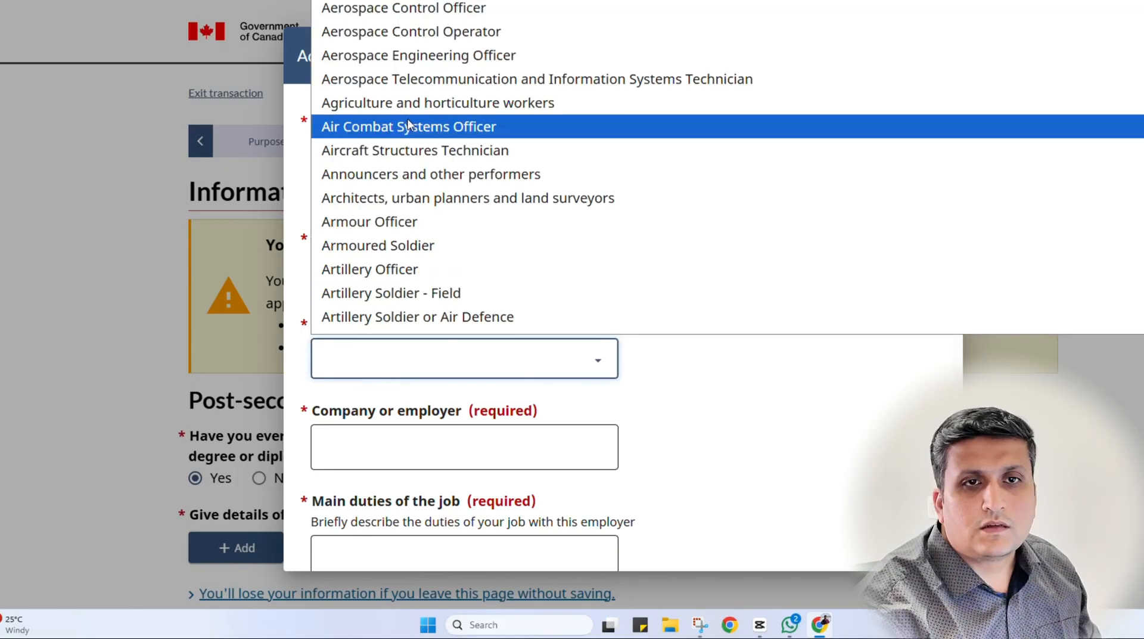
{"action": "scroll", "coordinate": [434, 220], "scroll_direction": "down", "scroll_amount": 12}
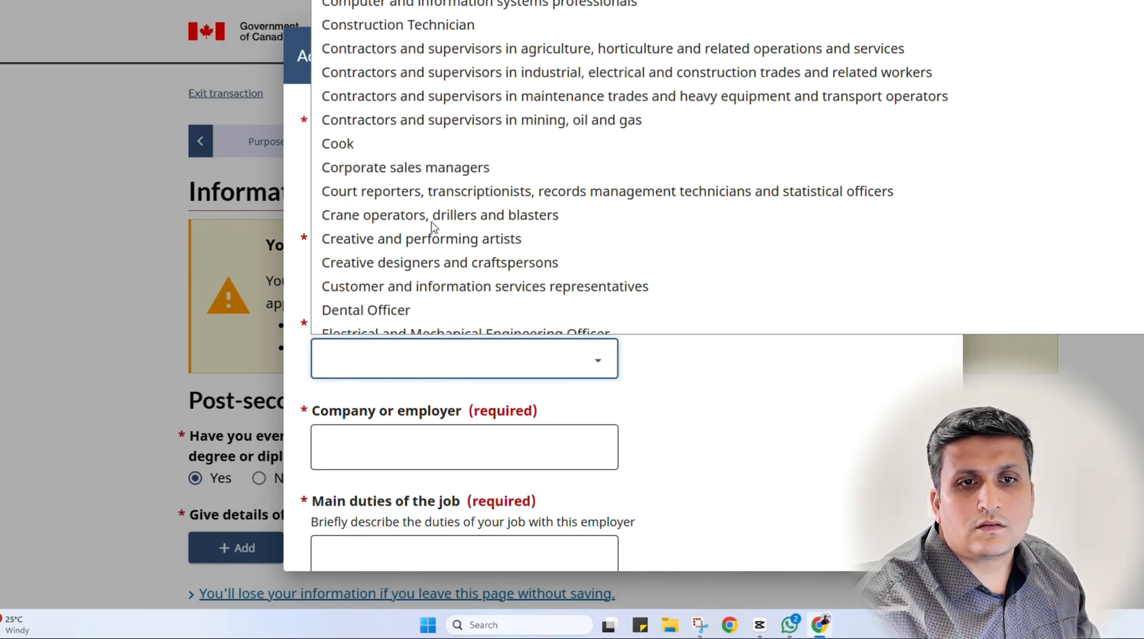
{"action": "type", "text": "en"}
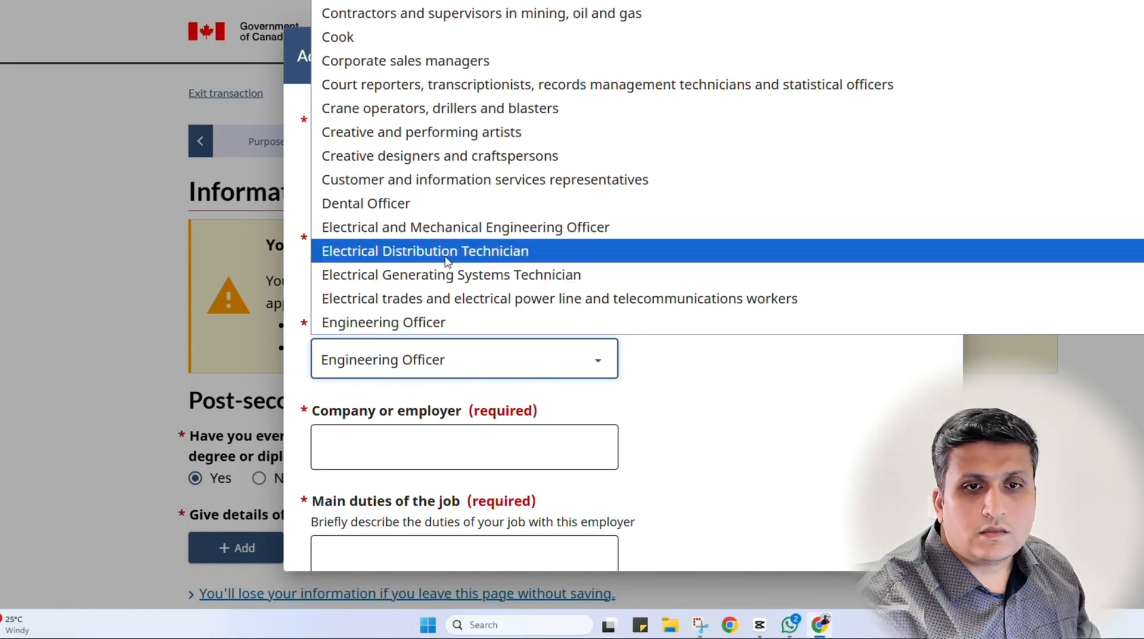
{"action": "left_click", "coordinate": [435, 322]}
{"action": "scroll", "coordinate": [388, 436], "scroll_direction": "down", "scroll_amount": 3}
{"action": "left_click", "coordinate": [448, 238]}
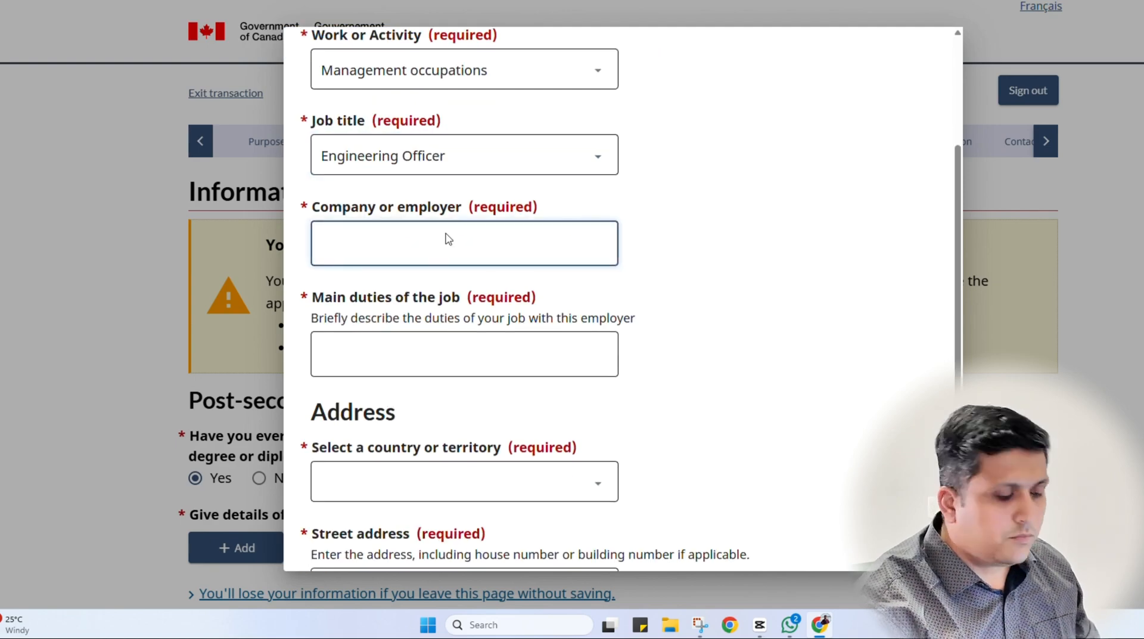
{"action": "type", "text": "ABC"}
{"action": "key", "text": "Tab"}
Enter the main duties as leading engineering projects
{"action": "scroll", "coordinate": [448, 238], "scroll_direction": "down", "scroll_amount": 3}
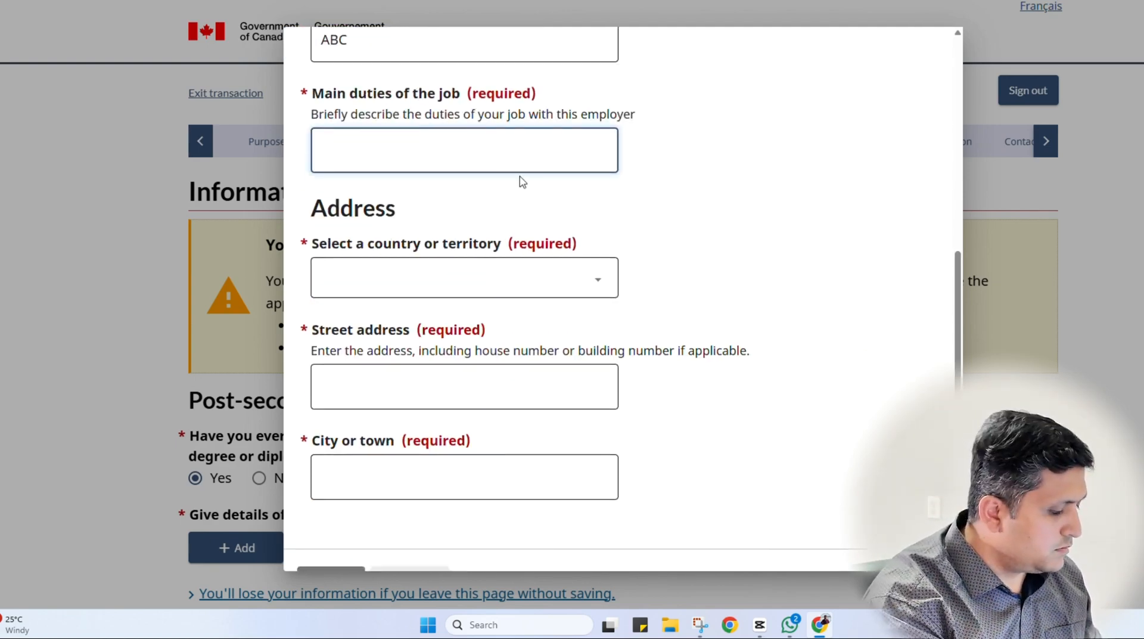
{"action": "type", "text": "Leading pri"}
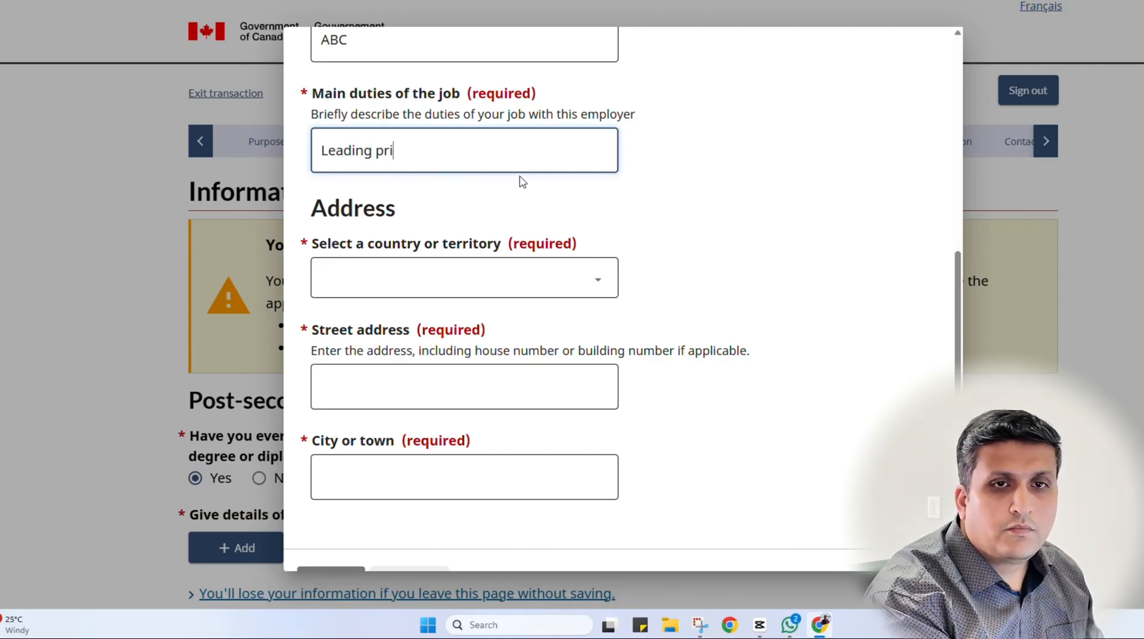
{"action": "key", "text": "BackSpace"}
{"action": "key", "text": "BackSpace"}
{"action": "key", "text": "BackSpace"}
{"action": "type", "text": "enginee"}
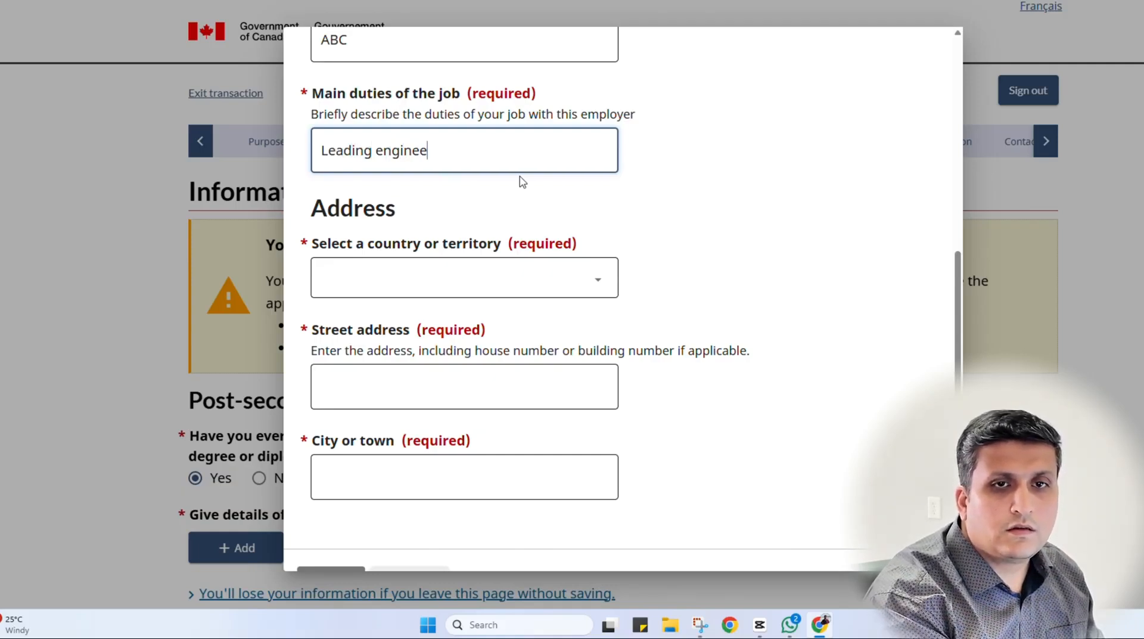
{"action": "type", "text": "rting pr"}
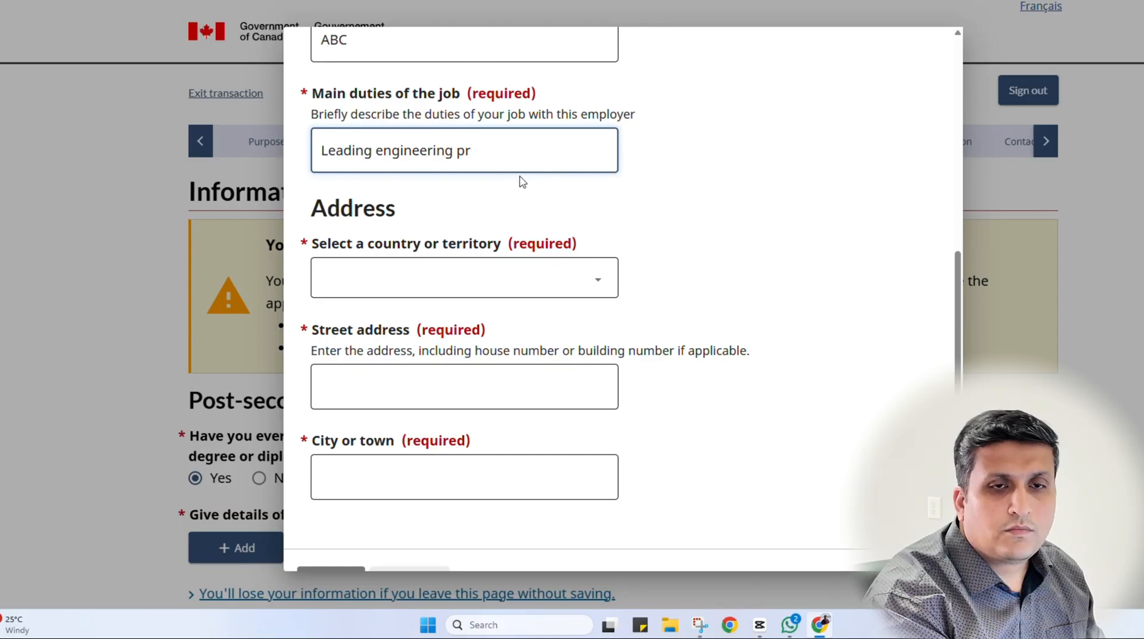
{"action": "type", "text": "ojects"}
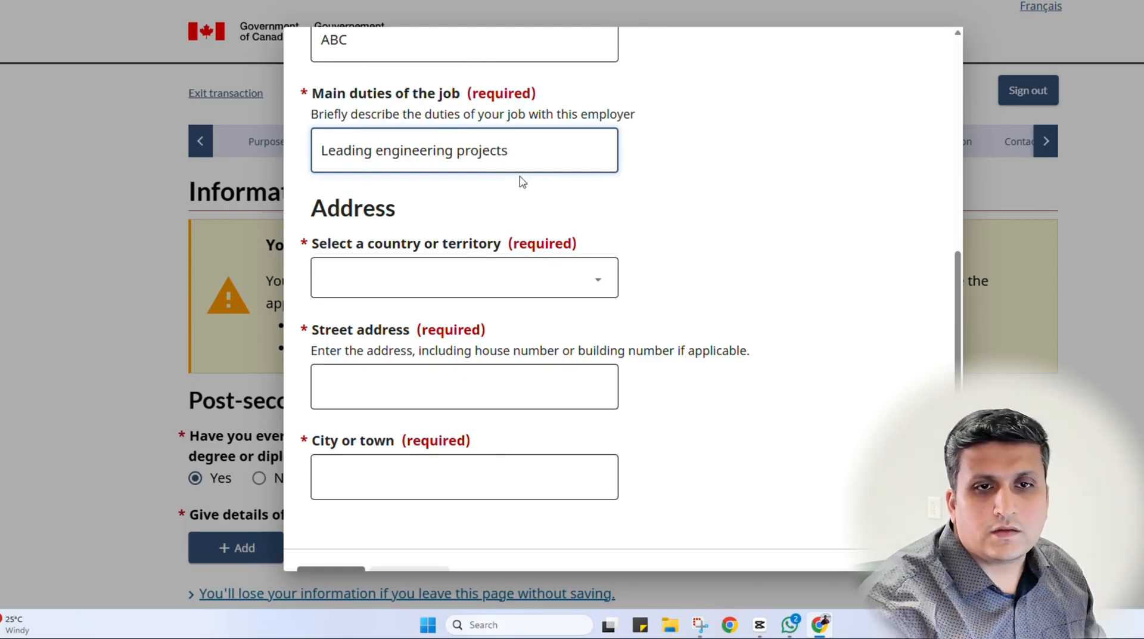
{"action": "left_click", "coordinate": [695, 309]}
Set the employer address to India, street c, city abc, and save the job
{"action": "left_click", "coordinate": [445, 289]}
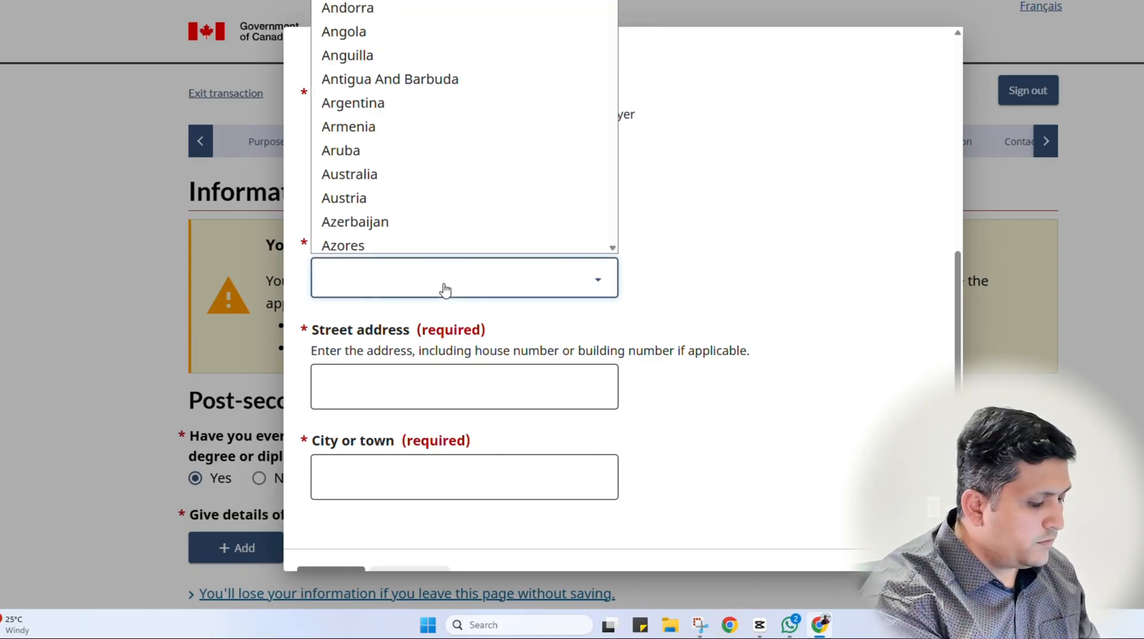
{"action": "type", "text": "india"}
{"action": "key", "text": "Return"}
{"action": "scroll", "coordinate": [445, 290], "scroll_direction": "down", "scroll_amount": 1}
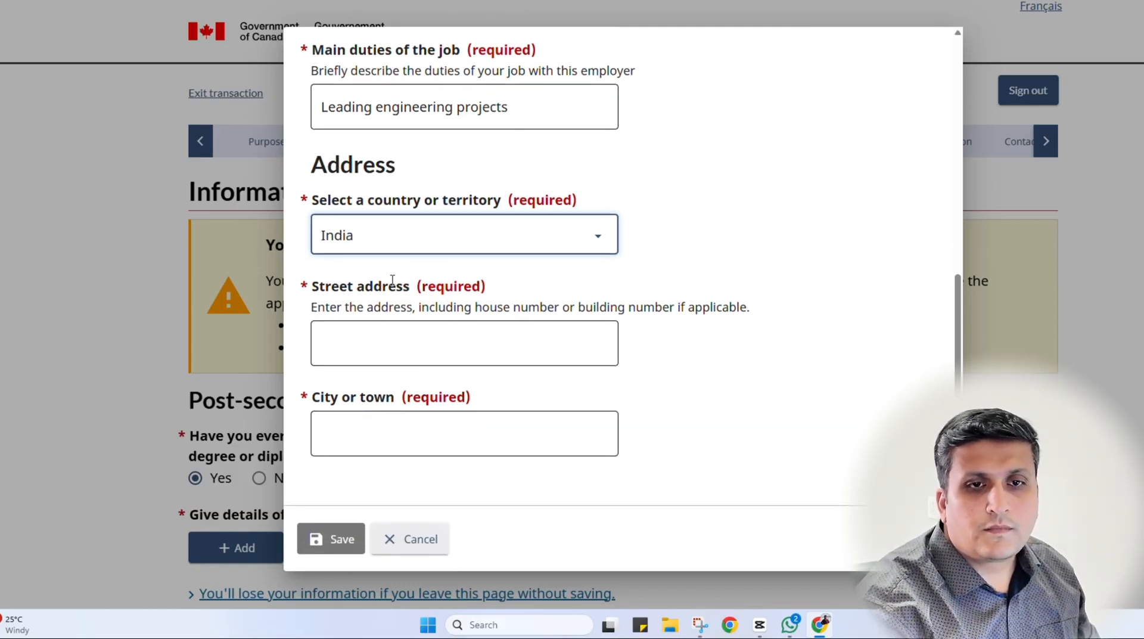
{"action": "left_click", "coordinate": [409, 345]}
{"action": "type", "text": "c"}
{"action": "key", "text": "Tab"}
{"action": "type", "text": "abc"}
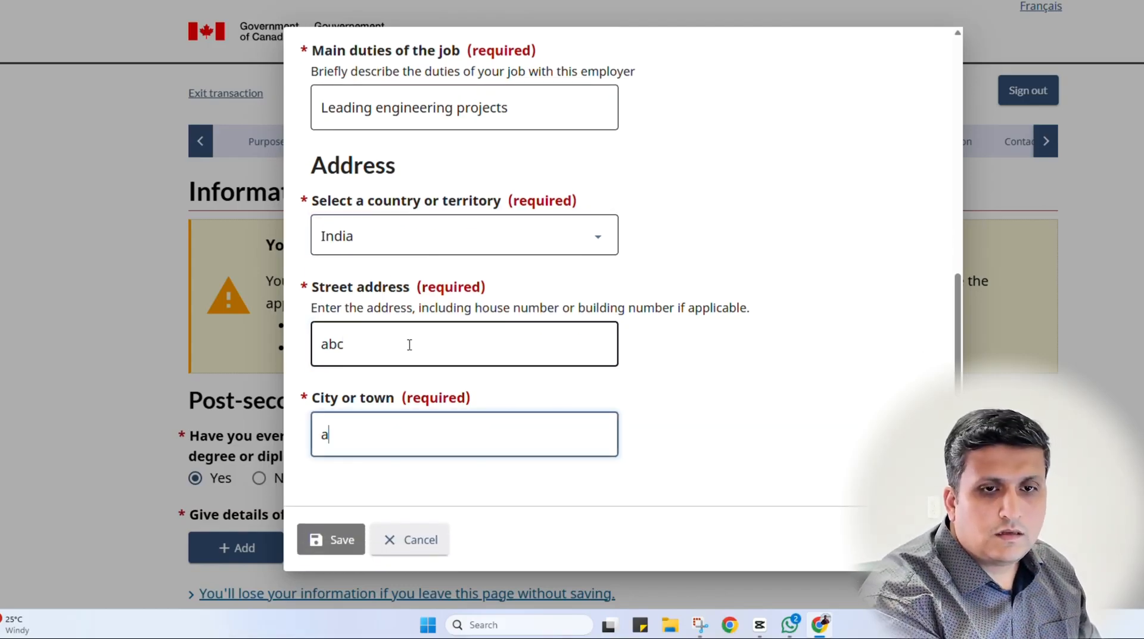
{"action": "left_click", "coordinate": [331, 539]}
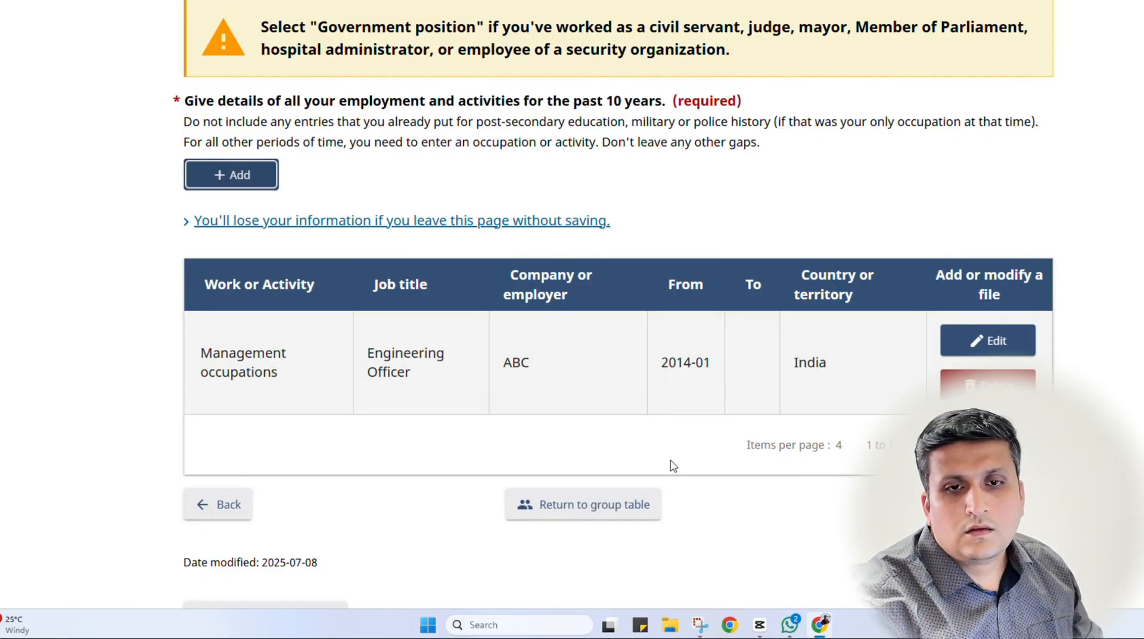
Review the 10-year work history table and continue to Travel history
{"action": "scroll", "coordinate": [417, 387], "scroll_direction": "up", "scroll_amount": 7}
{"action": "scroll", "coordinate": [338, 355], "scroll_direction": "down", "scroll_amount": 8}
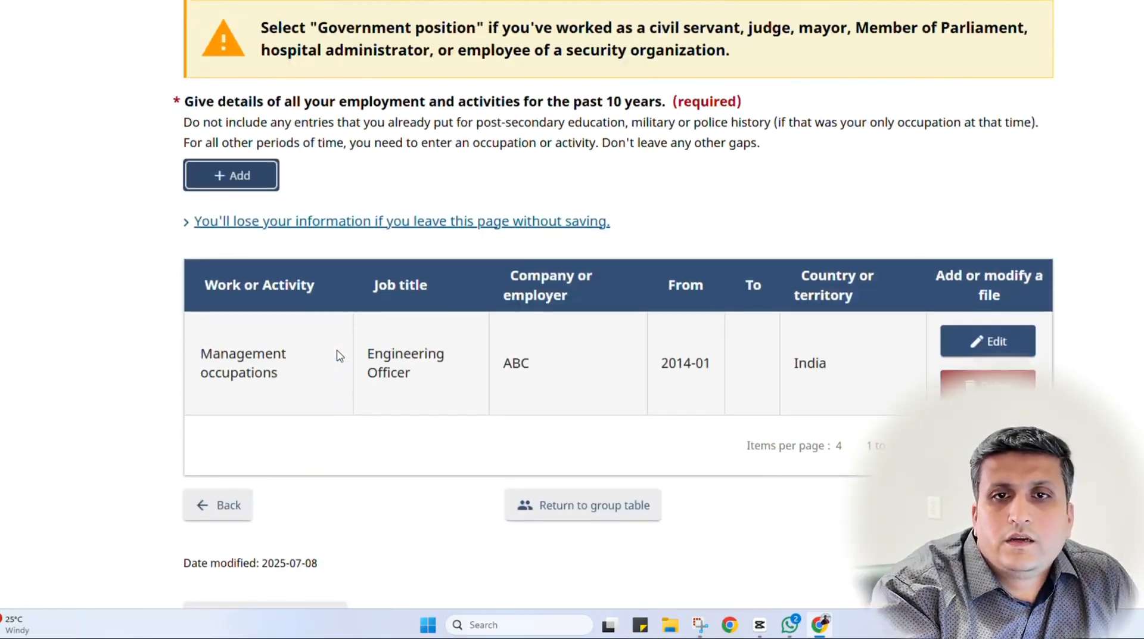
{"action": "scroll", "coordinate": [531, 238], "scroll_direction": "up", "scroll_amount": 1}
{"action": "left_click_drag", "start_coordinate": [603, 170], "coordinate": [661, 175]}
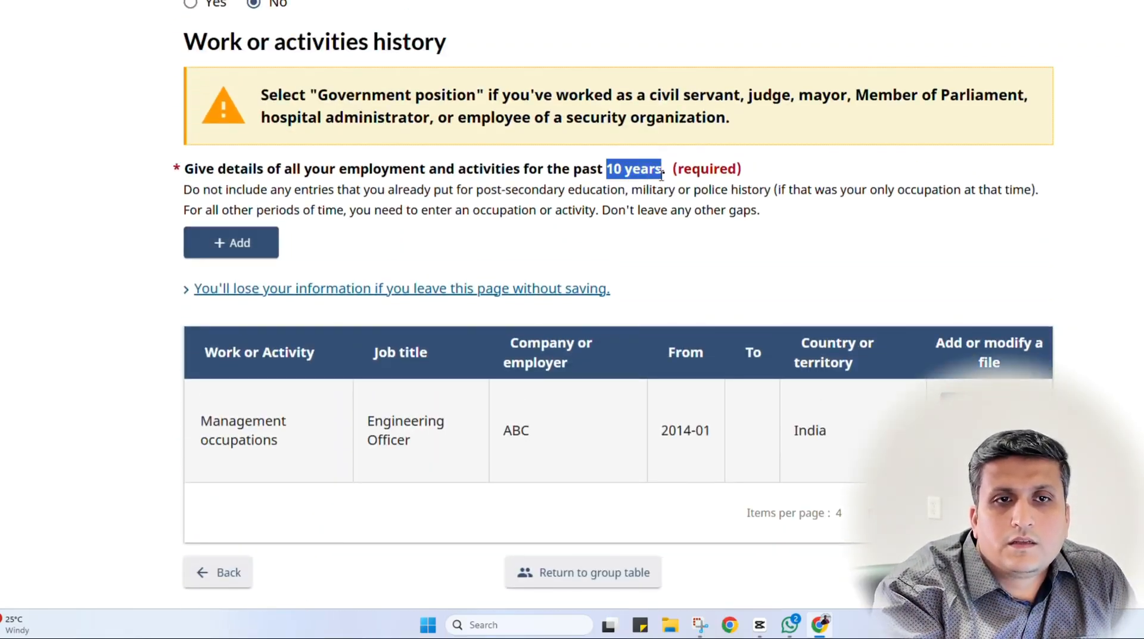
{"action": "left_click", "coordinate": [611, 216]}
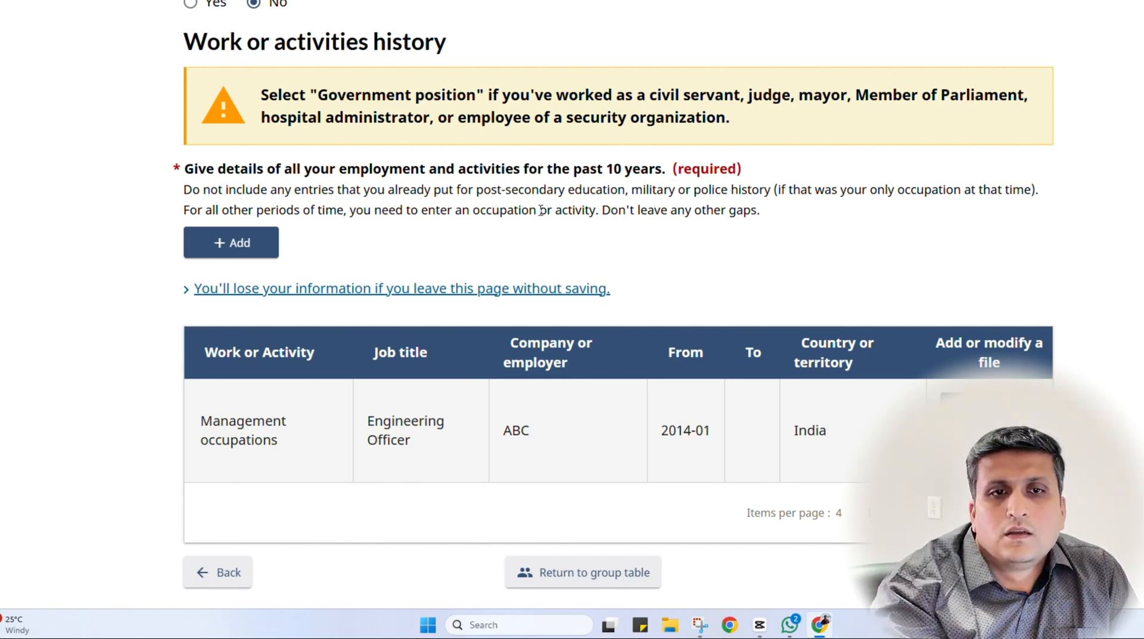
{"action": "scroll", "coordinate": [258, 319], "scroll_direction": "up", "scroll_amount": 10}
{"action": "scroll", "coordinate": [258, 325], "scroll_direction": "down", "scroll_amount": 10}
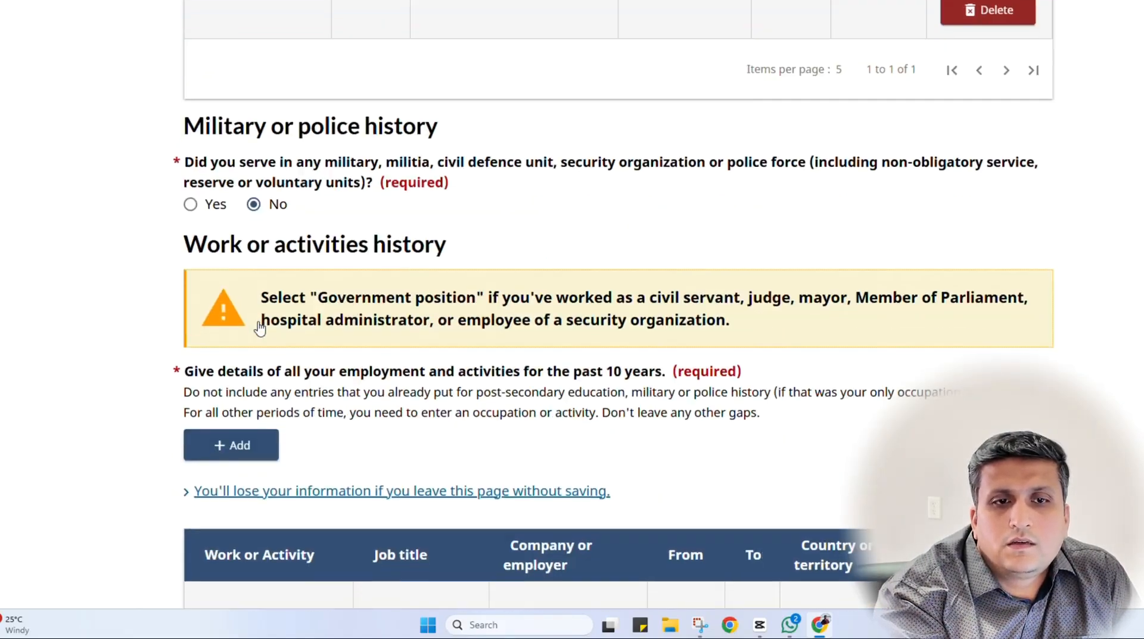
{"action": "scroll", "coordinate": [371, 355], "scroll_direction": "down", "scroll_amount": 1}
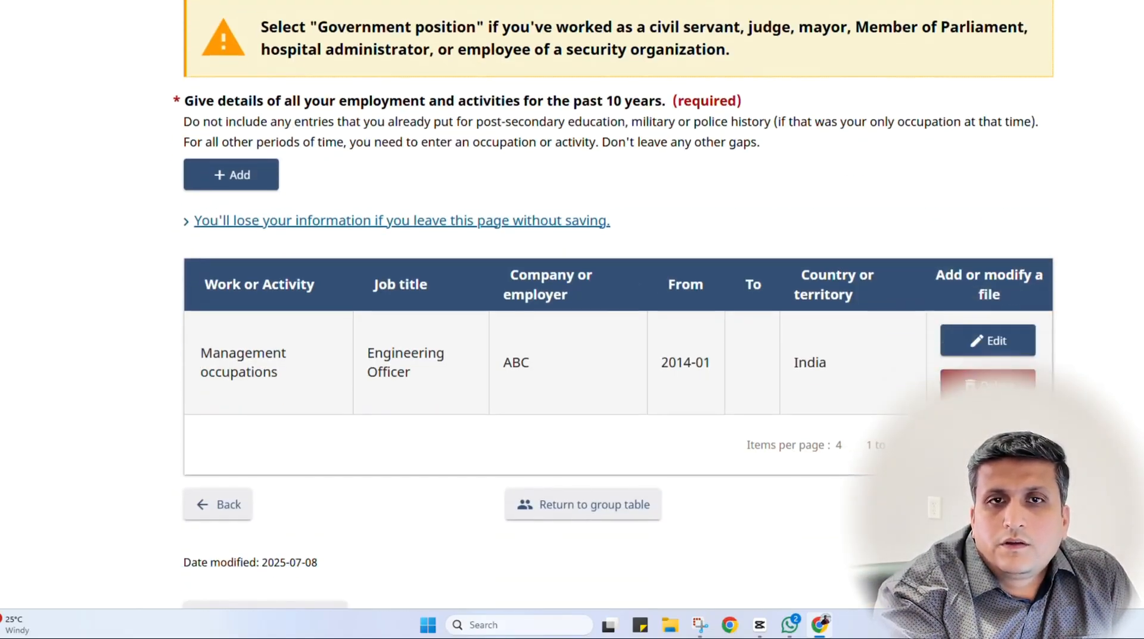
{"action": "left_click", "coordinate": [984, 504]}
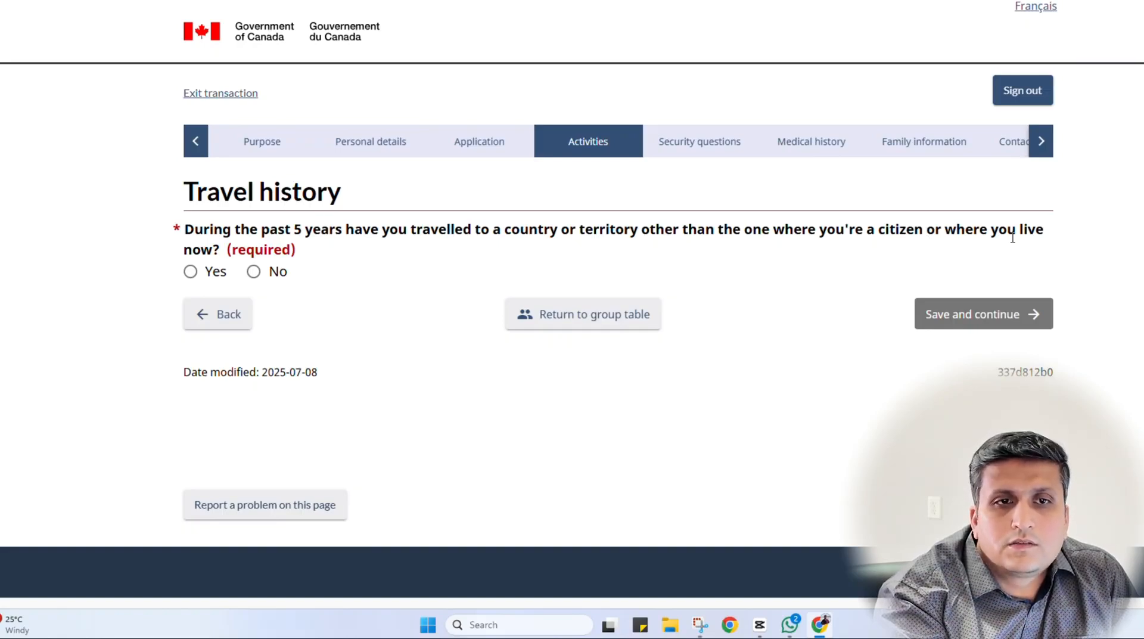
Answer Yes to travel in the past 5 years and start a new travel record
{"action": "left_click", "coordinate": [214, 274]}
{"action": "scroll", "coordinate": [422, 361], "scroll_direction": "down", "scroll_amount": 3}
{"action": "scroll", "coordinate": [424, 359], "scroll_direction": "up", "scroll_amount": 2}
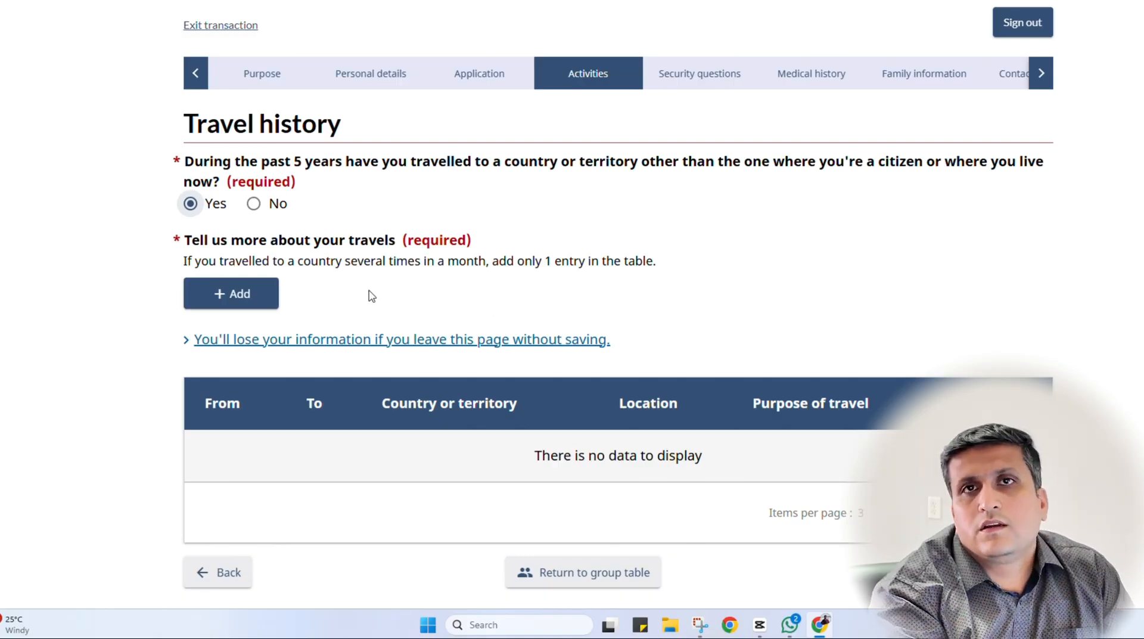
{"action": "left_click", "coordinate": [253, 299]}
{"action": "left_click", "coordinate": [253, 300]}
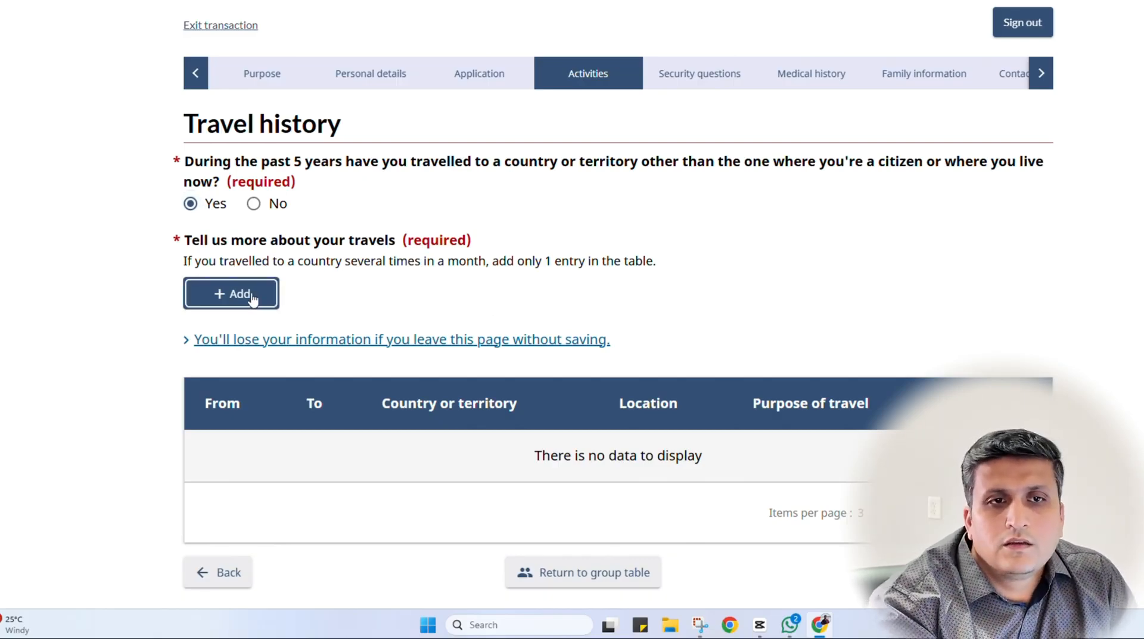
{"action": "left_click", "coordinate": [399, 174]}
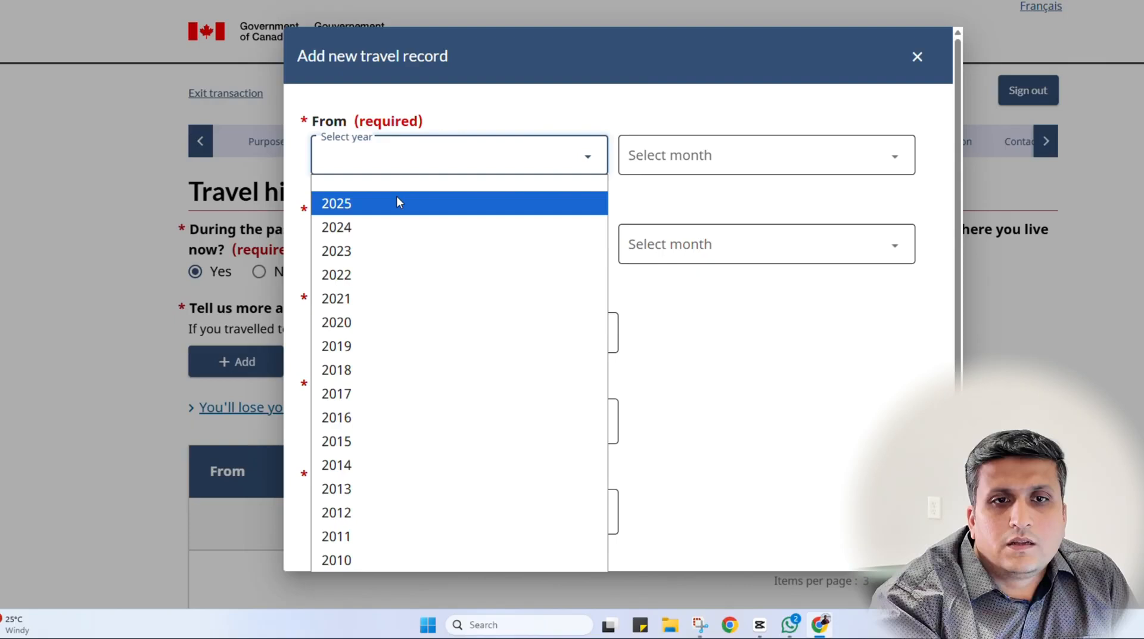
Set the trip start year to 2023 and the country to Germany
{"action": "left_click", "coordinate": [391, 253]}
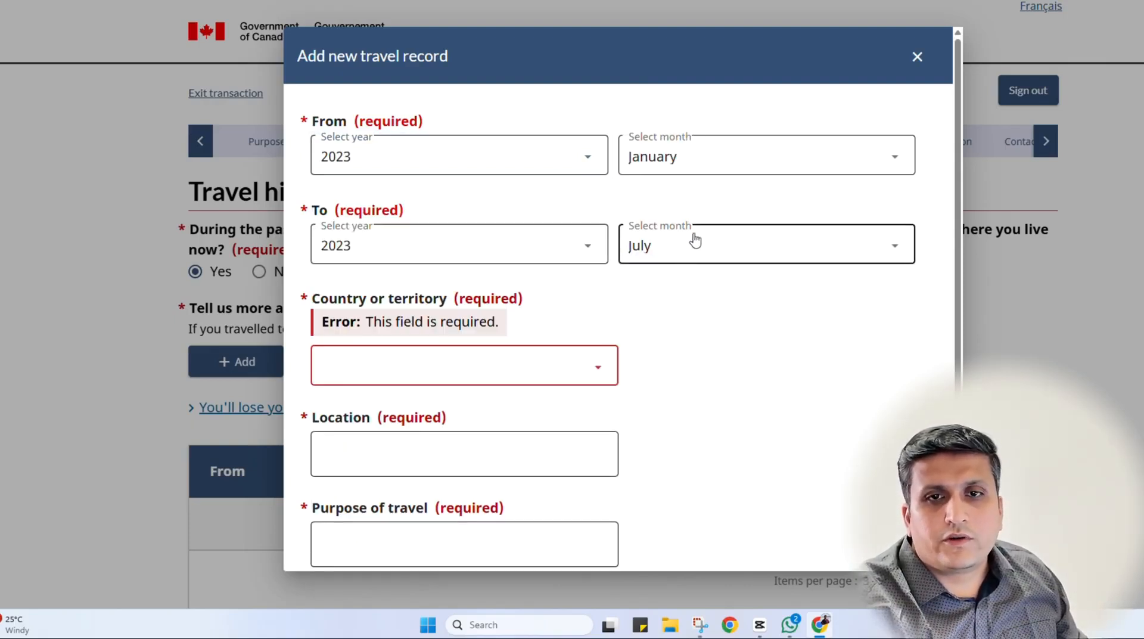
{"action": "left_click", "coordinate": [465, 370]}
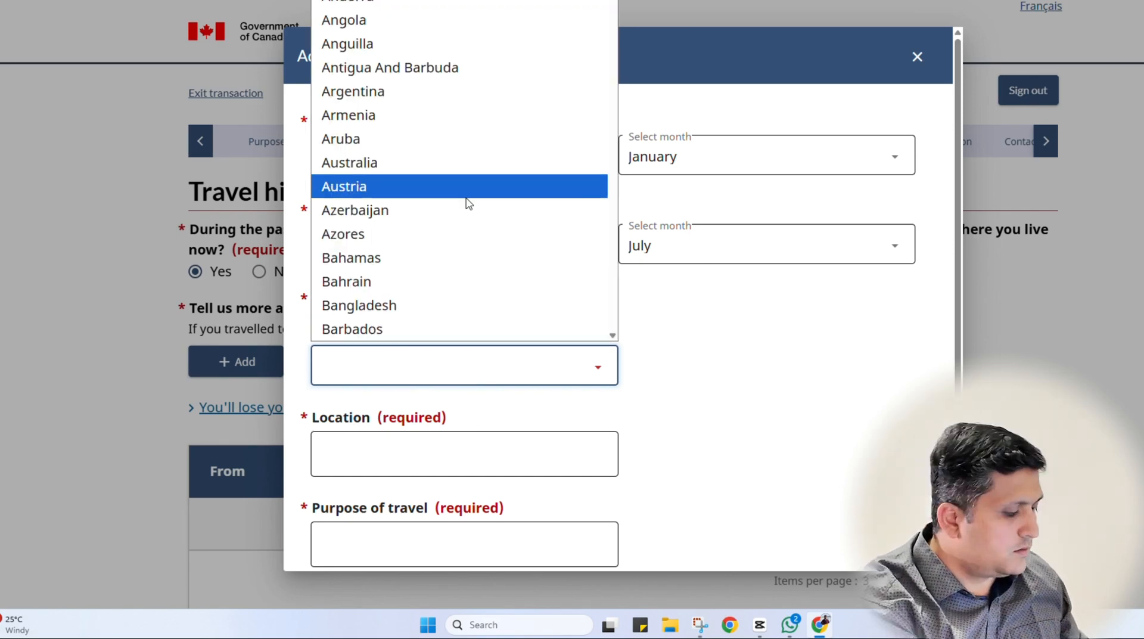
{"action": "type", "text": "India"}
{"action": "left_click", "coordinate": [361, 384]}
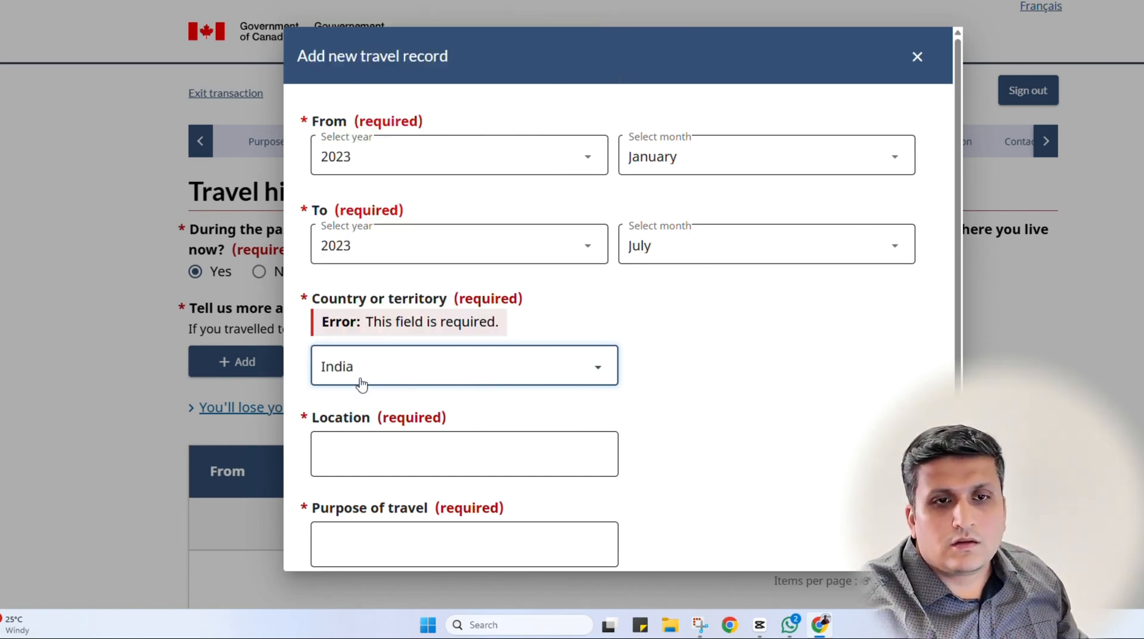
{"action": "left_click", "coordinate": [485, 373]}
{"action": "key", "text": "g"}
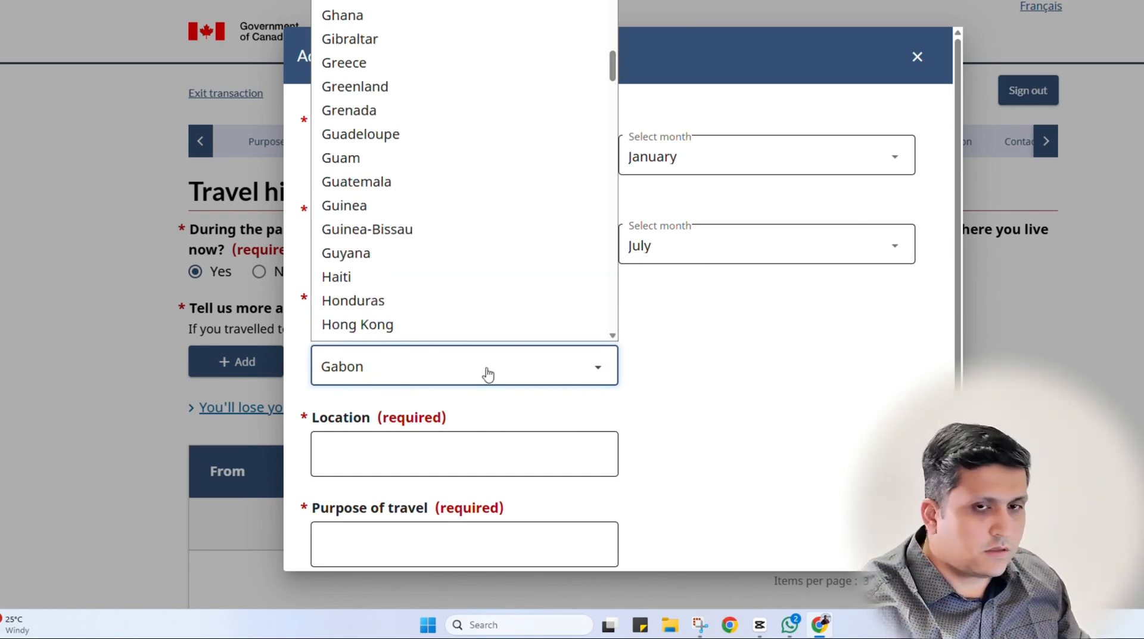
{"action": "key", "text": "e"}
{"action": "left_click", "coordinate": [456, 370]}
Enter location abc and purpose 'visit my younger son', then save the trip
{"action": "scroll", "coordinate": [524, 375], "scroll_direction": "down", "scroll_amount": 2}
{"action": "left_click", "coordinate": [492, 344]}
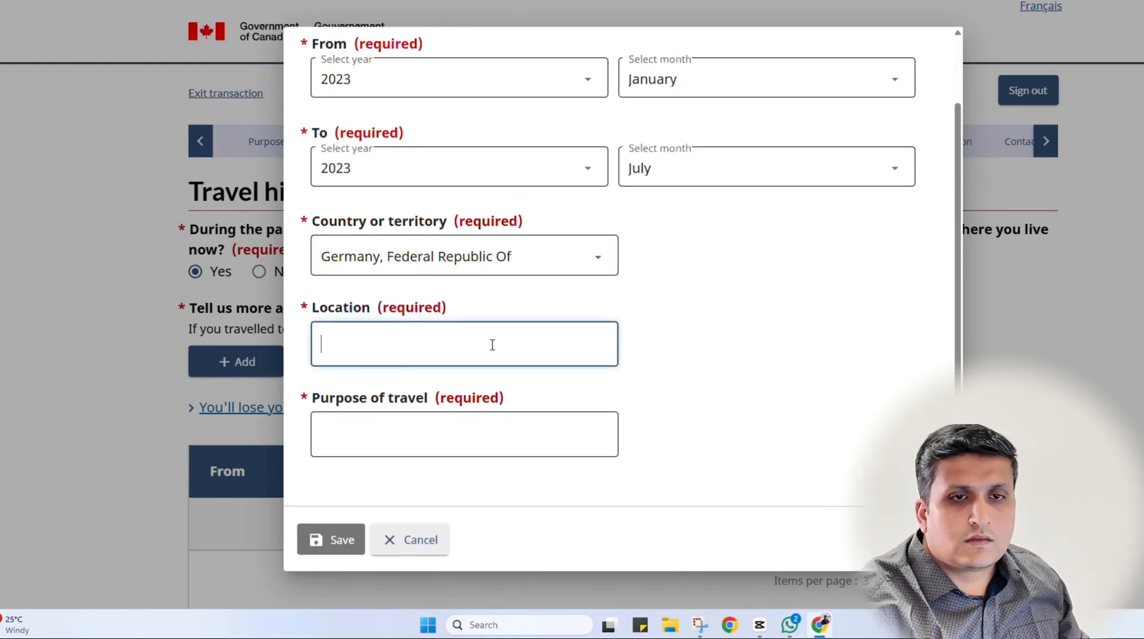
{"action": "type", "text": "abc"}
{"action": "key", "text": "Tab"}
{"action": "type", "text": "ab"}
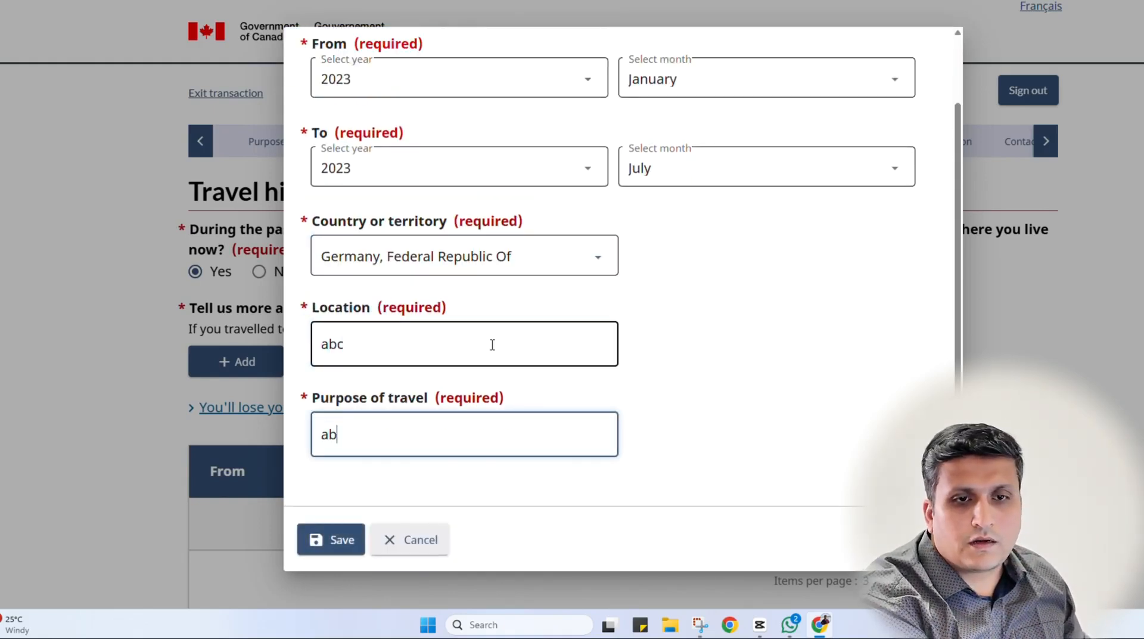
{"action": "key", "text": "BackSpace"}
{"action": "key", "text": "BackSpace"}
{"action": "type", "text": "pleasur"}
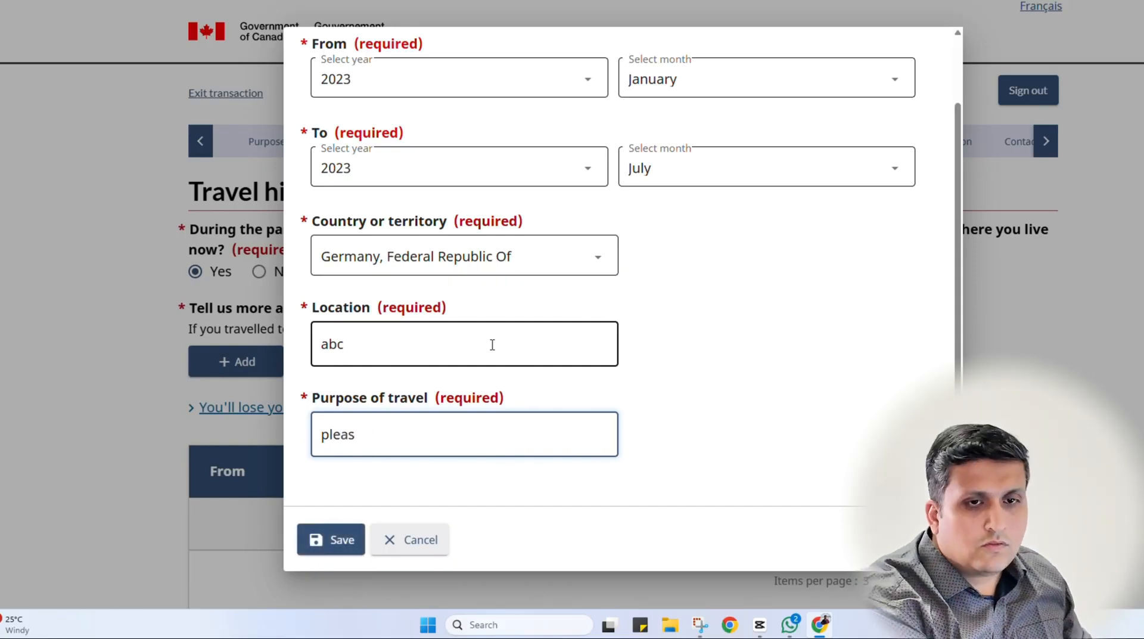
{"action": "key", "text": "BackSpace"}
{"action": "type", "text": "vist"}
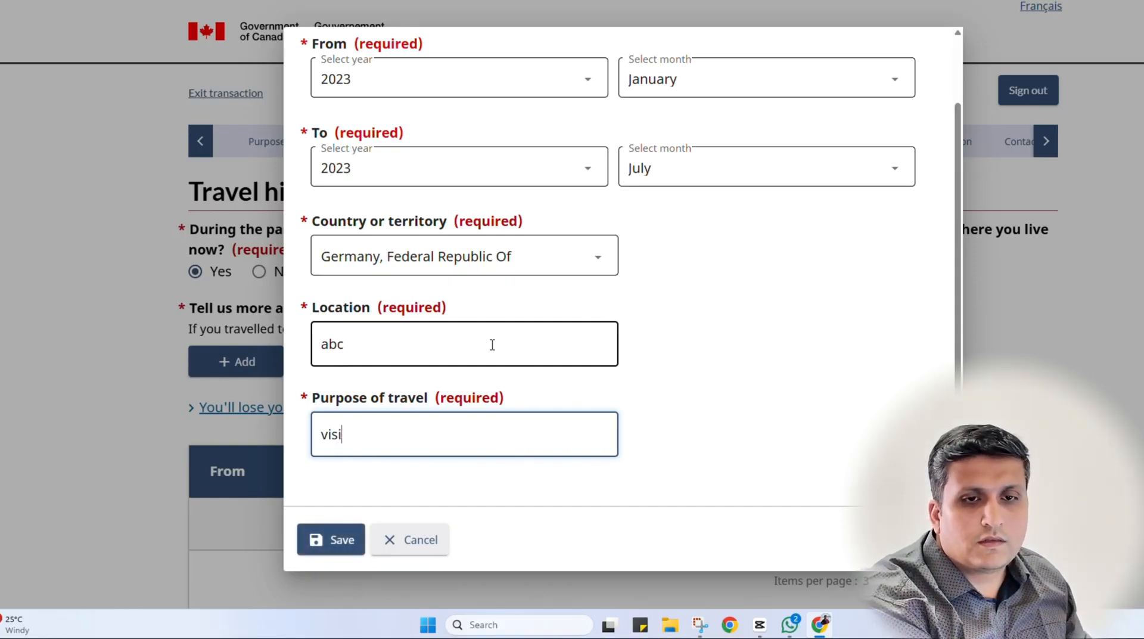
{"action": "type", "text": "t my ypoun"}
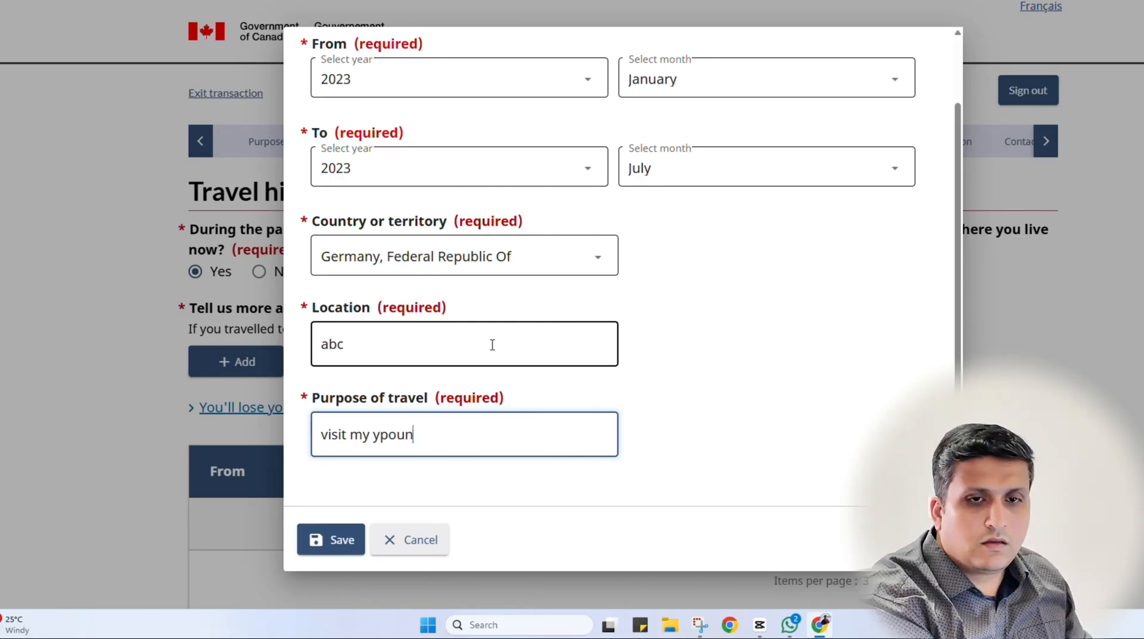
{"action": "key", "text": "BackSpace"}
{"action": "key", "text": "BackSpace"}
{"action": "key", "text": "BackSpace"}
{"action": "key", "text": "BackSpace"}
{"action": "type", "text": "ounger s"}
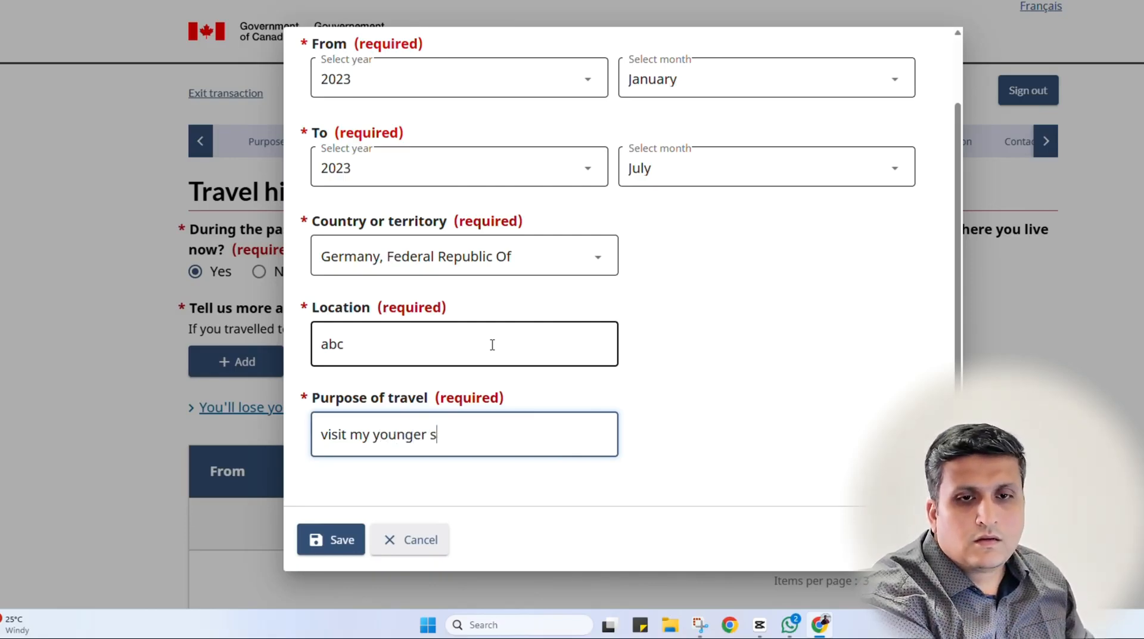
{"action": "type", "text": "on"}
{"action": "left_click", "coordinate": [331, 539]}
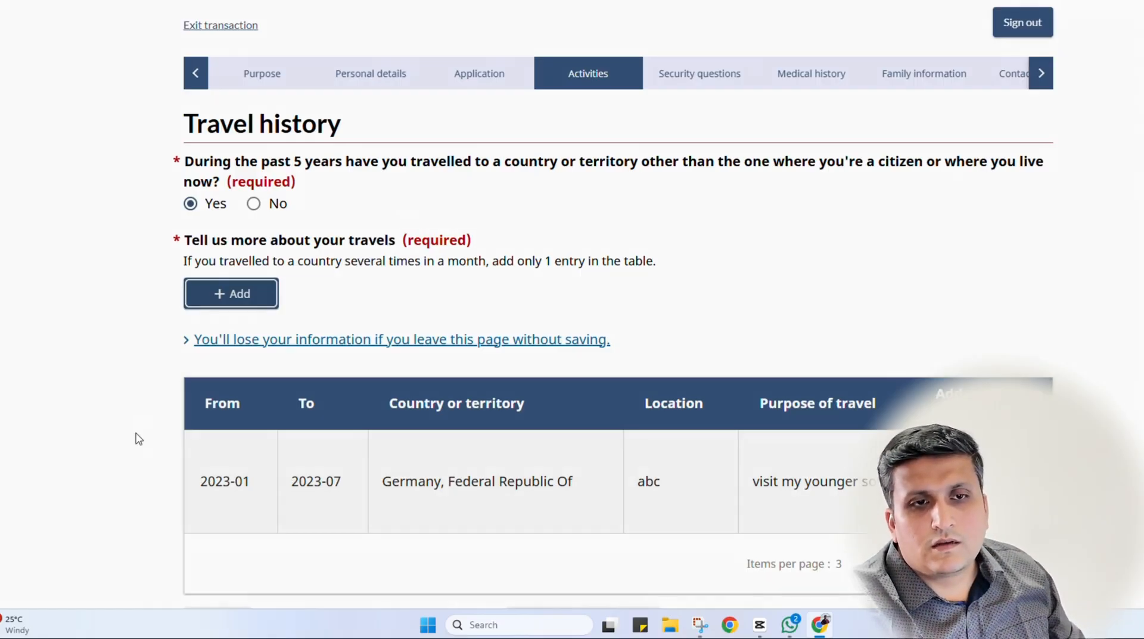
Check the Germany trip row and save the travel history
{"action": "scroll", "coordinate": [623, 388], "scroll_direction": "down", "scroll_amount": 3}
{"action": "scroll", "coordinate": [671, 360], "scroll_direction": "up", "scroll_amount": 3}
{"action": "scroll", "coordinate": [676, 355], "scroll_direction": "down", "scroll_amount": 1}
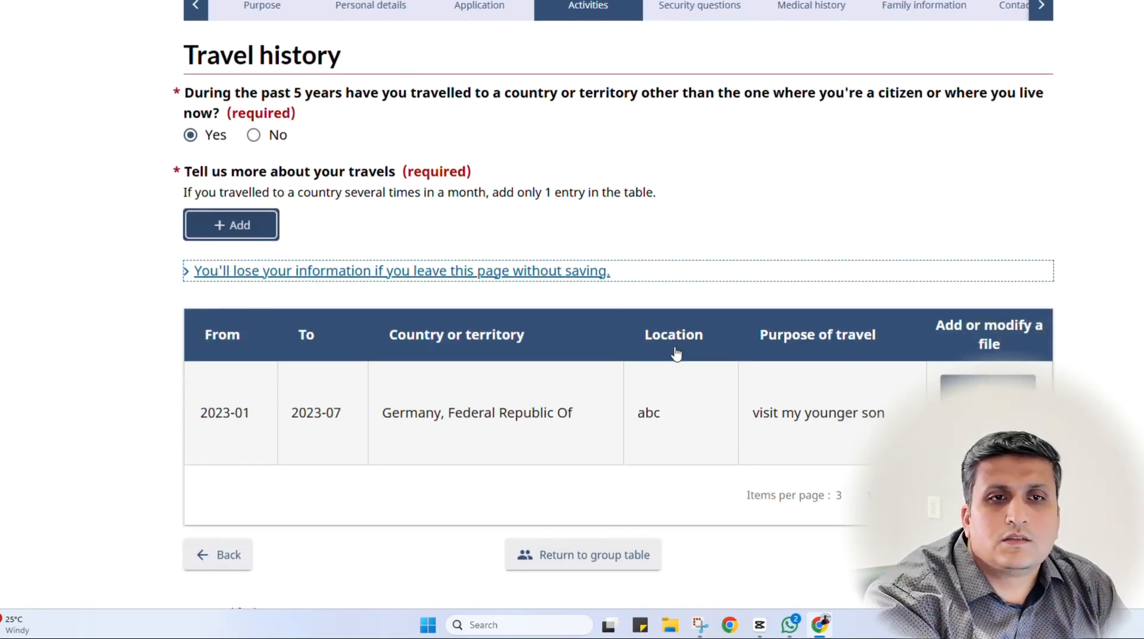
{"action": "scroll", "coordinate": [677, 354], "scroll_direction": "down", "scroll_amount": 1}
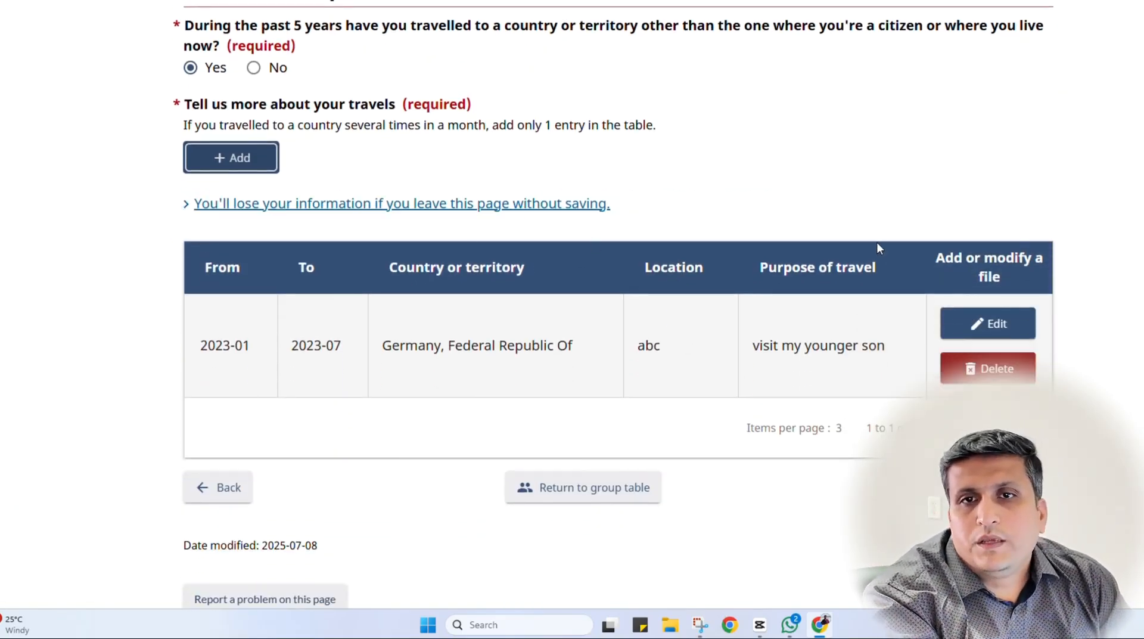
{"action": "scroll", "coordinate": [991, 195], "scroll_direction": "up", "scroll_amount": 1}
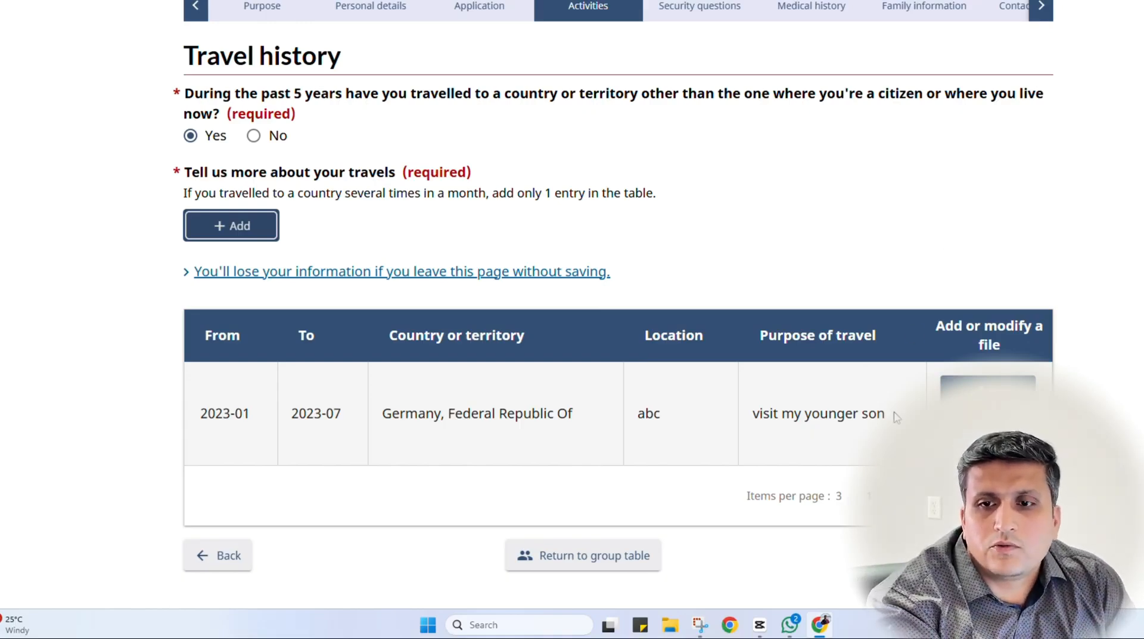
{"action": "left_click", "coordinate": [977, 556]}
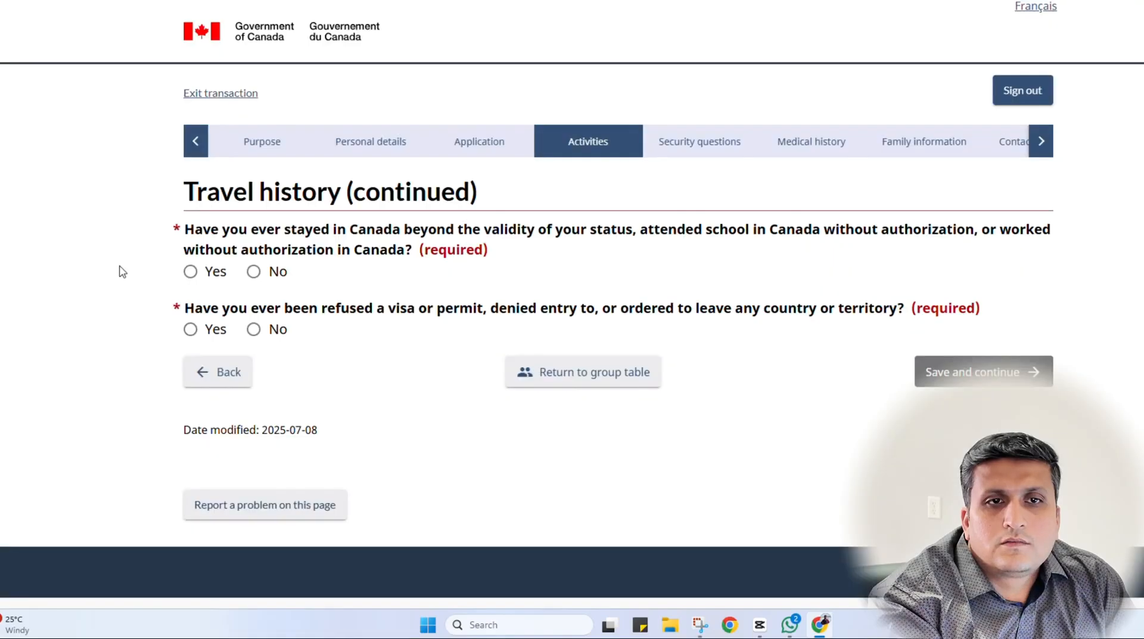
Answer No to overstaying in Canada and to past visa refusals, then save
{"action": "scroll", "coordinate": [122, 271], "scroll_direction": "down", "scroll_amount": 1}
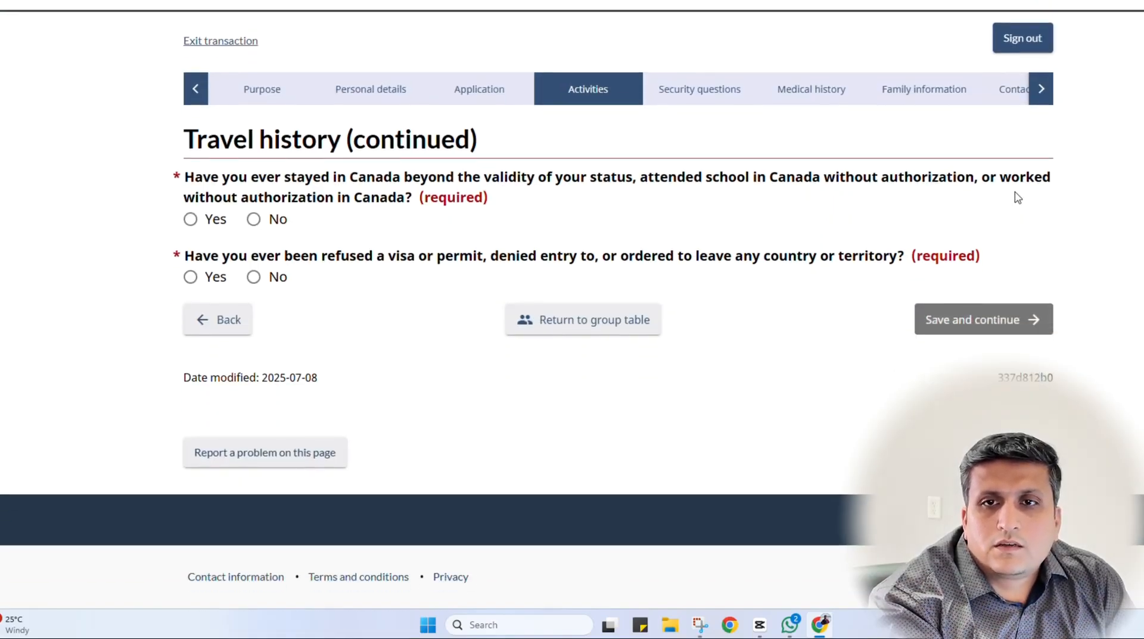
{"action": "left_click", "coordinate": [272, 226]}
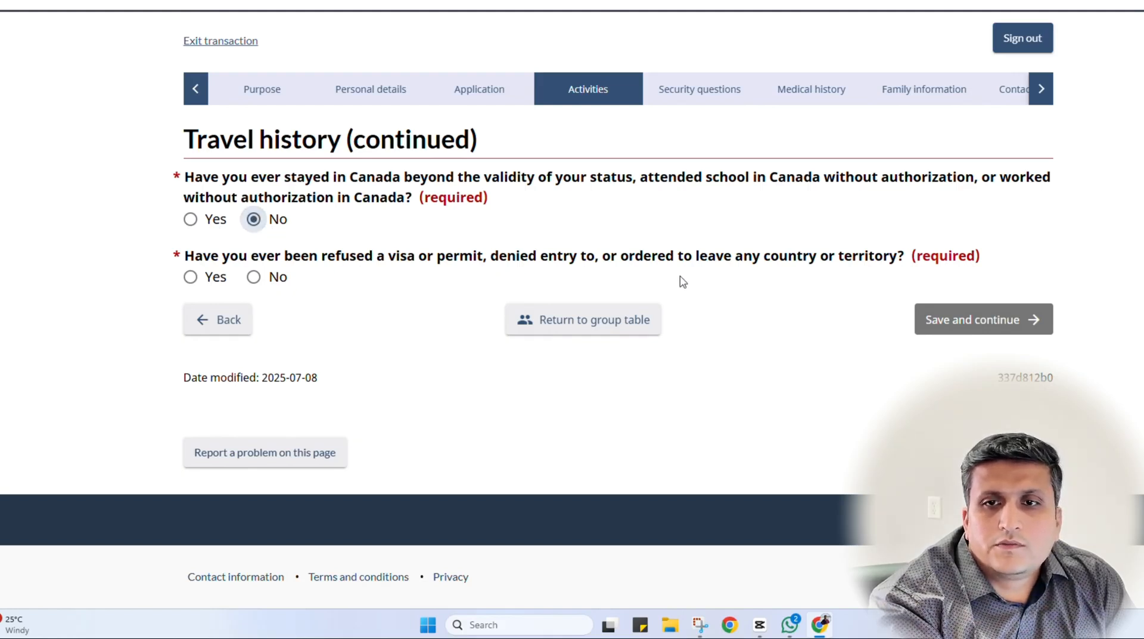
{"action": "left_click", "coordinate": [278, 279]}
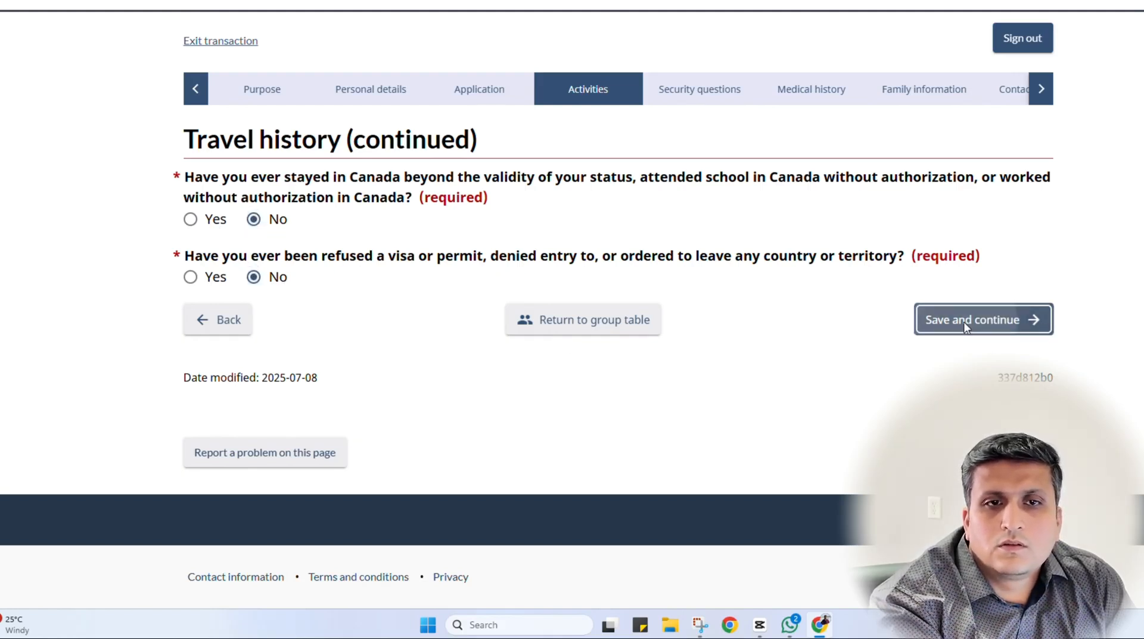
{"action": "left_click", "coordinate": [935, 319]}
{"action": "scroll", "coordinate": [82, 333], "scroll_direction": "down", "scroll_amount": 1}
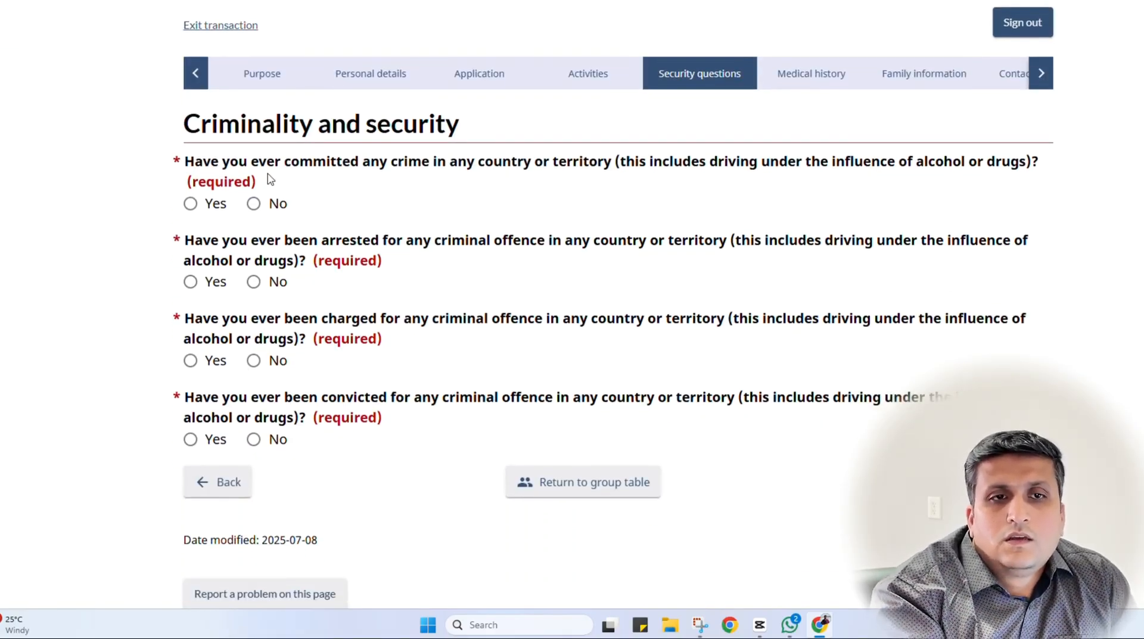
Answer No to the four crime questions (committed, arrested, charged, convicted) and both security questions
{"action": "left_click", "coordinate": [273, 207]}
{"action": "left_click", "coordinate": [271, 285]}
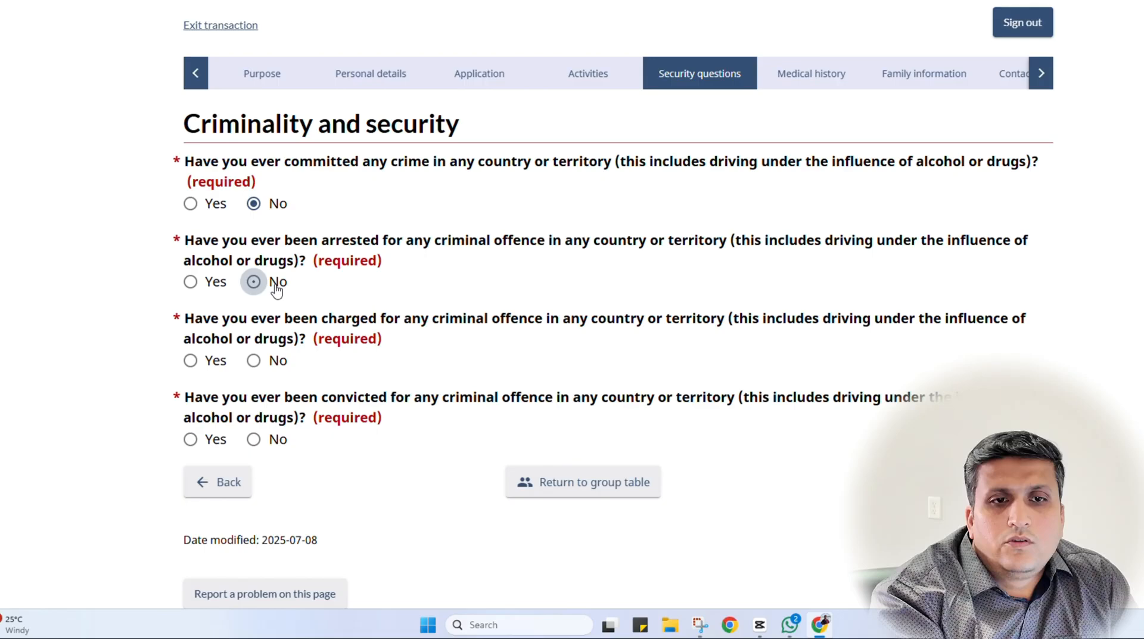
{"action": "left_click", "coordinate": [264, 363]}
{"action": "left_click", "coordinate": [261, 440]}
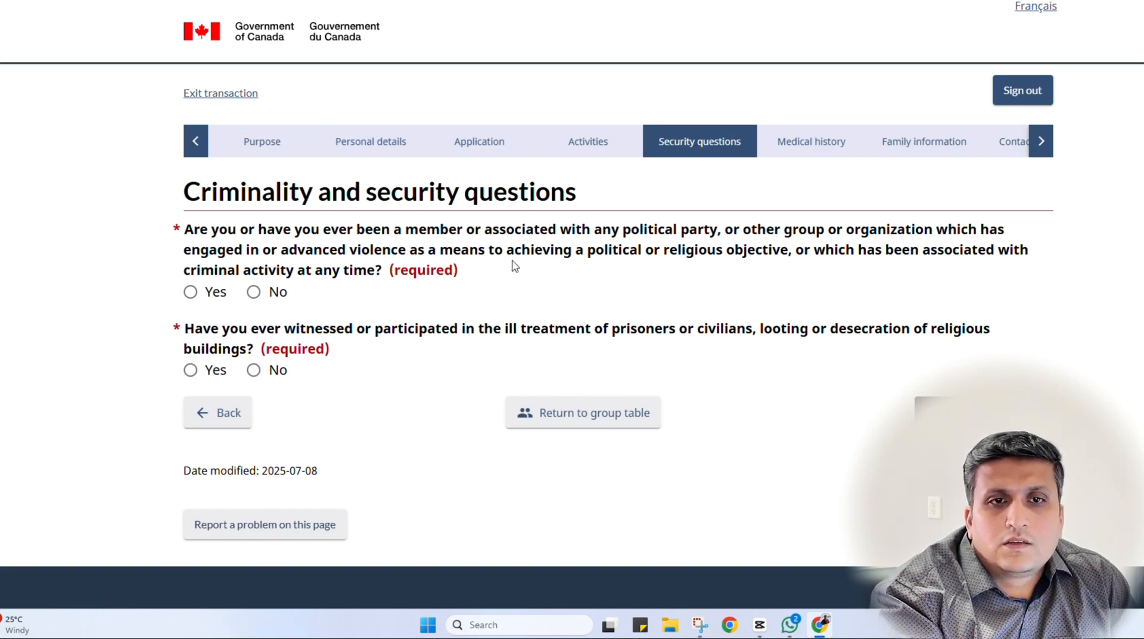
{"action": "left_click", "coordinate": [271, 292]}
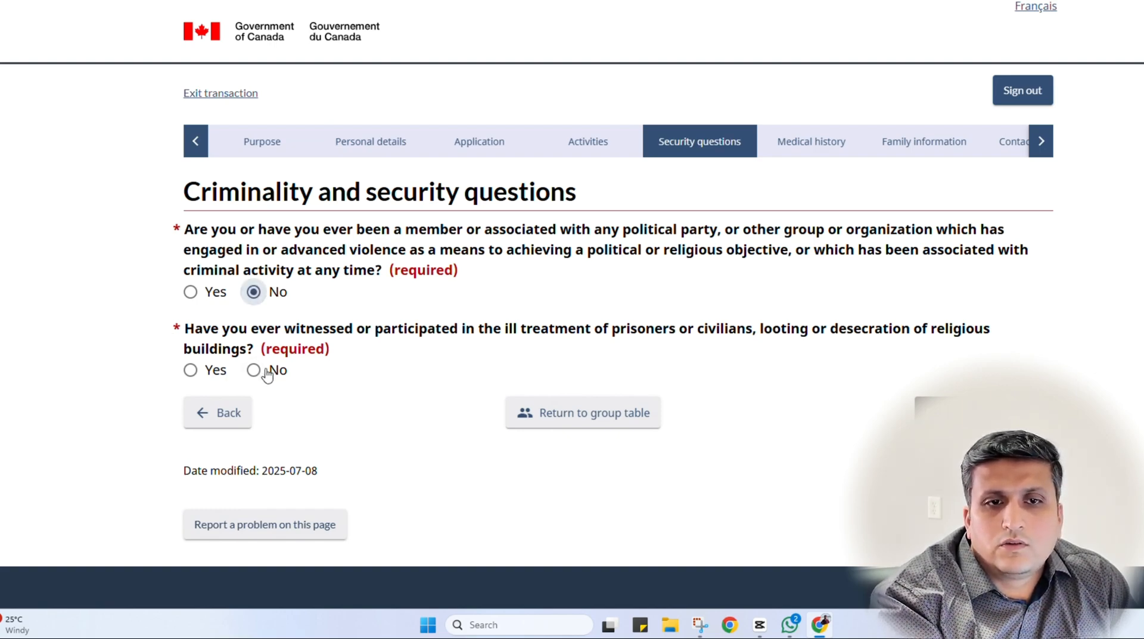
{"action": "left_click", "coordinate": [254, 371]}
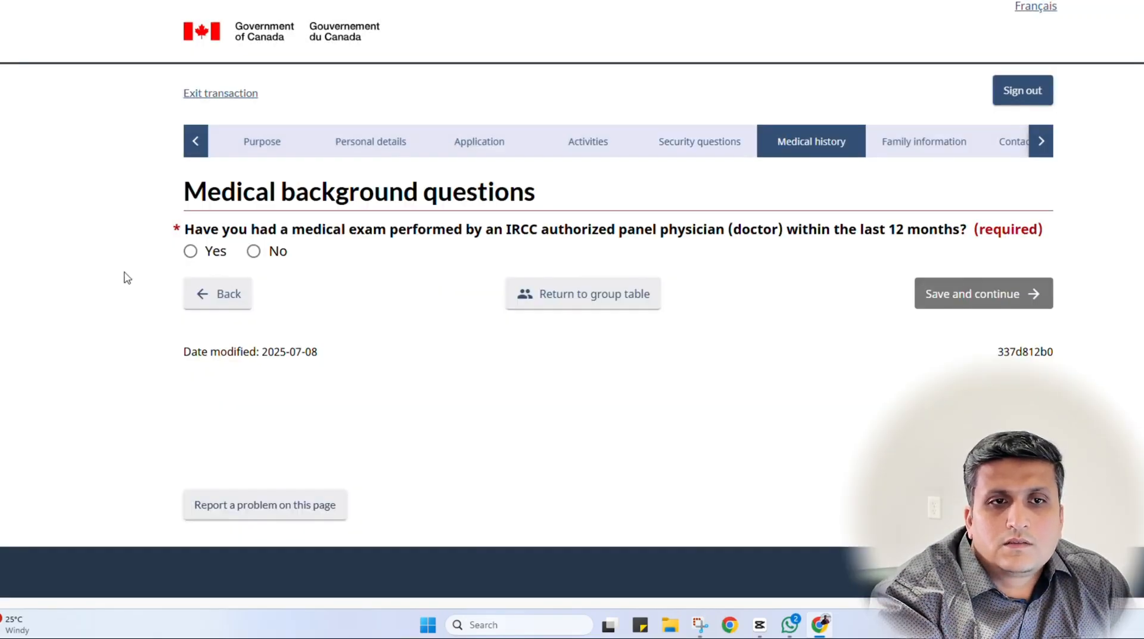
Answer Yes to a medical exam within 12 months and enter the IME/UMI number
{"action": "left_click", "coordinate": [254, 251]}
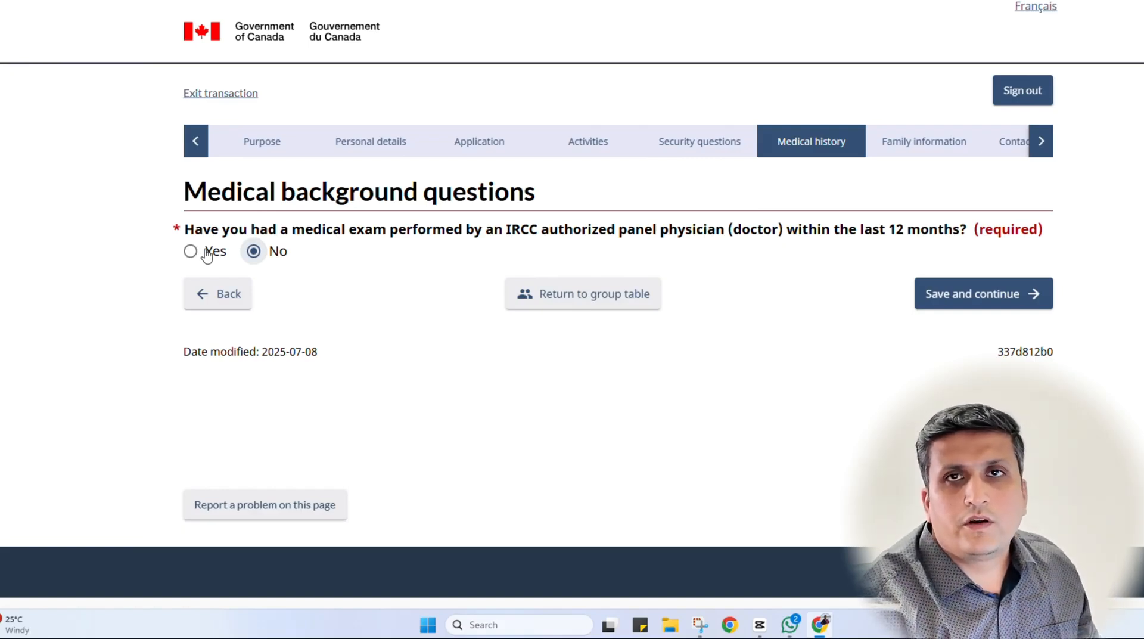
{"action": "left_click", "coordinate": [209, 253]}
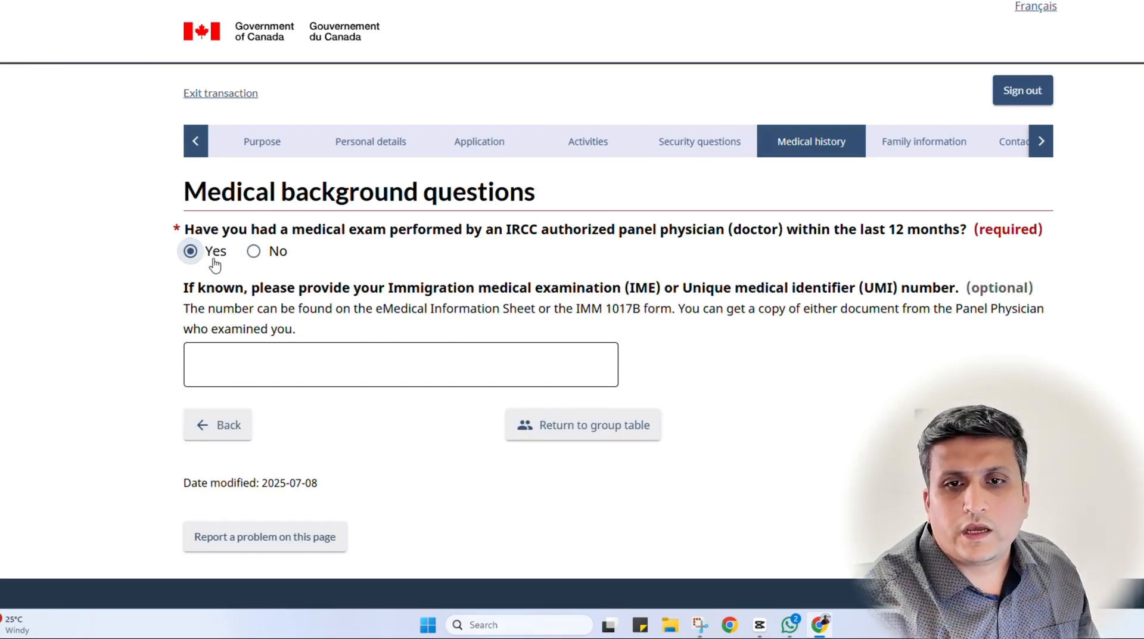
{"action": "left_click", "coordinate": [285, 364]}
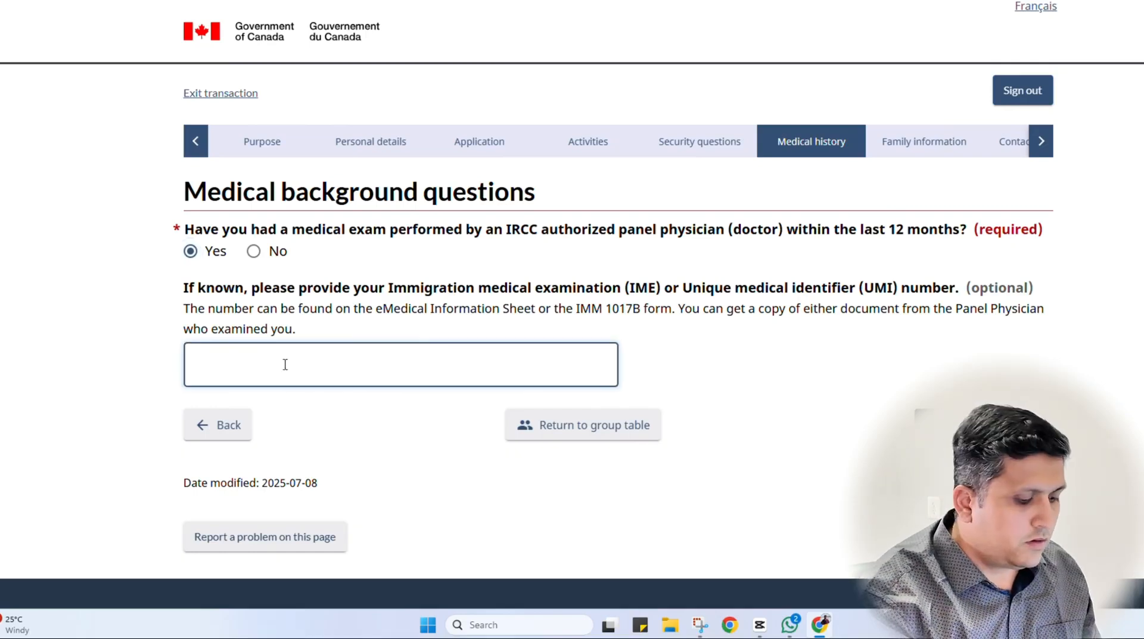
{"action": "type", "text": "12345679"}
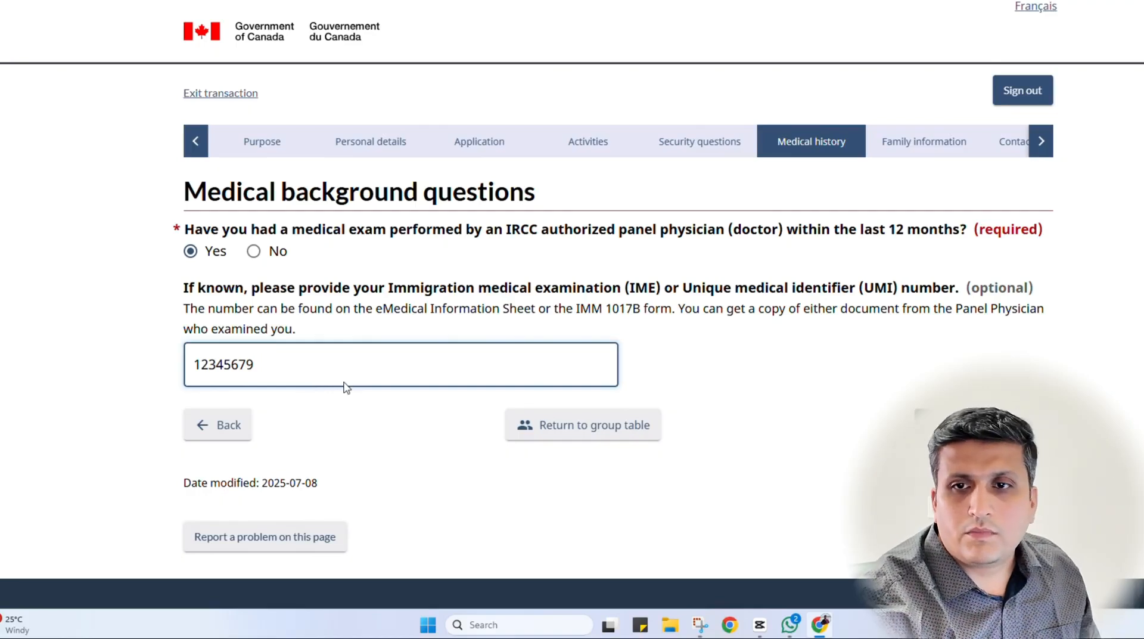
{"action": "left_click", "coordinate": [703, 336]}
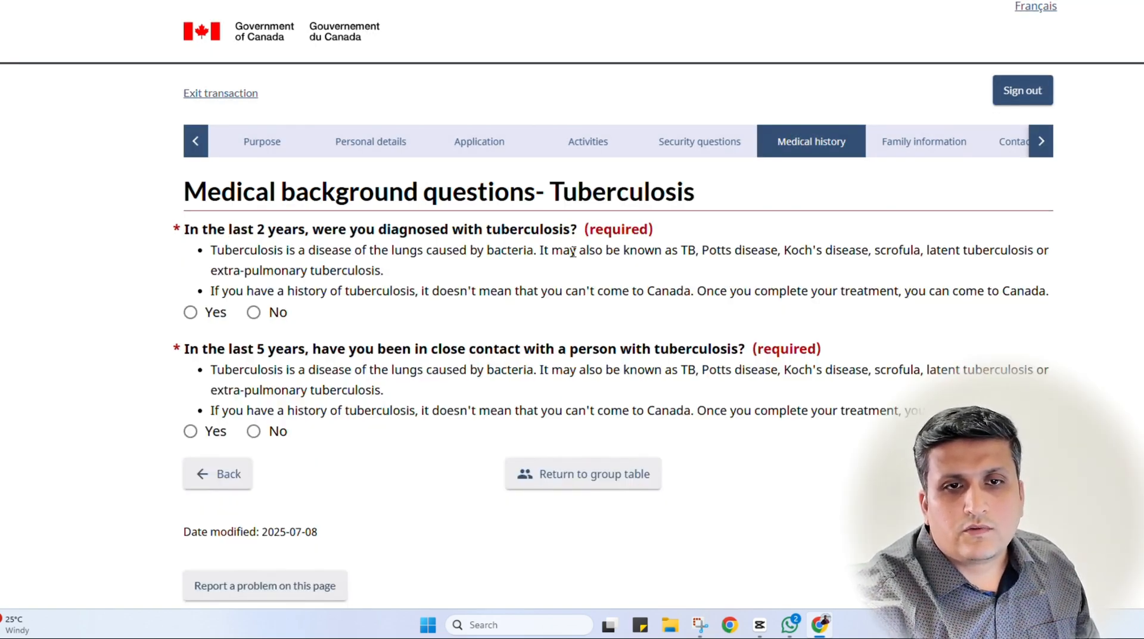
Answer No to both tuberculosis questions and save the page
{"action": "left_click", "coordinate": [280, 316]}
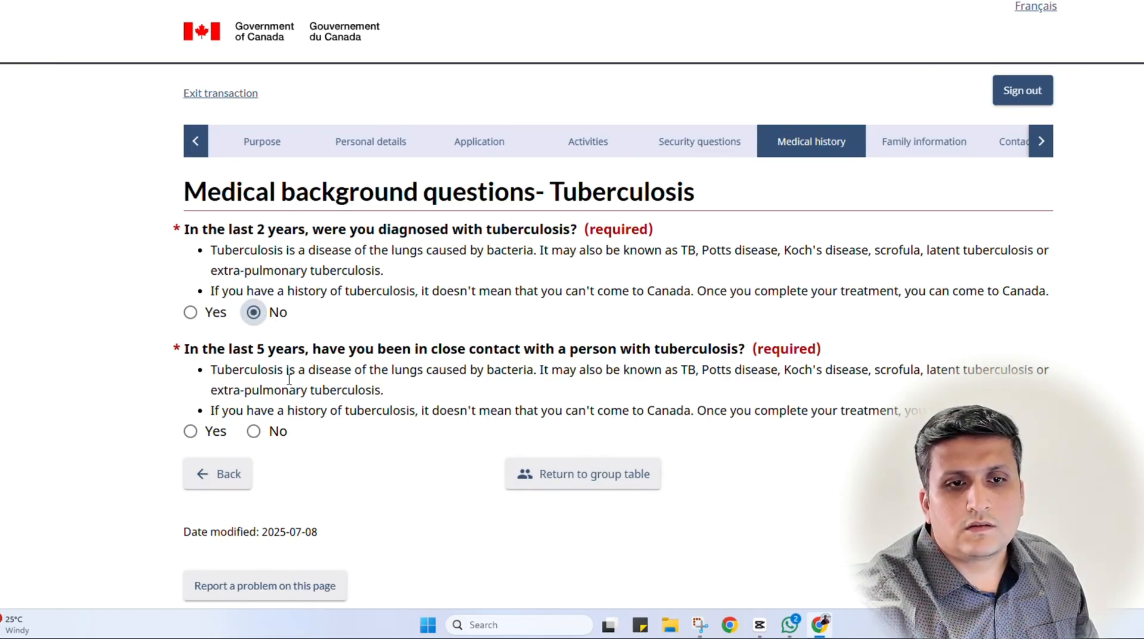
{"action": "left_click", "coordinate": [274, 433]}
{"action": "left_click", "coordinate": [1007, 474]}
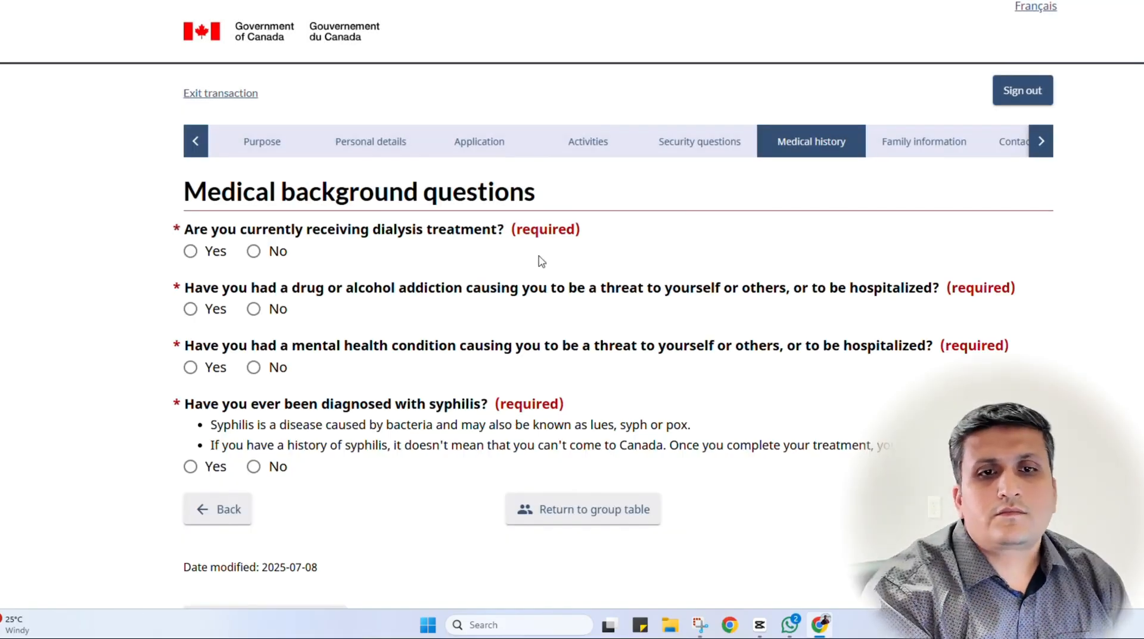
Answer No to the dialysis, addiction, mental health and syphilis questions and save
{"action": "left_click", "coordinate": [254, 251]}
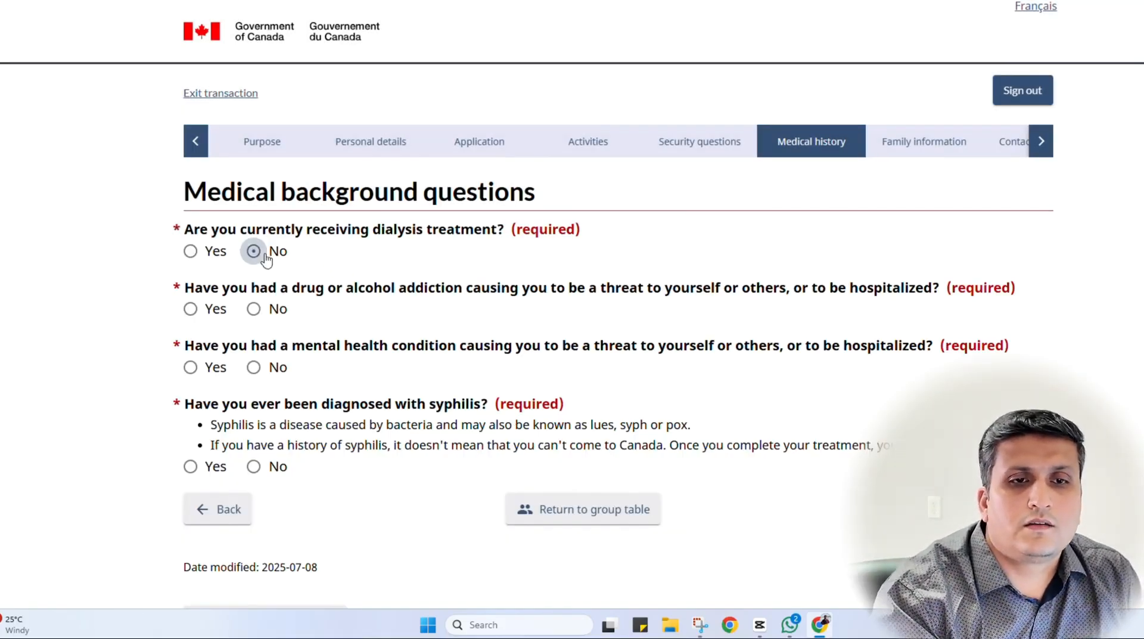
{"action": "left_click", "coordinate": [257, 309]}
{"action": "left_click", "coordinate": [255, 367]}
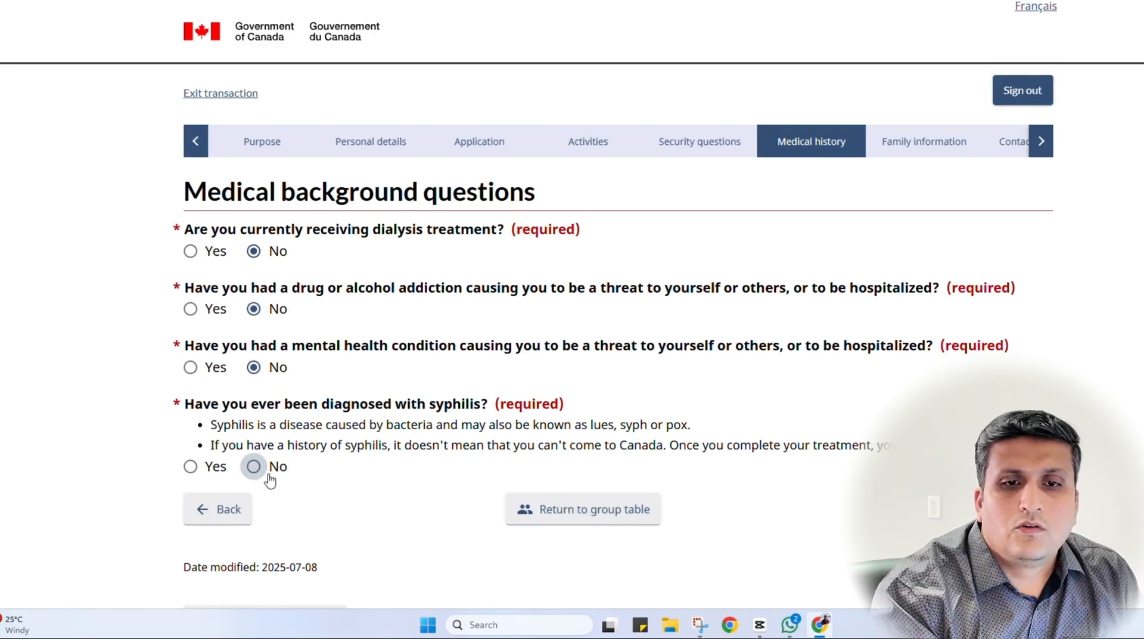
{"action": "left_click", "coordinate": [269, 475]}
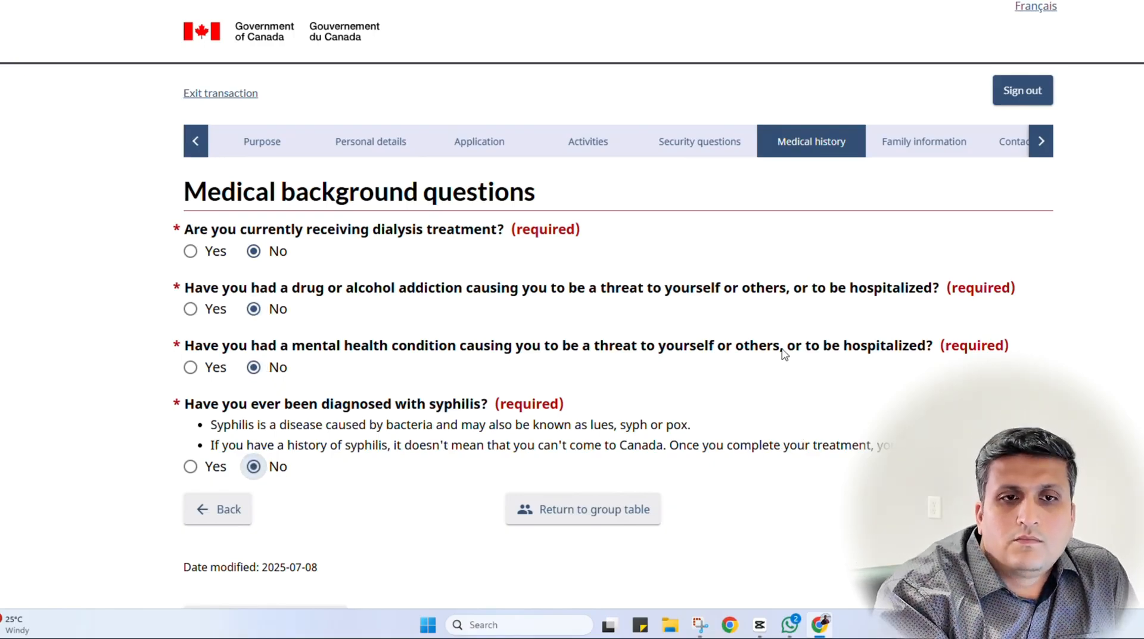
{"action": "left_click", "coordinate": [977, 509]}
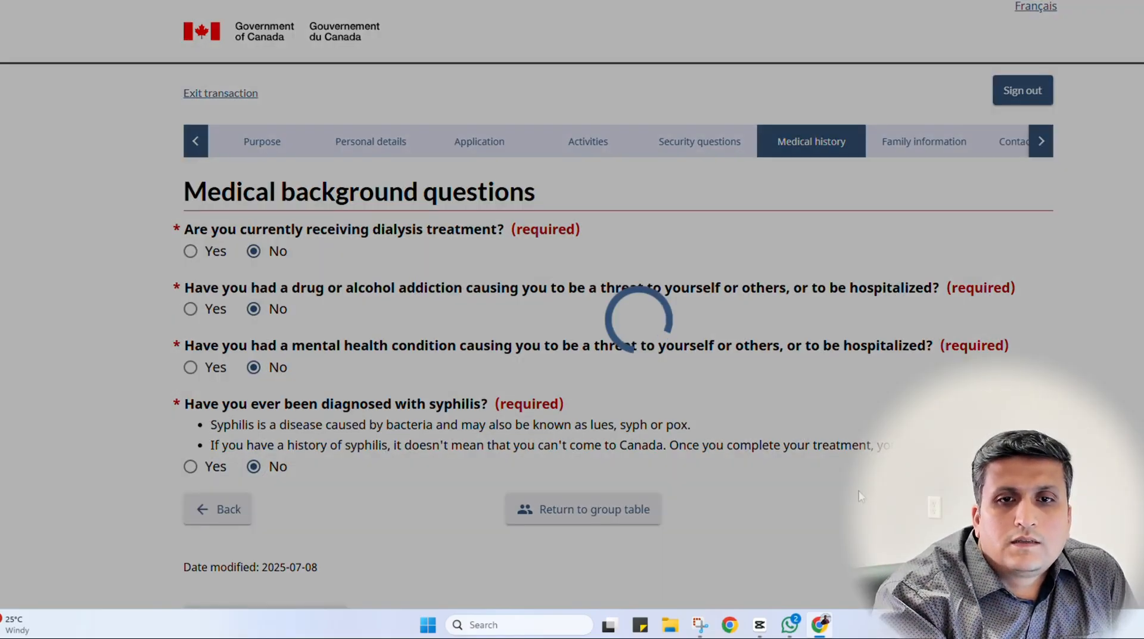
Set marital status to Married with a marriage date of 1999 July 14
{"action": "scroll", "coordinate": [409, 376], "scroll_direction": "down", "scroll_amount": 1}
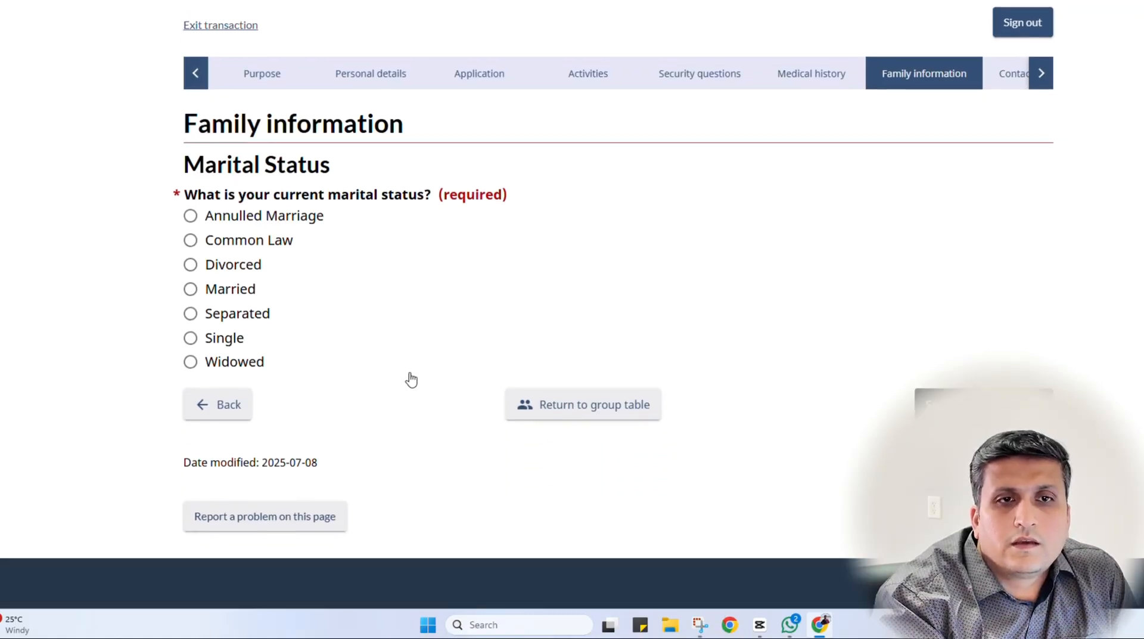
{"action": "left_click", "coordinate": [206, 289]}
{"action": "scroll", "coordinate": [439, 435], "scroll_direction": "down", "scroll_amount": 2}
{"action": "left_click", "coordinate": [289, 301]}
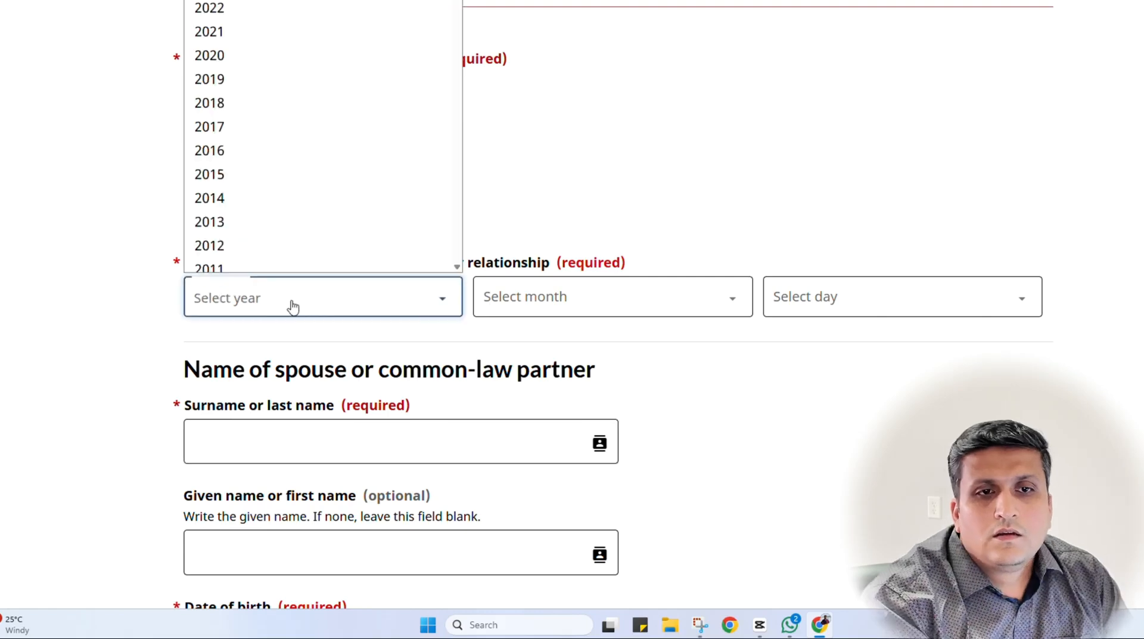
{"action": "scroll", "coordinate": [256, 110], "scroll_direction": "down", "scroll_amount": 10}
{"action": "scroll", "coordinate": [258, 109], "scroll_direction": "up", "scroll_amount": 8}
{"action": "scroll", "coordinate": [253, 125], "scroll_direction": "down", "scroll_amount": 5}
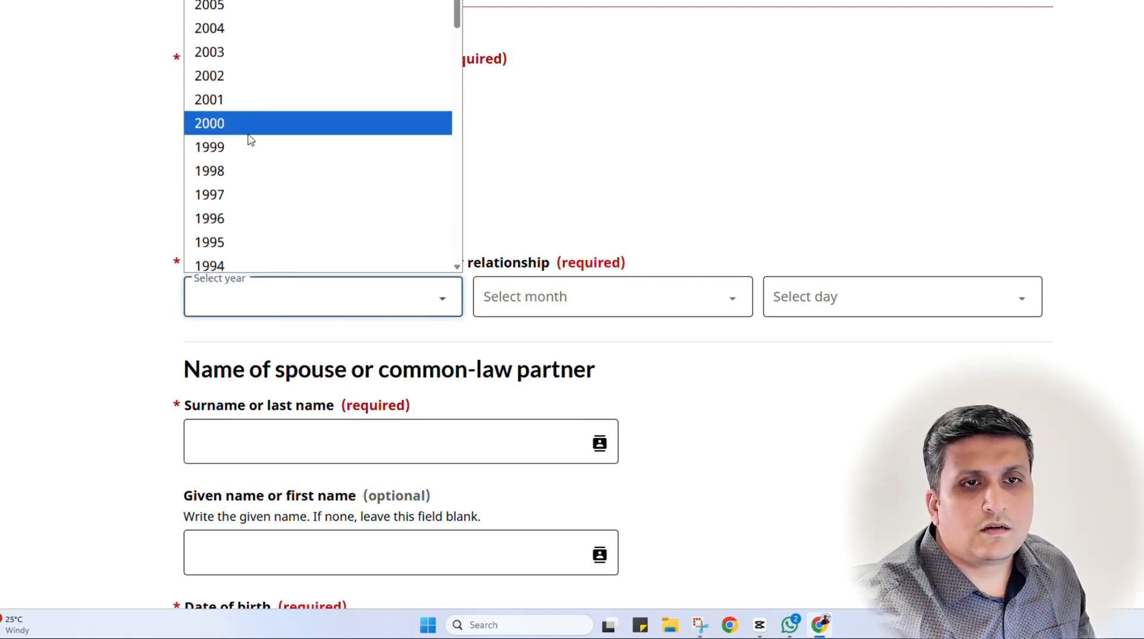
{"action": "left_click", "coordinate": [247, 153]}
{"action": "left_click", "coordinate": [536, 296]}
{"action": "left_click", "coordinate": [521, 141]}
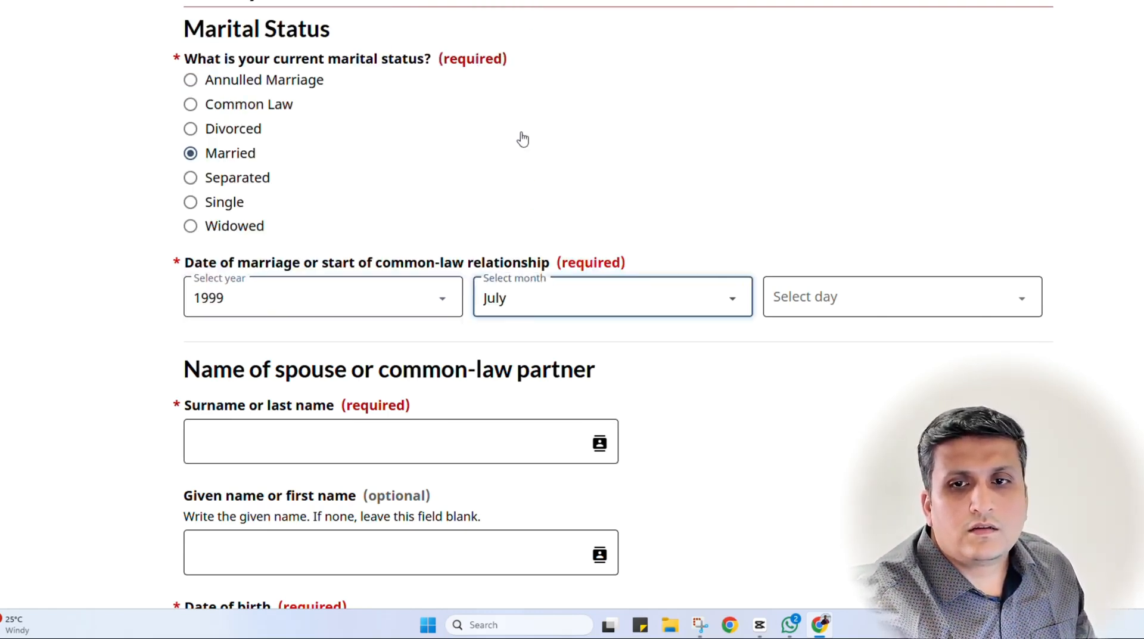
{"action": "left_click", "coordinate": [863, 302]}
{"action": "left_click", "coordinate": [822, 239]}
{"action": "scroll", "coordinate": [371, 393], "scroll_direction": "down", "scroll_amount": 4}
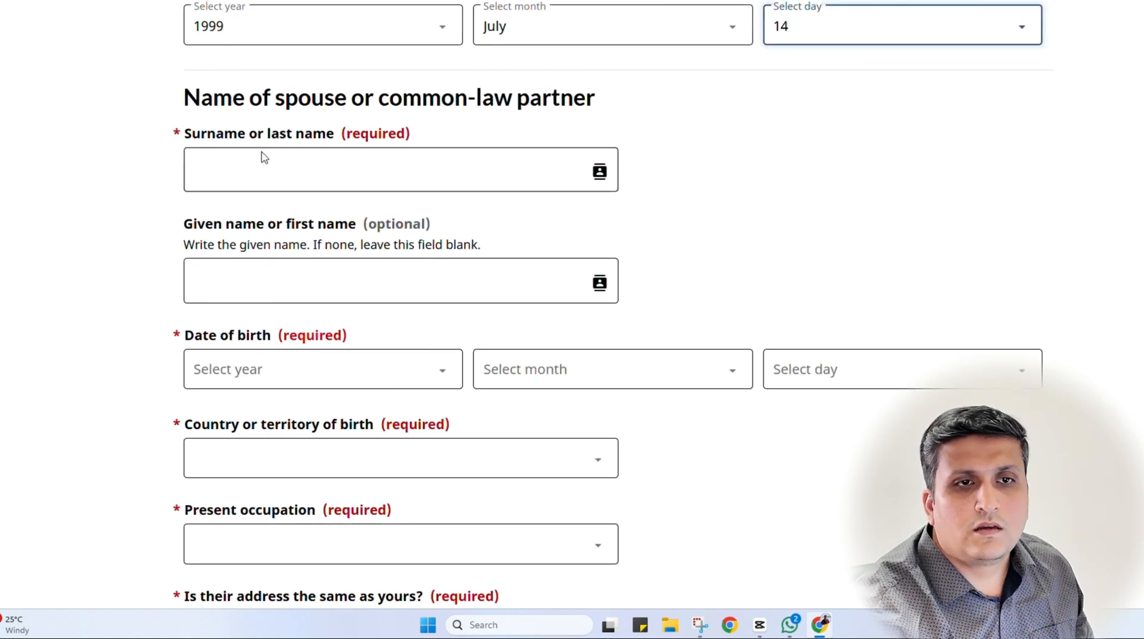
{"action": "left_click", "coordinate": [264, 156]}
{"action": "type", "text": "abc"}
{"action": "key", "text": "Tab"}
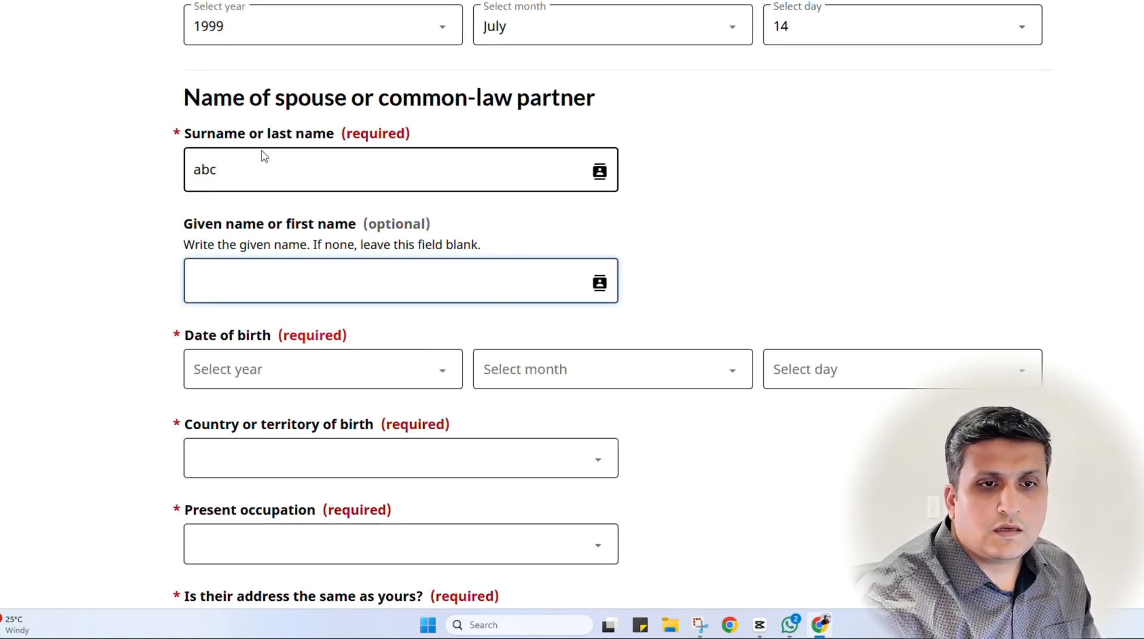
{"action": "scroll", "coordinate": [277, 400], "scroll_direction": "down", "scroll_amount": 1}
{"action": "left_click", "coordinate": [281, 302]}
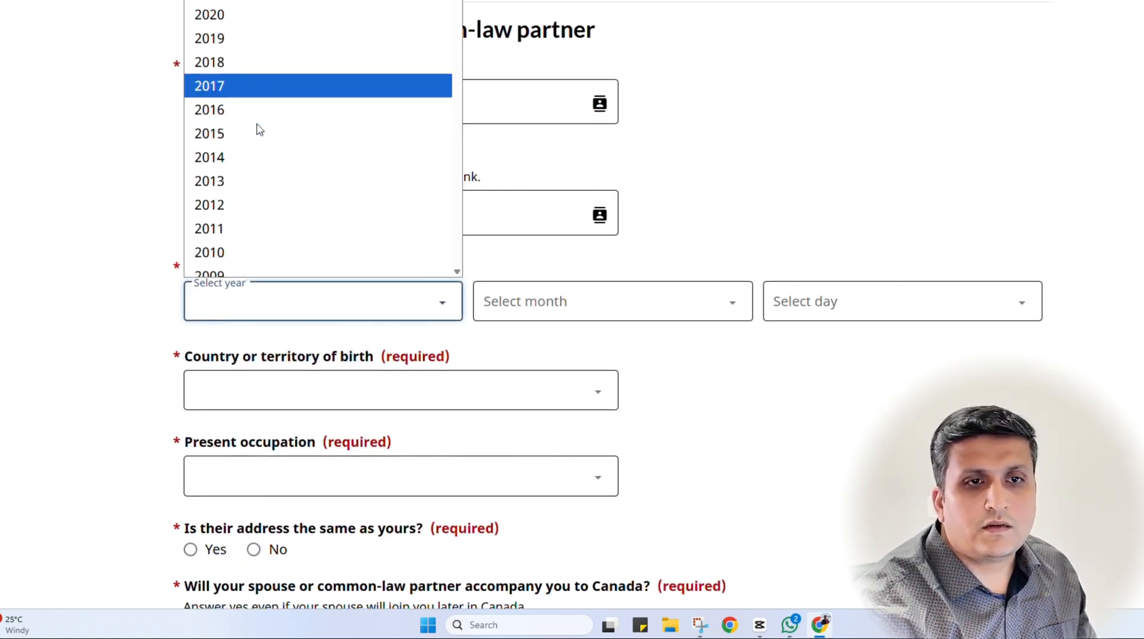
{"action": "scroll", "coordinate": [255, 127], "scroll_direction": "down", "scroll_amount": 10}
{"action": "scroll", "coordinate": [250, 170], "scroll_direction": "down", "scroll_amount": 6}
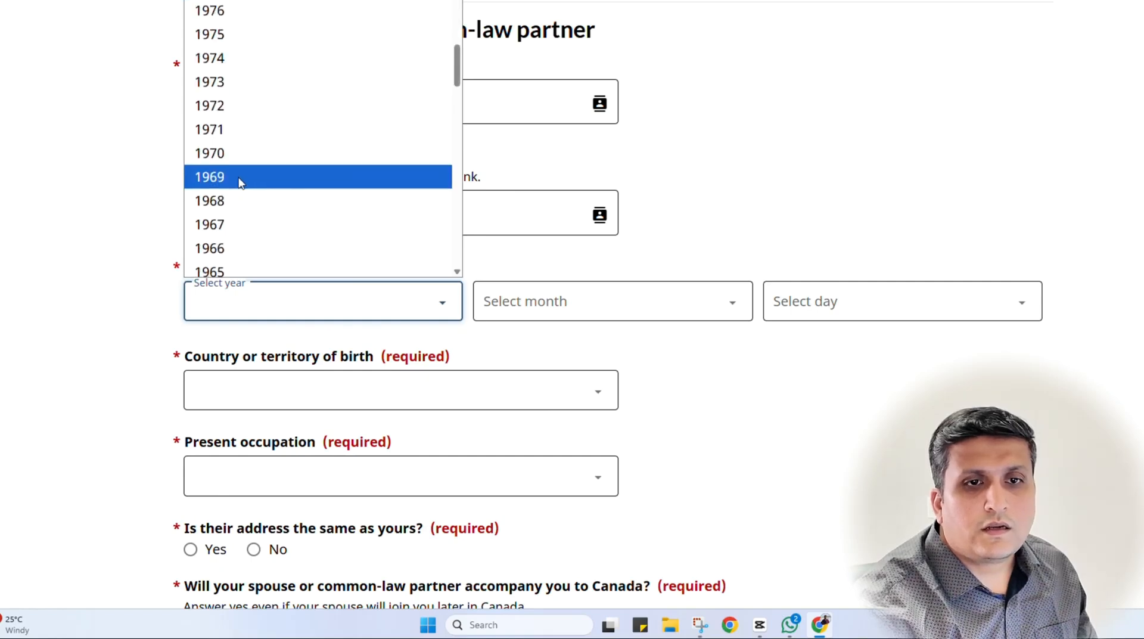
{"action": "left_click", "coordinate": [241, 180]}
{"action": "left_click", "coordinate": [567, 304]}
{"action": "left_click", "coordinate": [536, 218]}
{"action": "left_click", "coordinate": [785, 305]}
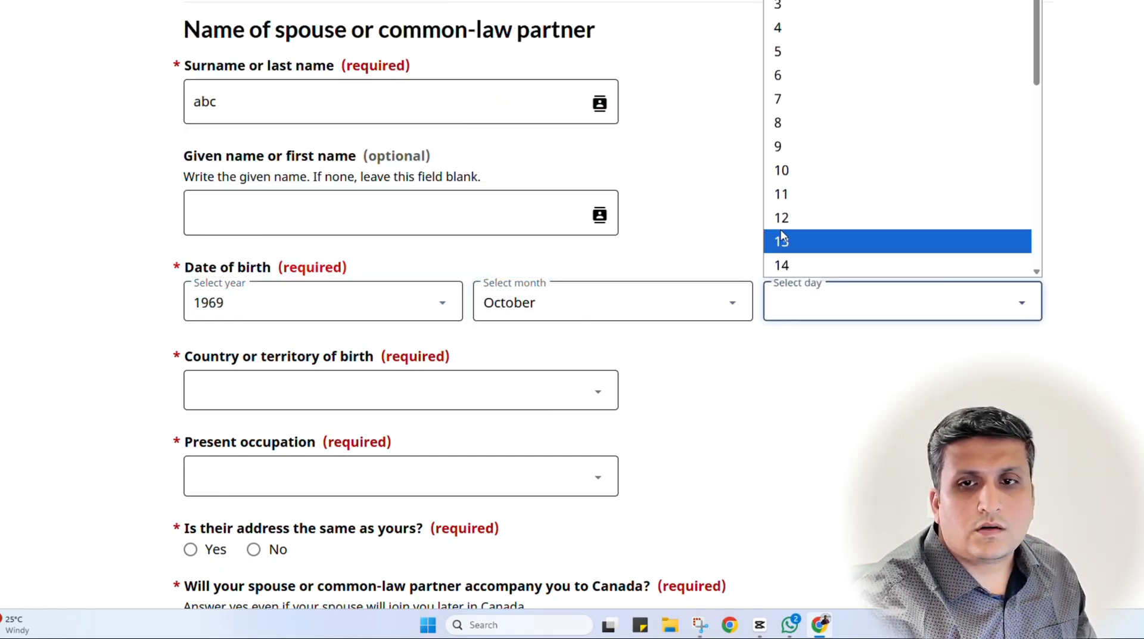
{"action": "left_click", "coordinate": [781, 217]}
Set the spouse's country of birth to India and occupation to Homemaker
{"action": "scroll", "coordinate": [748, 391], "scroll_direction": "down", "scroll_amount": 2}
{"action": "left_click", "coordinate": [343, 256]}
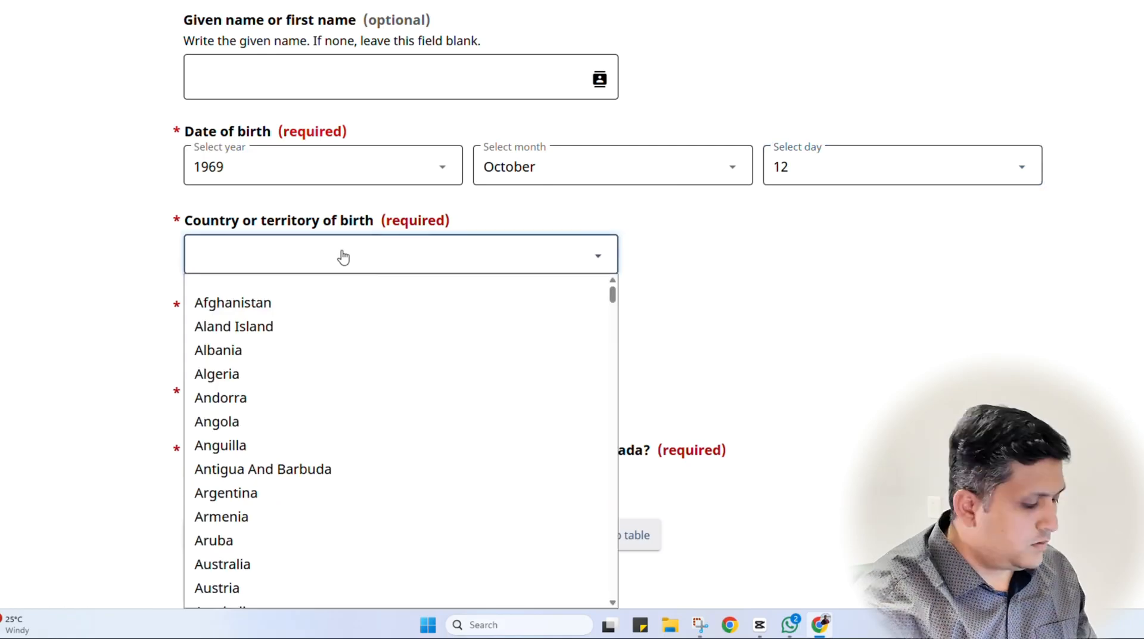
{"action": "type", "text": "India"}
{"action": "key", "text": "Return"}
{"action": "key", "text": "Tab"}
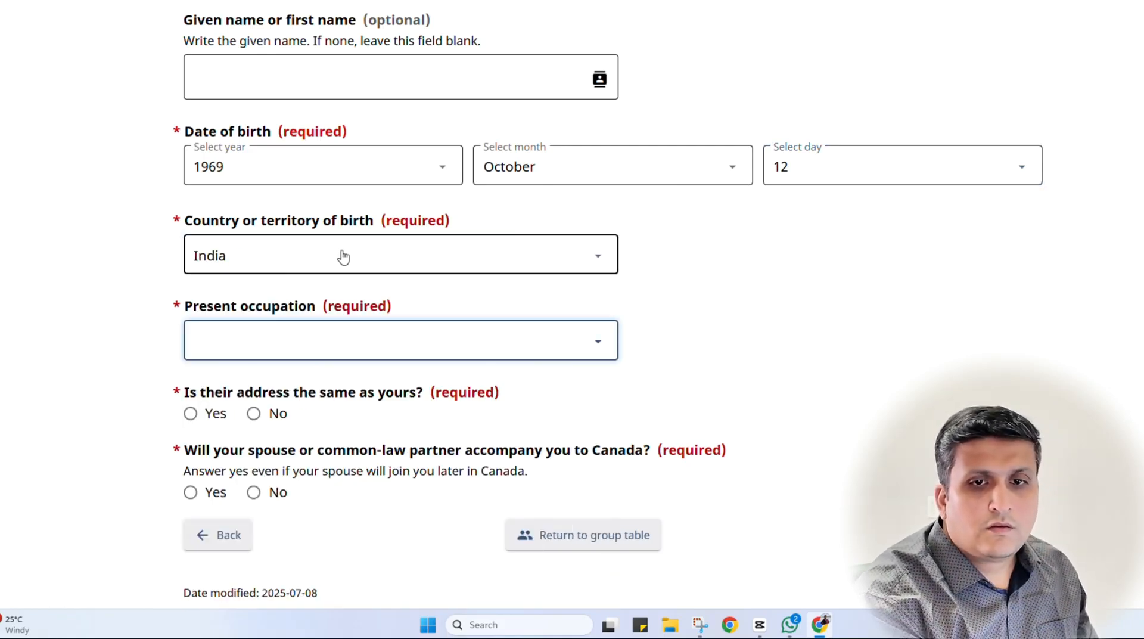
{"action": "type", "text": "h occupations"}
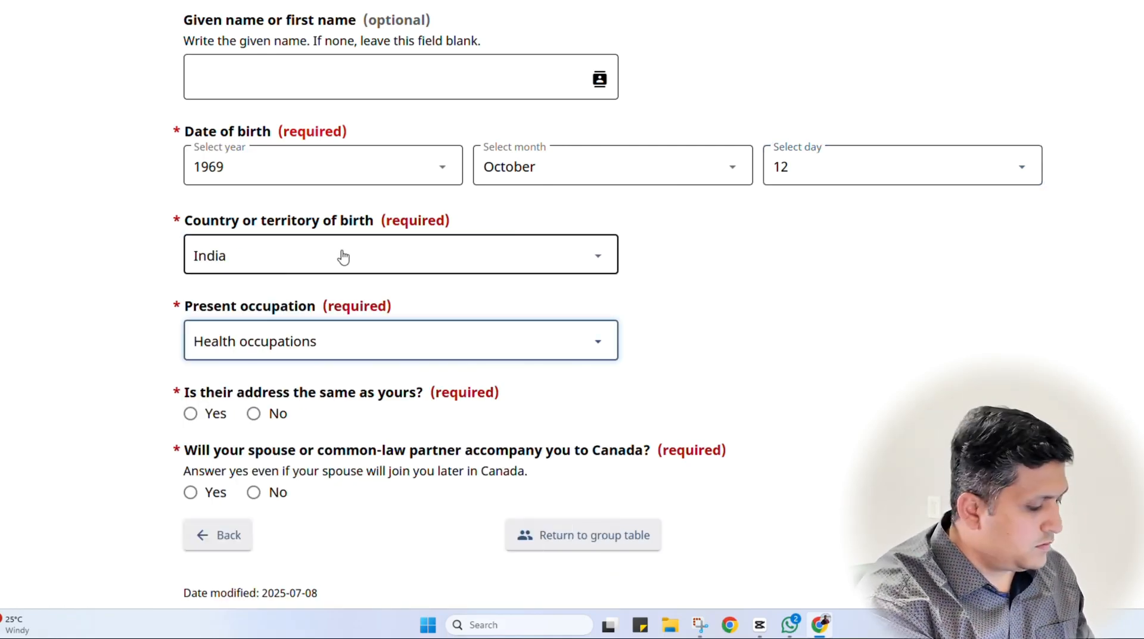
{"action": "type", "text": "o"}
{"action": "key", "text": "Tab"}
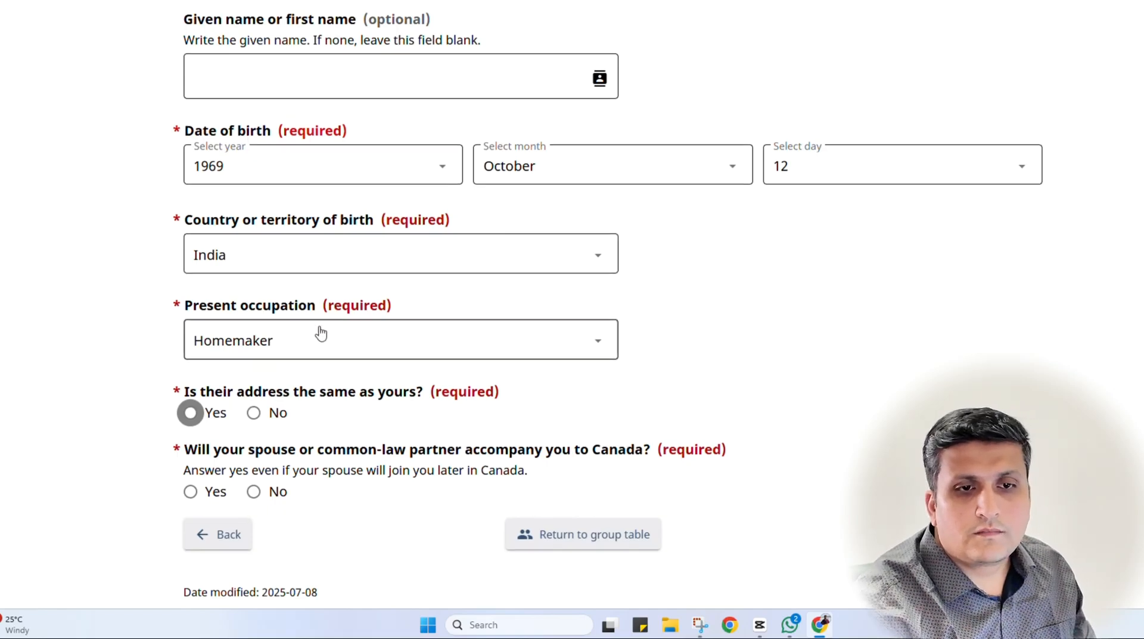
Answer Yes to the spouse sharing the address and accompanying to Canada, then save
{"action": "scroll", "coordinate": [320, 332], "scroll_direction": "down", "scroll_amount": 2}
{"action": "left_click", "coordinate": [190, 278]}
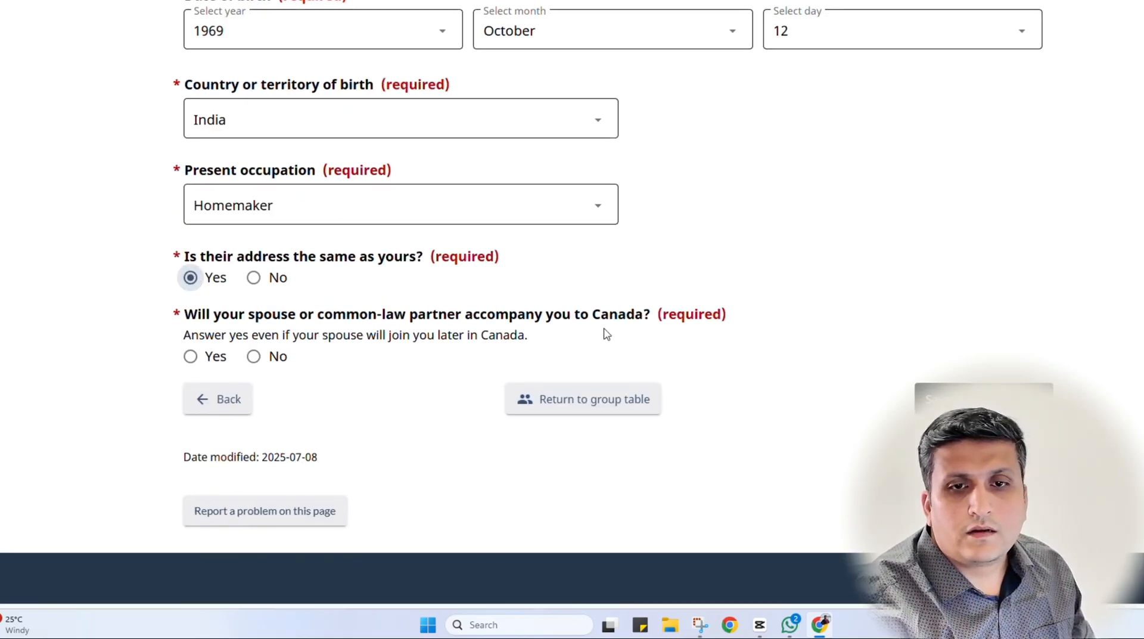
{"action": "left_click", "coordinate": [191, 356]}
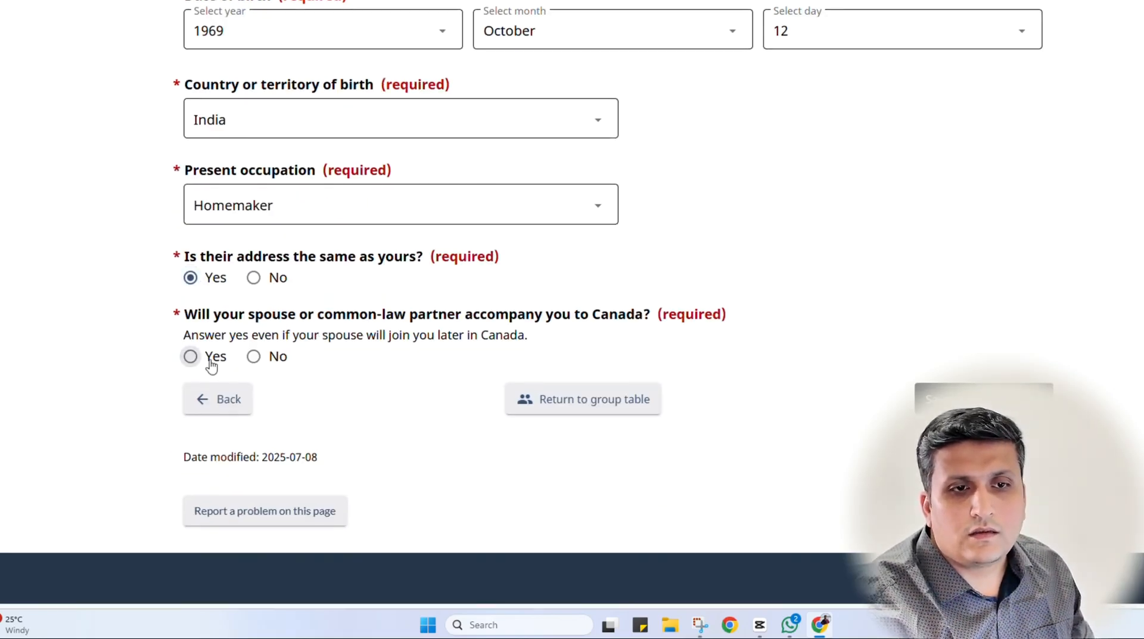
{"action": "scroll", "coordinate": [679, 294], "scroll_direction": "up", "scroll_amount": 10}
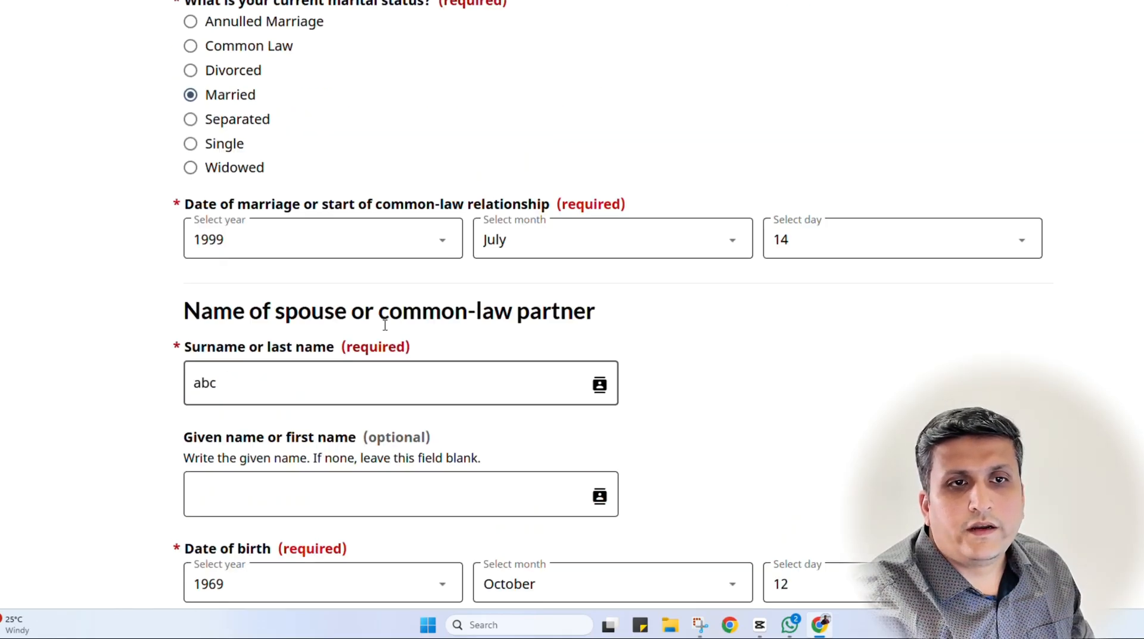
{"action": "scroll", "coordinate": [385, 314], "scroll_direction": "down", "scroll_amount": 5}
{"action": "scroll", "coordinate": [499, 215], "scroll_direction": "down", "scroll_amount": 5}
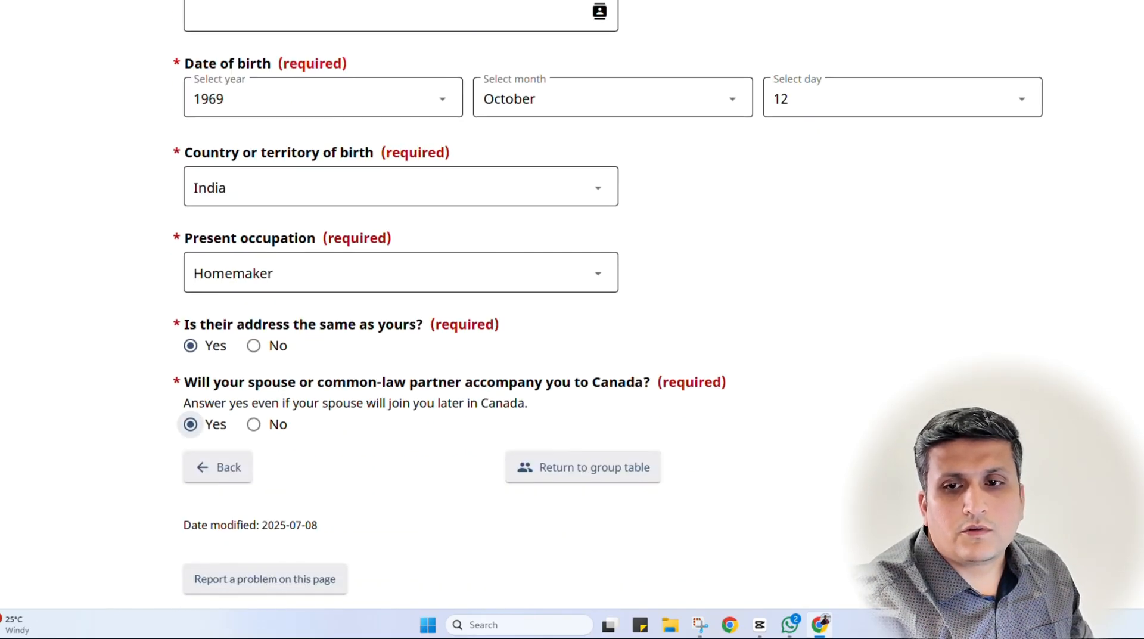
{"action": "left_click", "coordinate": [888, 296]}
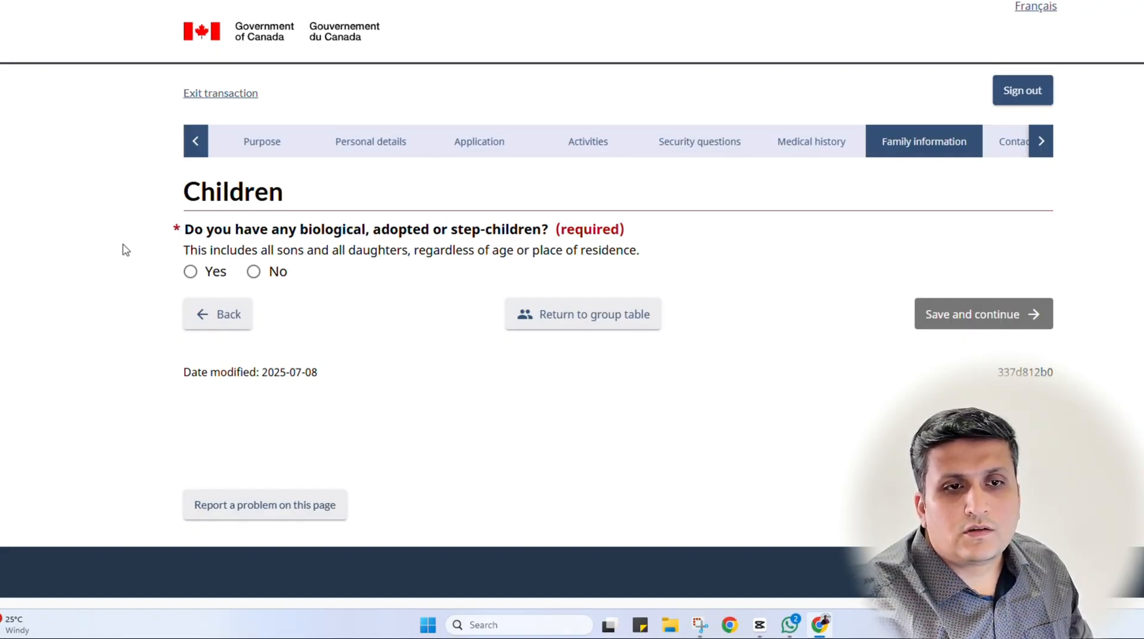
Answer Yes to having children and start a new child entry with the child's surname
{"action": "left_click", "coordinate": [217, 272]}
{"action": "scroll", "coordinate": [69, 304], "scroll_direction": "down", "scroll_amount": 5}
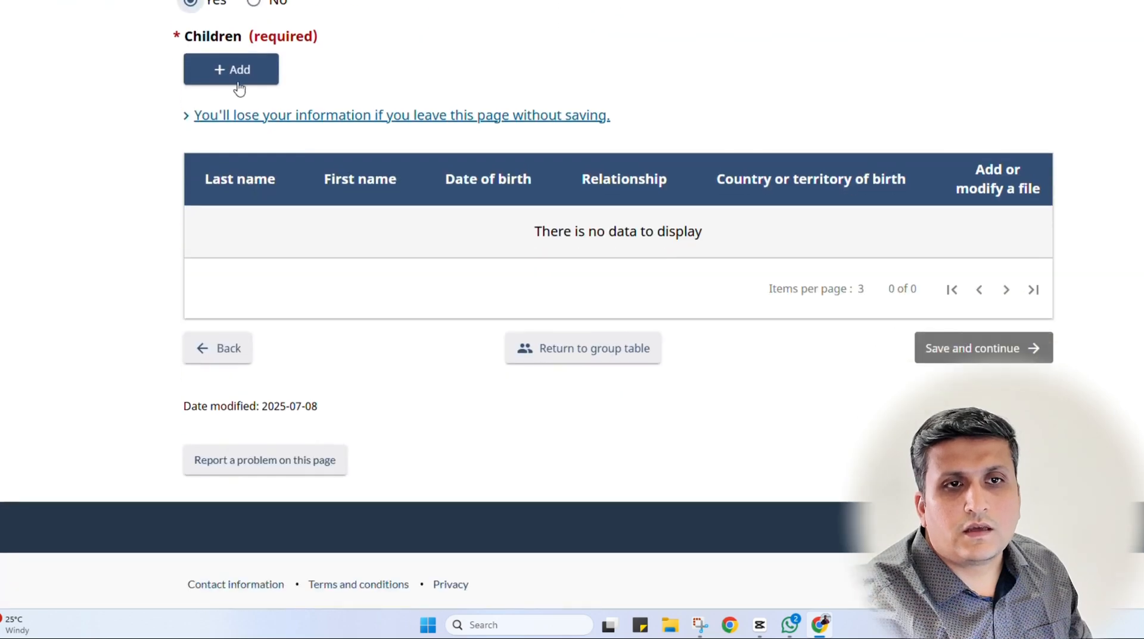
{"action": "left_click", "coordinate": [236, 79]}
{"action": "left_click", "coordinate": [427, 146]}
{"action": "type", "text": "a"}
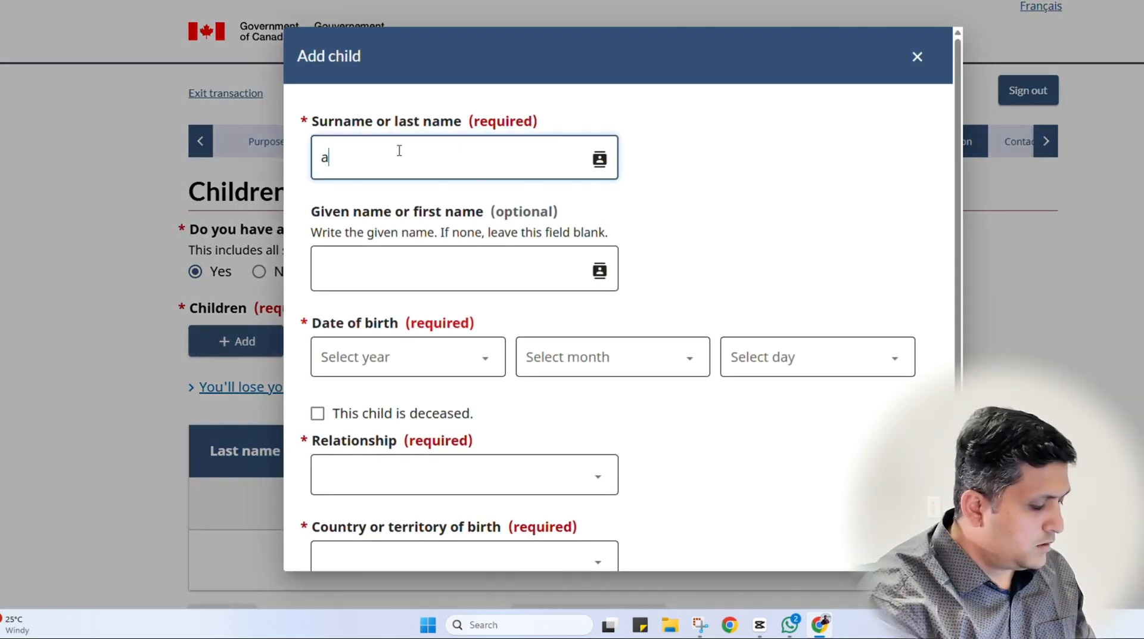
{"action": "type", "text": "nc"}
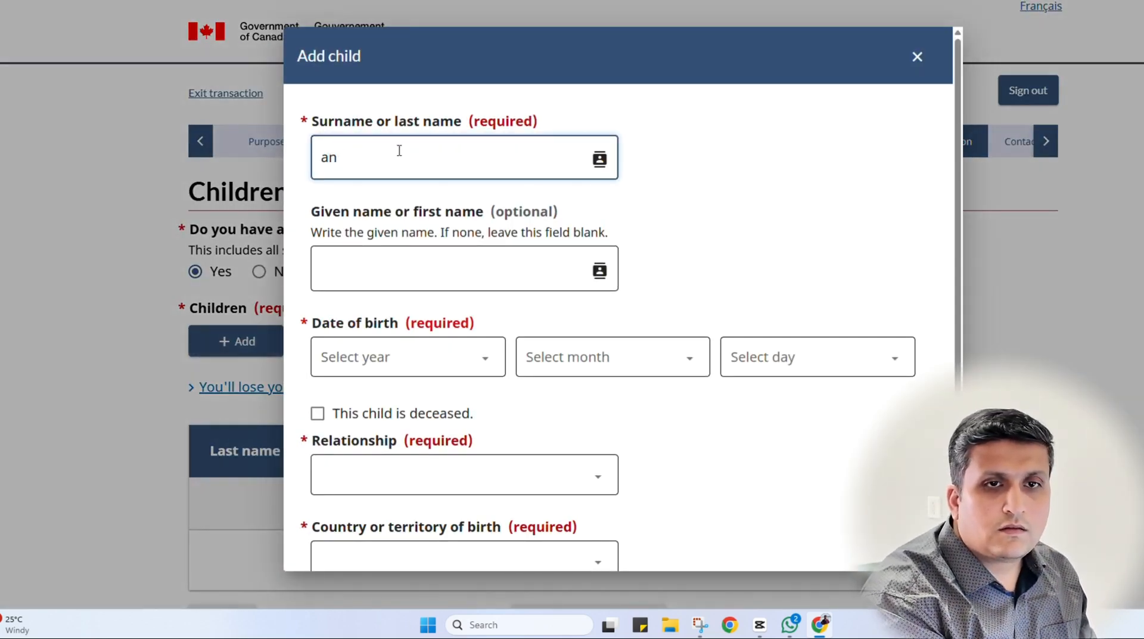
{"action": "key", "text": "BackSpace"}
{"action": "key", "text": "BackSpace"}
{"action": "type", "text": "bc"}
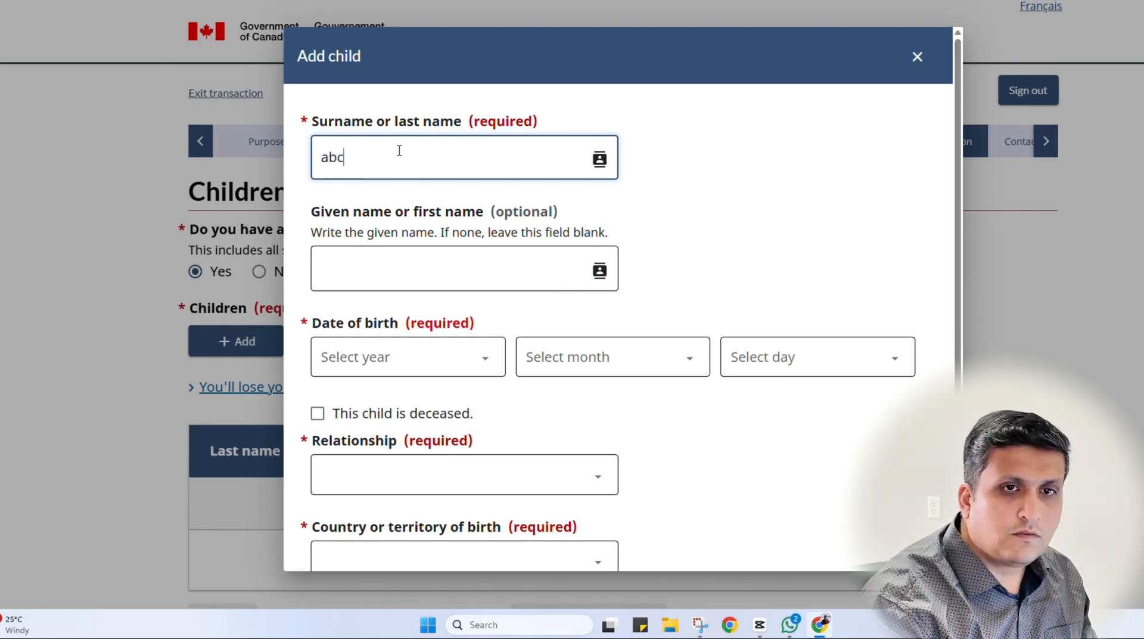
Set the child's birth date to 2005 January 1
{"action": "left_click", "coordinate": [370, 358]}
{"action": "scroll", "coordinate": [366, 185], "scroll_direction": "down", "scroll_amount": 13}
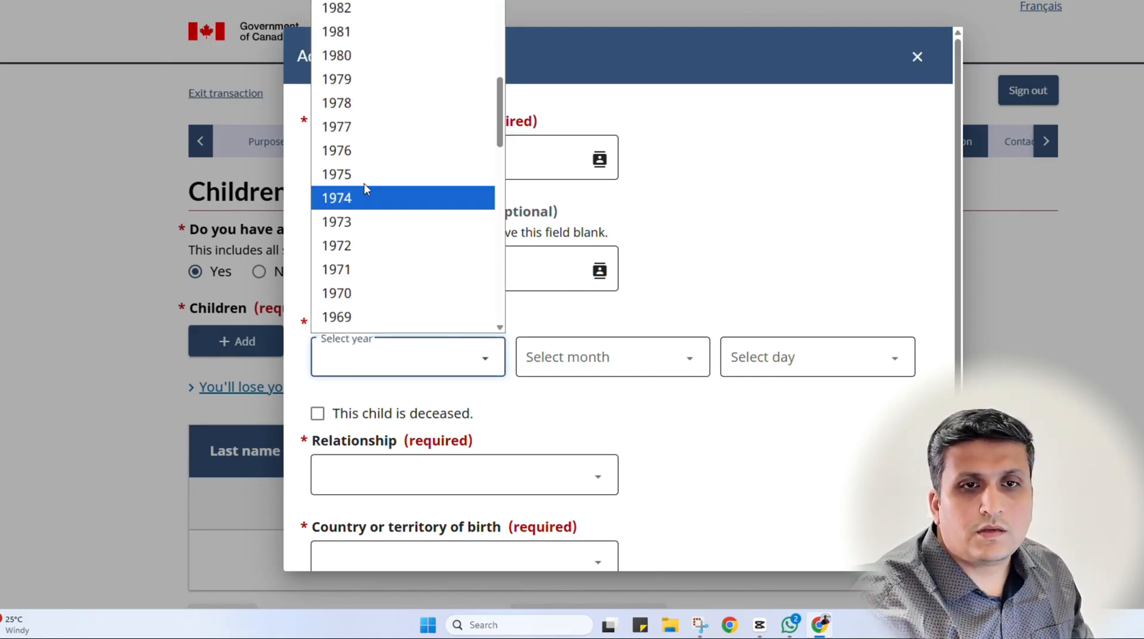
{"action": "scroll", "coordinate": [357, 166], "scroll_direction": "up", "scroll_amount": 8}
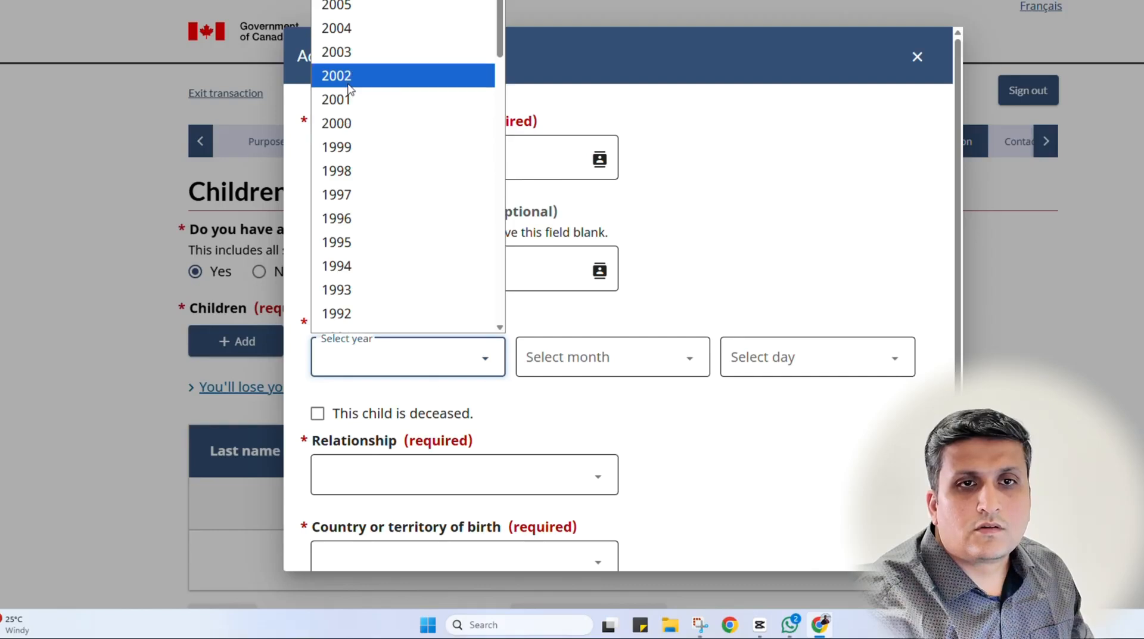
{"action": "left_click", "coordinate": [339, 5]}
{"action": "left_click", "coordinate": [570, 351]}
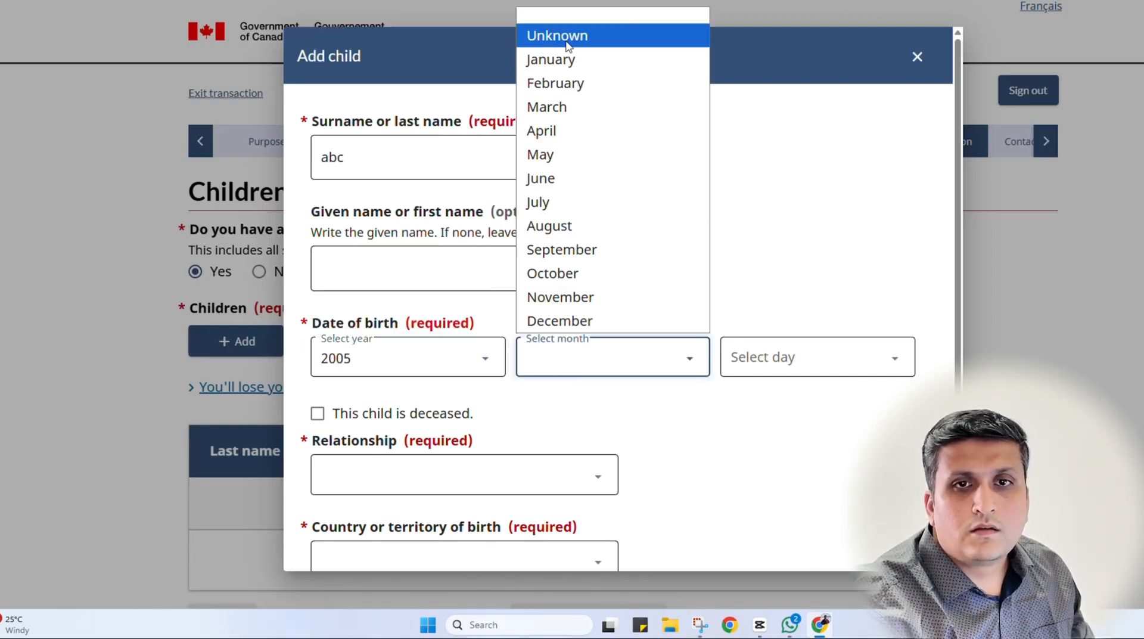
{"action": "left_click", "coordinate": [549, 56]}
{"action": "left_click", "coordinate": [804, 349]}
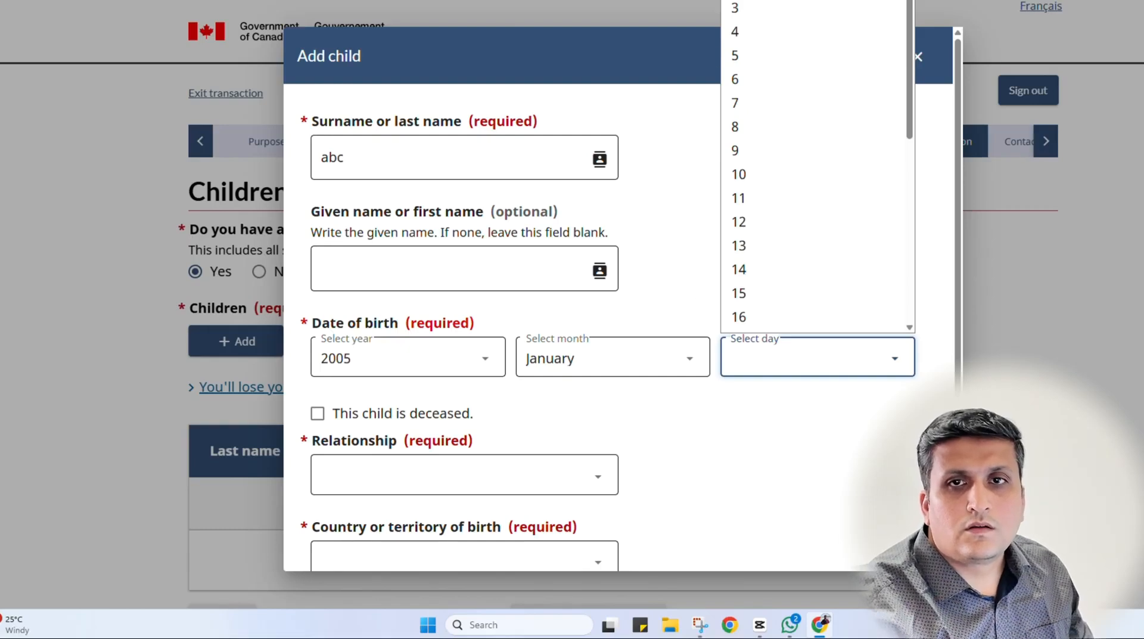
{"action": "left_click", "coordinate": [745, 2]}
Set the relationship to Son and the country of birth to India
{"action": "scroll", "coordinate": [614, 432], "scroll_direction": "down", "scroll_amount": 3}
{"action": "left_click", "coordinate": [412, 271]}
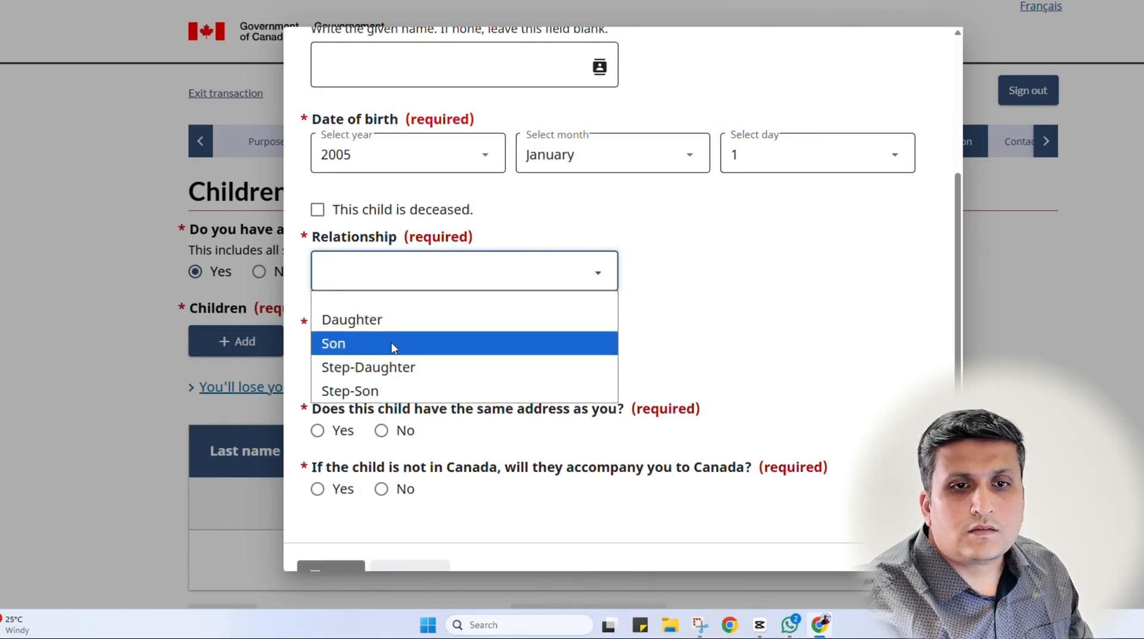
{"action": "left_click", "coordinate": [391, 343]}
{"action": "left_click", "coordinate": [395, 358]}
{"action": "key", "text": "i"}
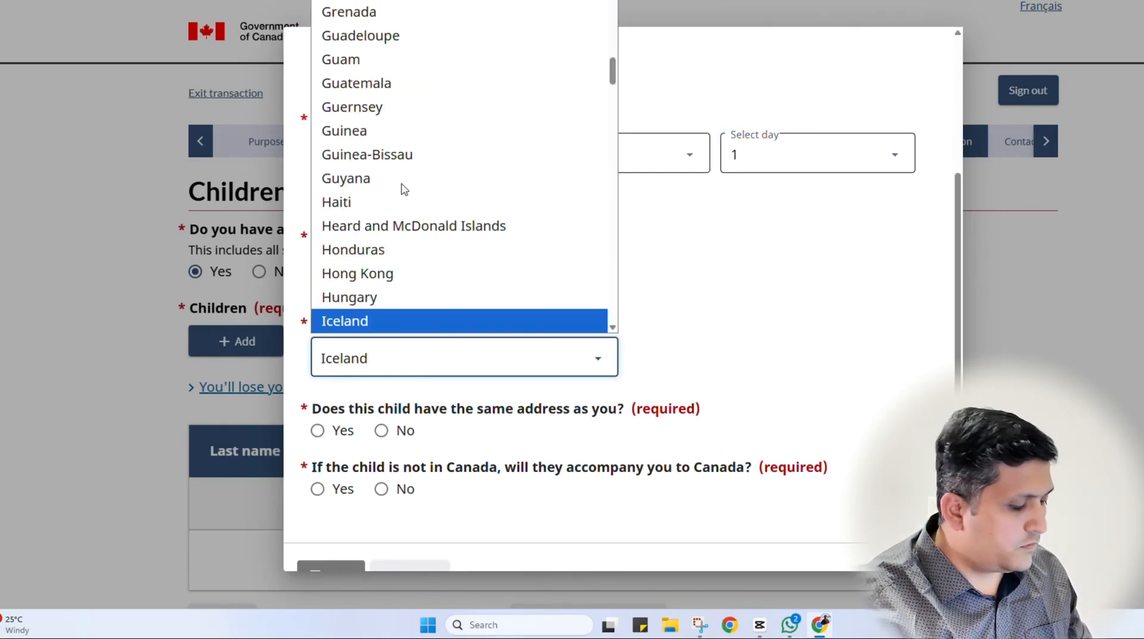
{"action": "key", "text": "n"}
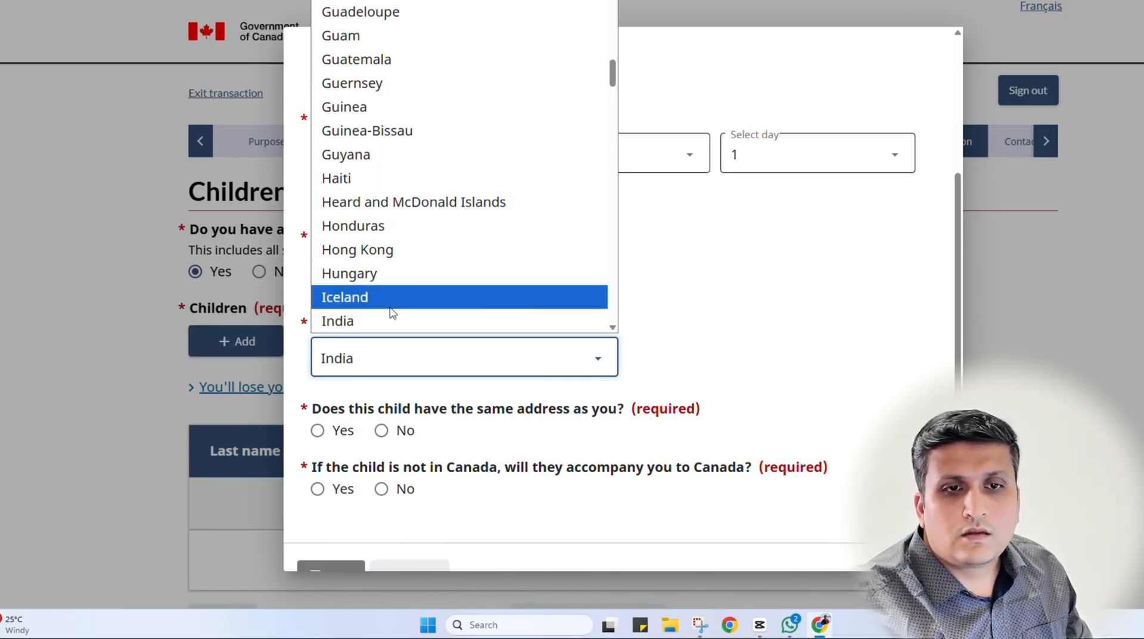
{"action": "left_click", "coordinate": [391, 321]}
Give the child a different present address in Canada, a suggested Toronto, ON street address
{"action": "scroll", "coordinate": [424, 414], "scroll_direction": "down", "scroll_amount": 1}
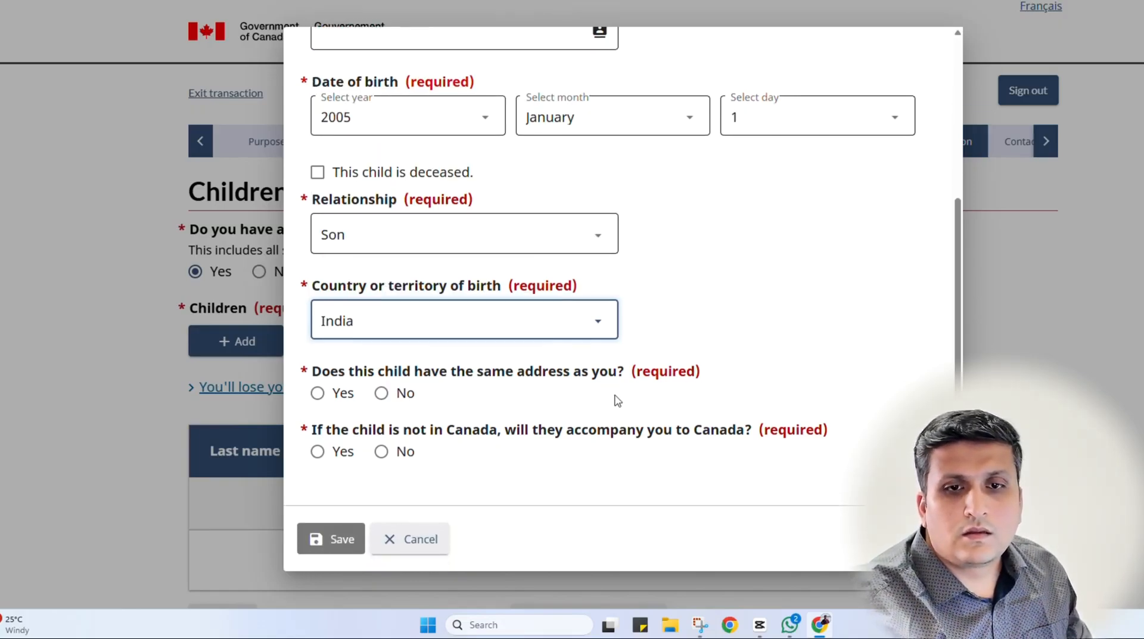
{"action": "left_click", "coordinate": [381, 393]}
{"action": "scroll", "coordinate": [397, 441], "scroll_direction": "down", "scroll_amount": 5}
{"action": "left_click", "coordinate": [383, 233]}
{"action": "key", "text": "c"}
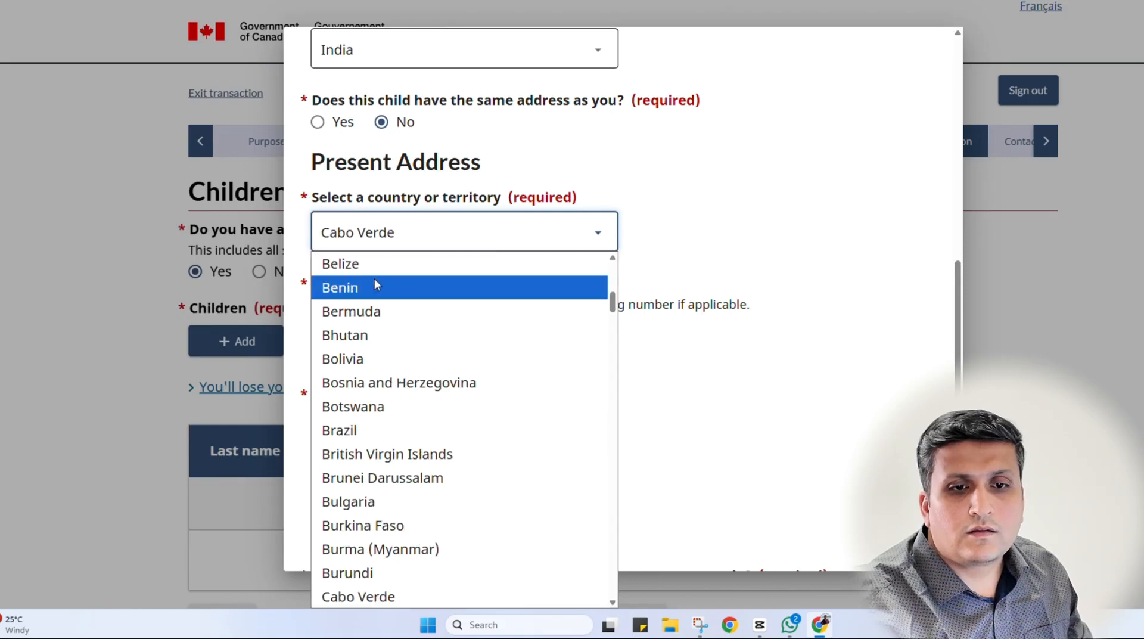
{"action": "scroll", "coordinate": [381, 464], "scroll_direction": "down", "scroll_amount": 5}
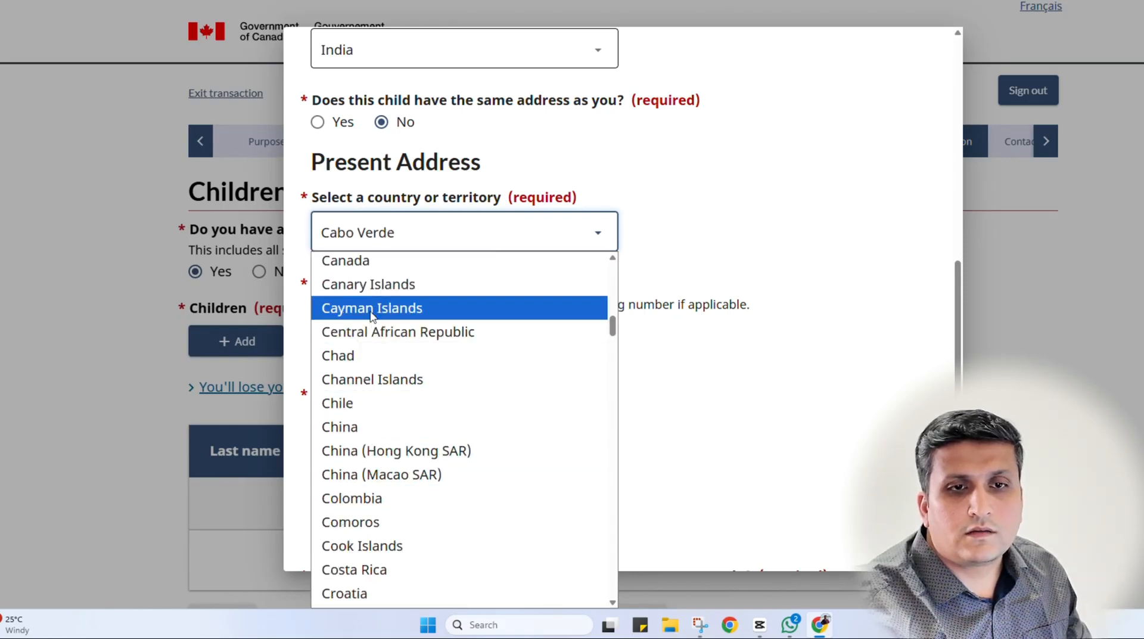
{"action": "left_click", "coordinate": [358, 260]}
{"action": "left_click", "coordinate": [379, 361]}
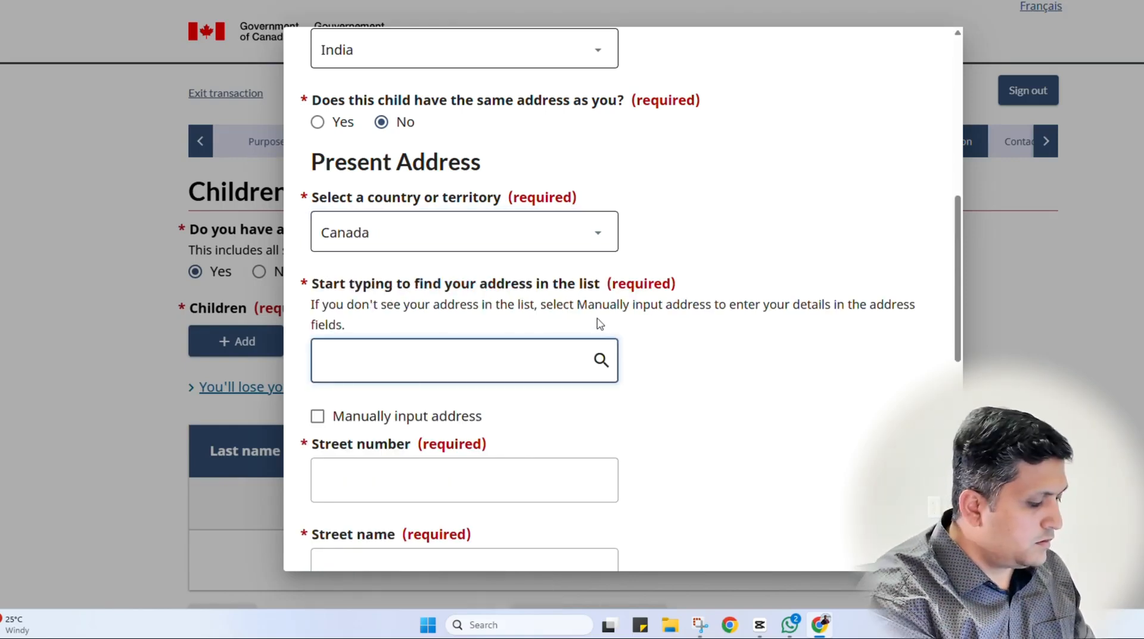
{"action": "type", "text": "tor"}
{"action": "left_click", "coordinate": [408, 399]}
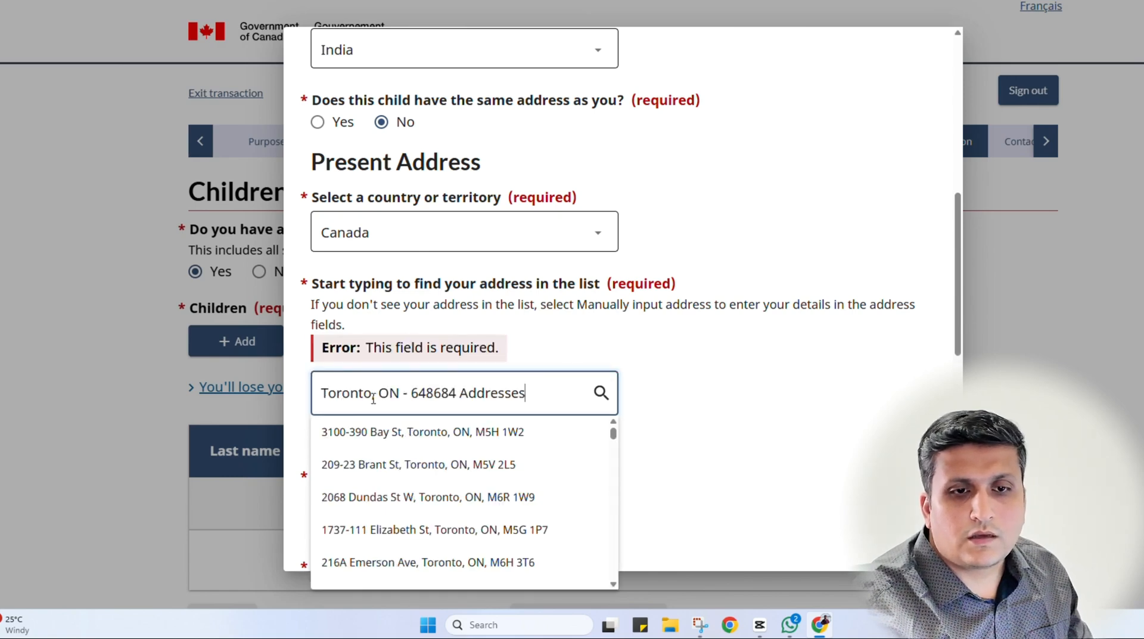
{"action": "left_click", "coordinate": [393, 429]}
Mark the child as not accompanying, save the child, and save the Children page
{"action": "scroll", "coordinate": [778, 351], "scroll_direction": "down", "scroll_amount": 10}
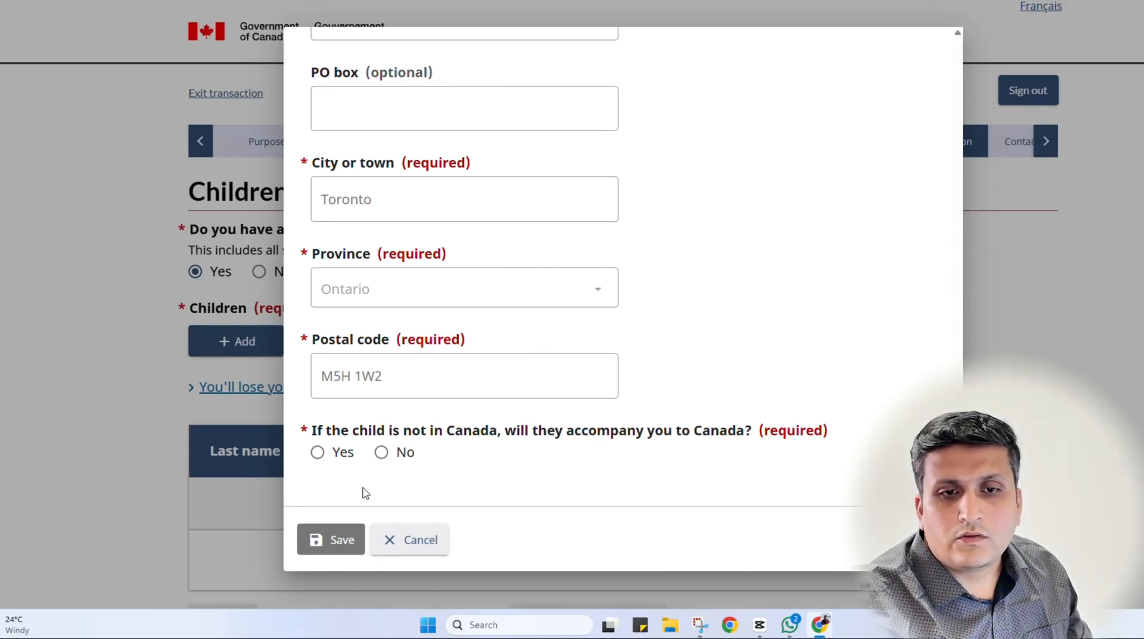
{"action": "left_click", "coordinate": [411, 456]}
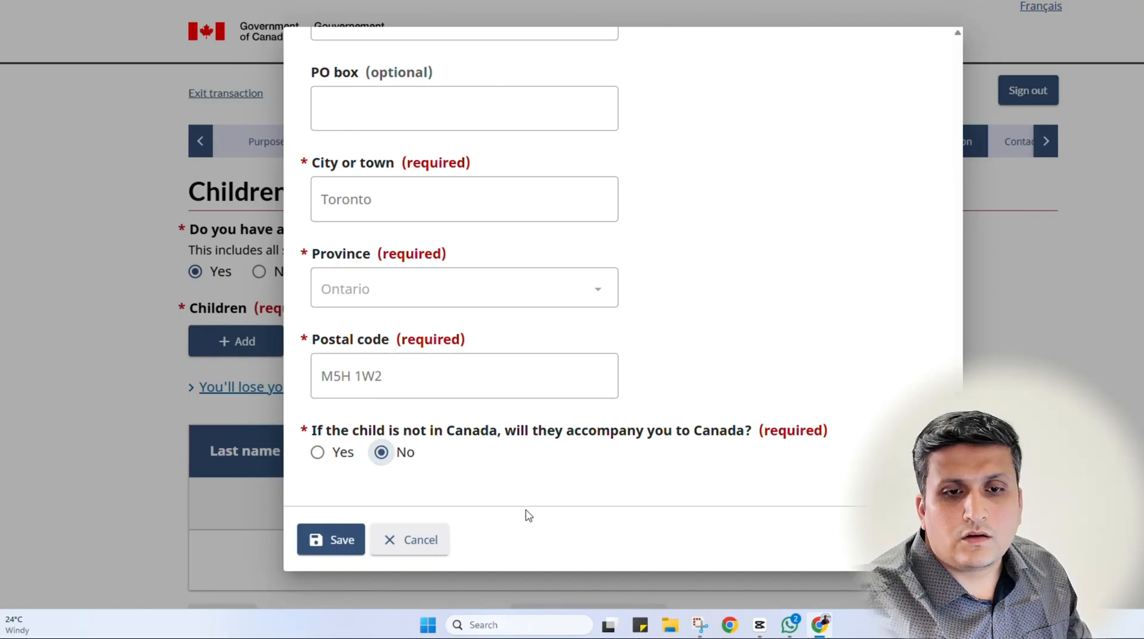
{"action": "left_click", "coordinate": [331, 539]}
{"action": "scroll", "coordinate": [655, 358], "scroll_direction": "up", "scroll_amount": 5}
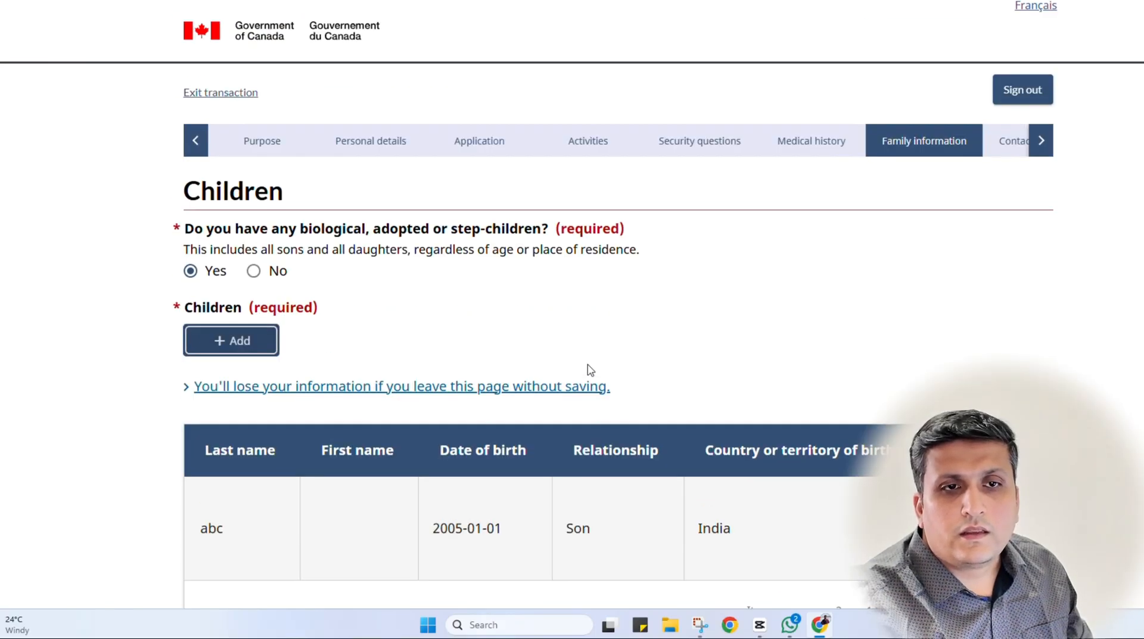
{"action": "scroll", "coordinate": [590, 369], "scroll_direction": "down", "scroll_amount": 3}
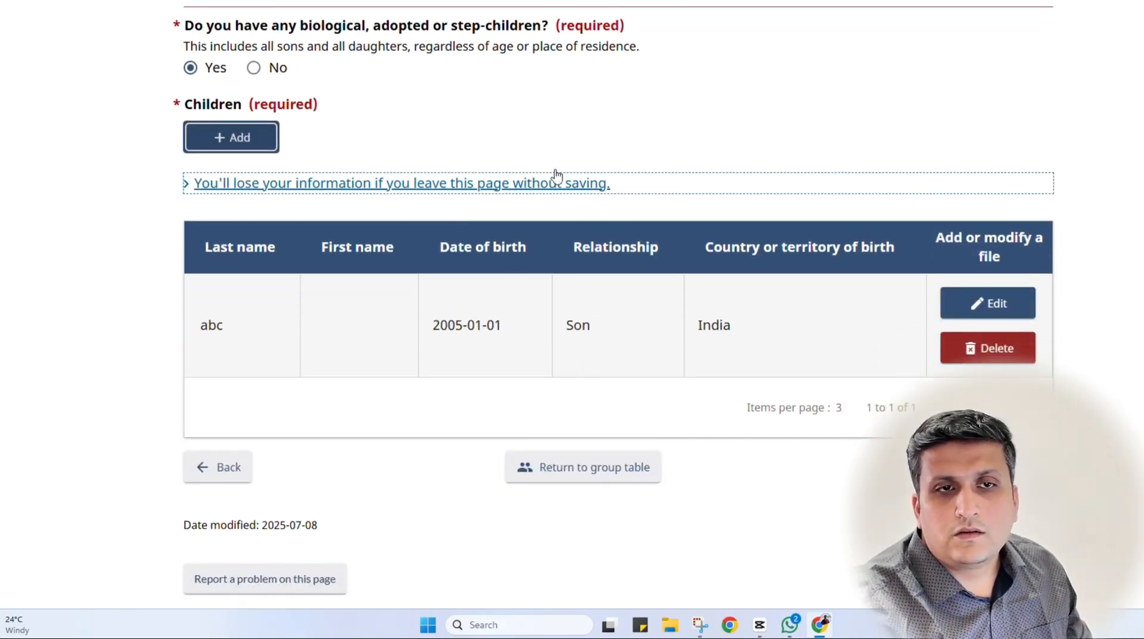
{"action": "left_click", "coordinate": [983, 467]}
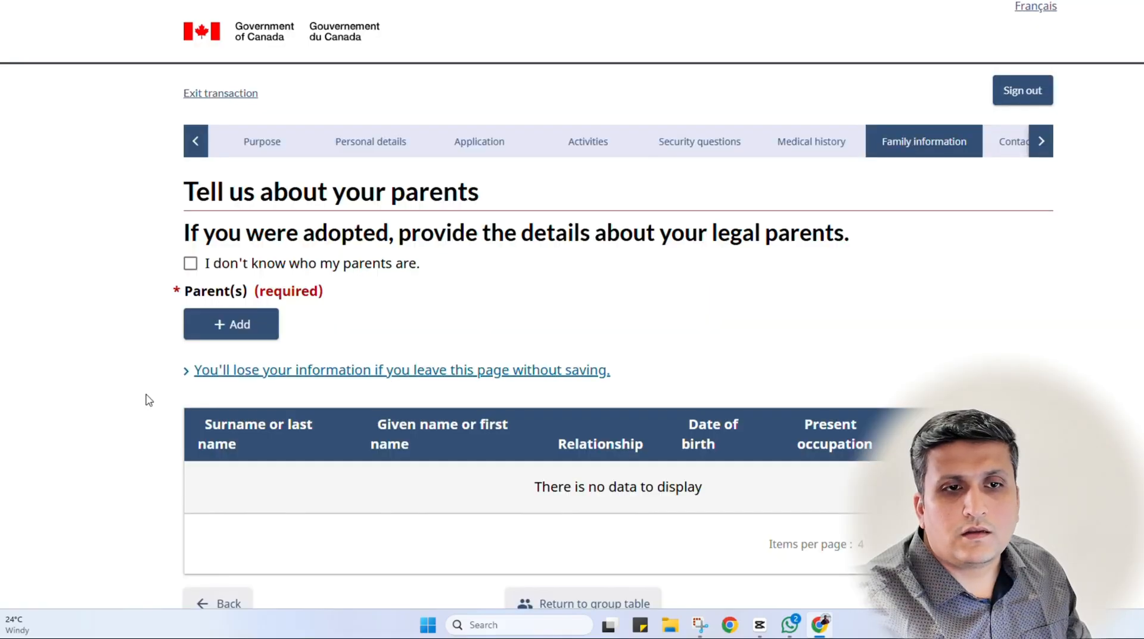
Cancel the Add Parent(s) dialog, tick 'I don't know who my parents are', and save
{"action": "scroll", "coordinate": [149, 400], "scroll_direction": "down", "scroll_amount": 1}
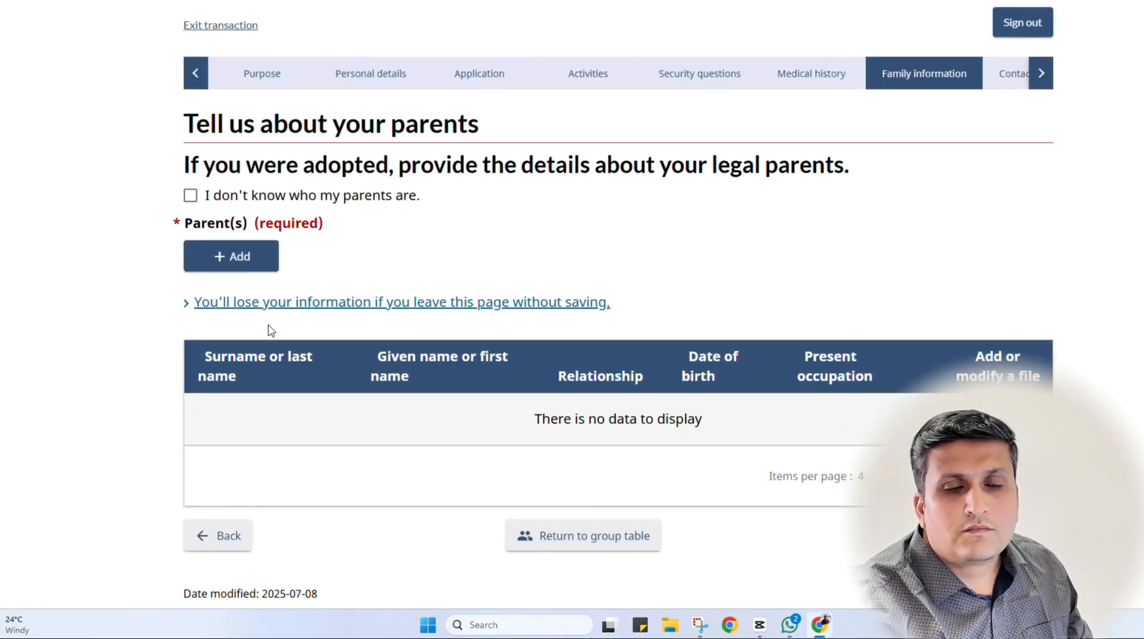
{"action": "left_click", "coordinate": [233, 255]}
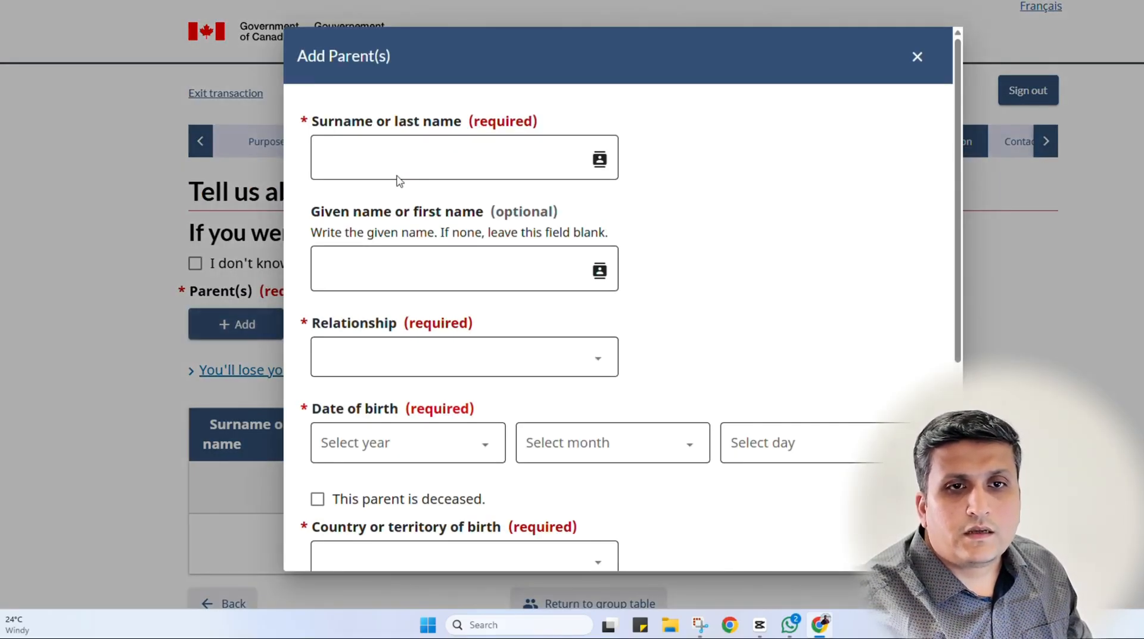
{"action": "scroll", "coordinate": [417, 179], "scroll_direction": "down", "scroll_amount": 3}
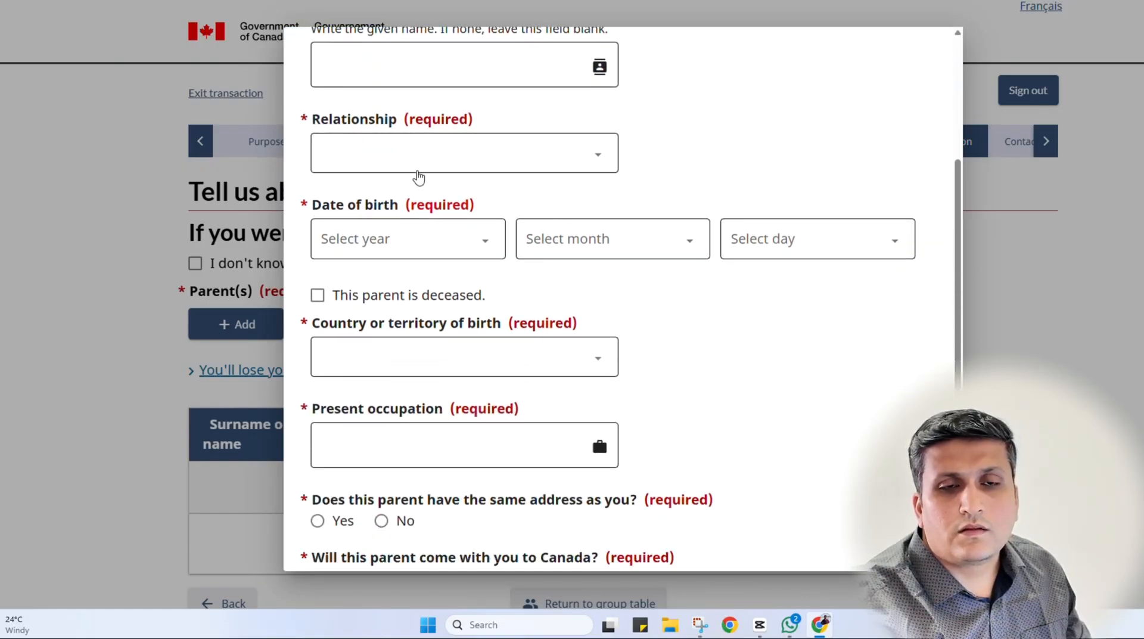
{"action": "scroll", "coordinate": [423, 185], "scroll_direction": "down", "scroll_amount": 2}
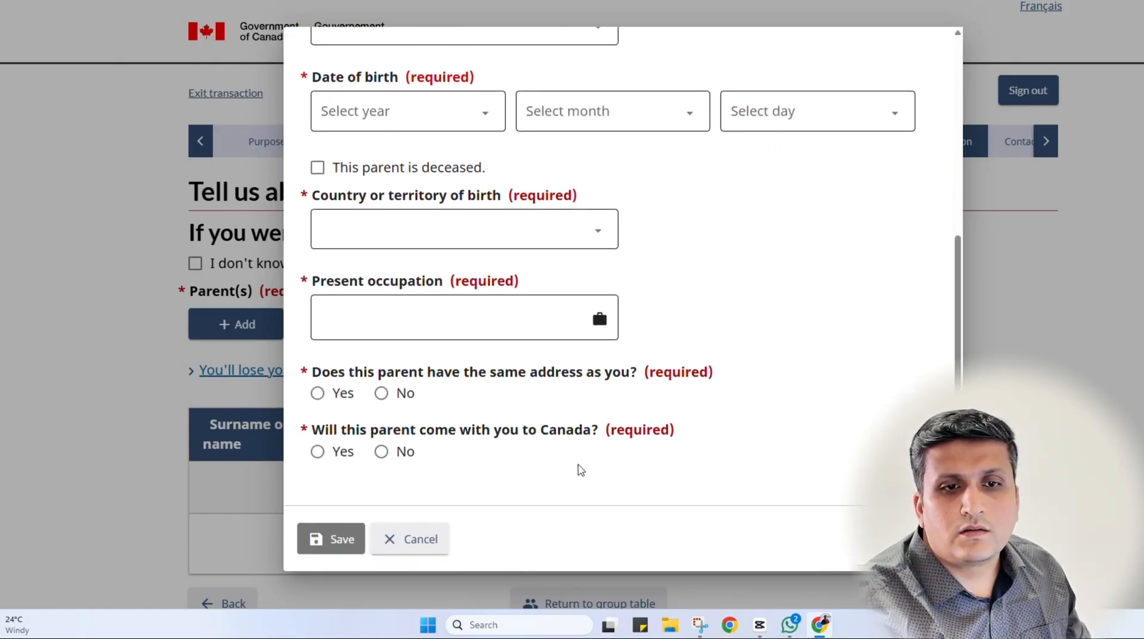
{"action": "left_click", "coordinate": [429, 541]}
{"action": "left_click", "coordinate": [191, 196]}
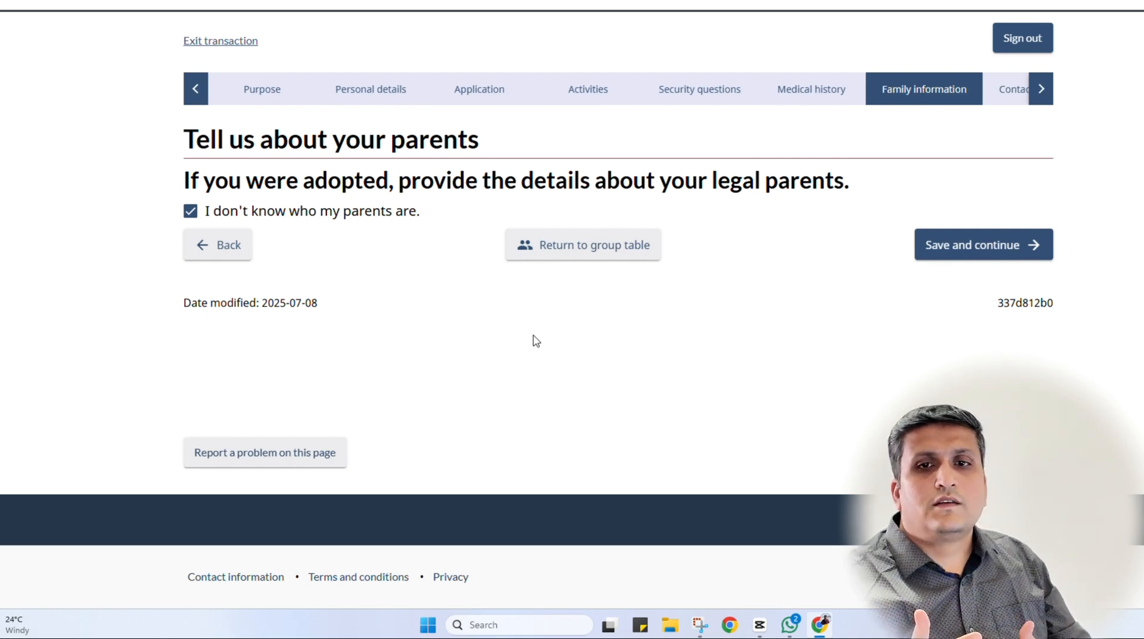
{"action": "left_click", "coordinate": [971, 245]}
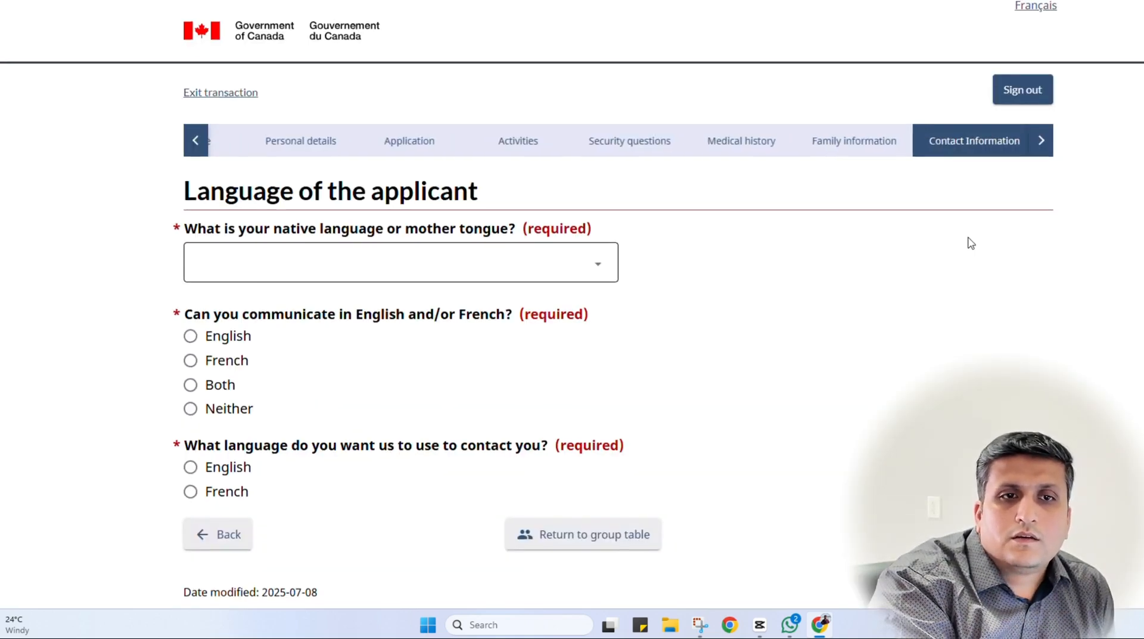
Choose Hindi as native language and English for communication and contact, then save
{"action": "scroll", "coordinate": [968, 240], "scroll_direction": "down", "scroll_amount": 1}
{"action": "left_click", "coordinate": [368, 212]}
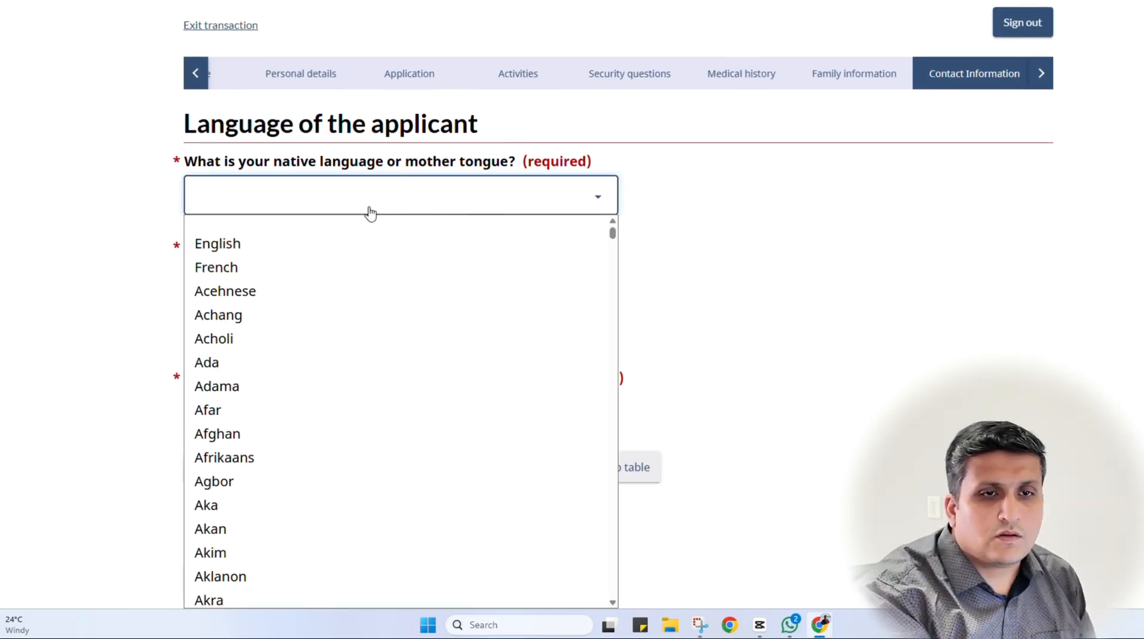
{"action": "type", "text": "gu"}
{"action": "scroll", "coordinate": [342, 324], "scroll_direction": "down", "scroll_amount": 5}
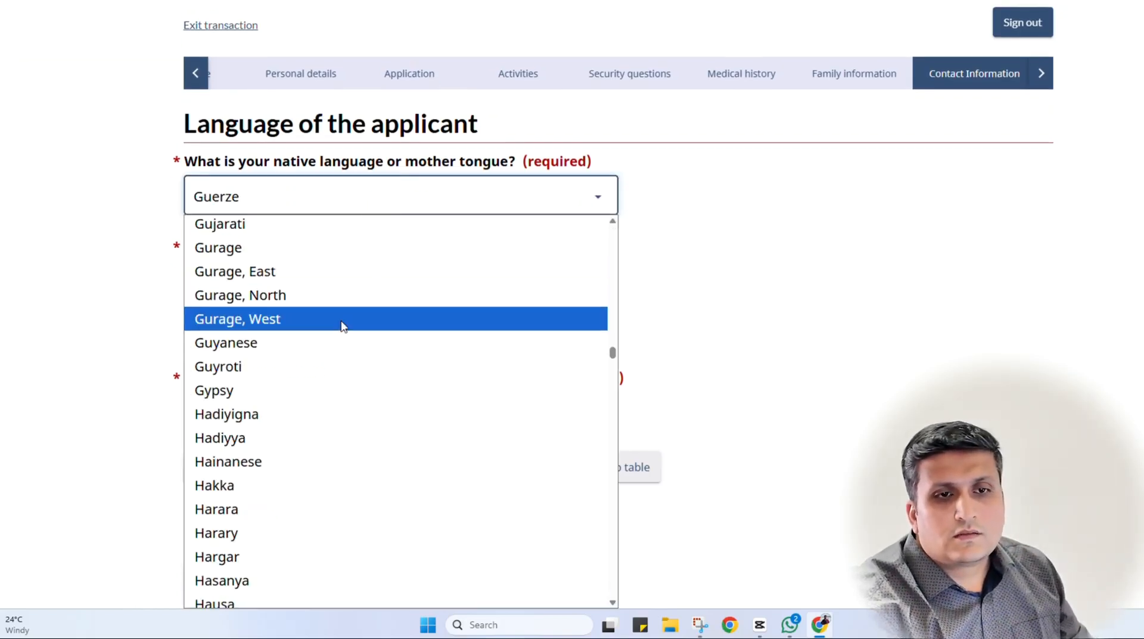
{"action": "type", "text": "hin"}
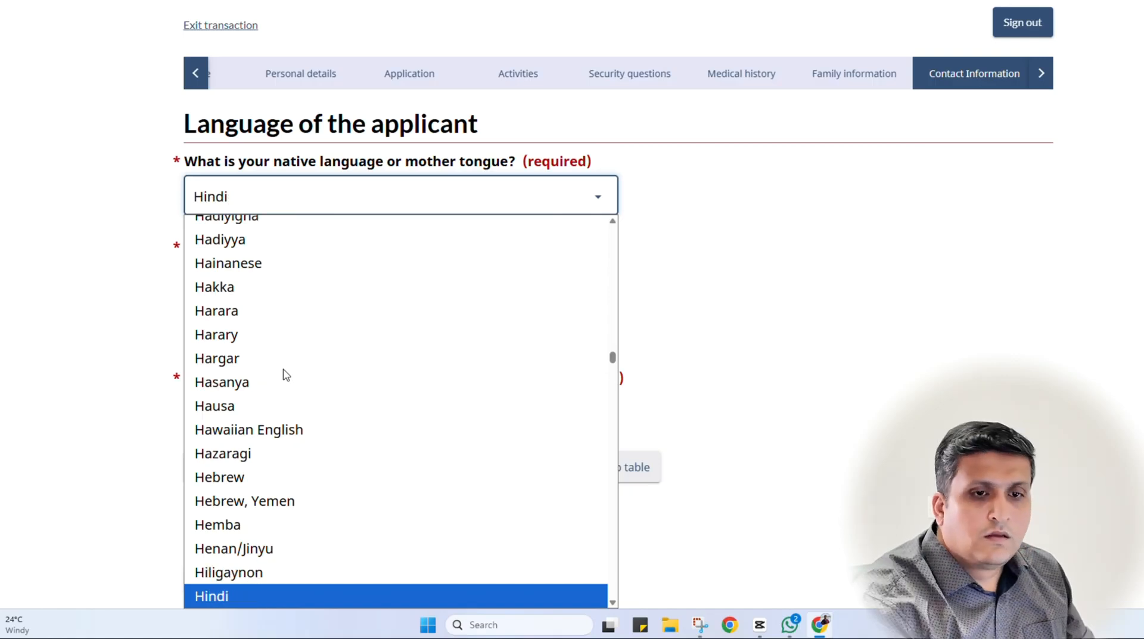
{"action": "scroll", "coordinate": [262, 411], "scroll_direction": "down", "scroll_amount": 3}
{"action": "left_click", "coordinate": [250, 328]}
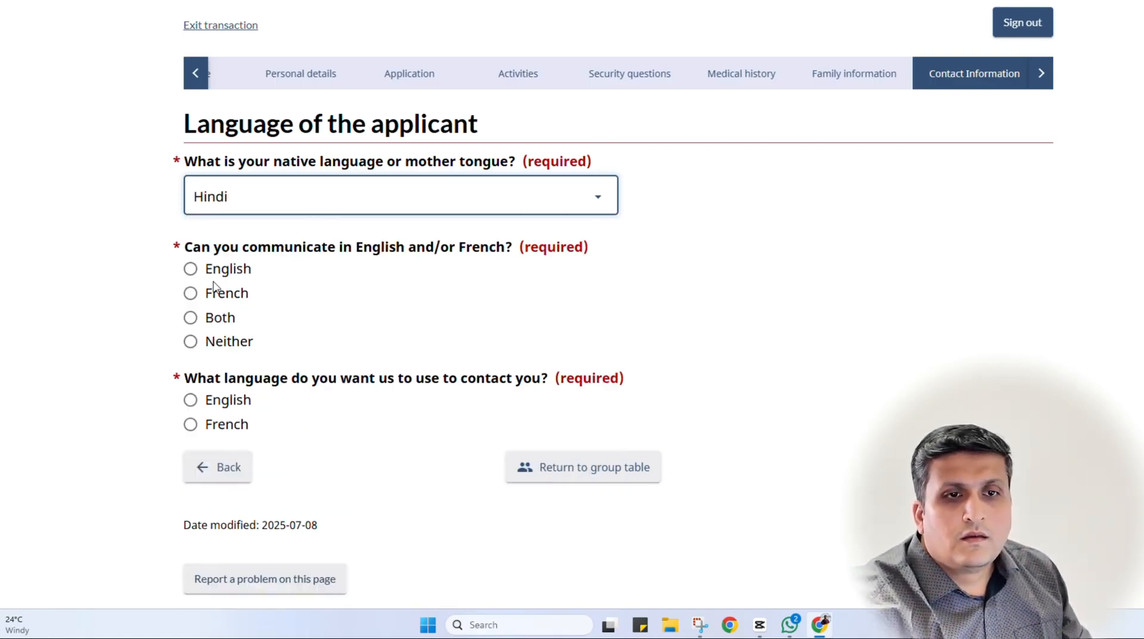
{"action": "left_click", "coordinate": [226, 268]}
{"action": "left_click", "coordinate": [207, 401]}
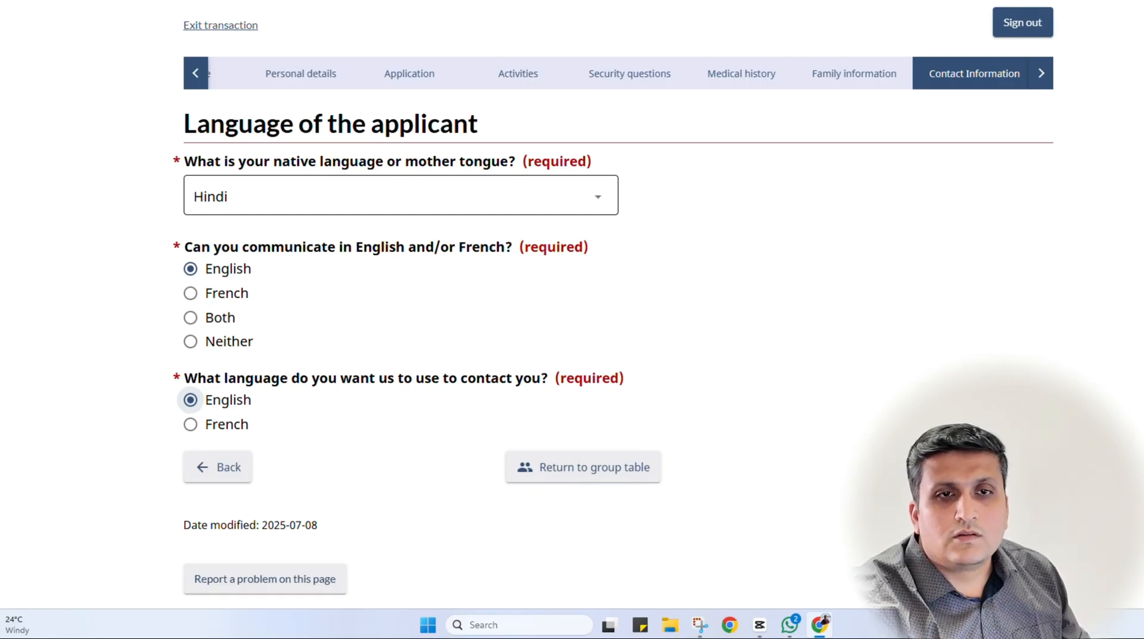
{"action": "left_click", "coordinate": [1007, 467]}
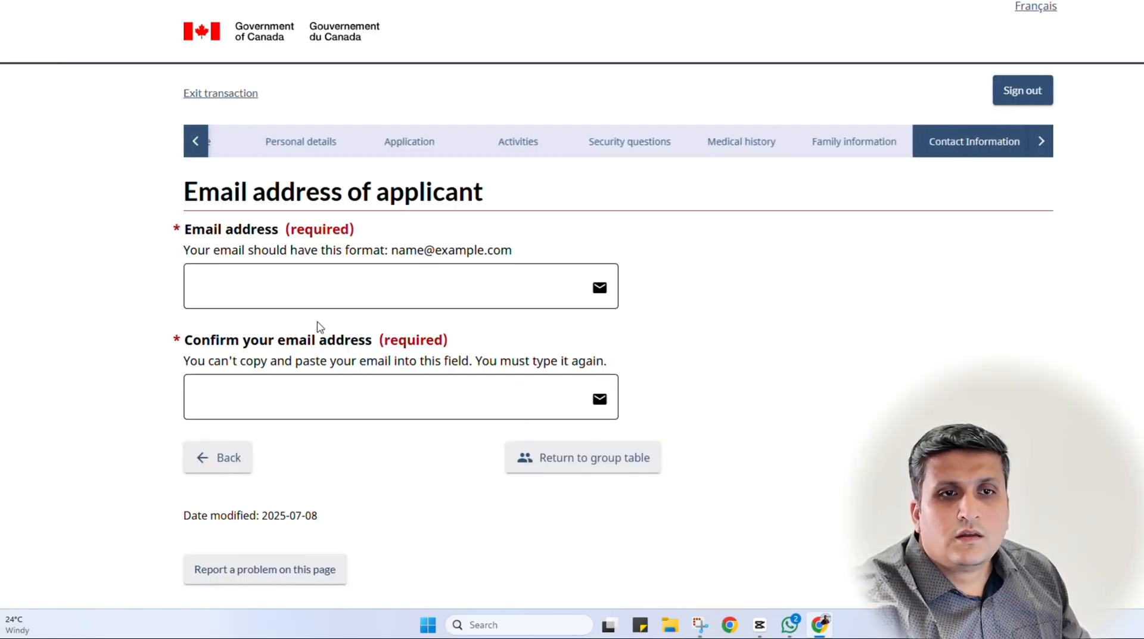
Enter the applicant's e-mail address, confirm it in the second field, and submit
{"action": "left_click", "coordinate": [277, 280]}
{"action": "type", "text": "abc"}
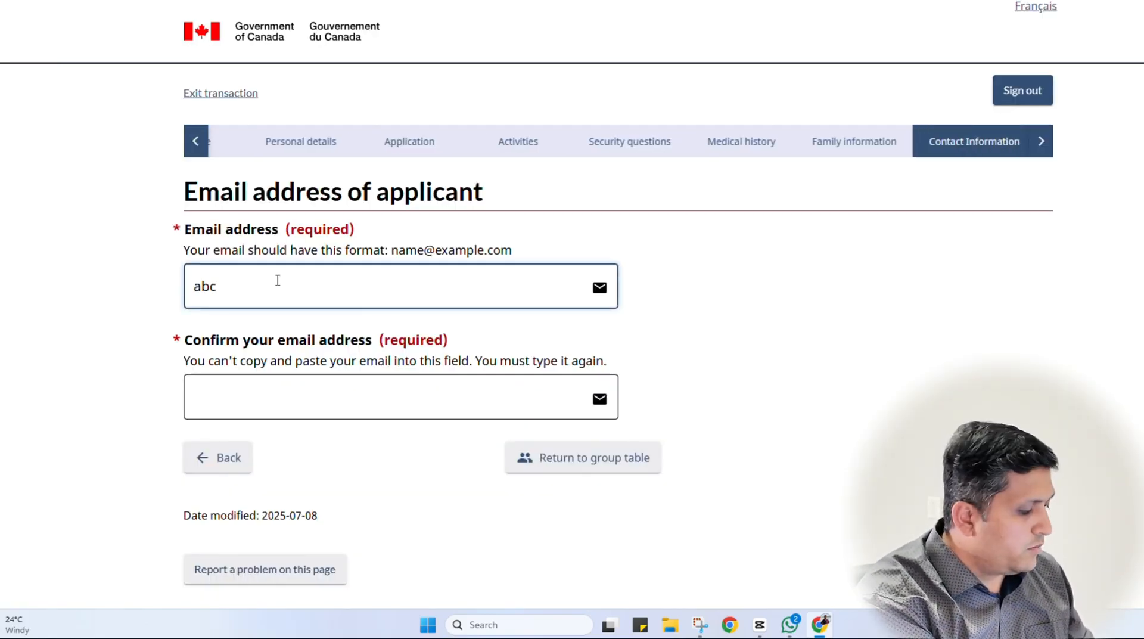
{"action": "type", "text": "@gmail"}
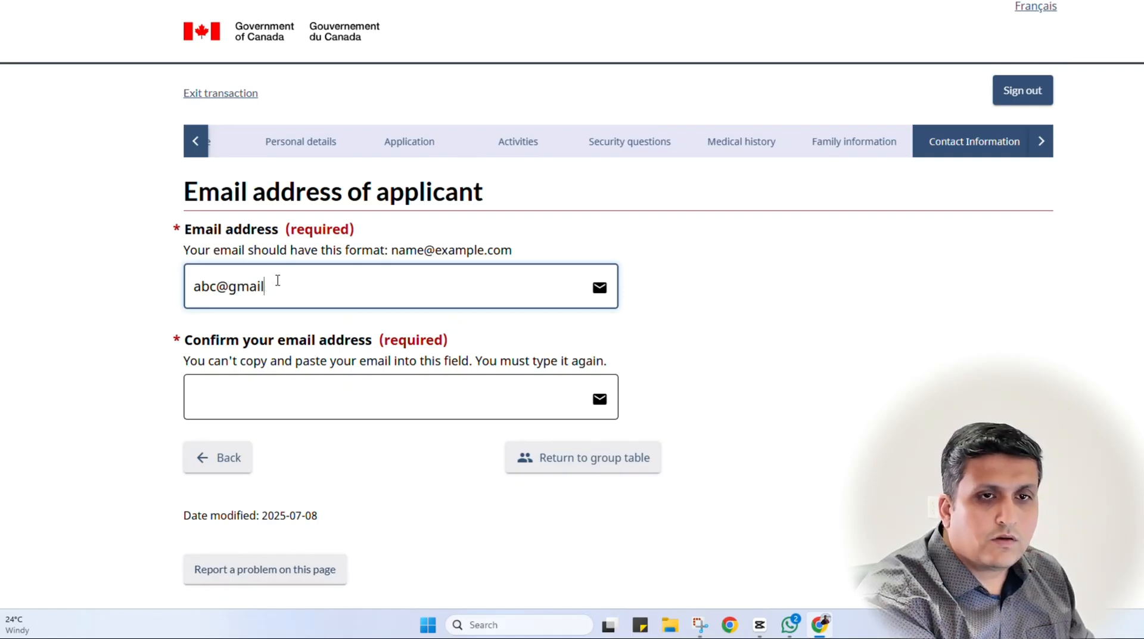
{"action": "type", "text": ".com"}
{"action": "key", "text": "Tab"}
{"action": "type", "text": "a"}
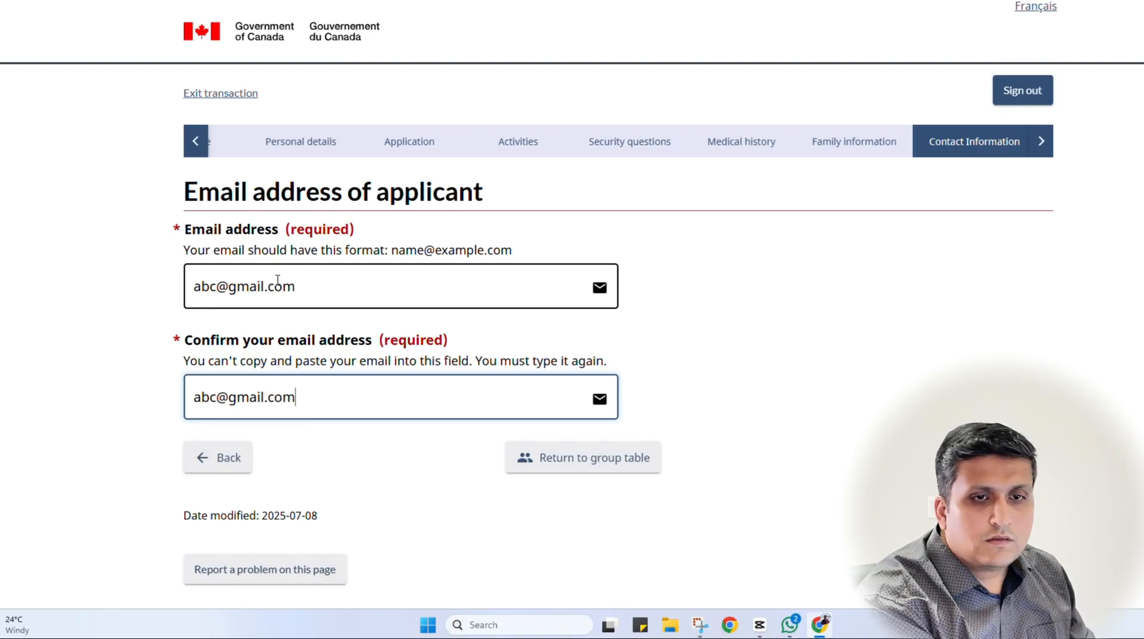
{"action": "key", "text": "Return"}
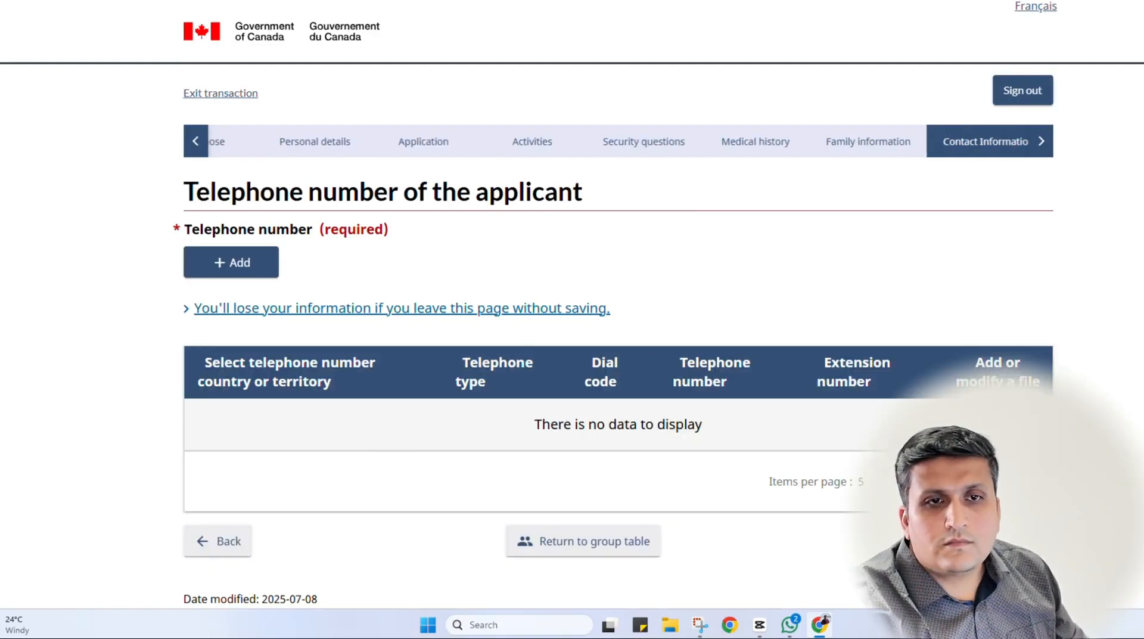
Add a Cellular phone, country Other, dial code 91, with the applicant's number, and save
{"action": "scroll", "coordinate": [280, 363], "scroll_direction": "down", "scroll_amount": 1}
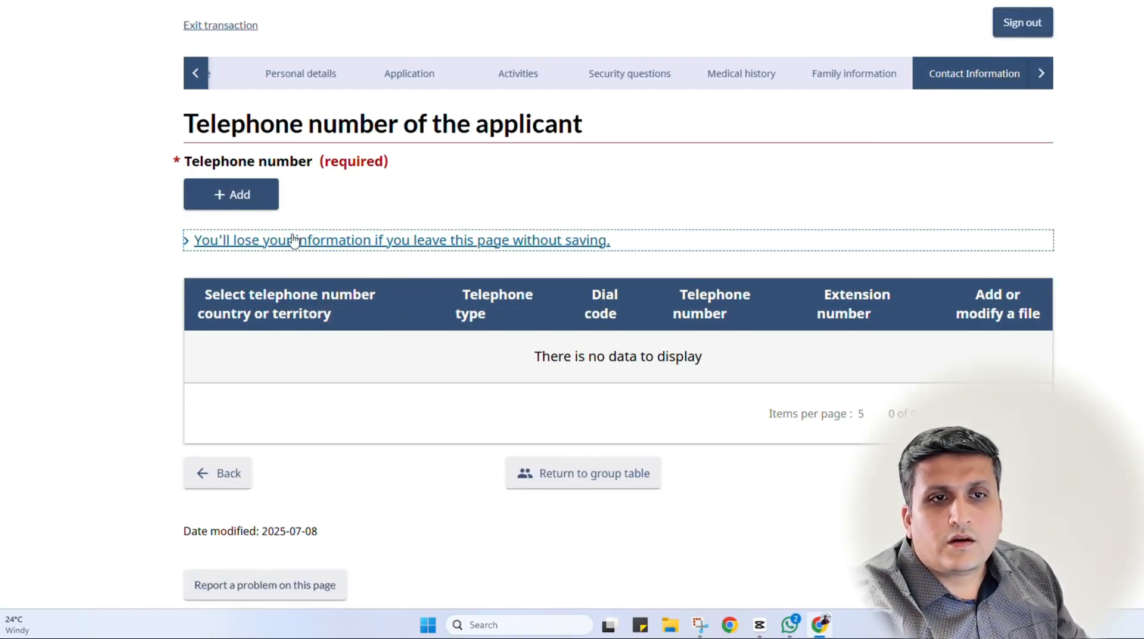
{"action": "left_click", "coordinate": [256, 197]}
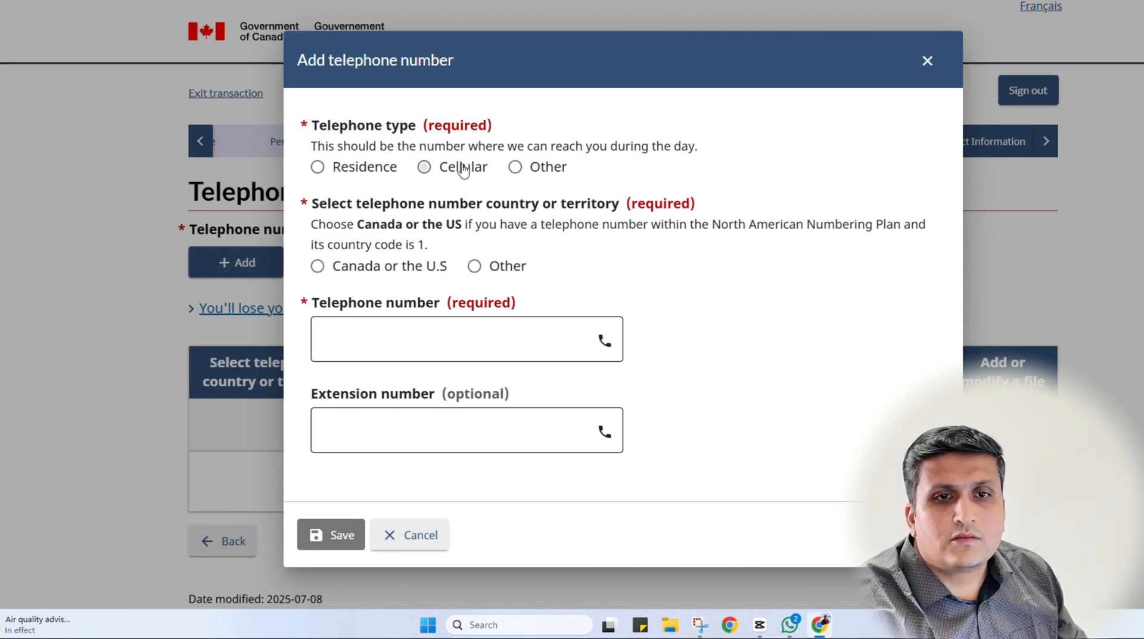
{"action": "left_click", "coordinate": [464, 168]}
{"action": "left_click", "coordinate": [474, 266]}
{"action": "left_click", "coordinate": [383, 339]}
{"action": "type", "text": "9"}
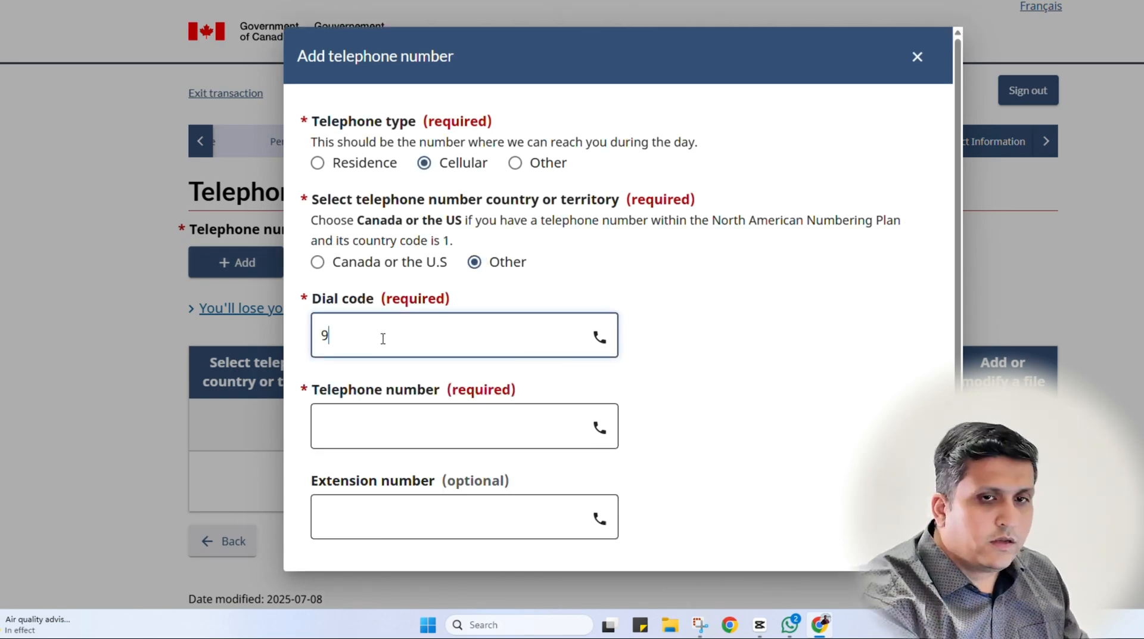
{"action": "type", "text": "1"}
{"action": "key", "text": "Tab"}
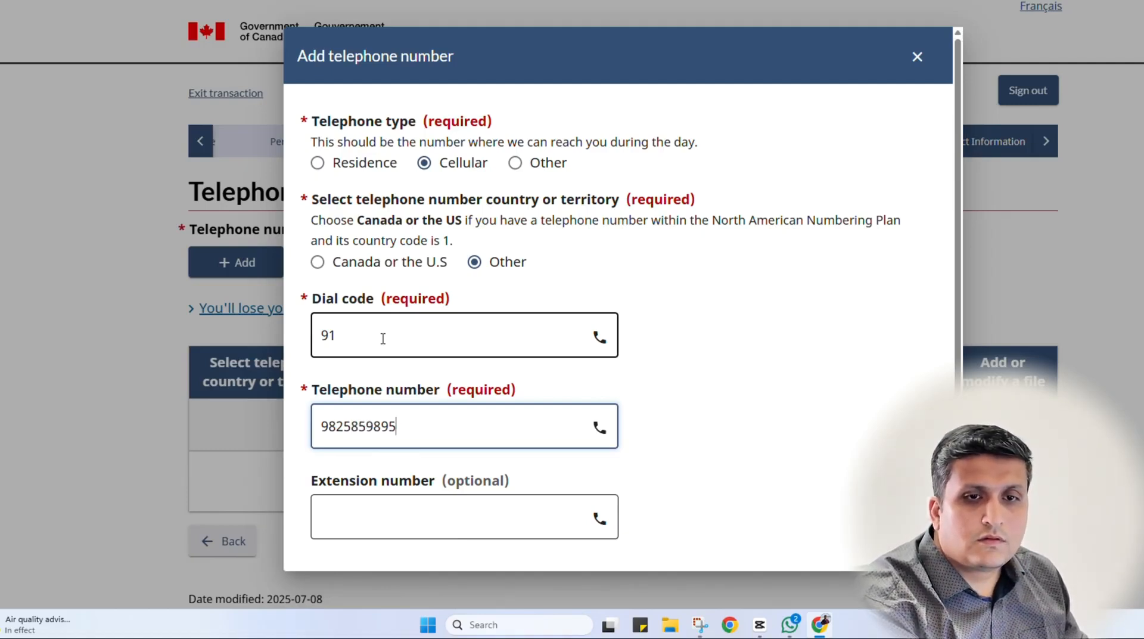
{"action": "scroll", "coordinate": [781, 470], "scroll_direction": "down", "scroll_amount": 2}
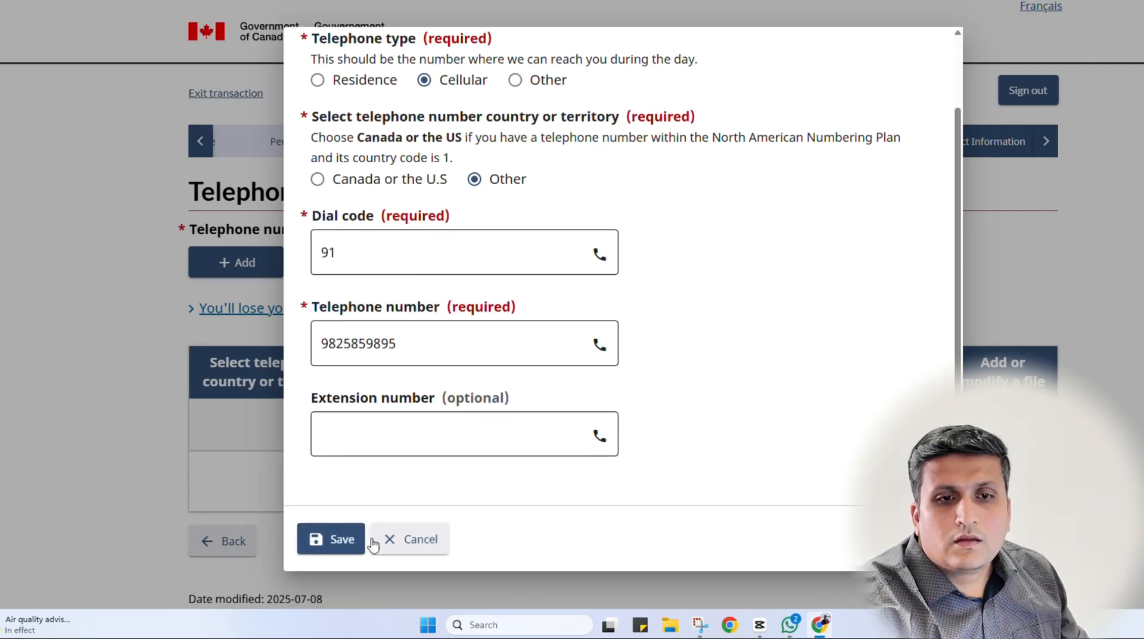
{"action": "left_click", "coordinate": [338, 539]}
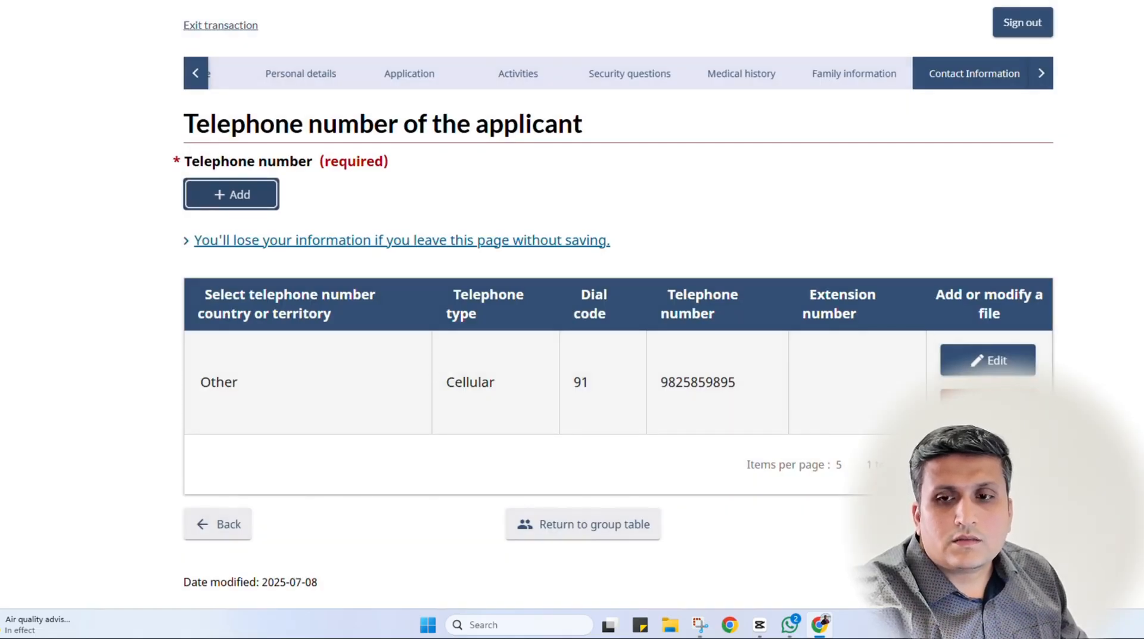
{"action": "left_click", "coordinate": [984, 524]}
Scroll through the Summary sections, then save and continue to the supporting documents page
{"action": "scroll", "coordinate": [385, 302], "scroll_direction": "down", "scroll_amount": 2}
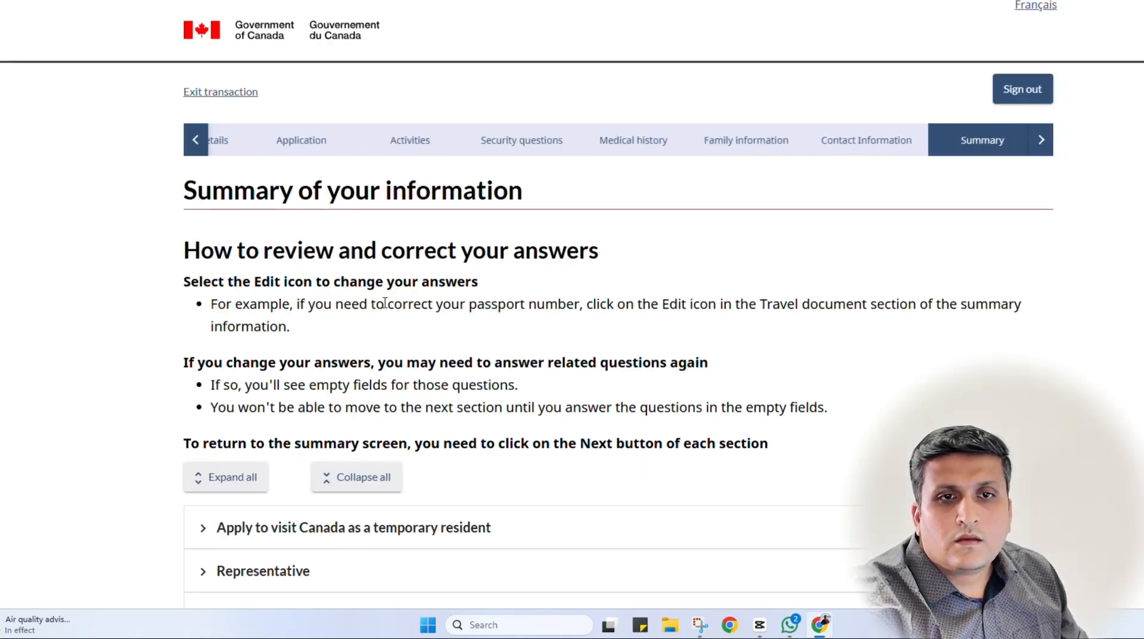
{"action": "scroll", "coordinate": [385, 303], "scroll_direction": "down", "scroll_amount": 6}
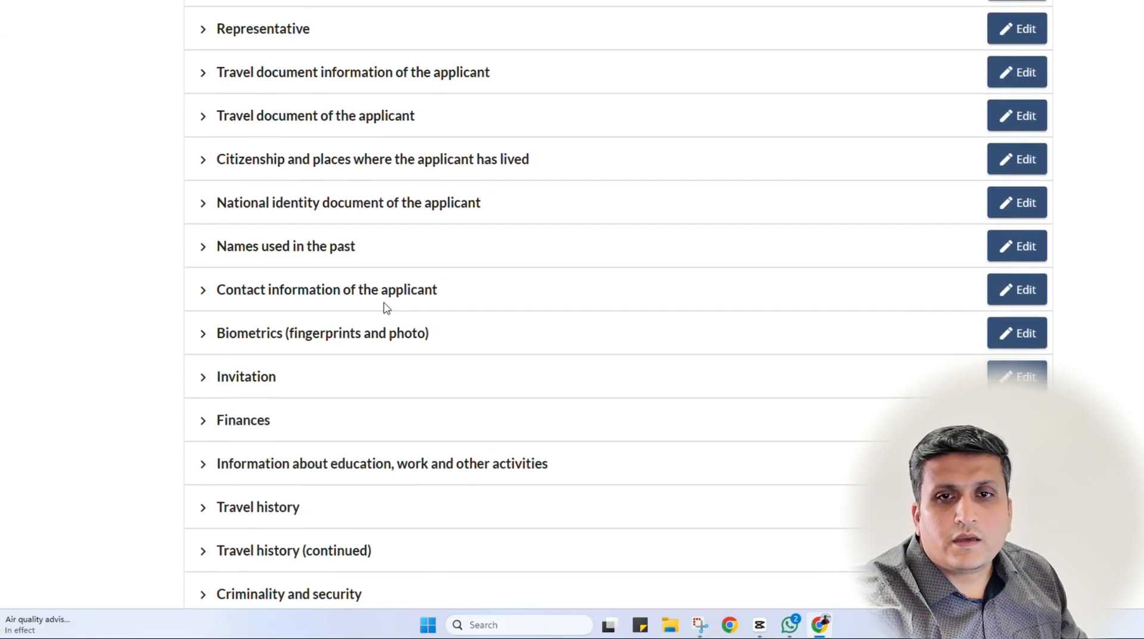
{"action": "scroll", "coordinate": [385, 306], "scroll_direction": "up", "scroll_amount": 3}
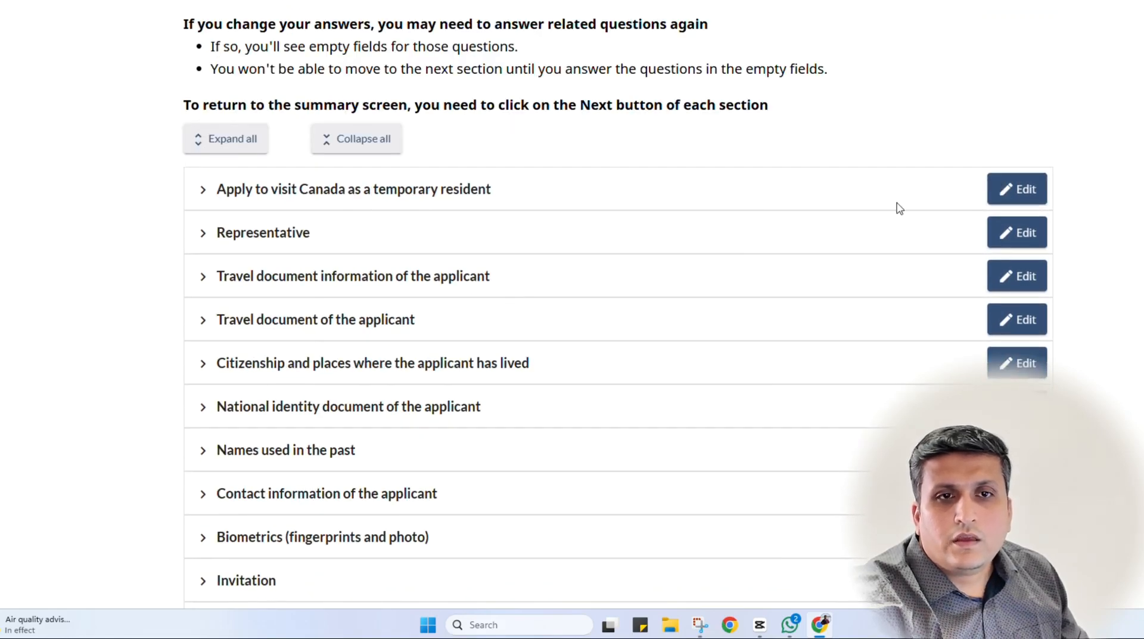
{"action": "scroll", "coordinate": [542, 358], "scroll_direction": "down", "scroll_amount": 10}
{"action": "scroll", "coordinate": [542, 355], "scroll_direction": "up", "scroll_amount": 5}
{"action": "scroll", "coordinate": [542, 355], "scroll_direction": "down", "scroll_amount": 6}
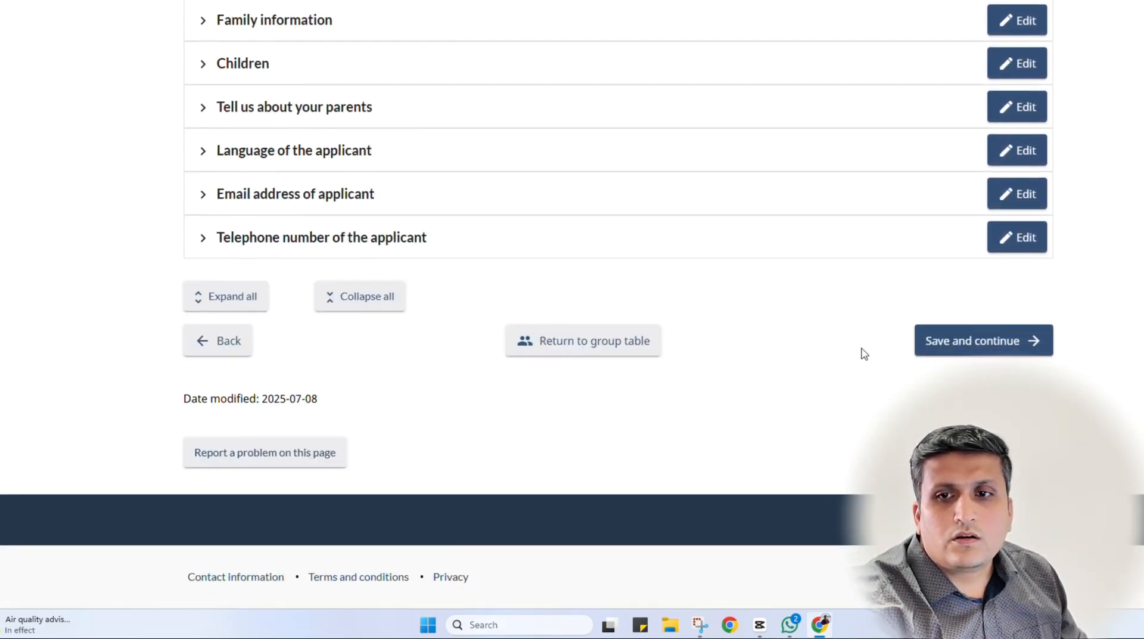
{"action": "left_click", "coordinate": [931, 331]}
{"action": "scroll", "coordinate": [64, 355], "scroll_direction": "down", "scroll_amount": 10}
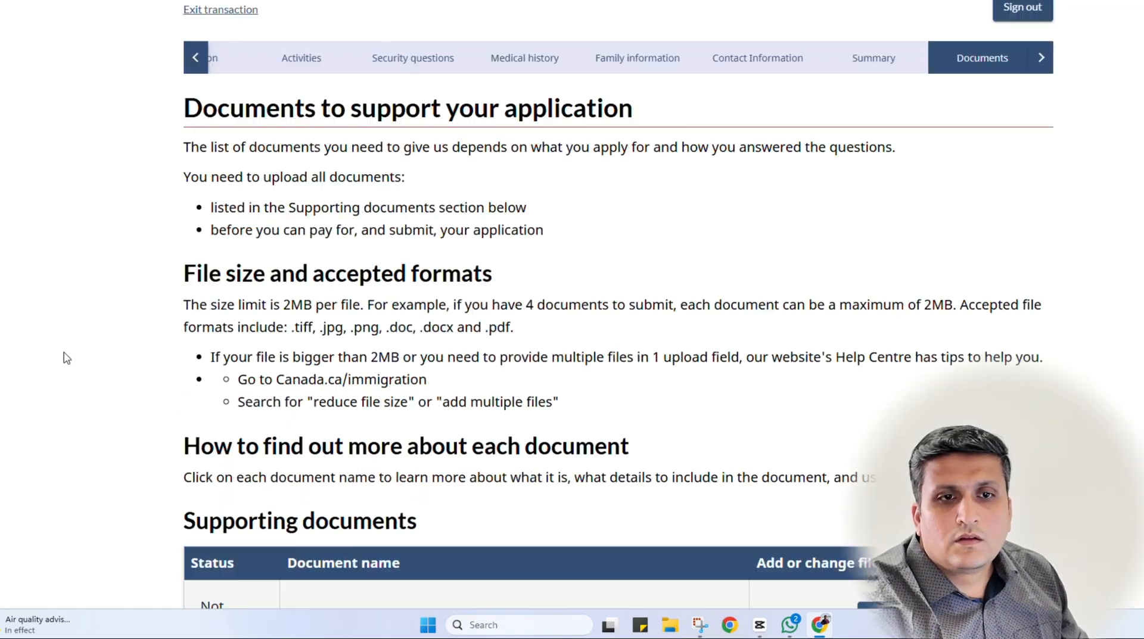
{"action": "scroll", "coordinate": [64, 358], "scroll_direction": "down", "scroll_amount": 3}
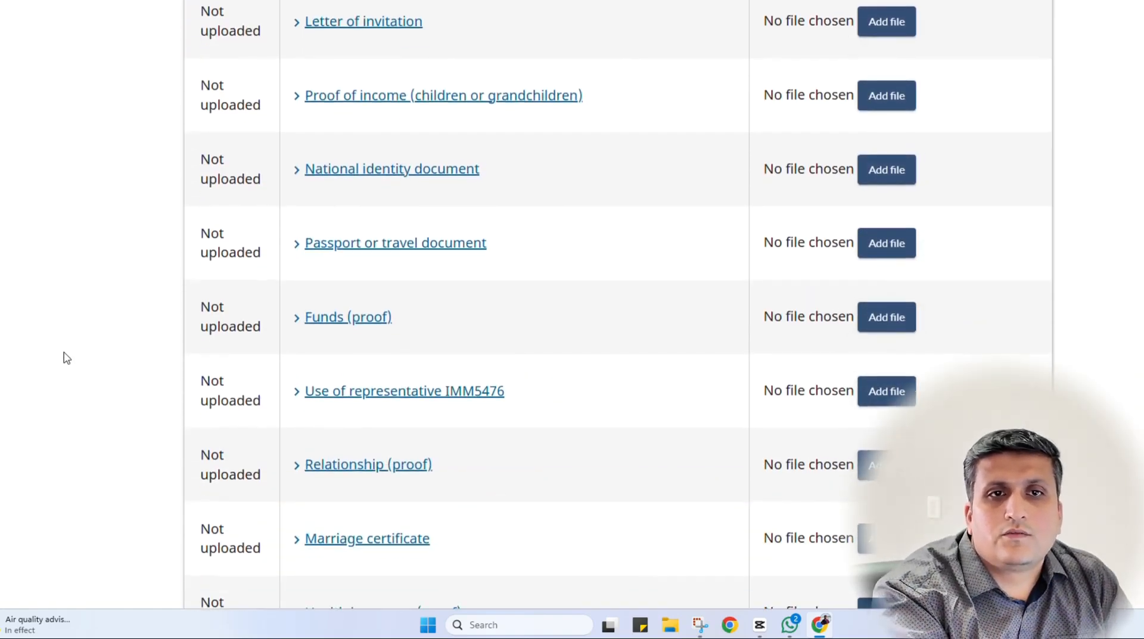
{"action": "scroll", "coordinate": [64, 357], "scroll_direction": "up", "scroll_amount": 3}
{"action": "scroll", "coordinate": [387, 196], "scroll_direction": "down", "scroll_amount": 3}
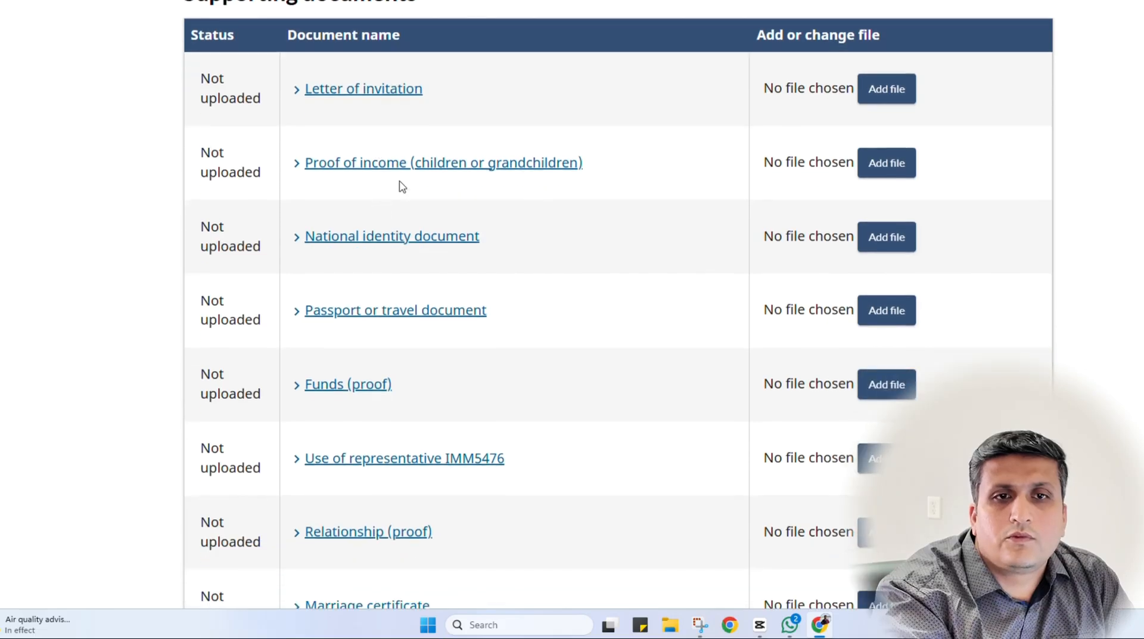
{"action": "scroll", "coordinate": [398, 205], "scroll_direction": "down", "scroll_amount": 3}
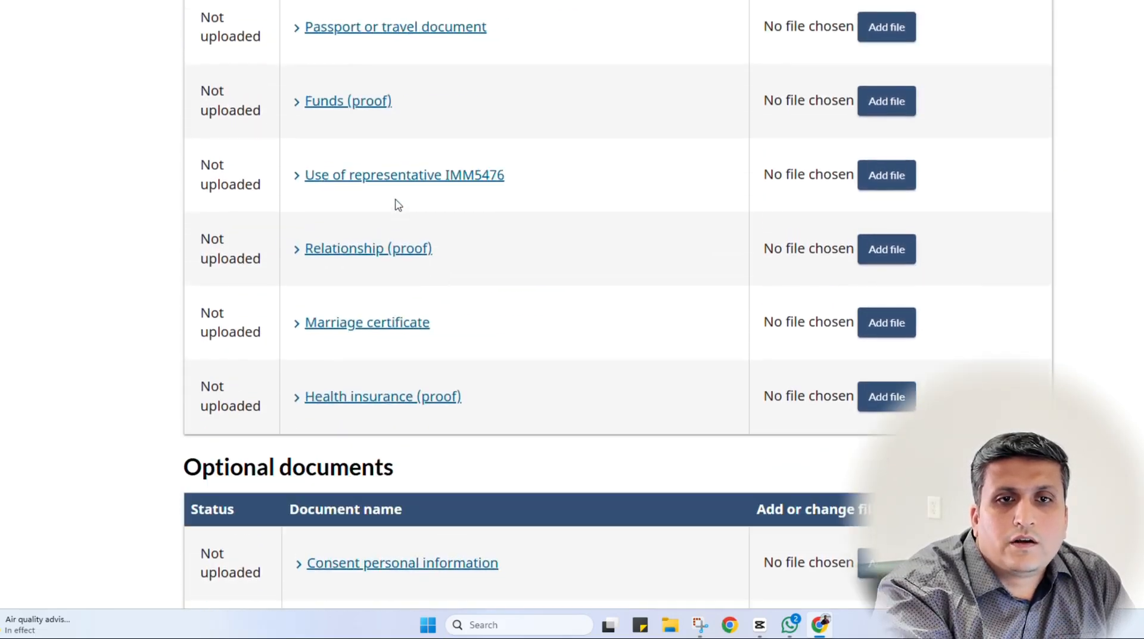
{"action": "left_click", "coordinate": [396, 205]}
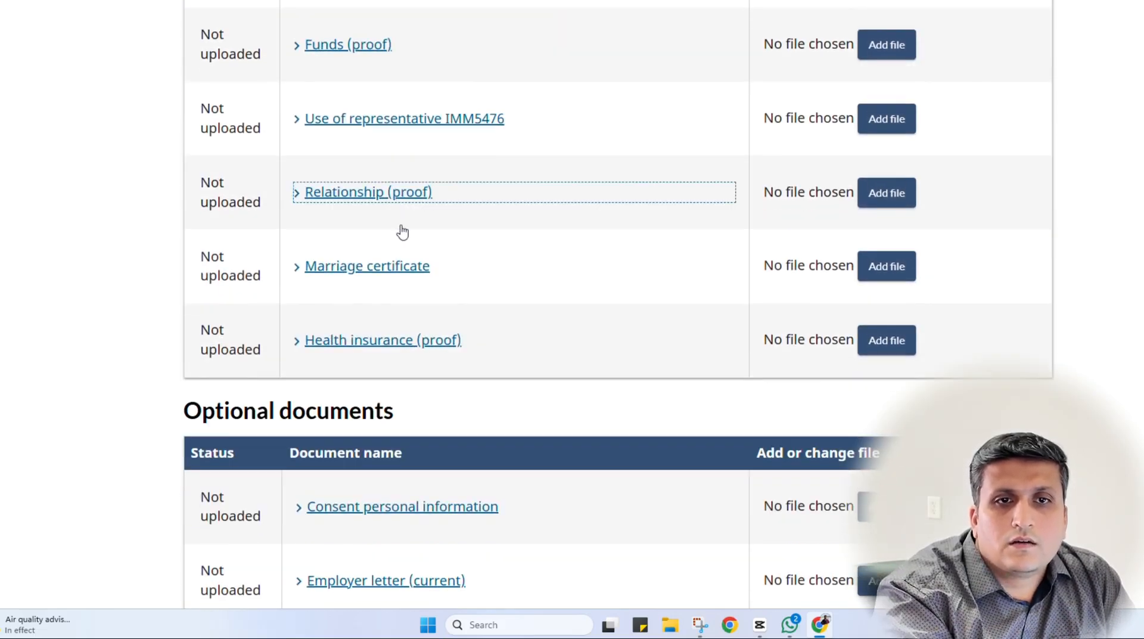
{"action": "scroll", "coordinate": [439, 302], "scroll_direction": "down", "scroll_amount": 3}
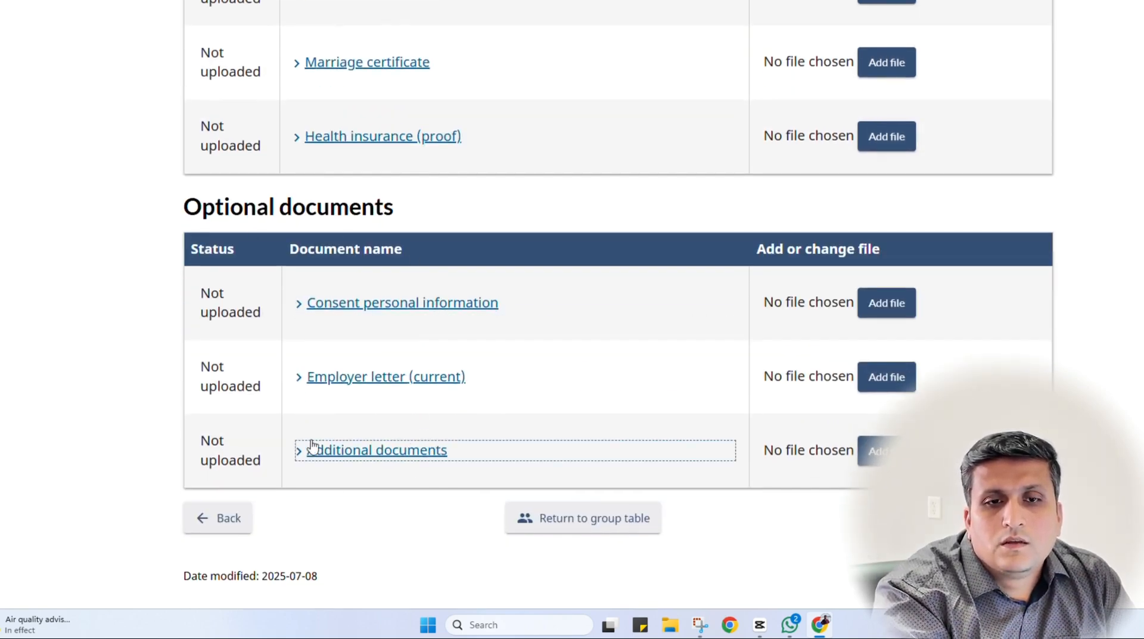
{"action": "scroll", "coordinate": [503, 462], "scroll_direction": "up", "scroll_amount": 3}
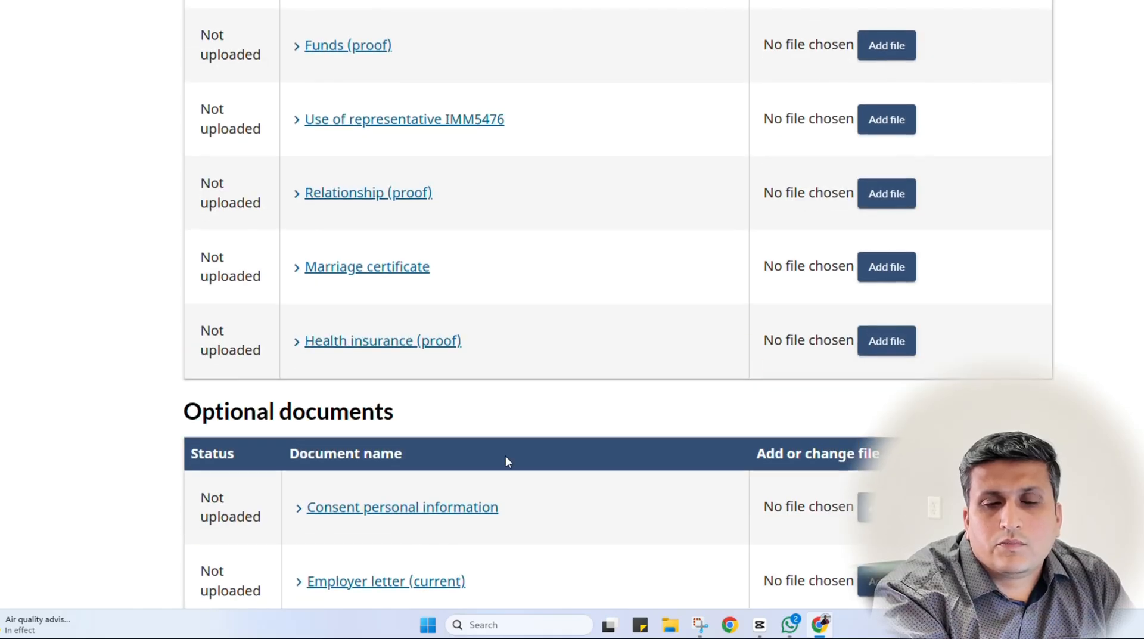
{"action": "scroll", "coordinate": [506, 457], "scroll_direction": "up", "scroll_amount": 1}
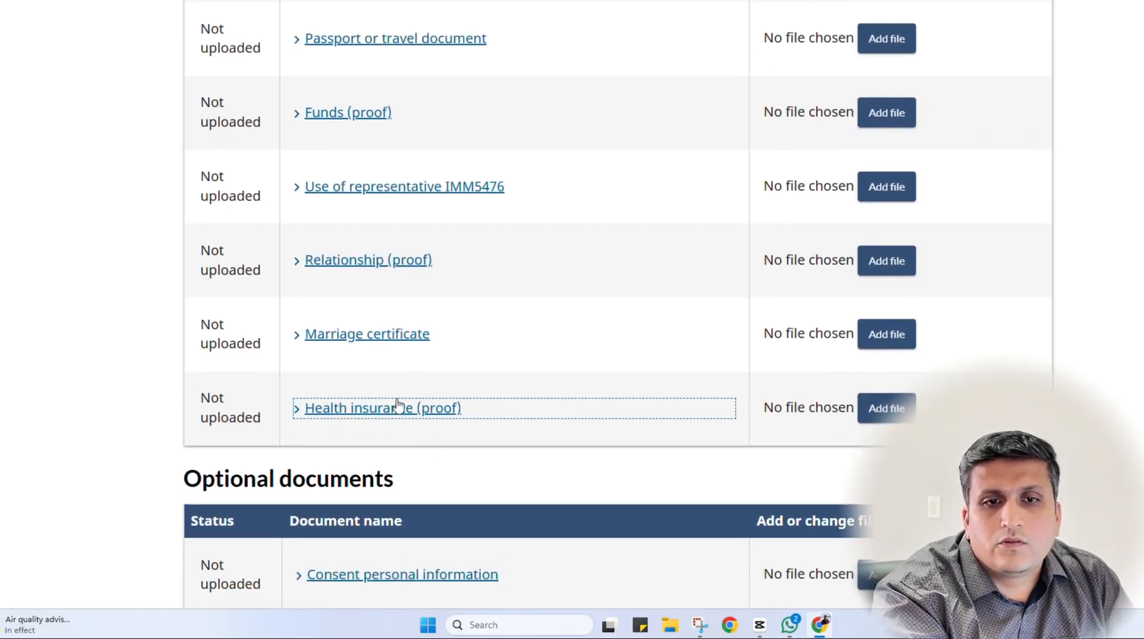
{"action": "scroll", "coordinate": [397, 427], "scroll_direction": "up", "scroll_amount": 2}
{"action": "scroll", "coordinate": [398, 426], "scroll_direction": "up", "scroll_amount": 3}
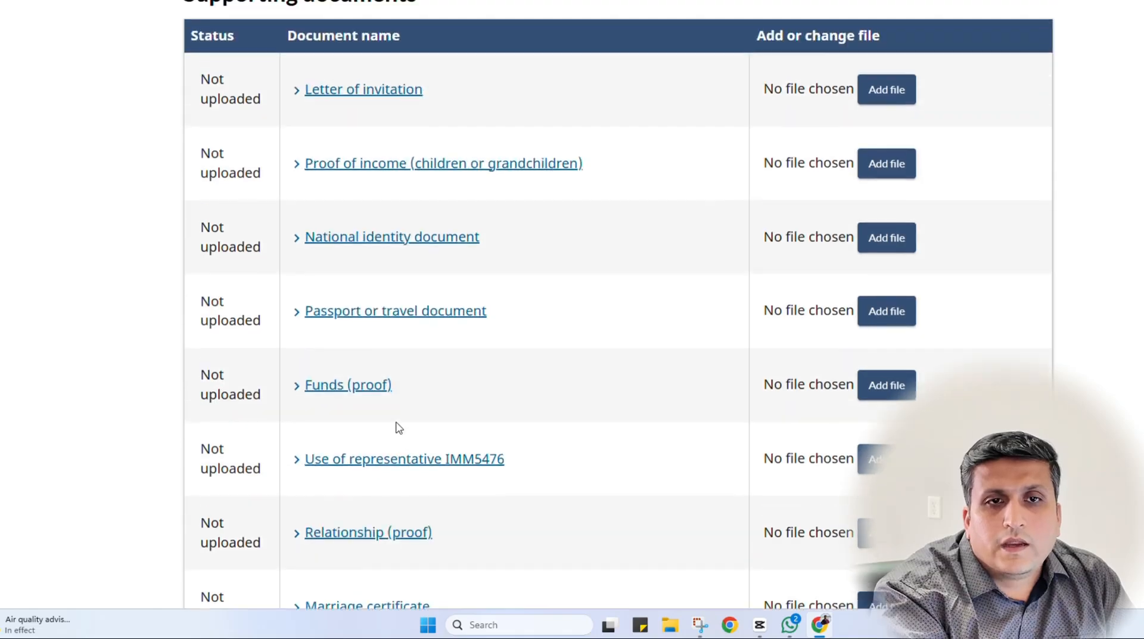
{"action": "scroll", "coordinate": [395, 426], "scroll_direction": "up", "scroll_amount": 3}
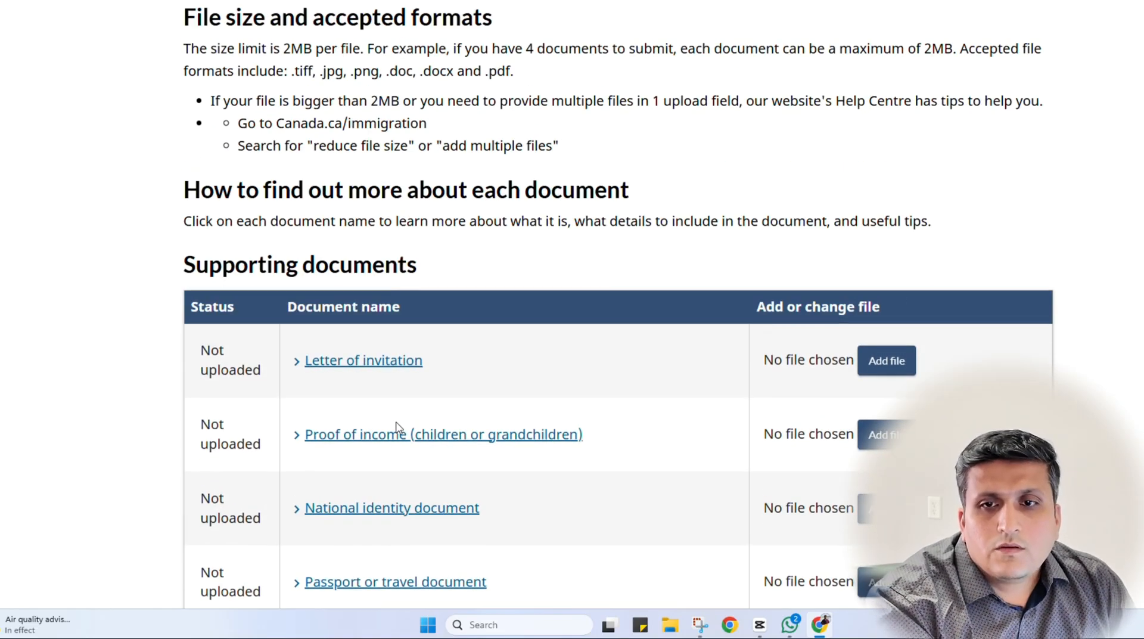
{"action": "scroll", "coordinate": [395, 365], "scroll_direction": "down", "scroll_amount": 1}
{"action": "left_click", "coordinate": [881, 293]}
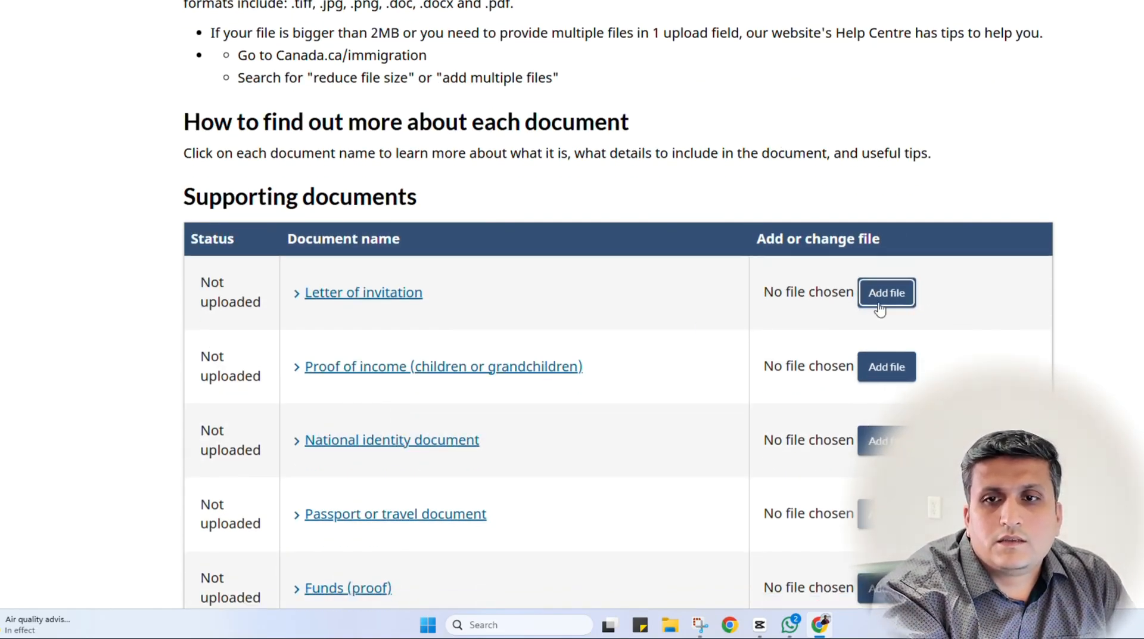
{"action": "left_click", "coordinate": [886, 296]}
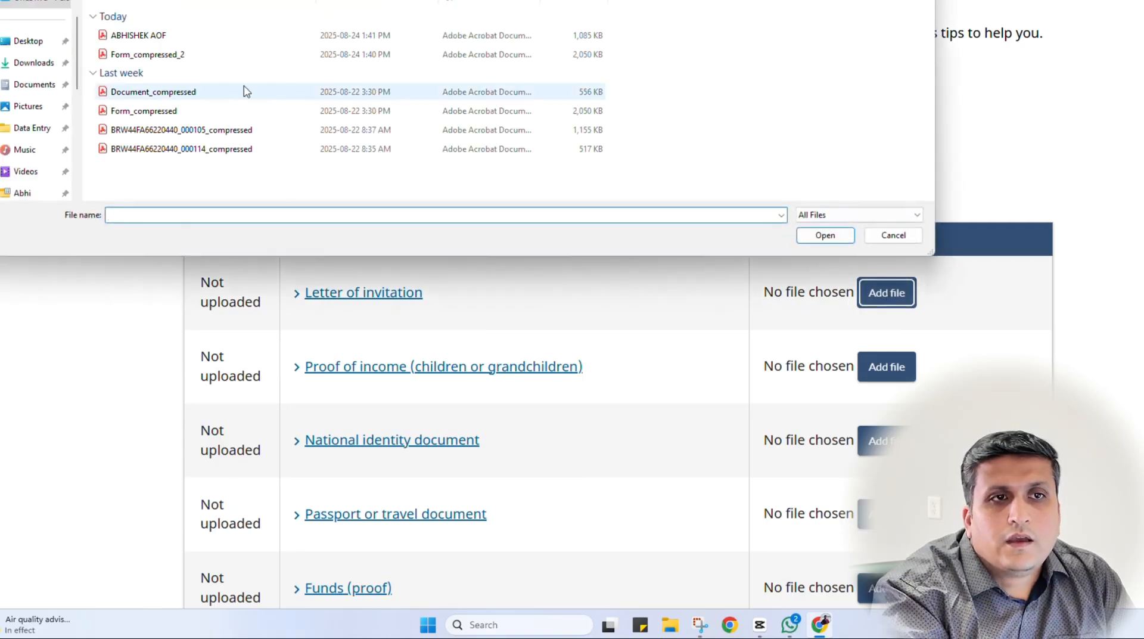
{"action": "left_click", "coordinate": [24, 87]}
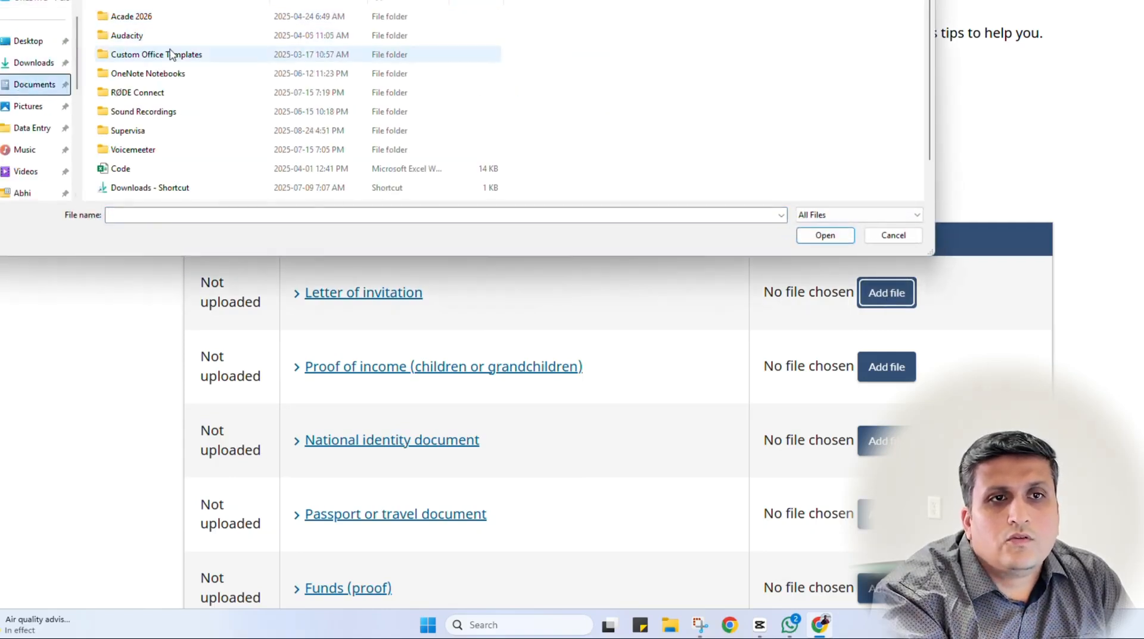
{"action": "double_click", "coordinate": [159, 131]}
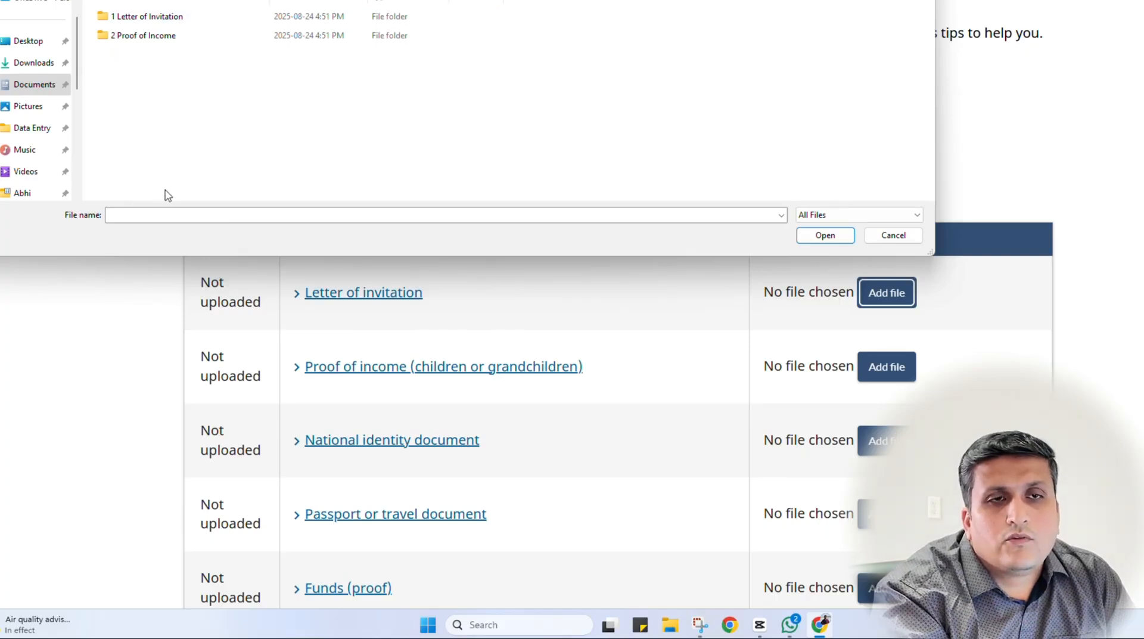
{"action": "double_click", "coordinate": [148, 22]}
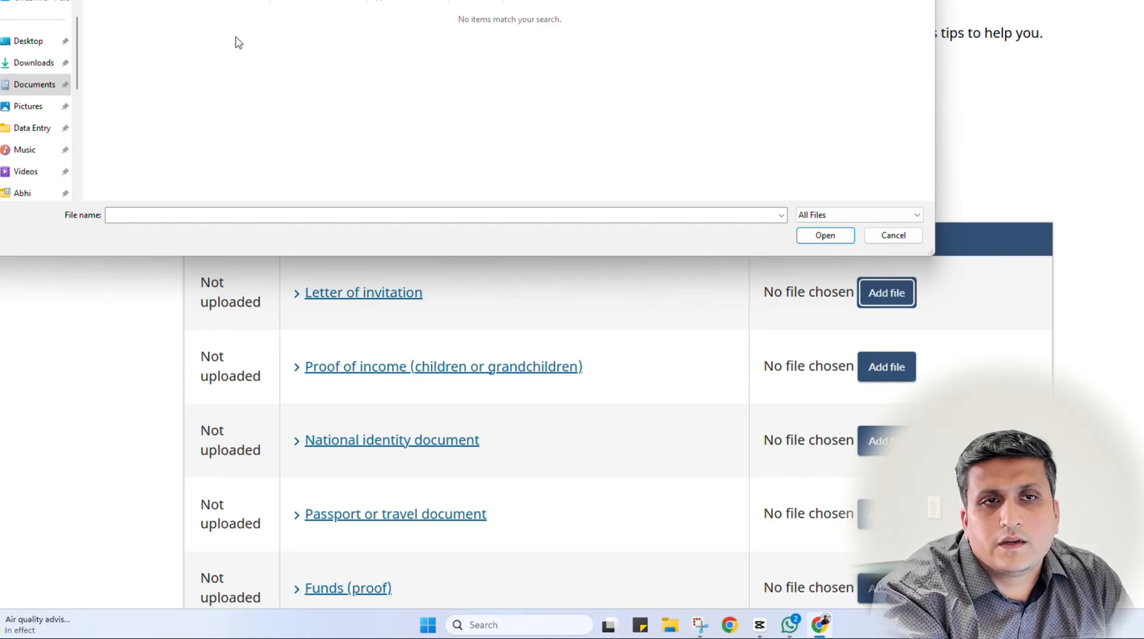
{"action": "left_click", "coordinate": [892, 235]}
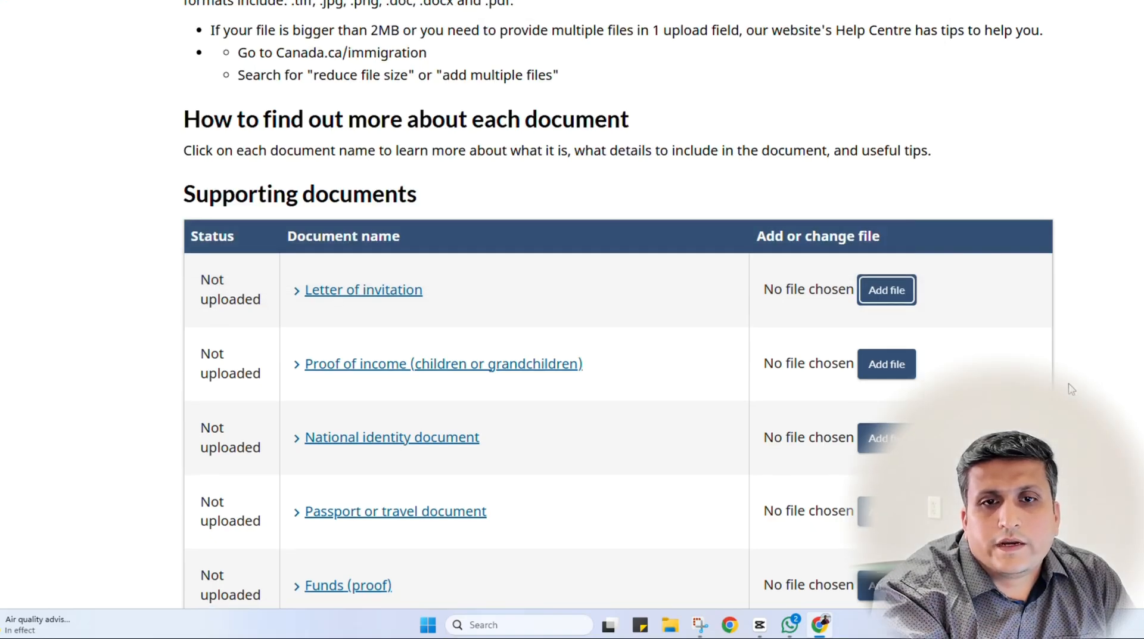
{"action": "scroll", "coordinate": [1065, 379], "scroll_direction": "down", "scroll_amount": 10}
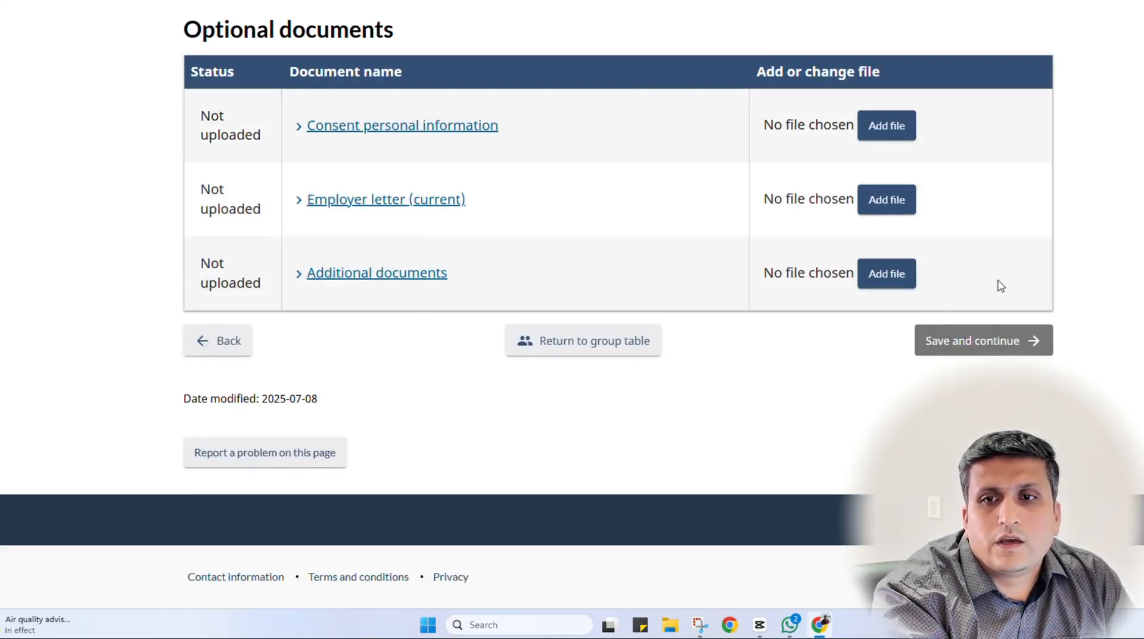